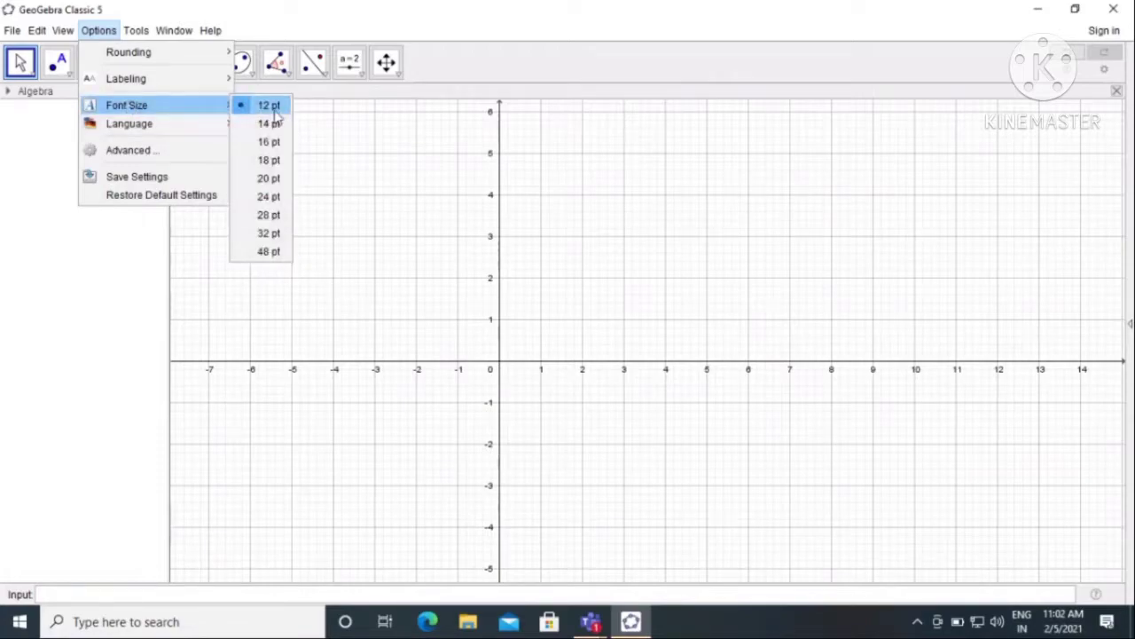
# Set the interface font size to 24 pt and the rounding to 0 decimal places.
pyautogui.click(266, 196)
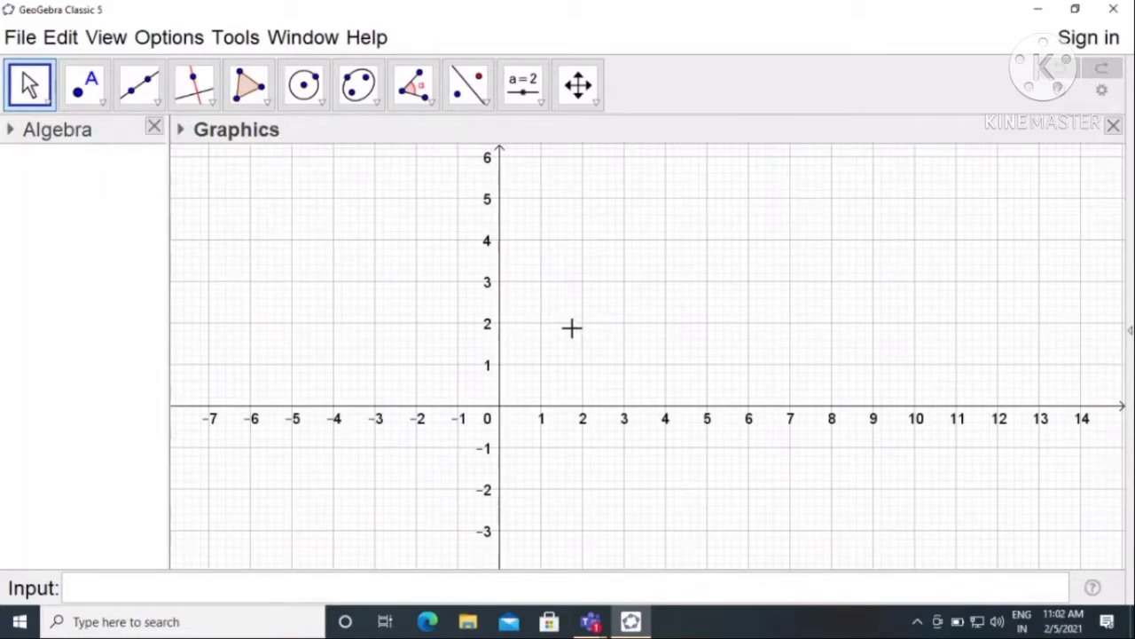
pyautogui.moveTo(572, 329); pyautogui.dragTo(571, 363)
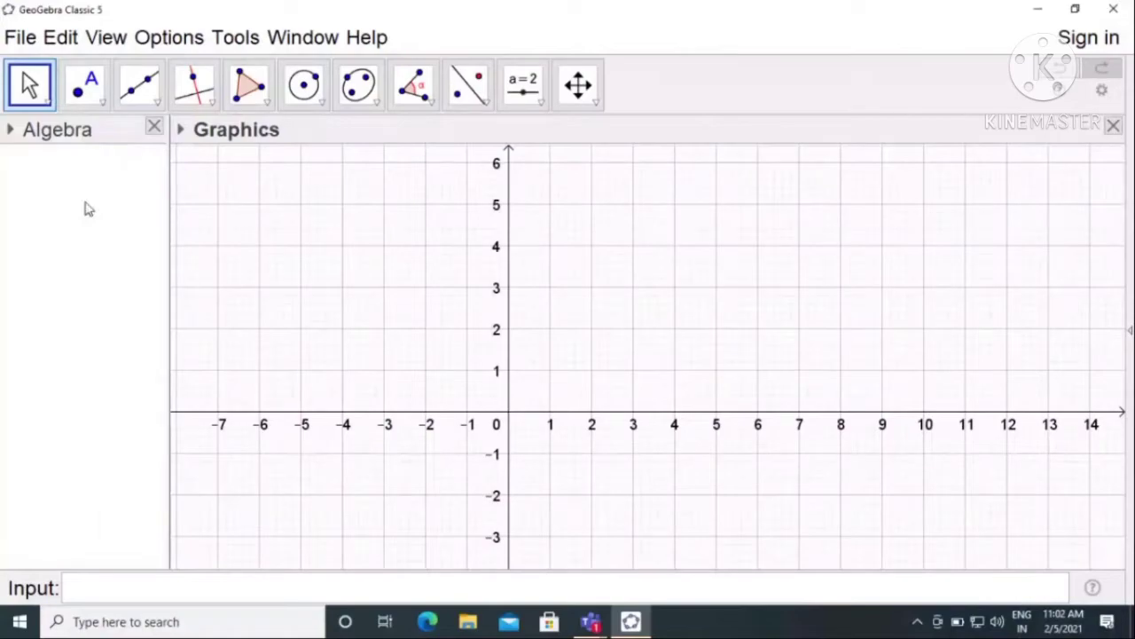
pyautogui.click(149, 40)
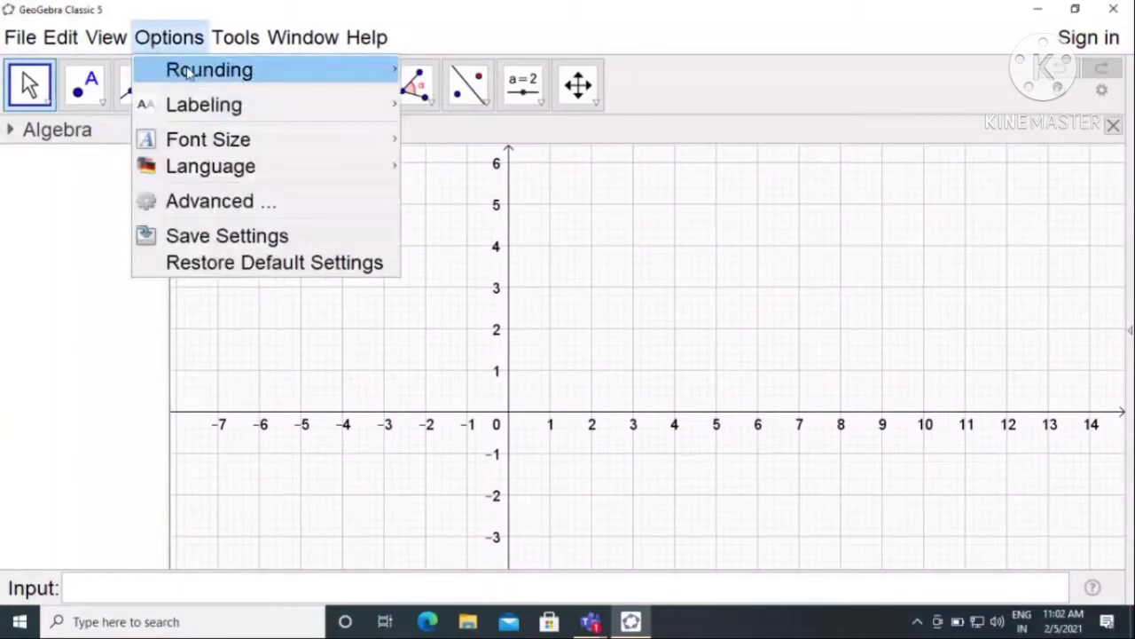
pyautogui.moveTo(187, 73)
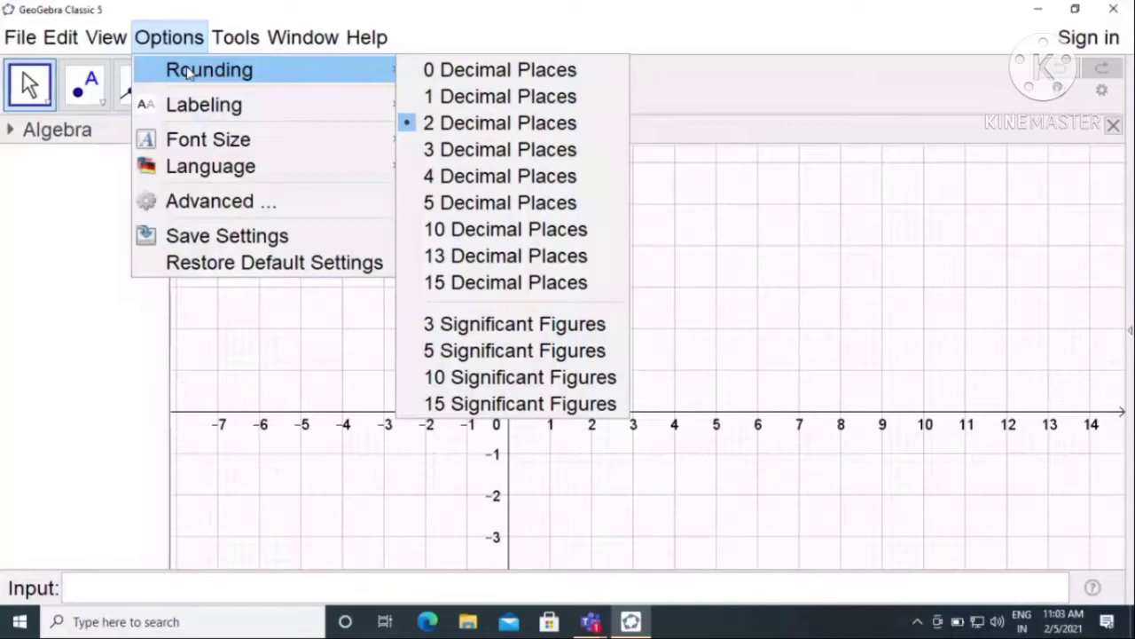
pyautogui.click(426, 71)
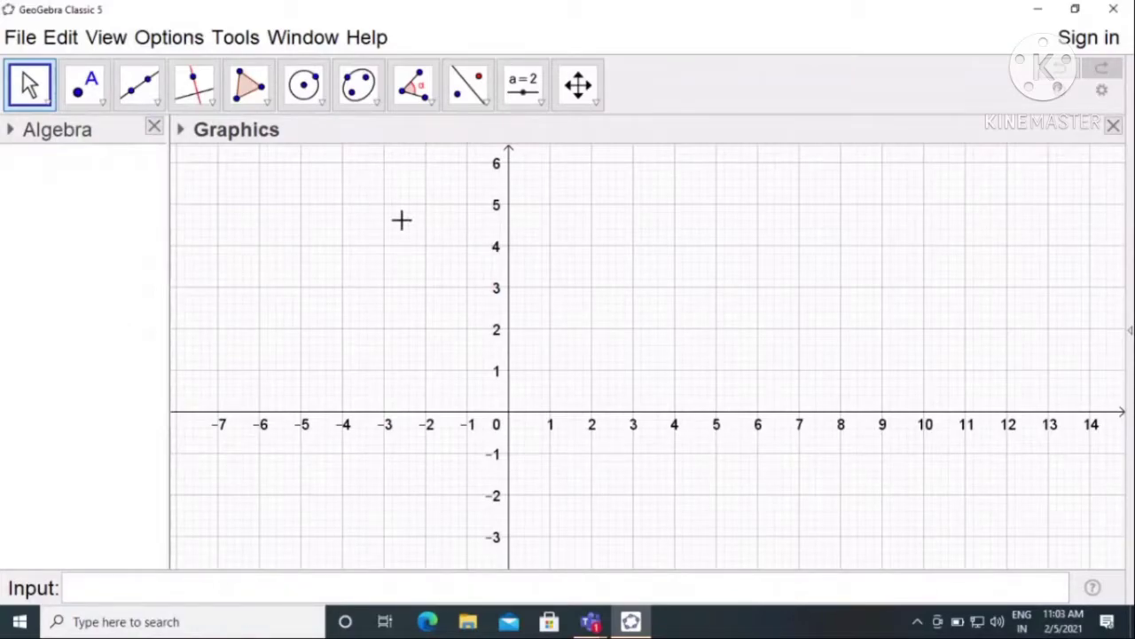
pyautogui.click(180, 39)
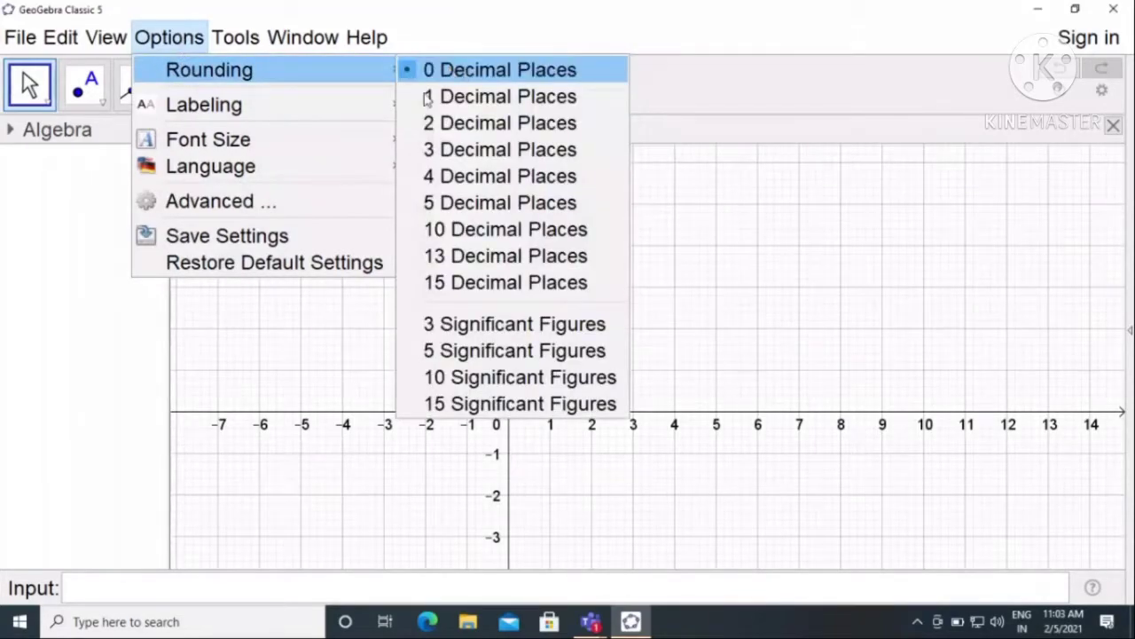
pyautogui.moveTo(266, 140)
pyautogui.click(654, 289)
# Start a text object at about (10, 5) in the graphics view and switch the keyboard input to Hindi Google Input Tools.
pyautogui.moveTo(654, 289); pyautogui.dragTo(420, 393)
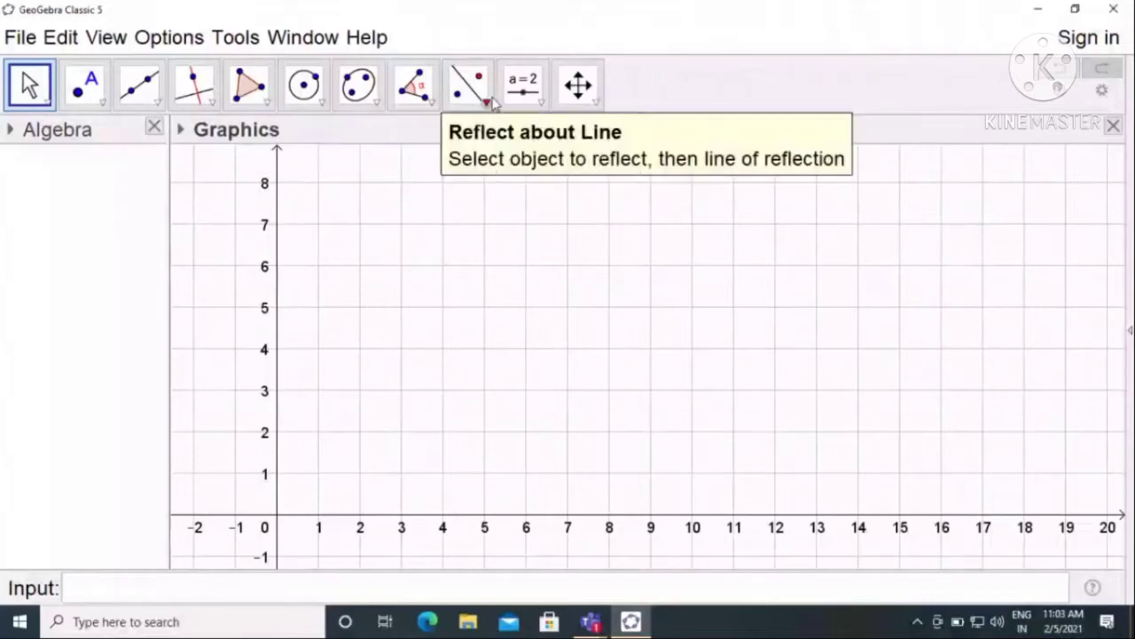
pyautogui.click(542, 104)
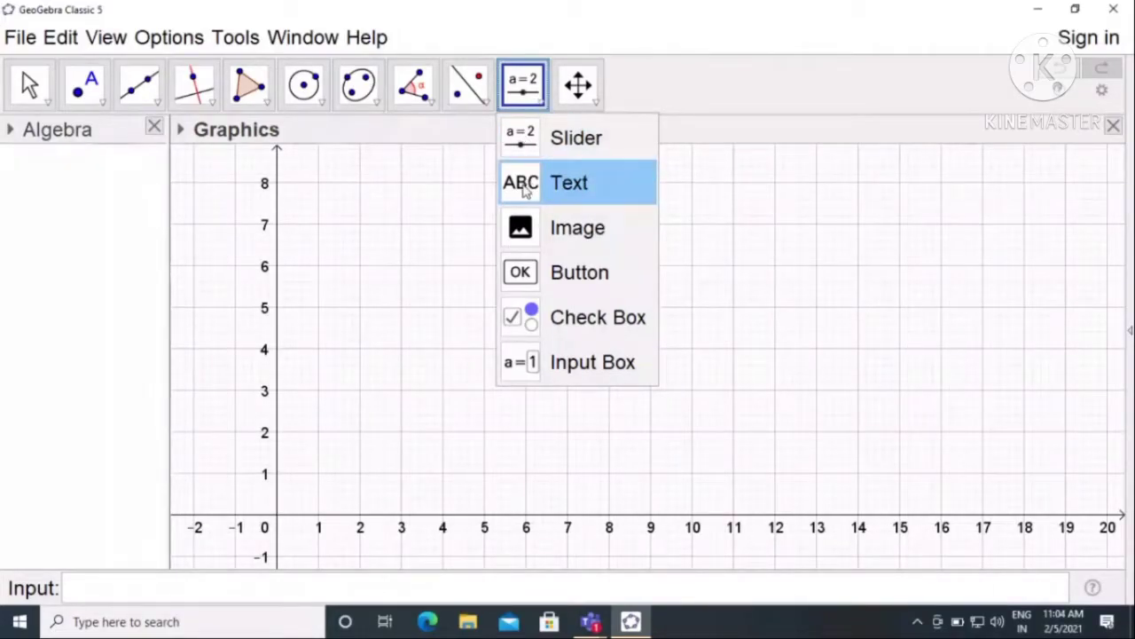
pyautogui.click(525, 190)
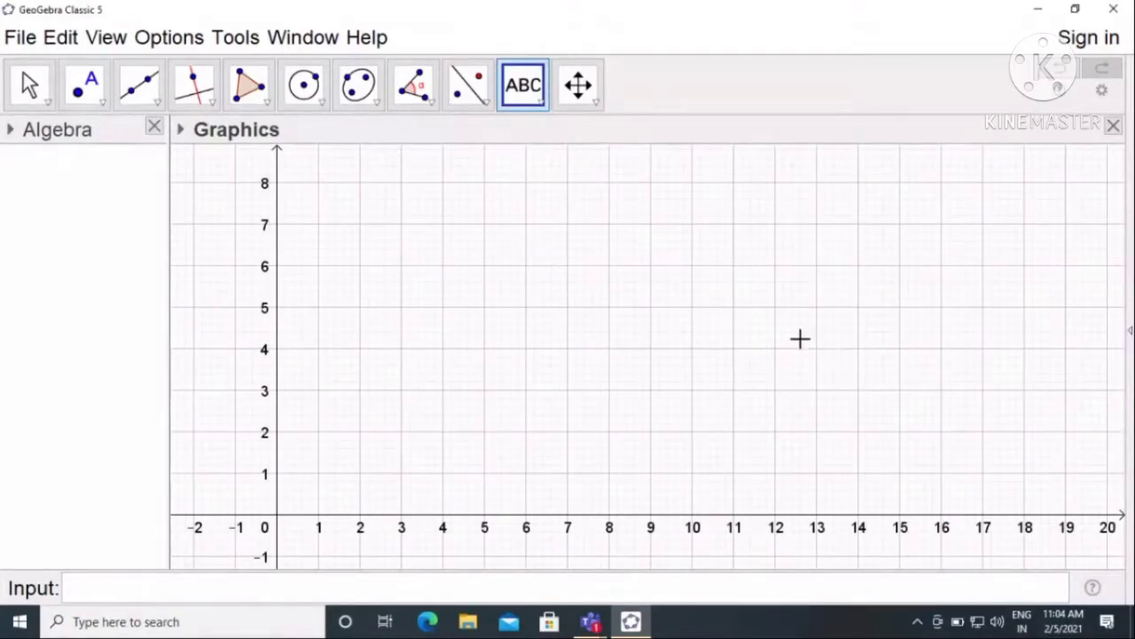
pyautogui.click(696, 311)
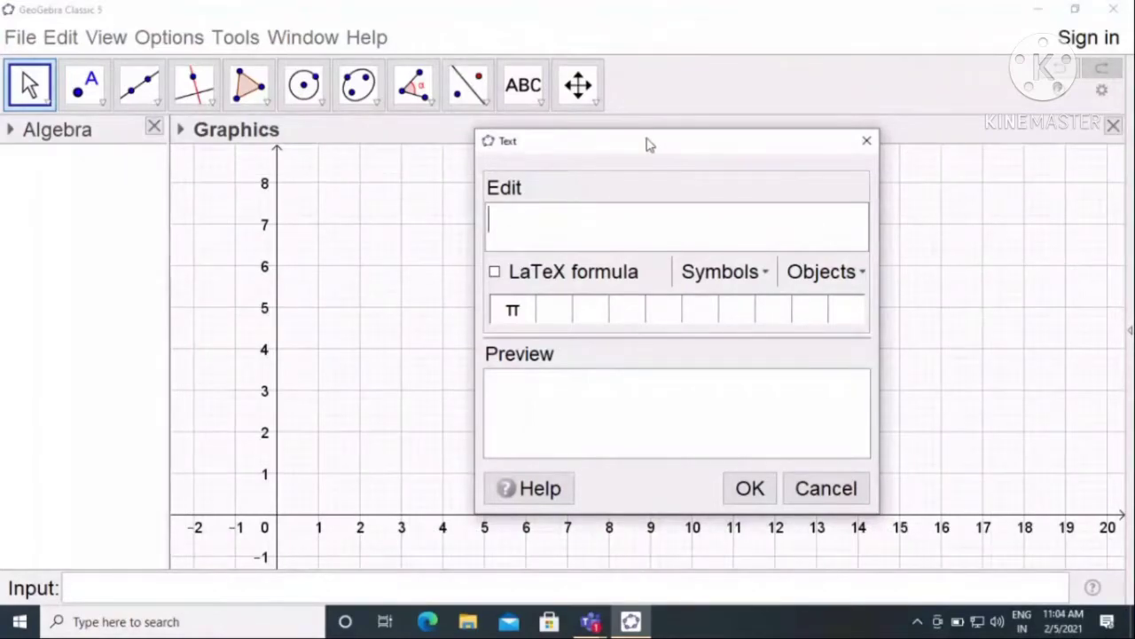
pyautogui.moveTo(646, 143); pyautogui.dragTo(740, 94)
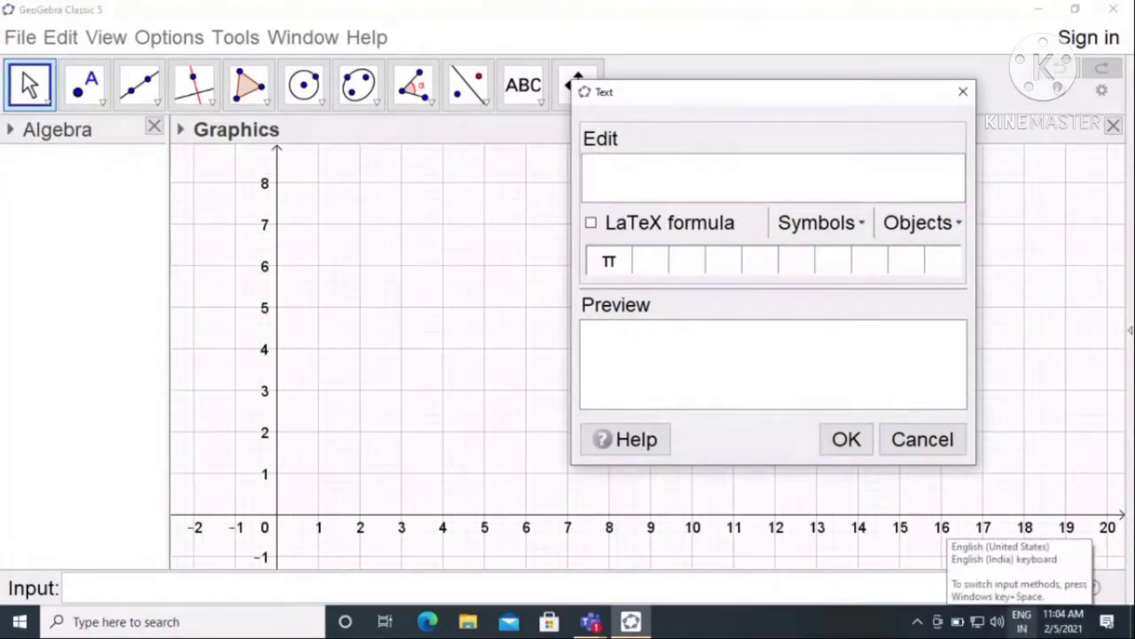
pyautogui.click(1022, 621)
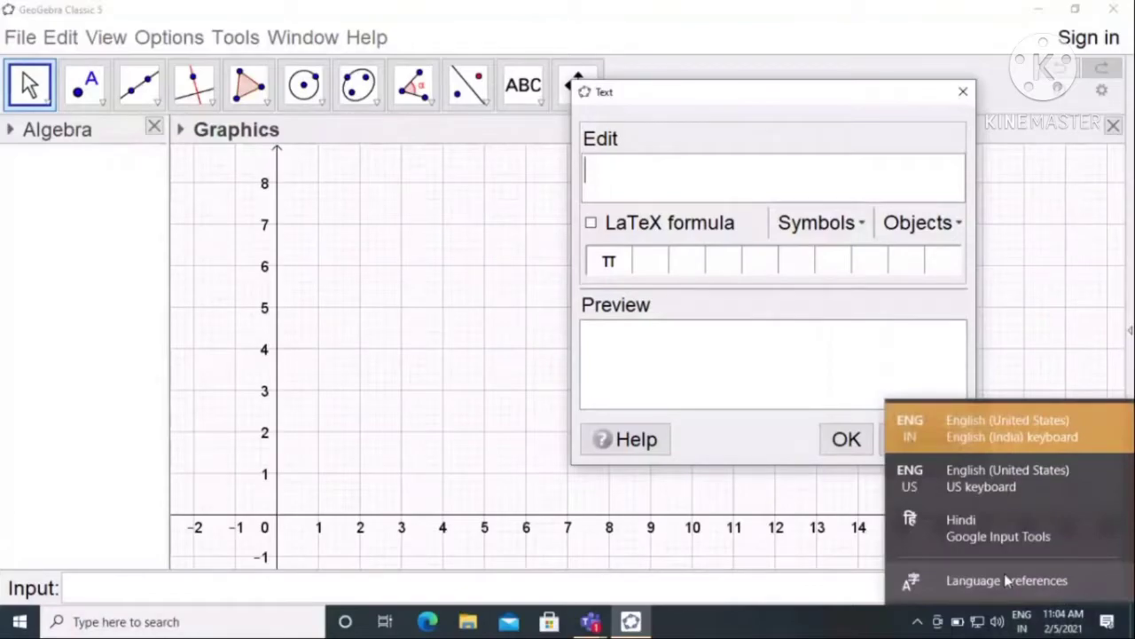
pyautogui.click(976, 527)
# Enter "विभिन्न प्रकार के कोण" as the text content and place it in the graphics view.
pyautogui.write('vibhin')
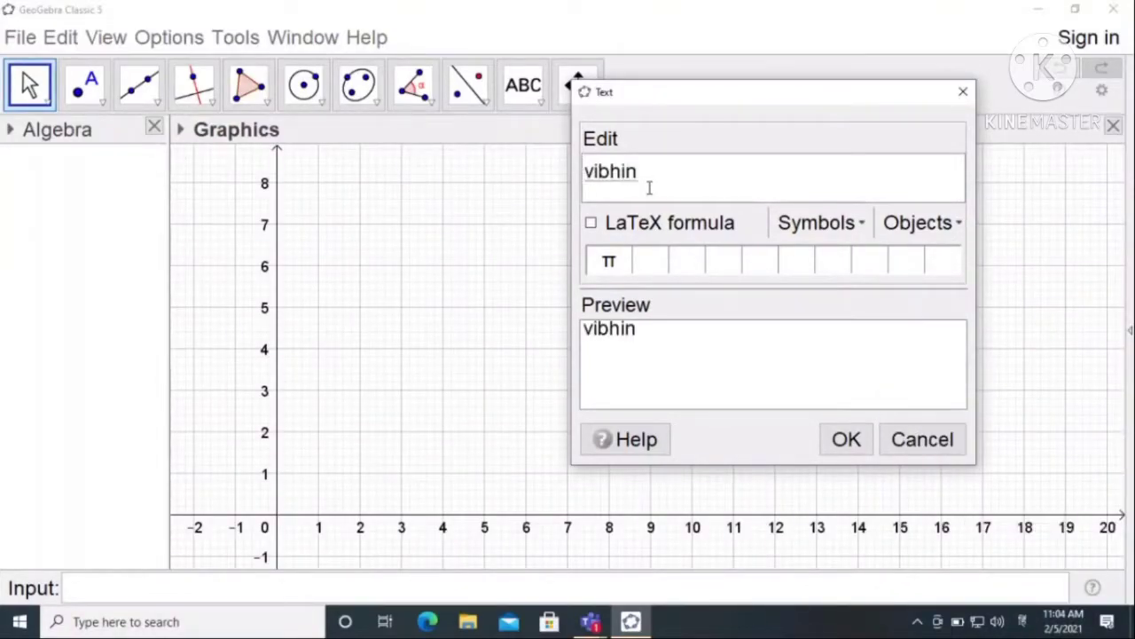
pyautogui.write('n p')
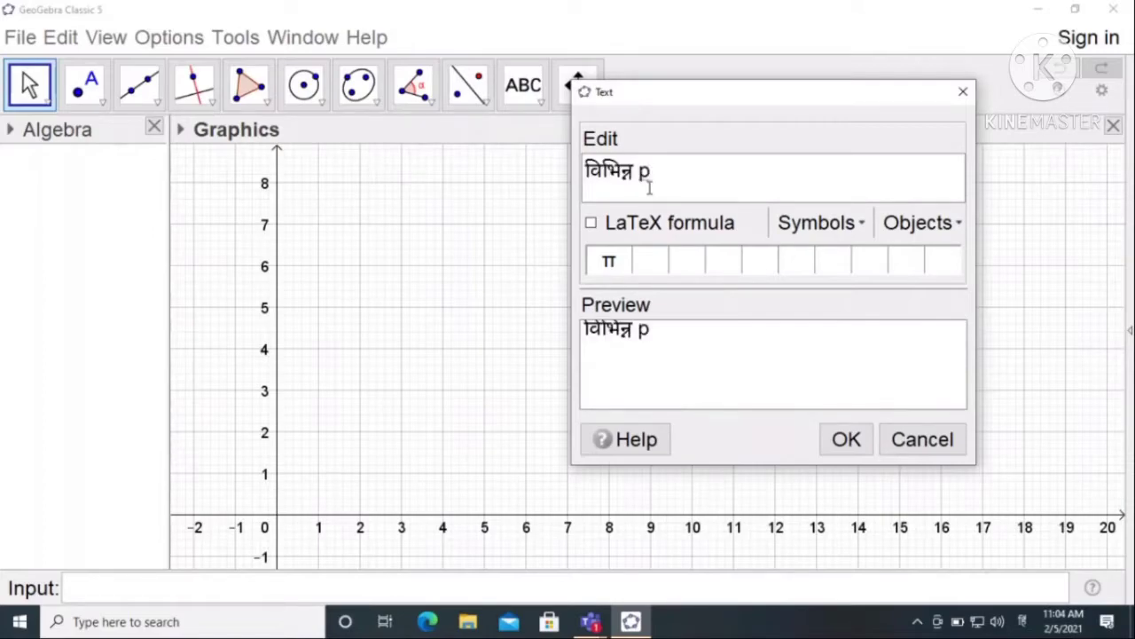
pyautogui.write('rakar')
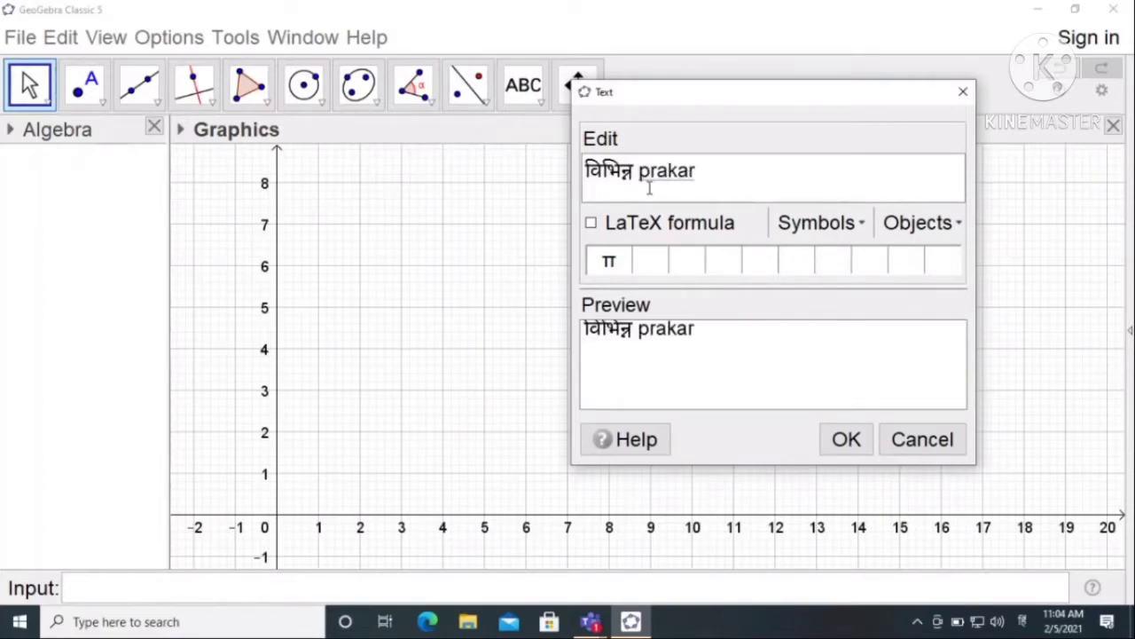
pyautogui.write(' k')
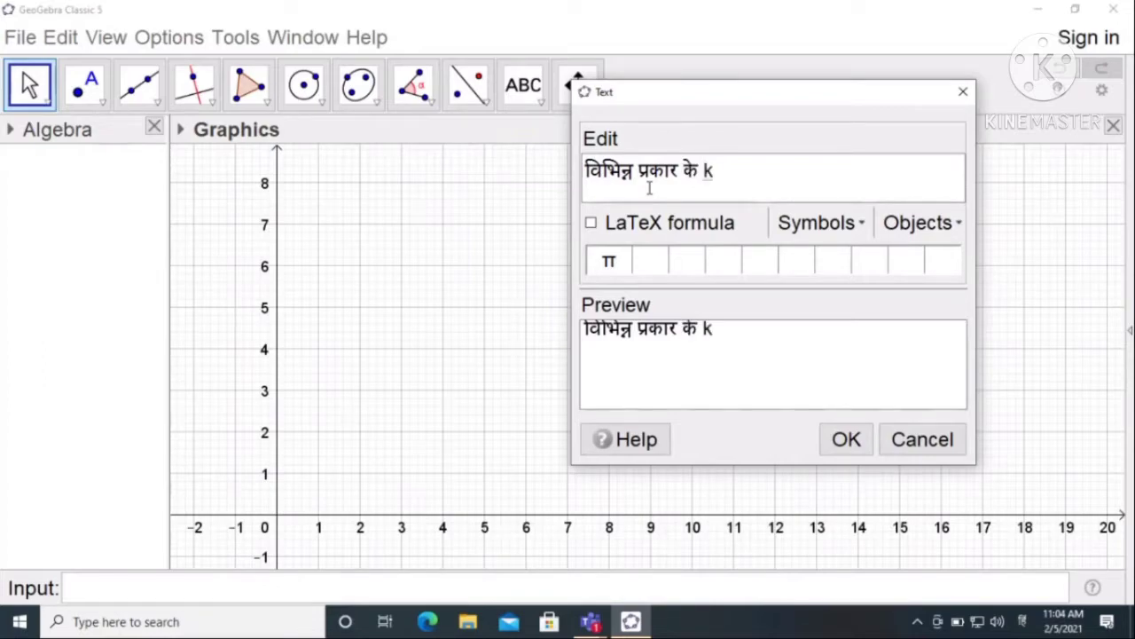
pyautogui.write('e kon')
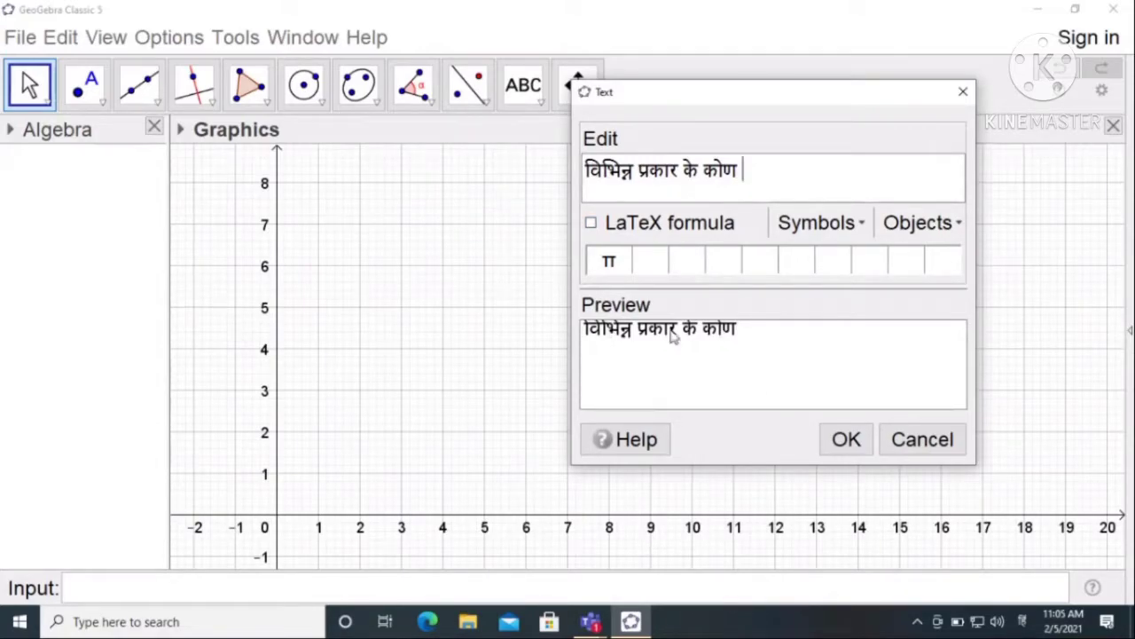
pyautogui.click(846, 439)
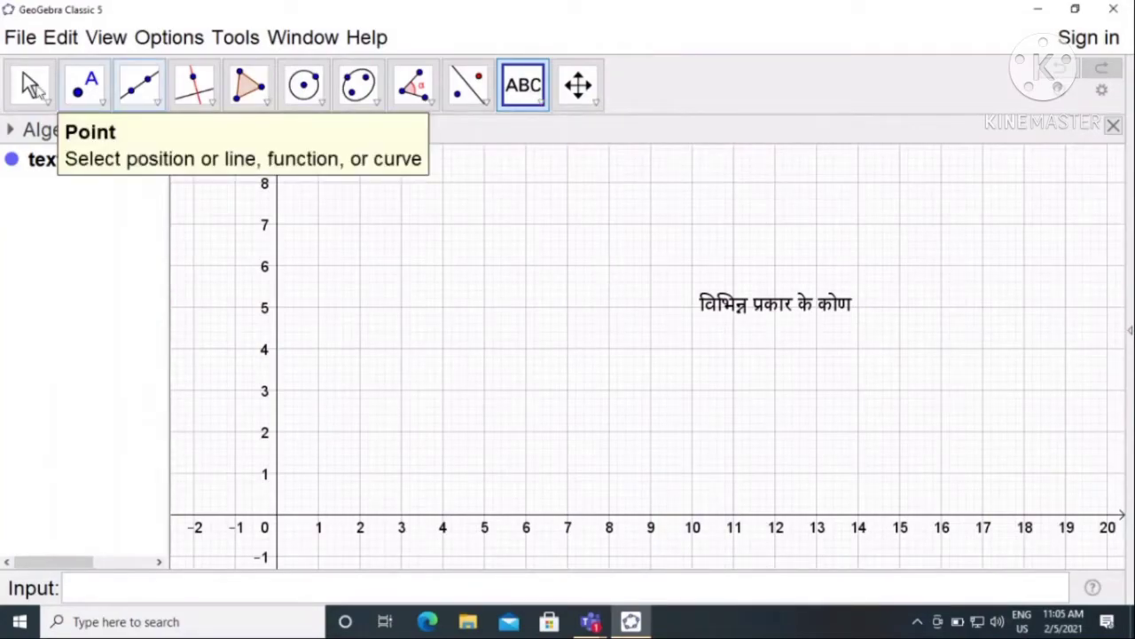
# Move the Hindi heading text up to above y = 8, with its left end at about x = 5.
pyautogui.click(541, 227)
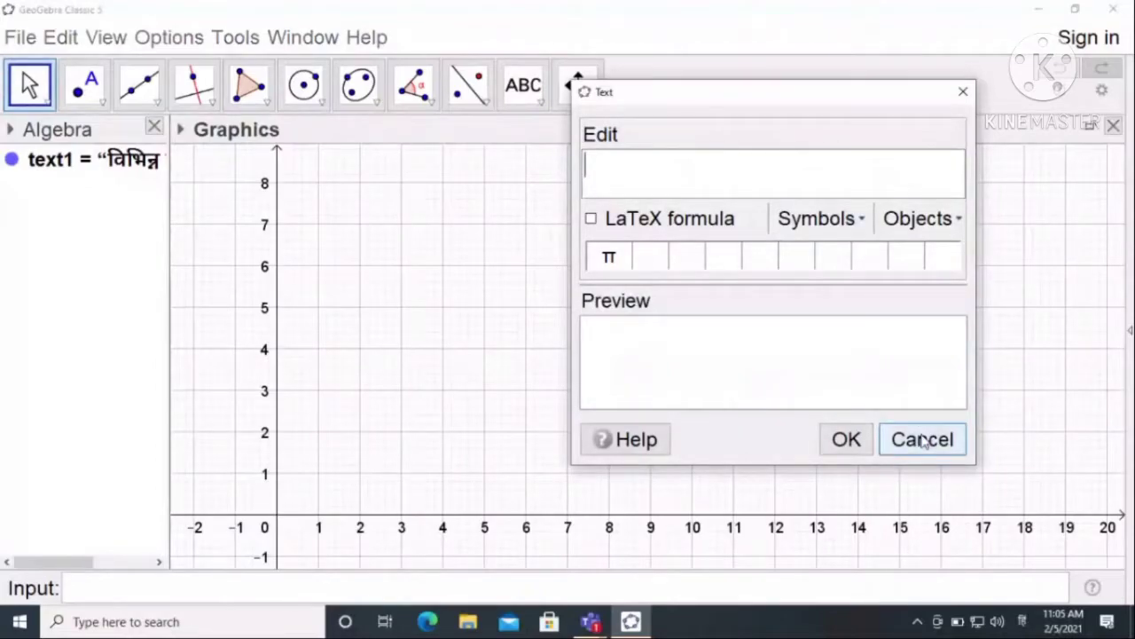
pyautogui.click(922, 440)
pyautogui.click(31, 85)
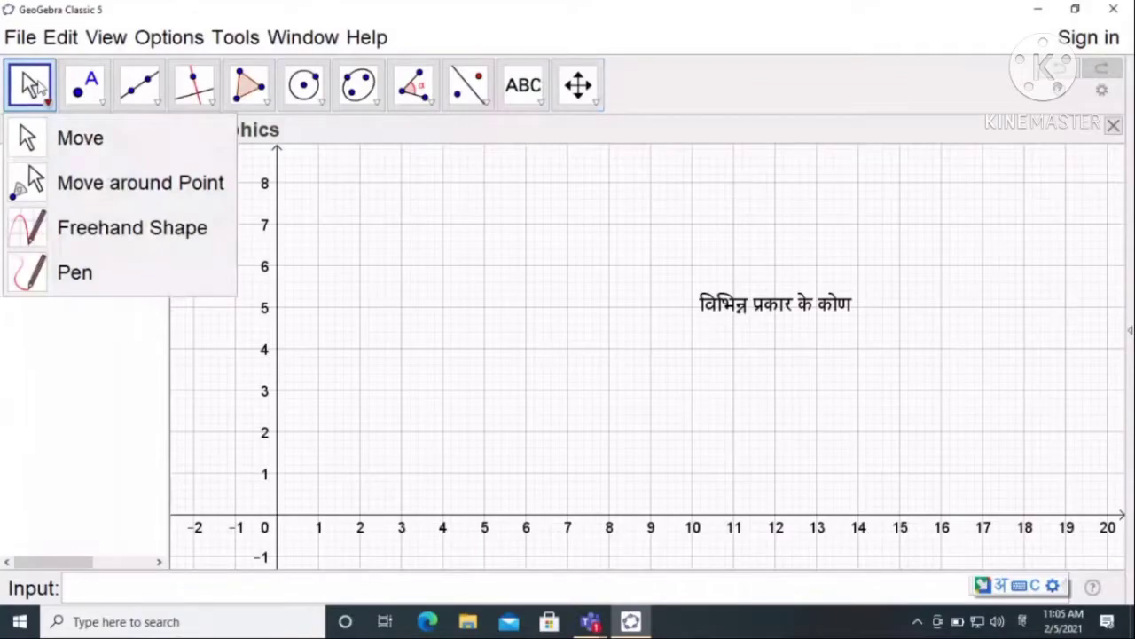
pyautogui.click(639, 235)
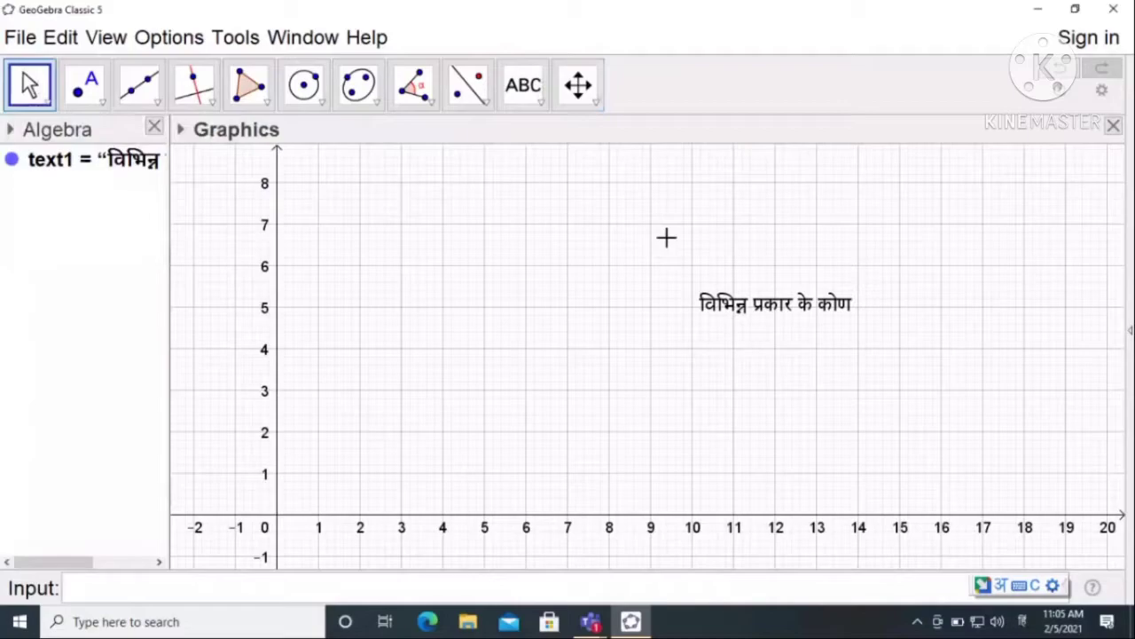
pyautogui.moveTo(776, 314); pyautogui.dragTo(568, 176)
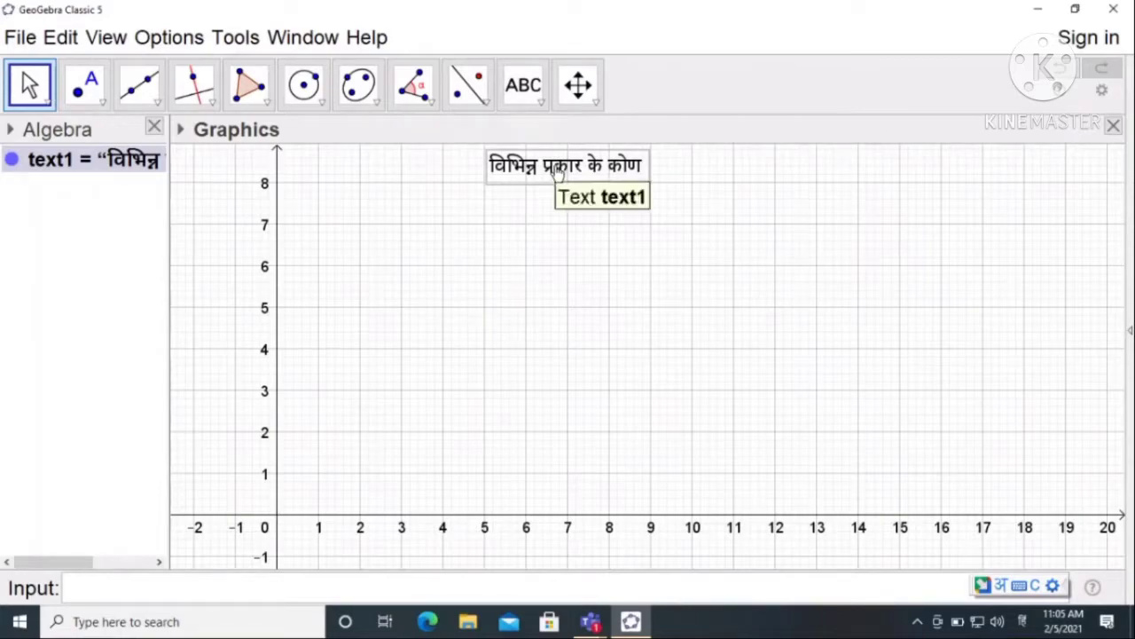
# Format the heading text in dark red and bold.
pyautogui.click(181, 131)
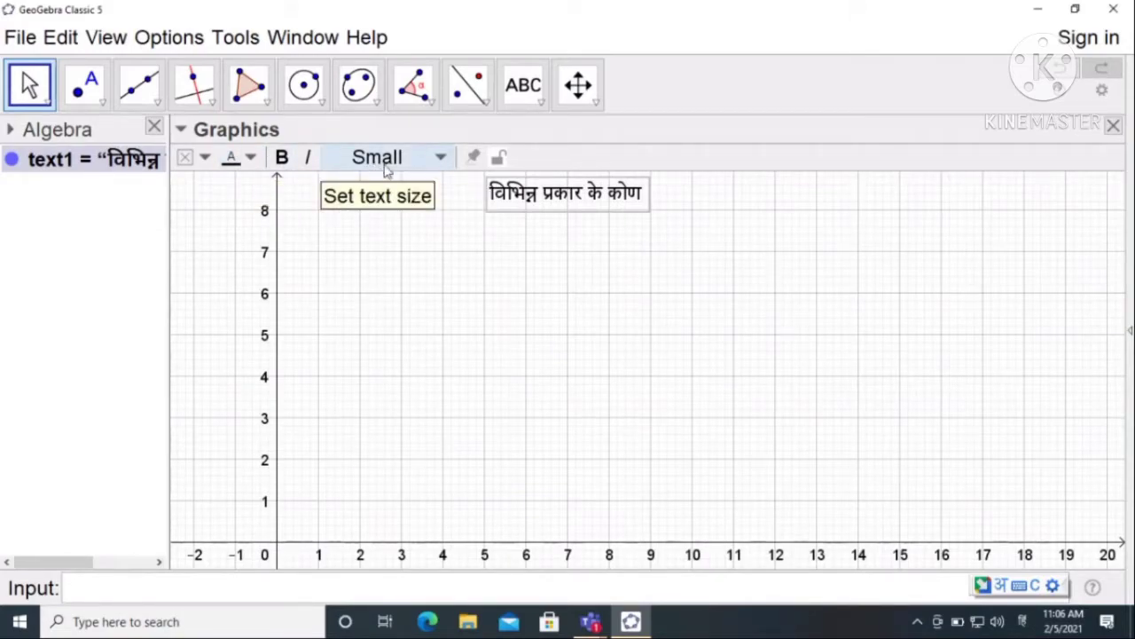
pyautogui.click(252, 158)
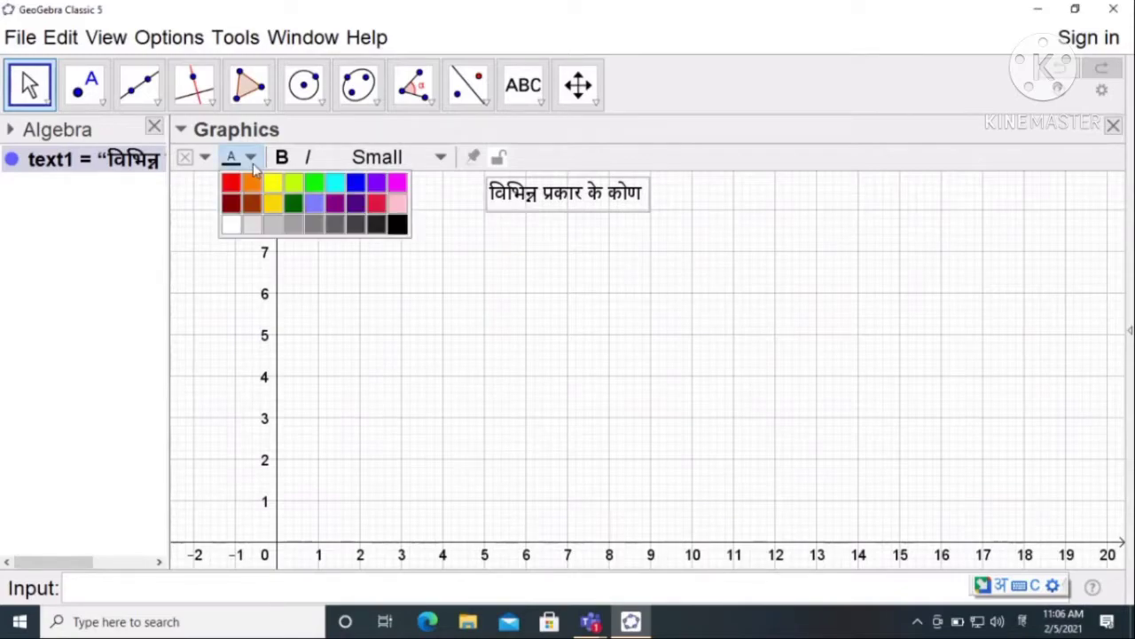
pyautogui.click(232, 205)
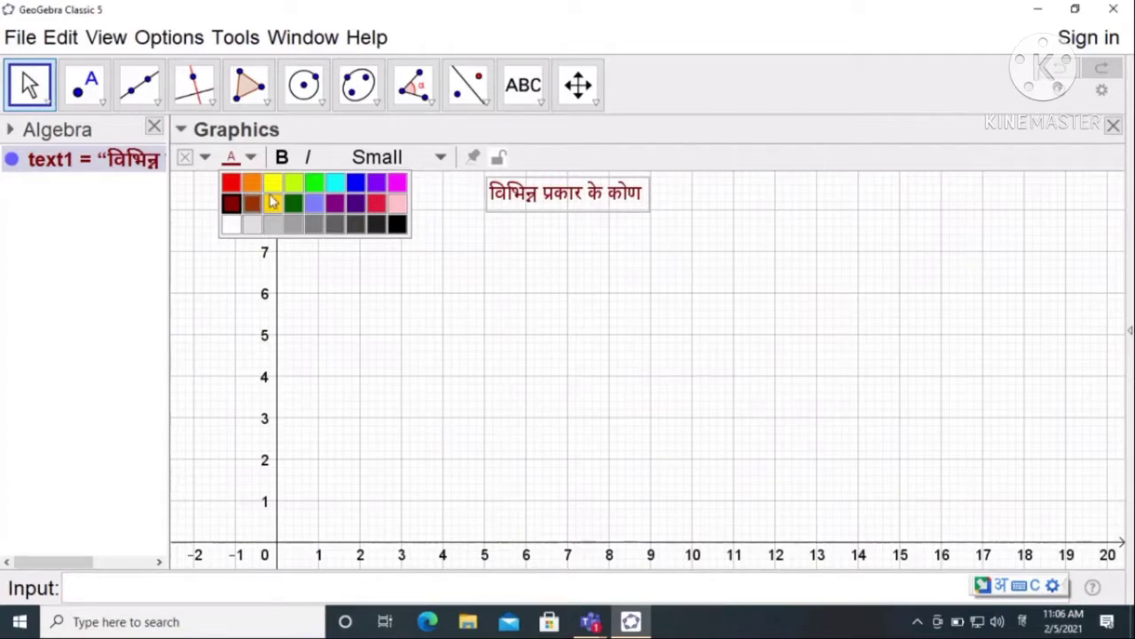
pyautogui.click(281, 157)
# Set the heading's text size to Medium and move the heading to y = 8, starting at about x = 4.7.
pyautogui.click(401, 157)
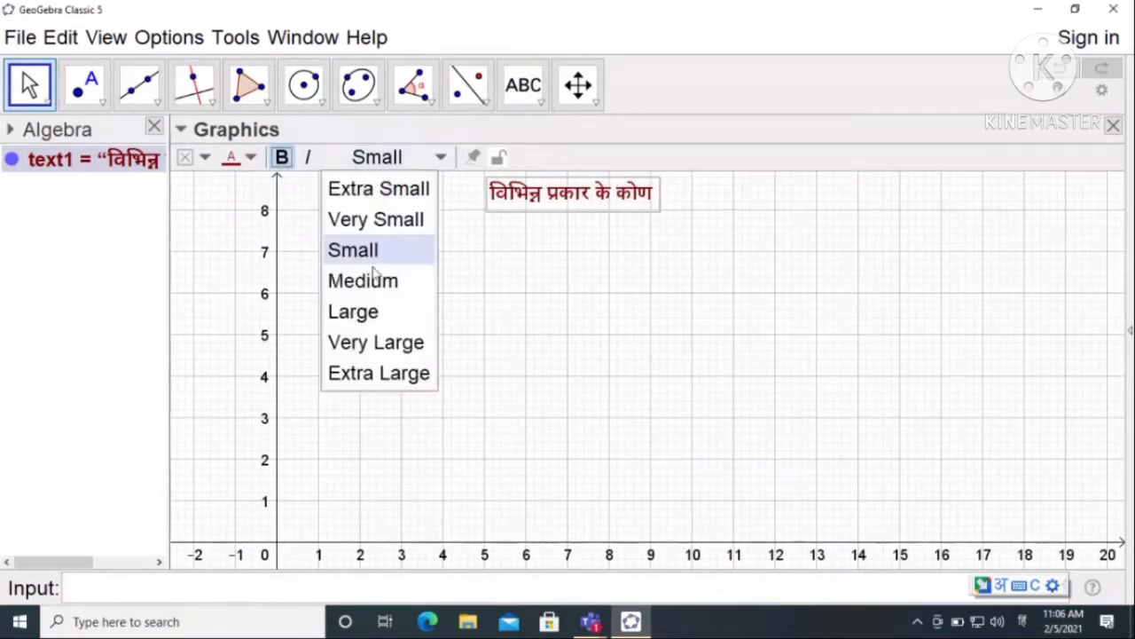
pyautogui.click(373, 306)
pyautogui.click(382, 158)
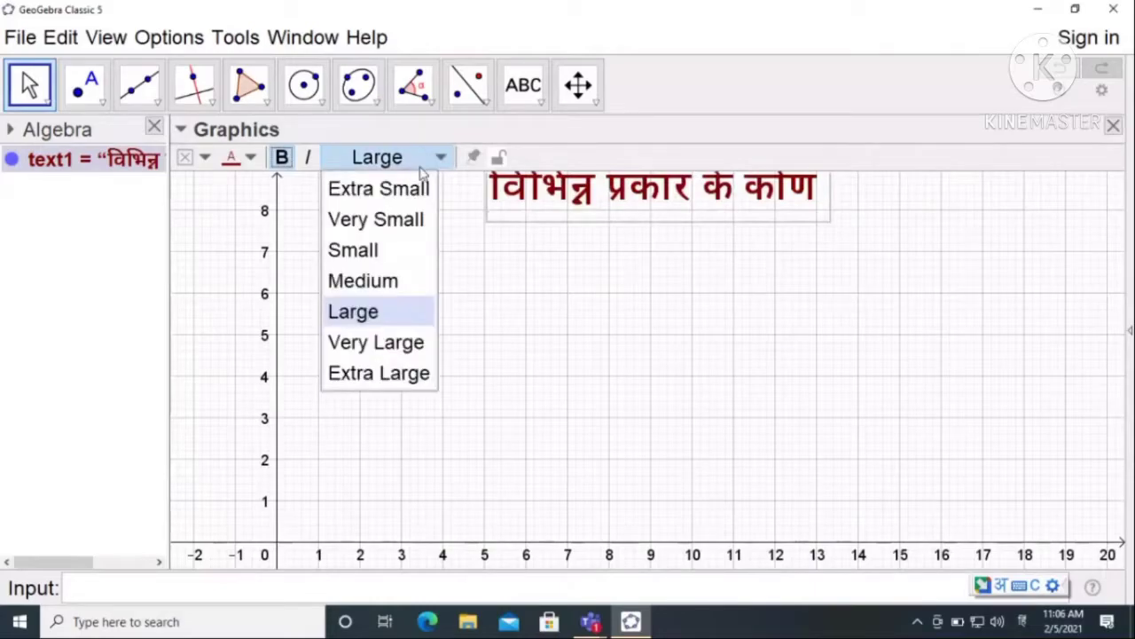
pyautogui.click(377, 285)
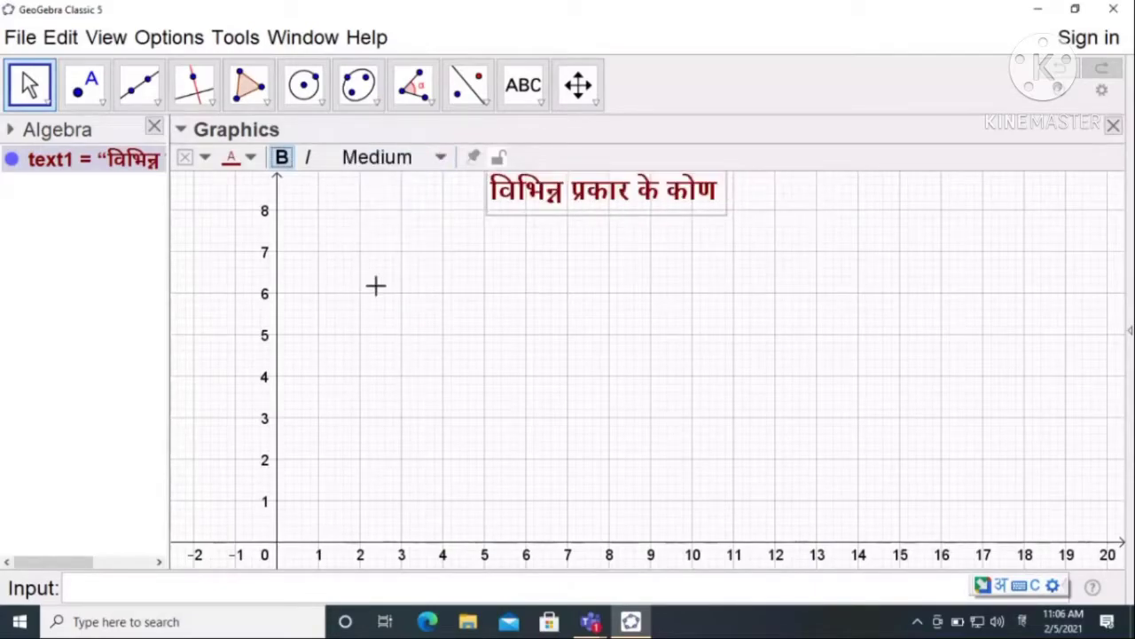
pyautogui.click(435, 157)
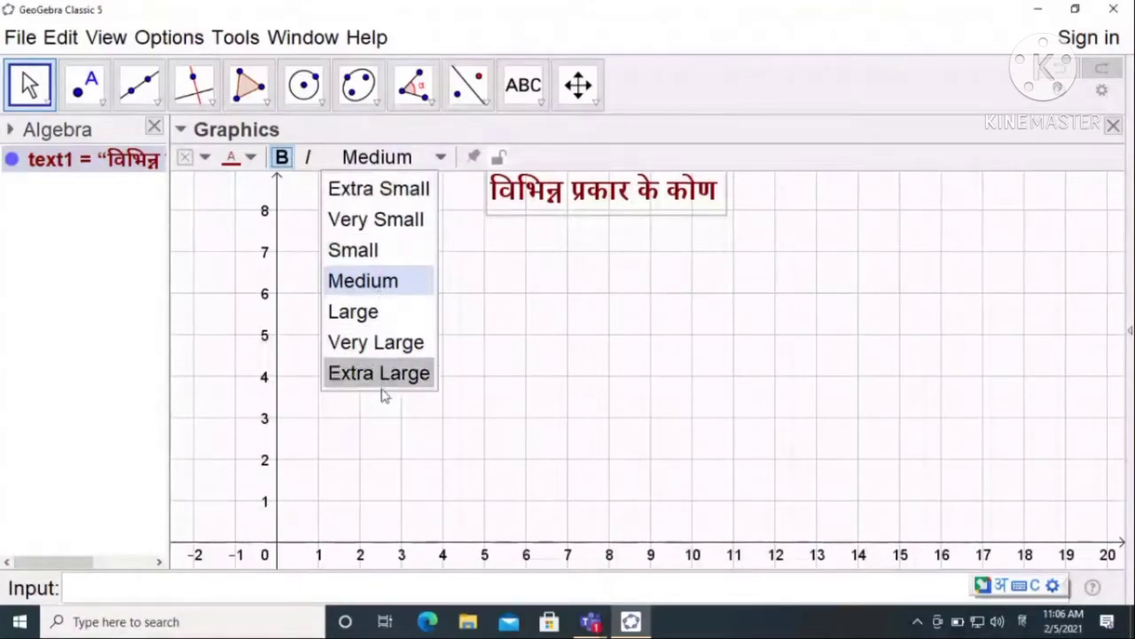
pyautogui.click(380, 280)
pyautogui.moveTo(621, 203); pyautogui.dragTo(590, 216)
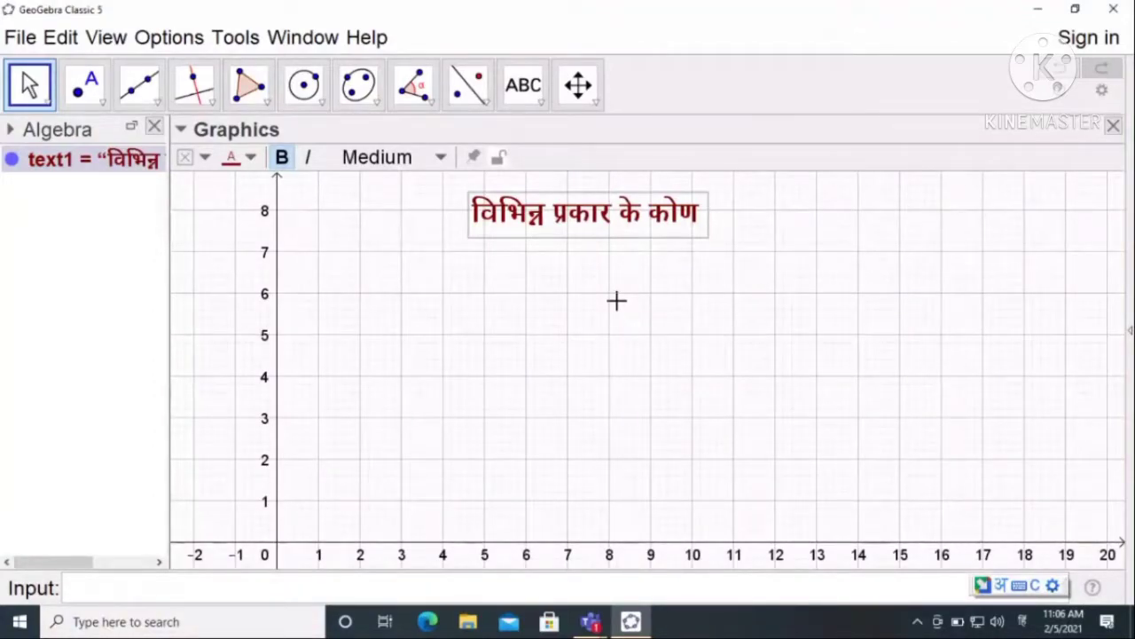
# Add a second text object reading "न्यूनकोण" at about (11, 5) in the graphics view.
pyautogui.click(537, 99)
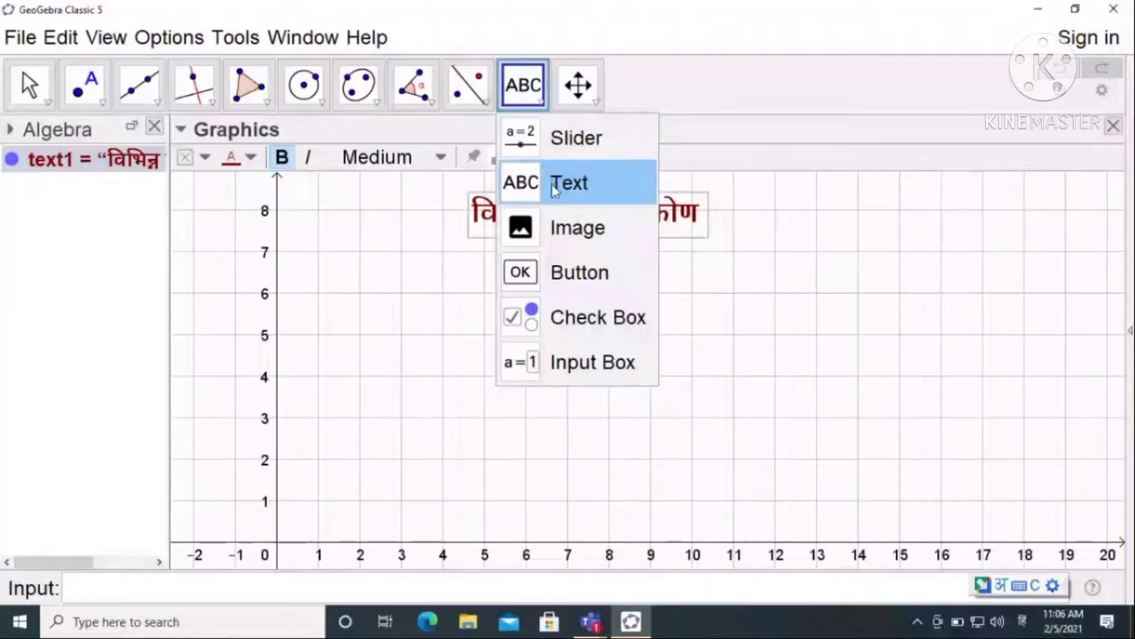
pyautogui.click(553, 185)
pyautogui.click(741, 334)
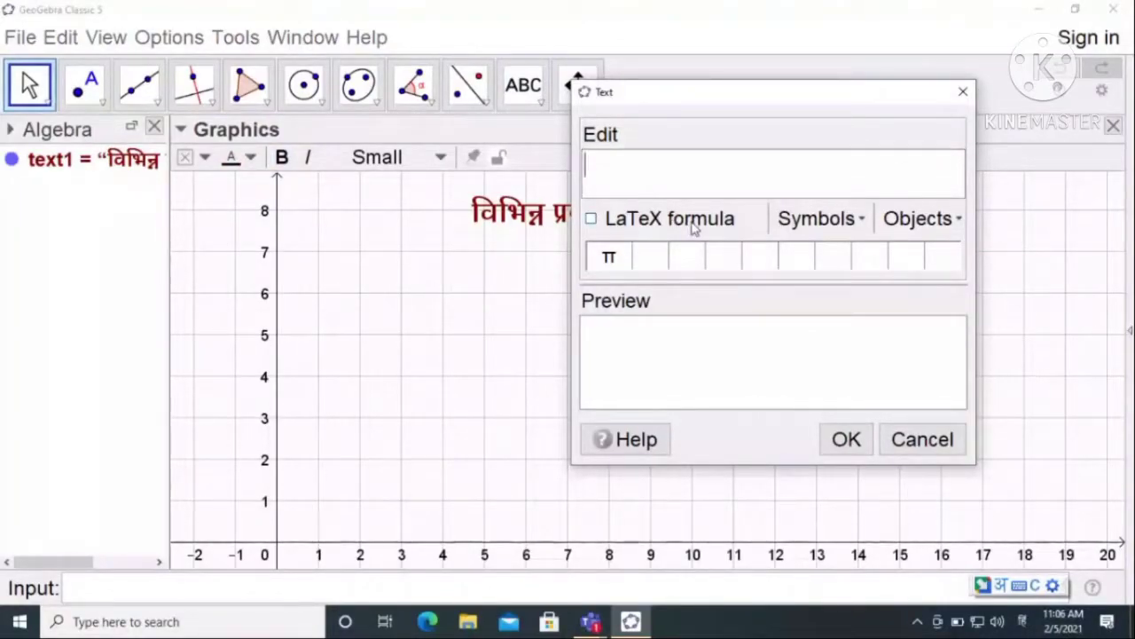
pyautogui.write('ny')
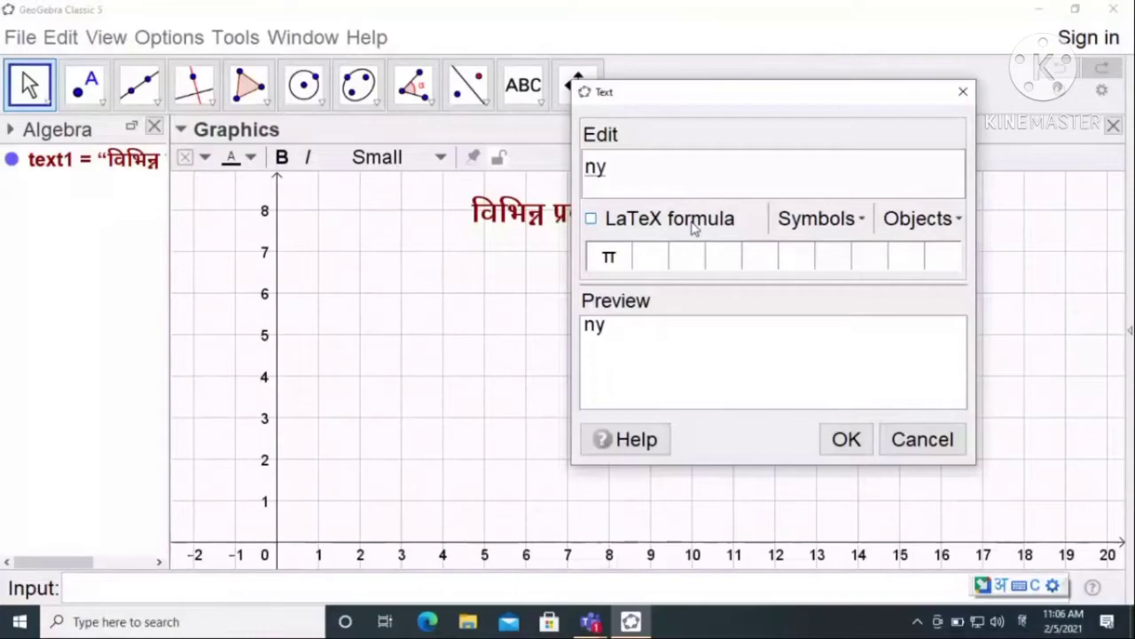
pyautogui.write('oonkon')
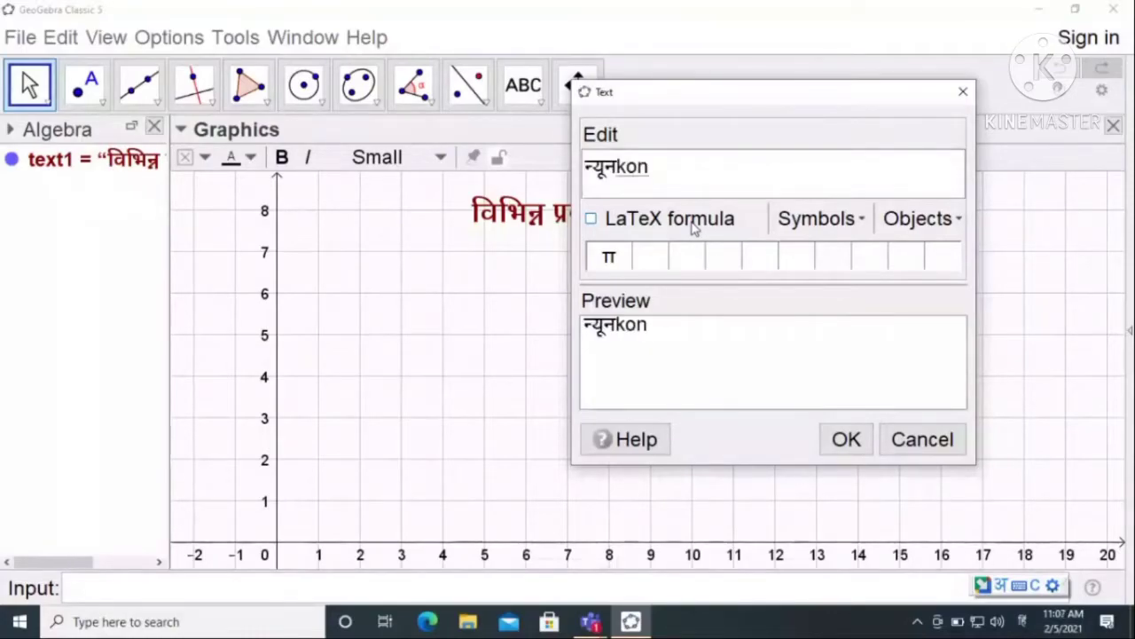
pyautogui.click(846, 438)
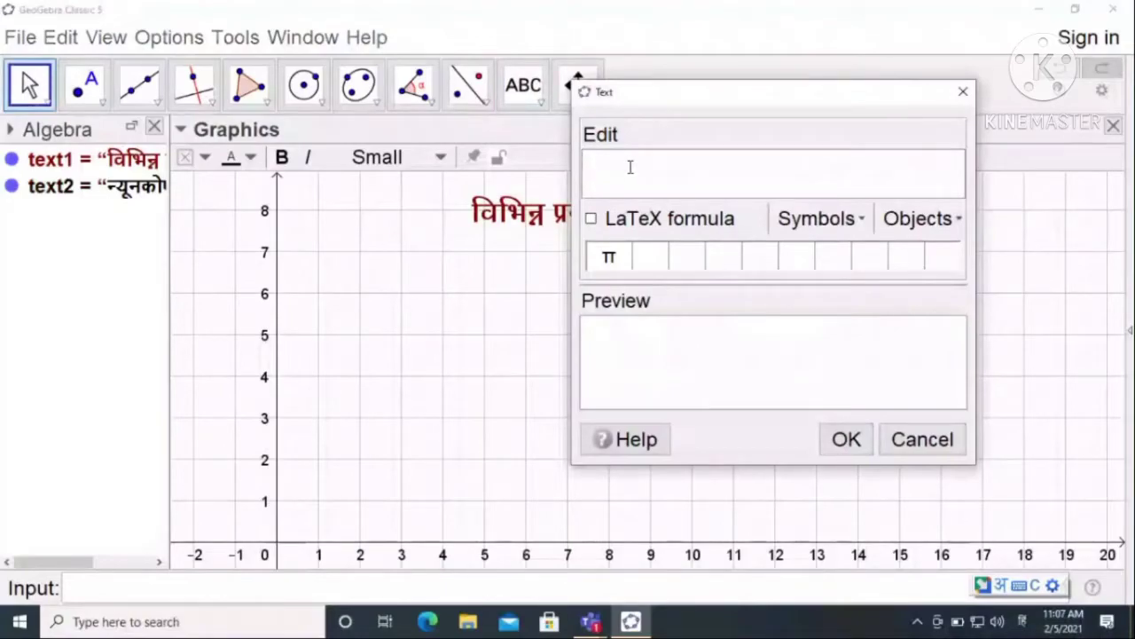
# Enter "समकोण" as the third text object, placed at about (9, 6.5) in the graphics view.
pyautogui.write('samkon')
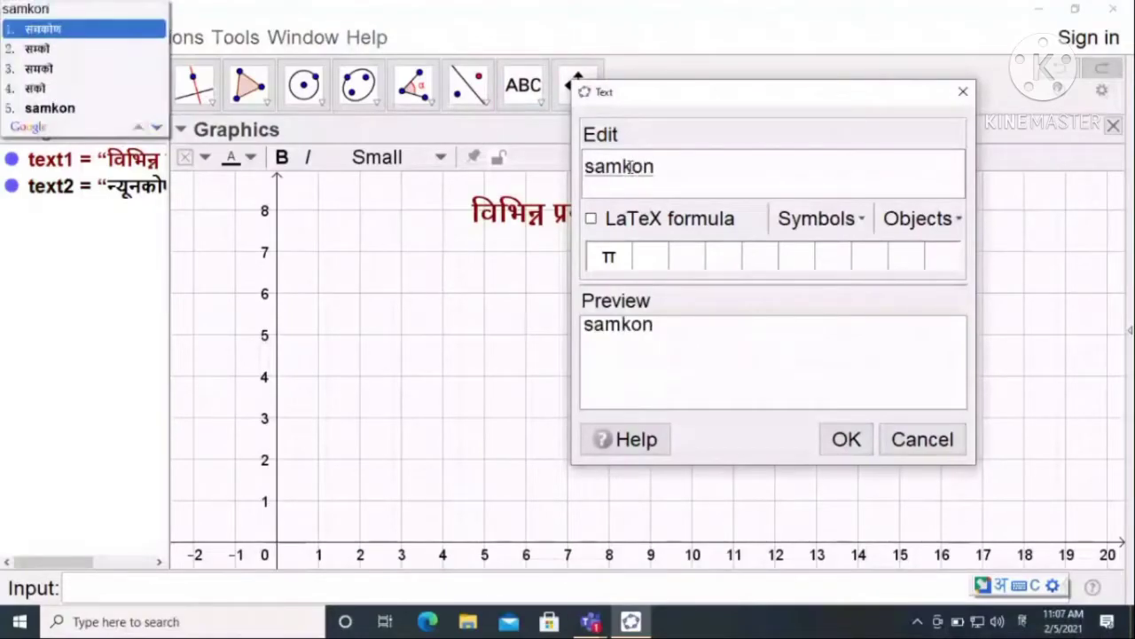
pyautogui.press('Return')
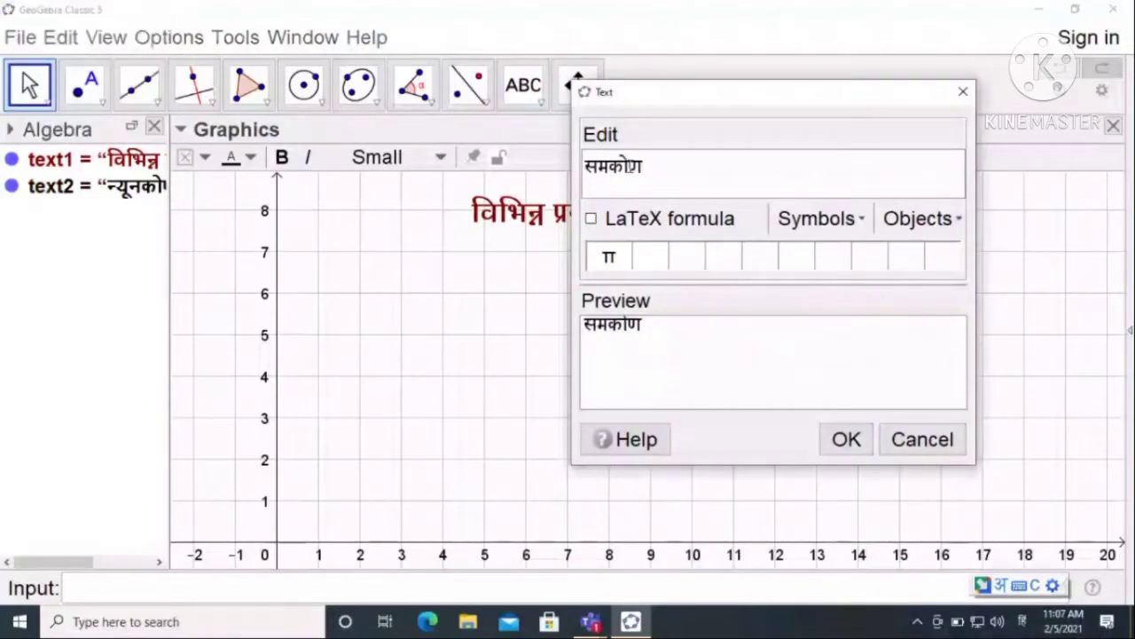
pyautogui.click(847, 439)
# Add a fourth text object reading "अधिककोण" at about (8, 5) in the graphics view.
pyautogui.click(602, 349)
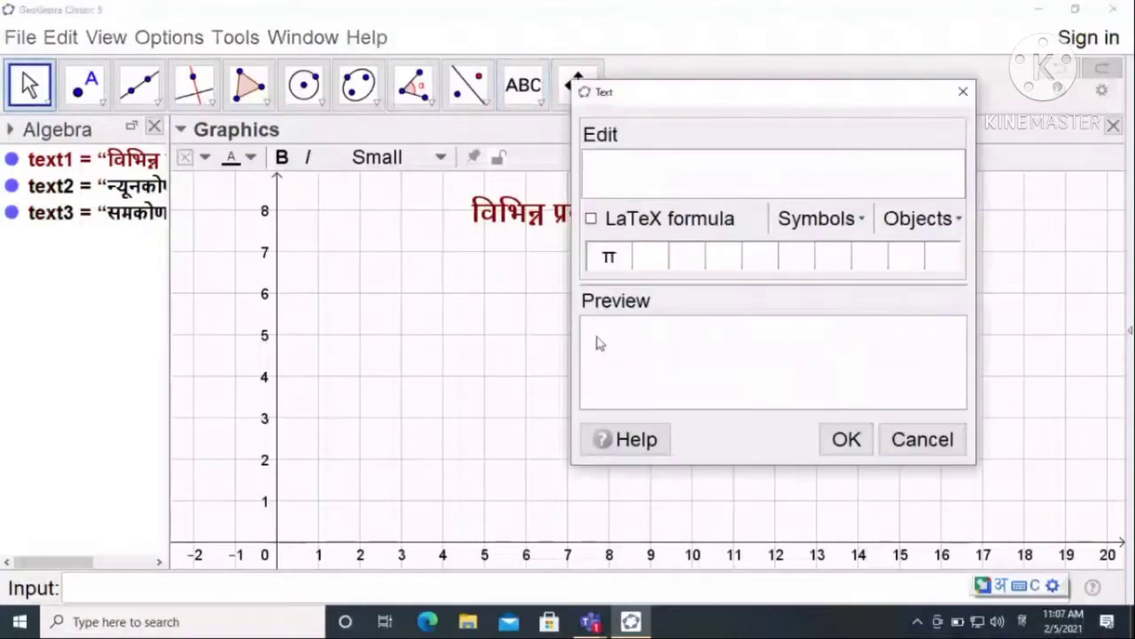
pyautogui.moveTo(867, 95); pyautogui.dragTo(788, 221)
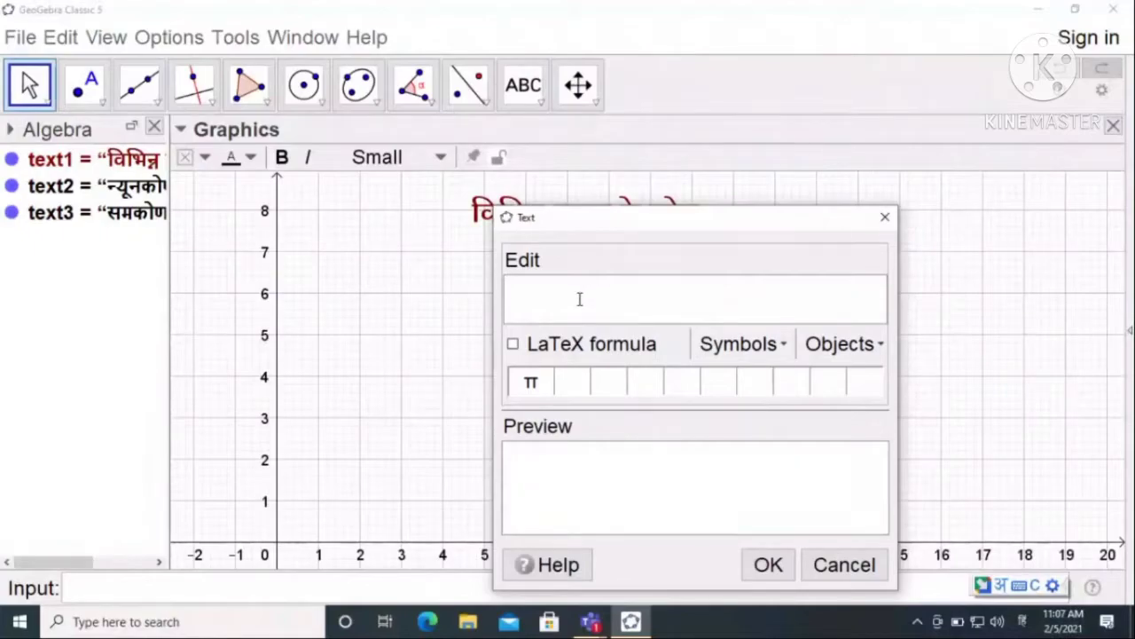
pyautogui.write('adhui')
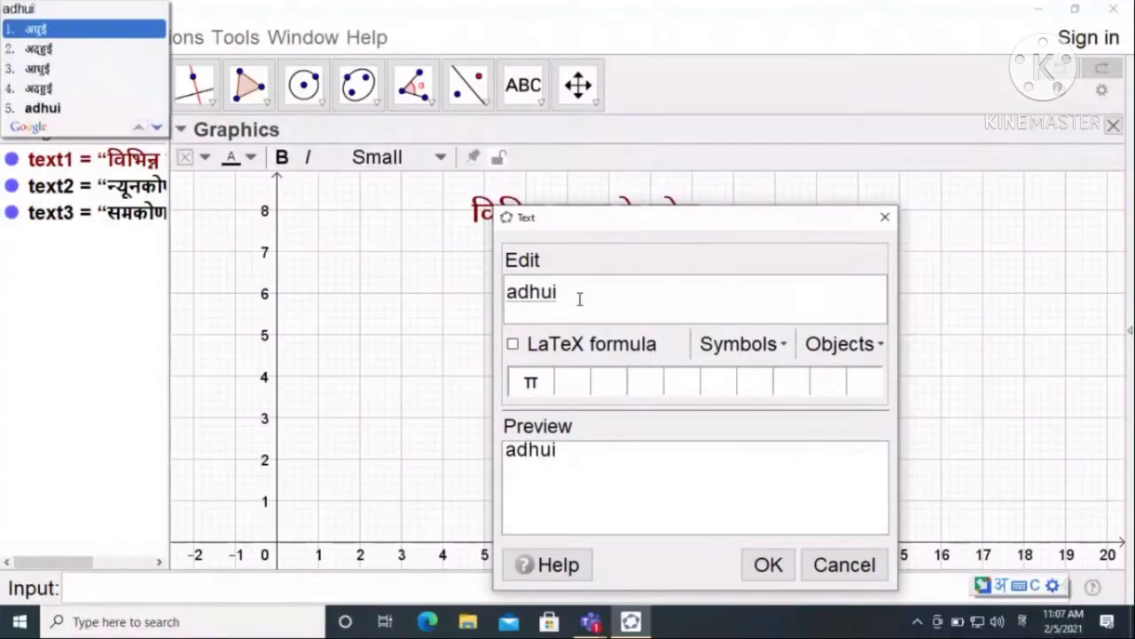
pyautogui.press('BackSpace')
pyautogui.press('BackSpace')
pyautogui.write('ikkon')
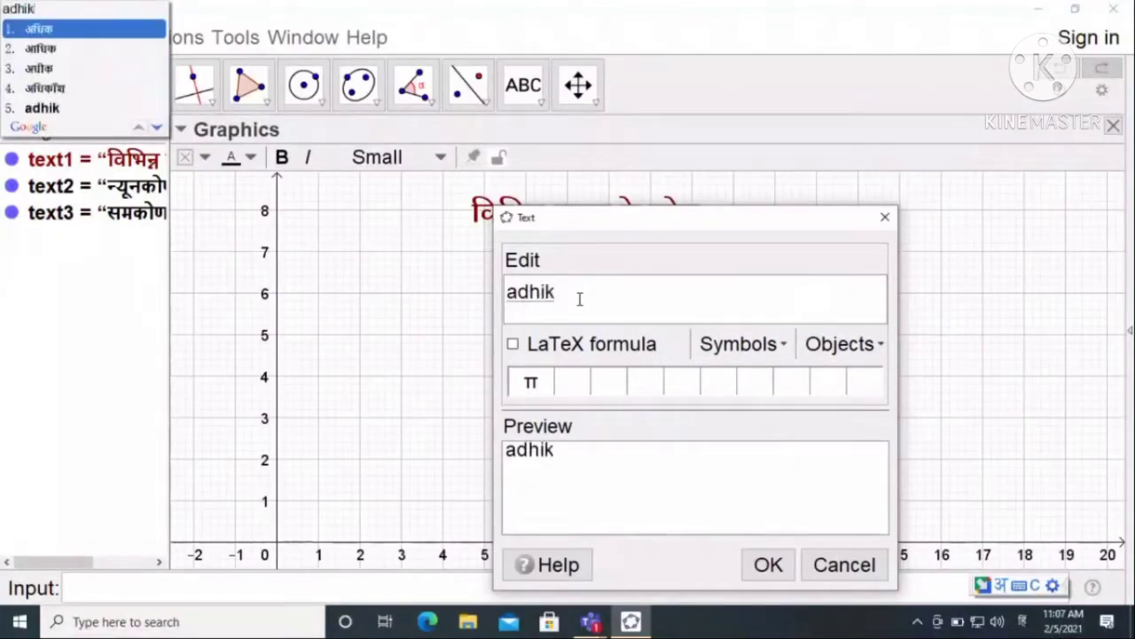
pyautogui.press('BackSpace')
pyautogui.press('BackSpace')
pyautogui.press('BackSpace')
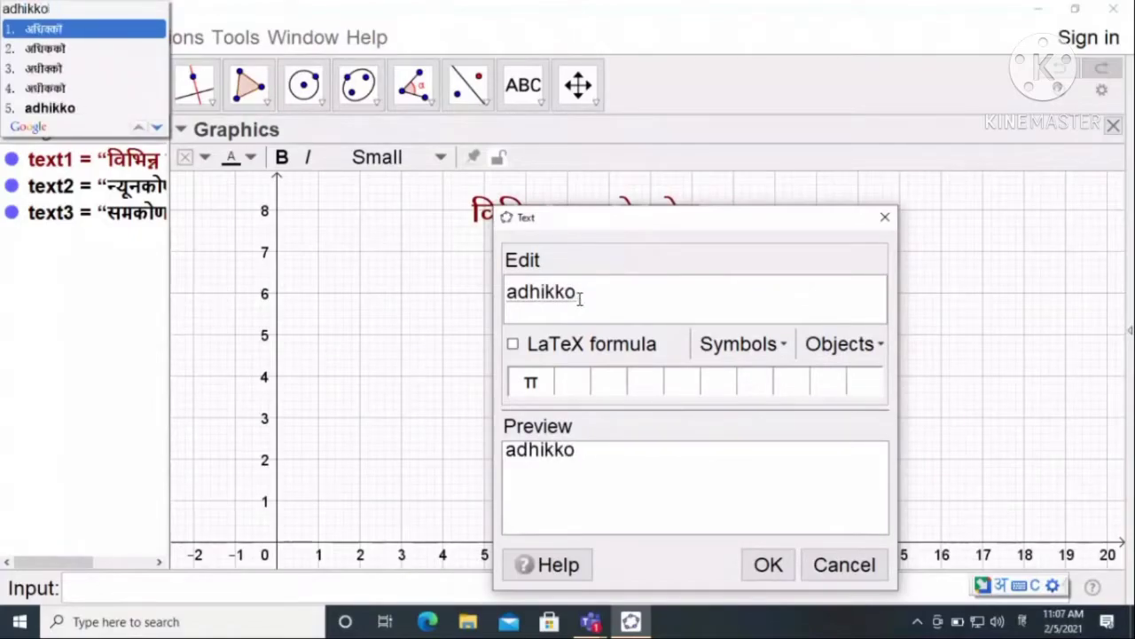
pyautogui.press('space')
pyautogui.press('BackSpace')
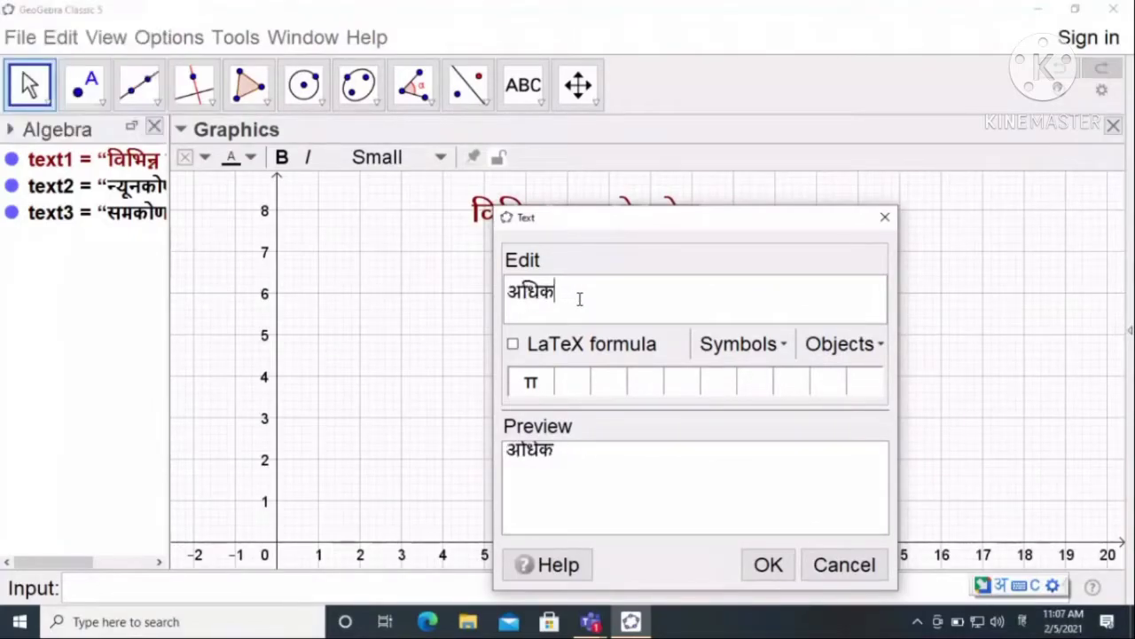
pyautogui.write('kon')
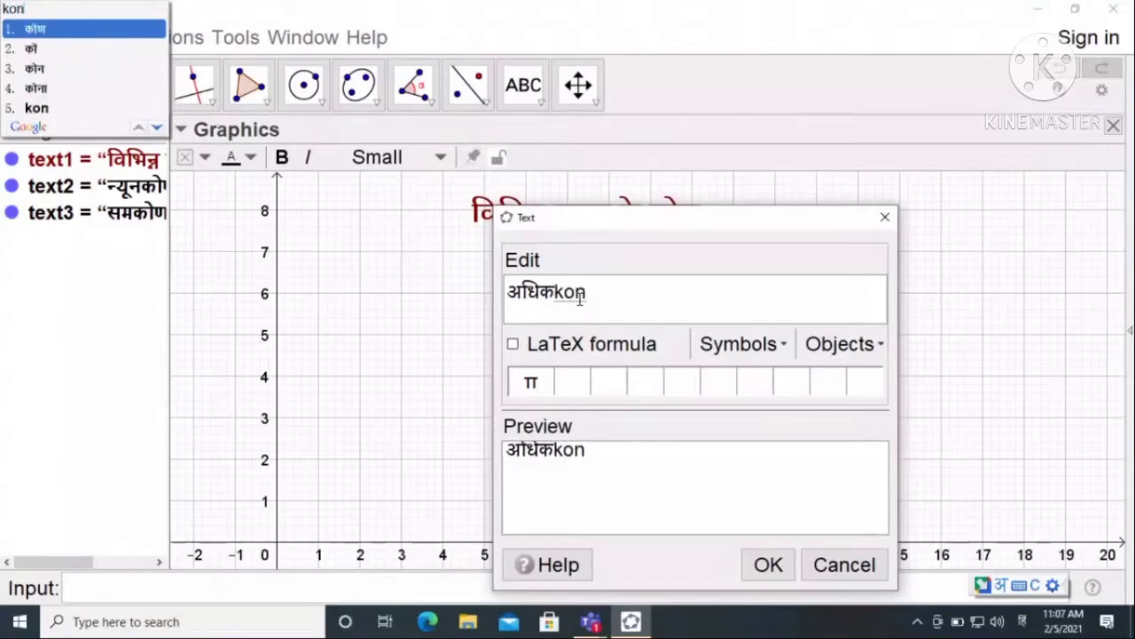
pyautogui.press('space')
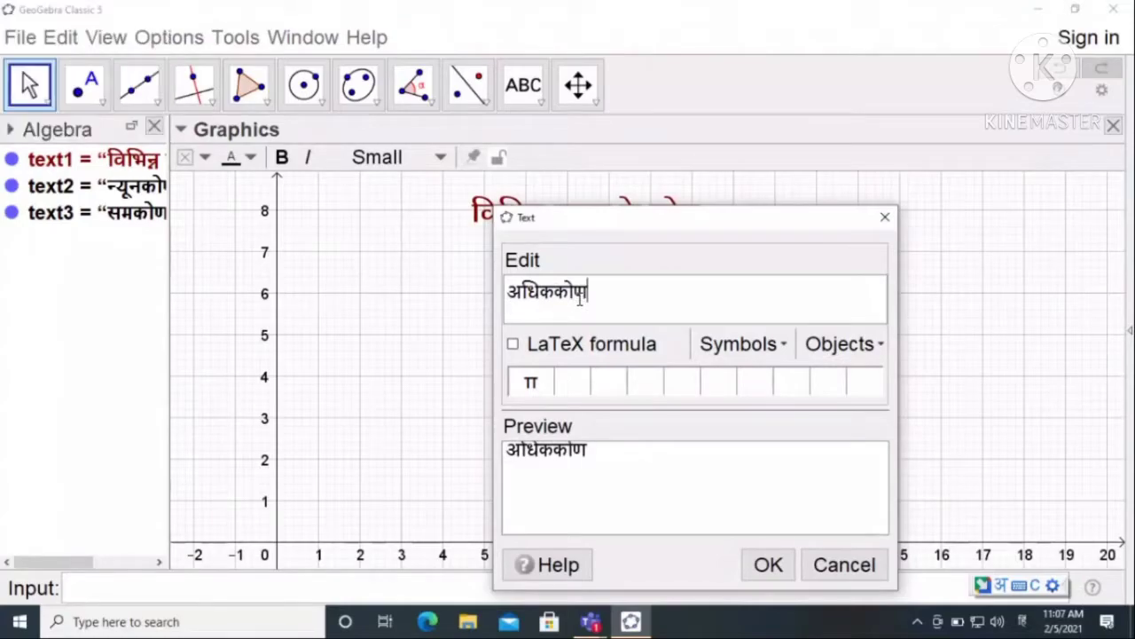
pyautogui.click(768, 567)
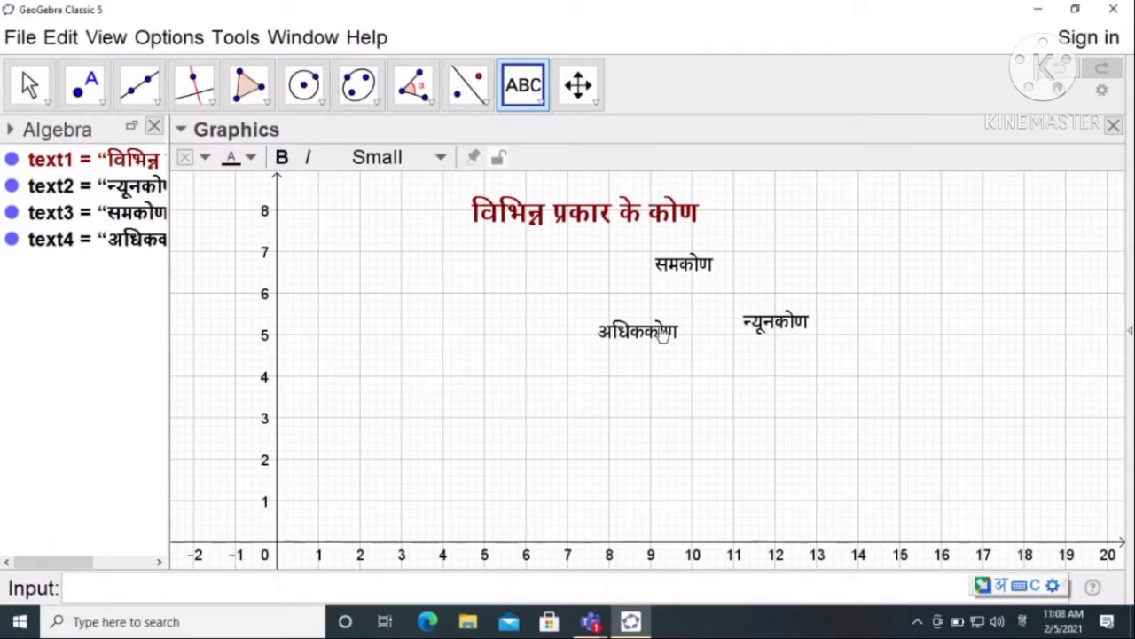
# Line up the labels न्यूनकोण, समकोण and अधिककोण in one row beneath the heading, at about y = 7.
pyautogui.click(36, 89)
pyautogui.moveTo(792, 324); pyautogui.dragTo(514, 256)
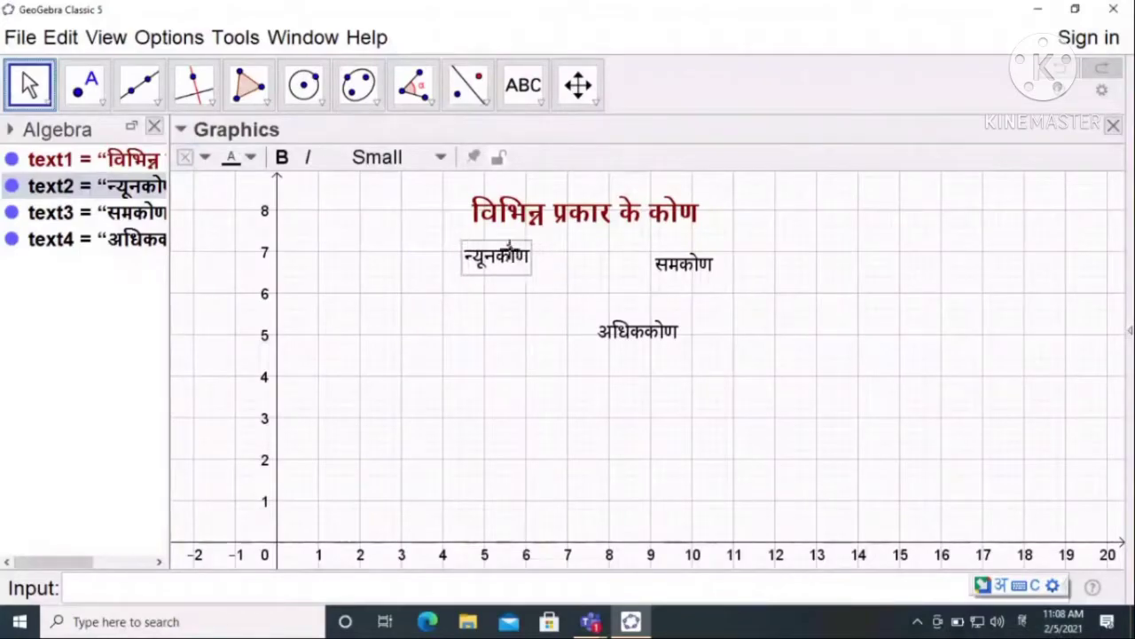
pyautogui.moveTo(689, 269); pyautogui.dragTo(593, 258)
pyautogui.moveTo(634, 330); pyautogui.dragTo(680, 257)
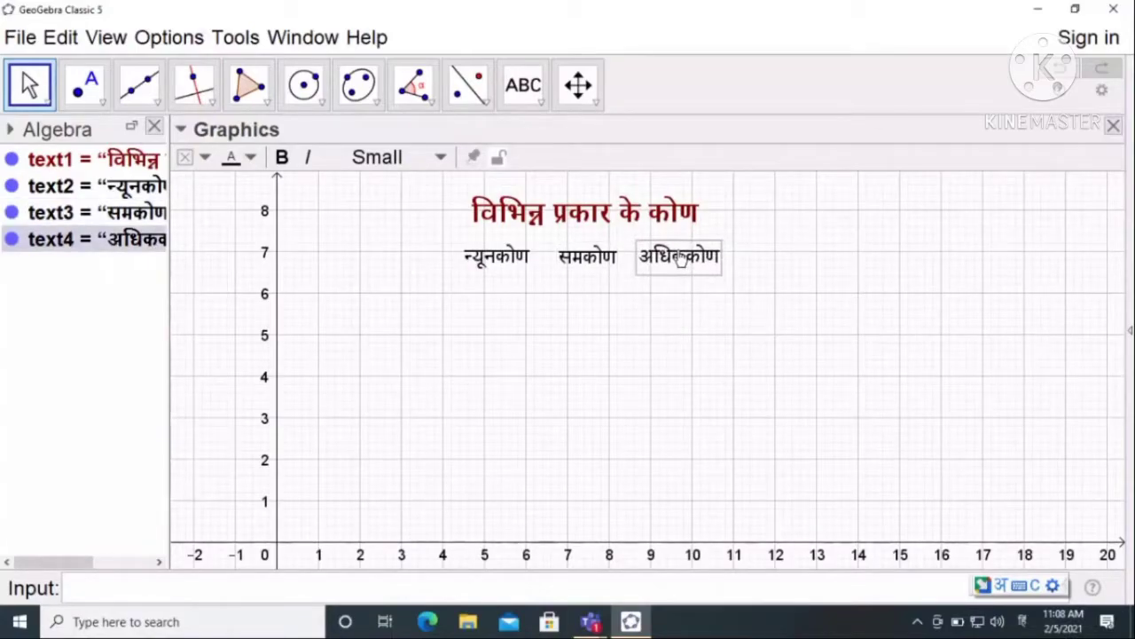
pyautogui.click(816, 246)
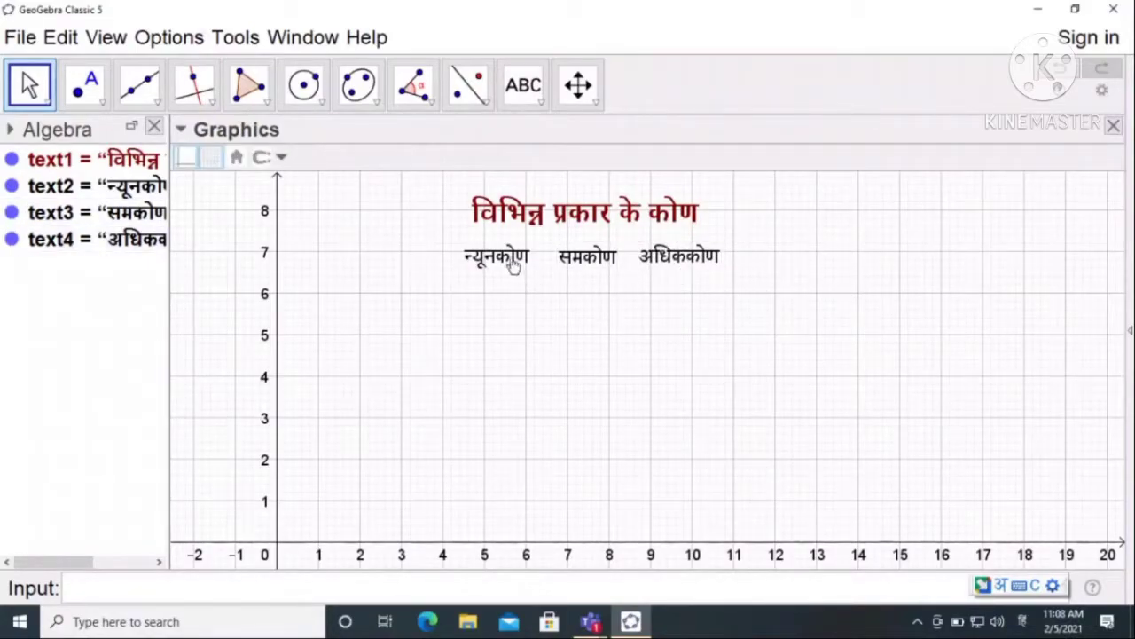
# Format the न्यूनकोण label in red and bold.
pyautogui.click(512, 258)
pyautogui.click(251, 157)
pyautogui.click(234, 184)
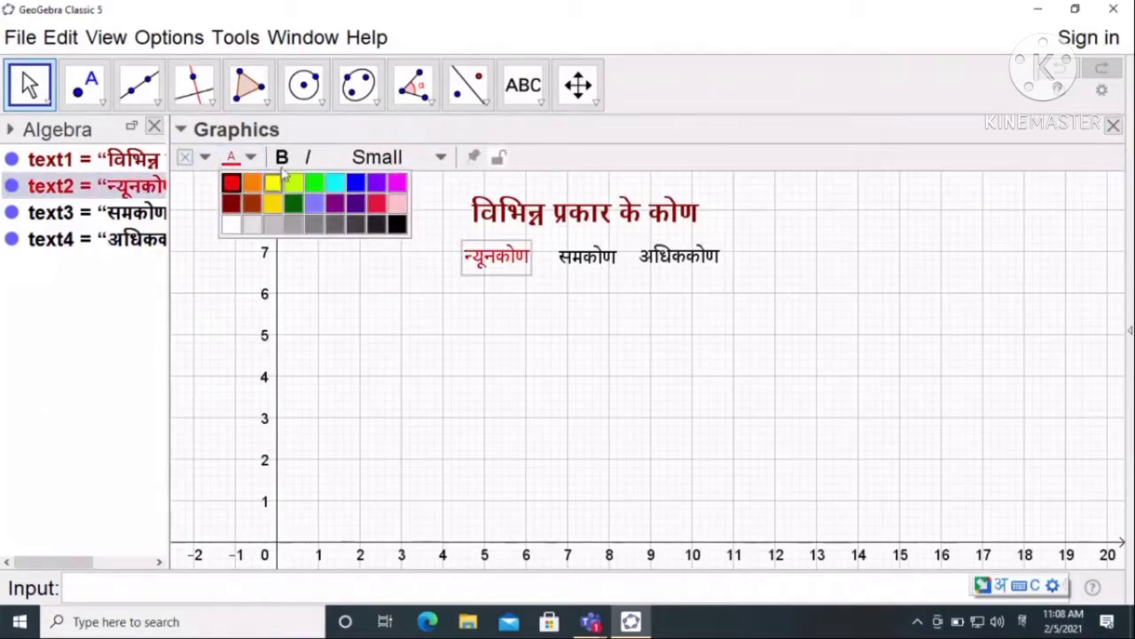
pyautogui.click(281, 157)
# Try the Medium text size on the न्यूनकोण label and set it back to Small.
pyautogui.click(399, 168)
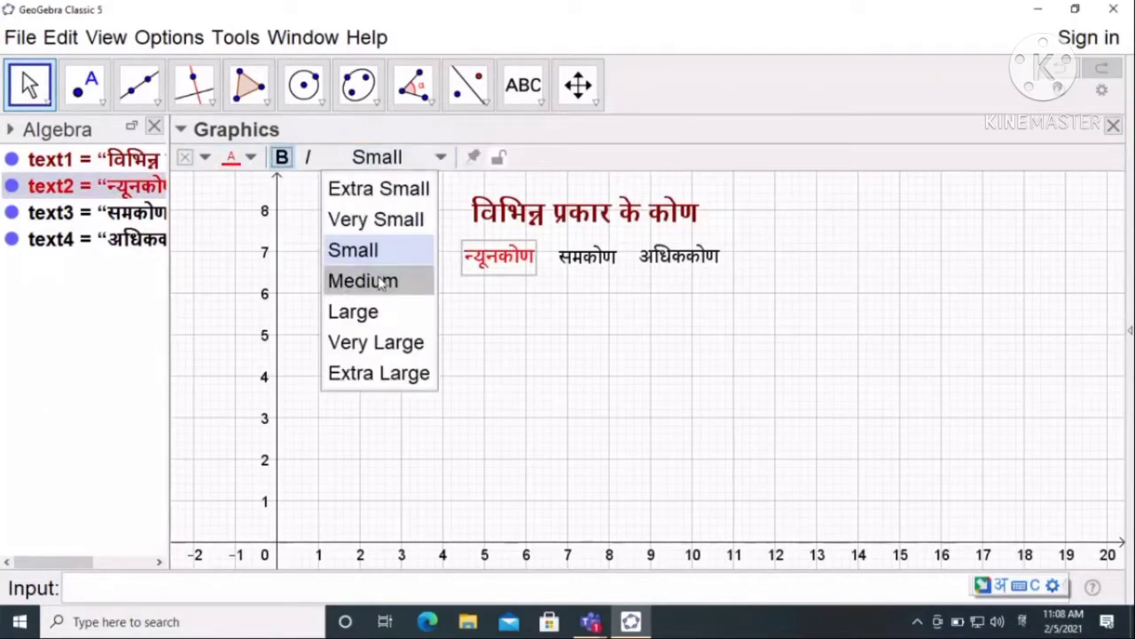
pyautogui.click(380, 281)
pyautogui.click(372, 167)
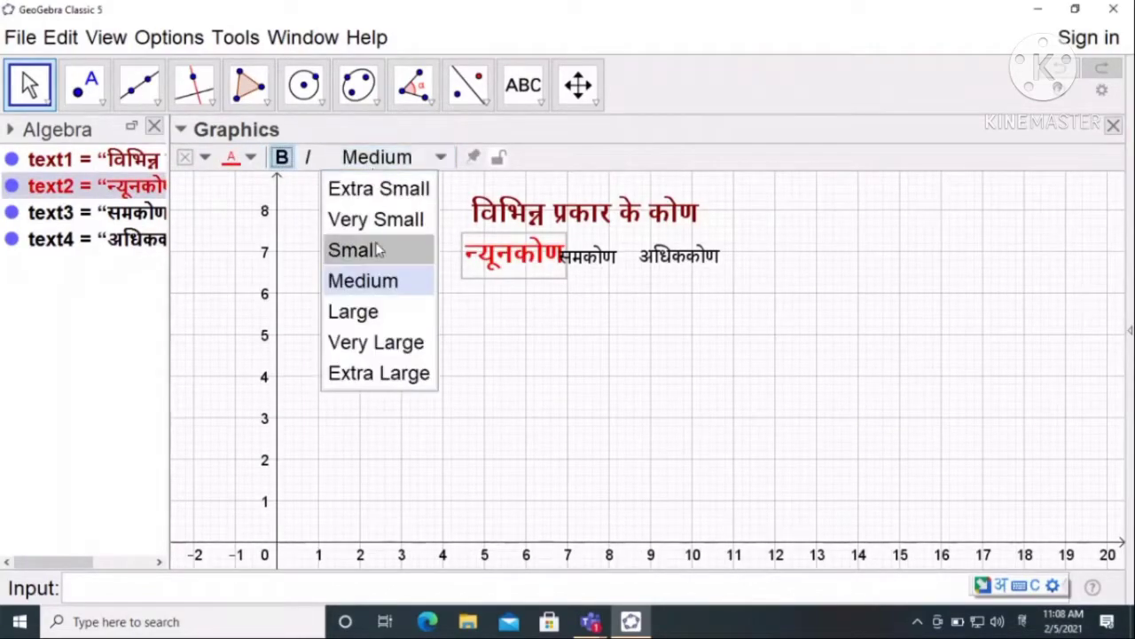
pyautogui.click(355, 249)
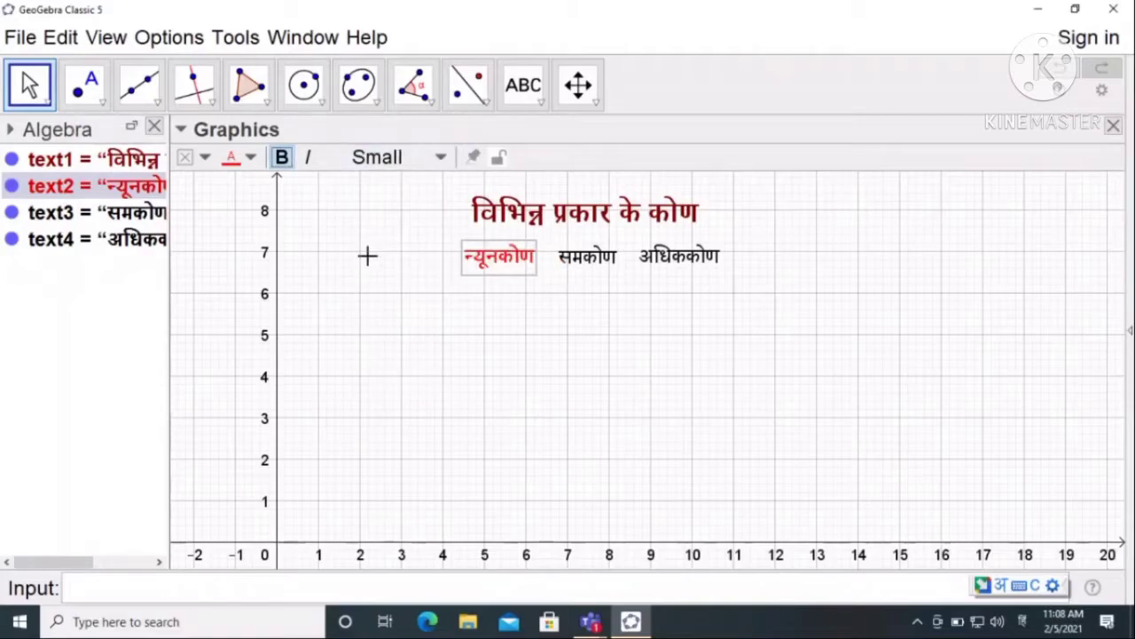
# Format the समकोण label in red and bold at the Small text size.
pyautogui.click(574, 267)
pyautogui.click(237, 157)
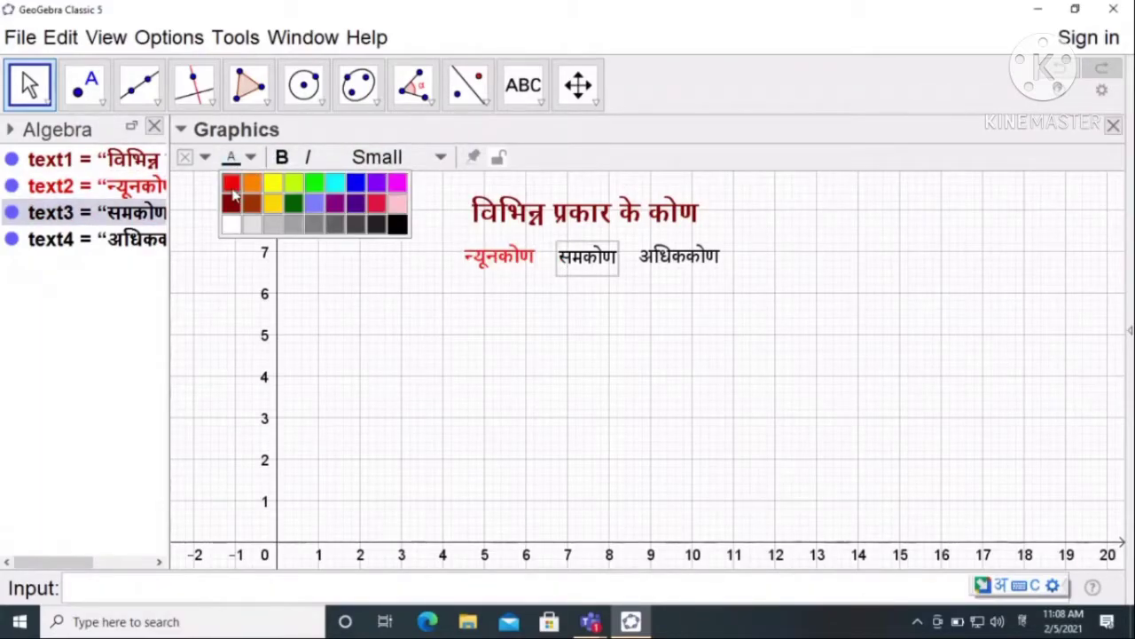
pyautogui.click(232, 185)
pyautogui.click(281, 157)
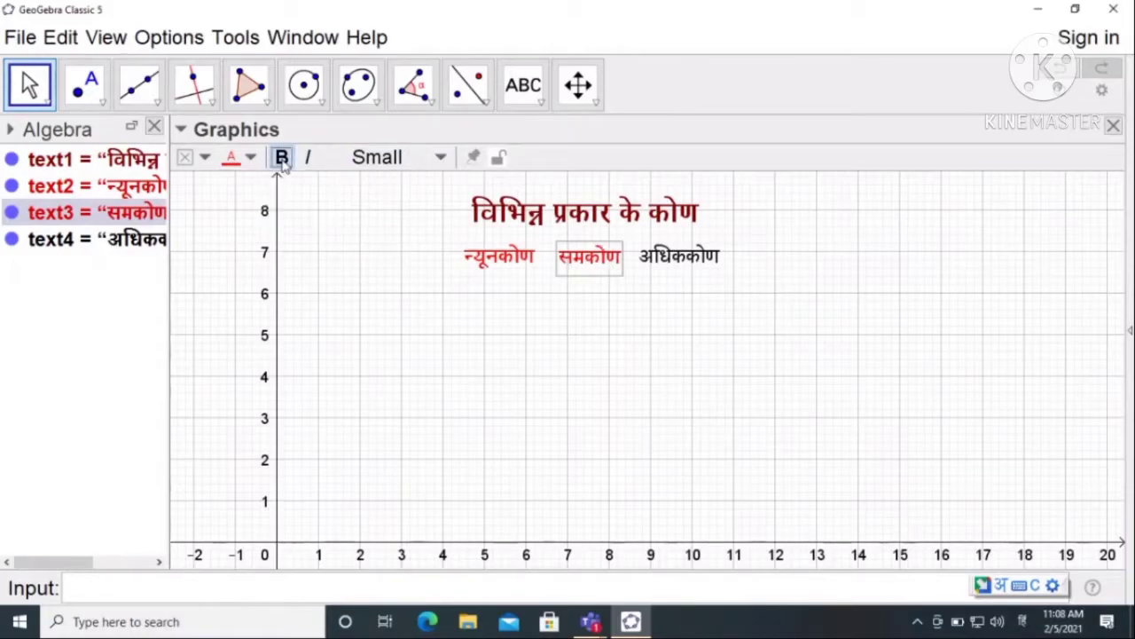
pyautogui.click(366, 167)
pyautogui.click(361, 257)
# Format the अधिककोण label in red and bold, keeping the Small text size, and deselect it.
pyautogui.click(683, 257)
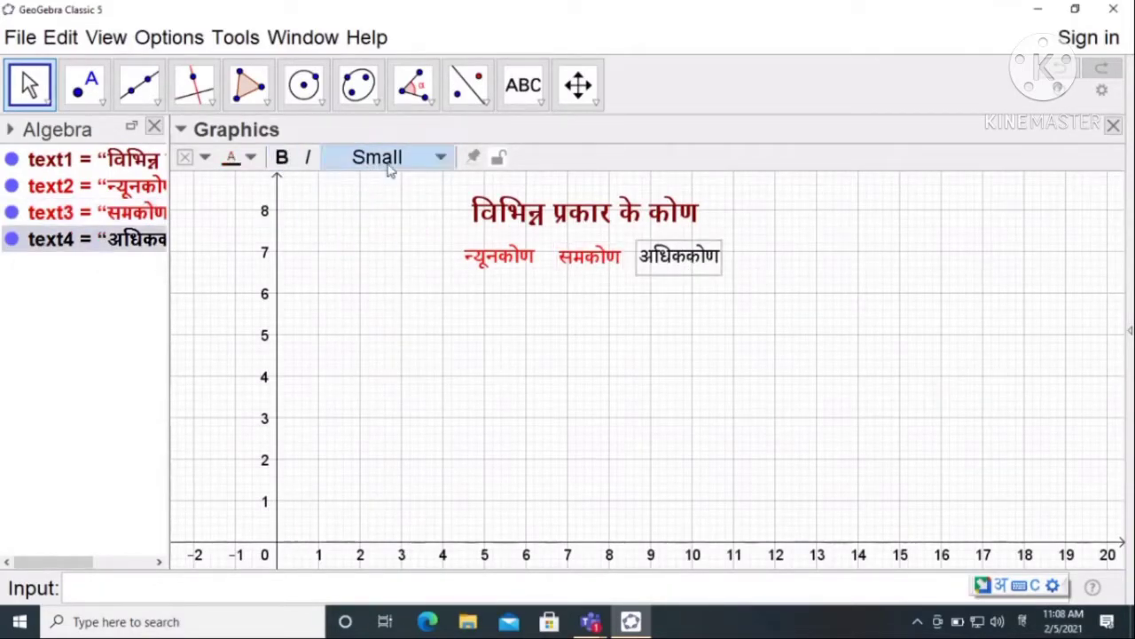
pyautogui.click(377, 157)
pyautogui.click(246, 165)
pyautogui.click(242, 159)
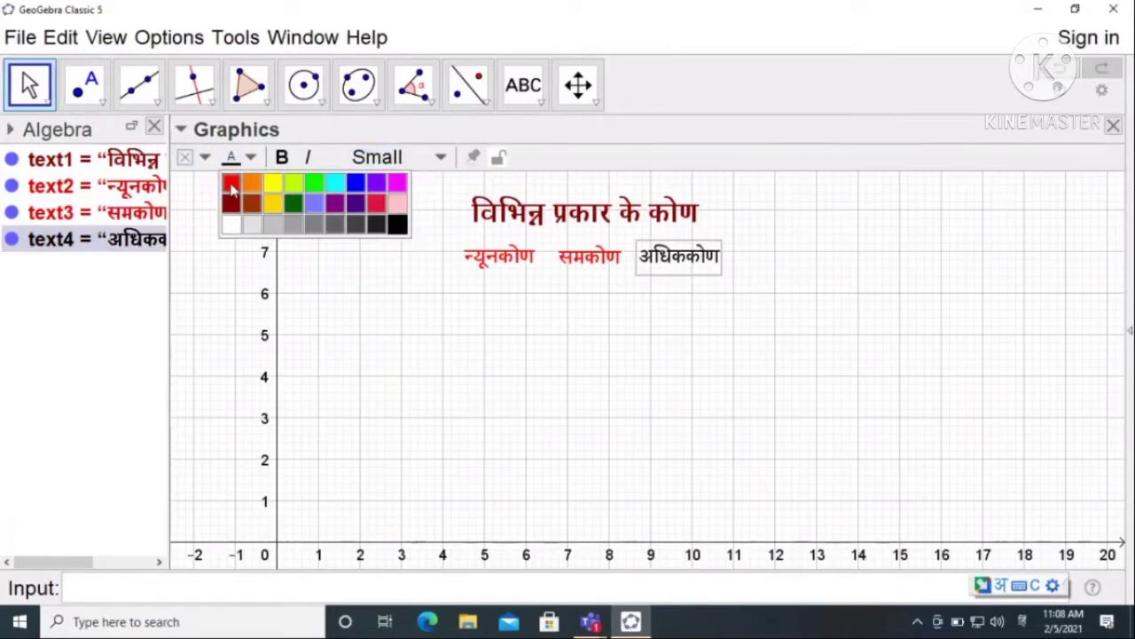
pyautogui.click(232, 185)
pyautogui.click(281, 157)
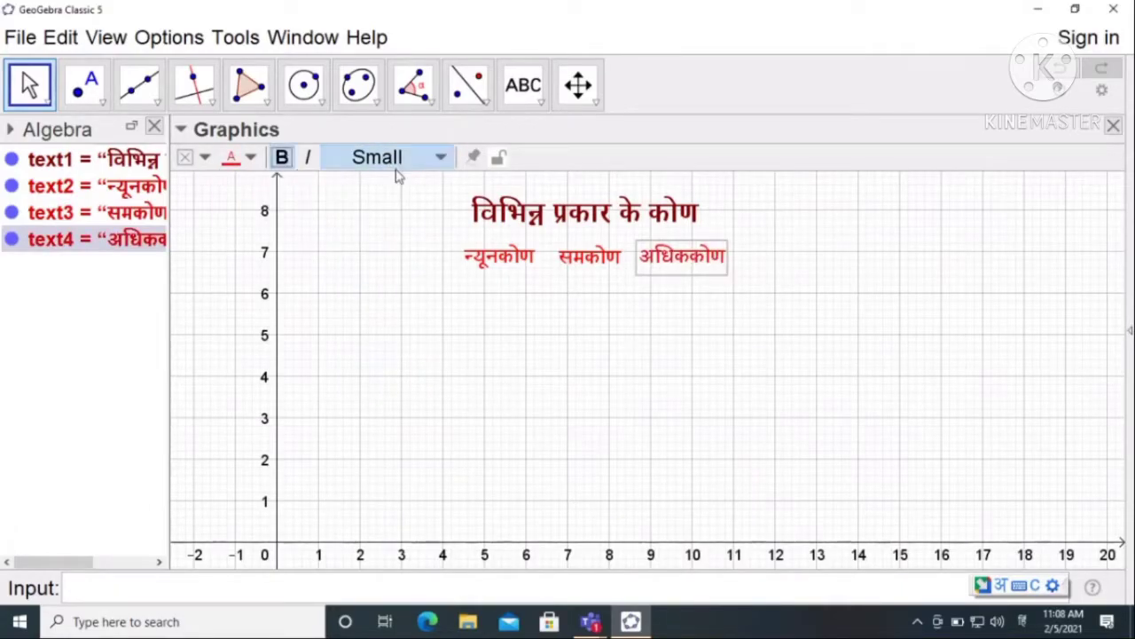
pyautogui.click(786, 277)
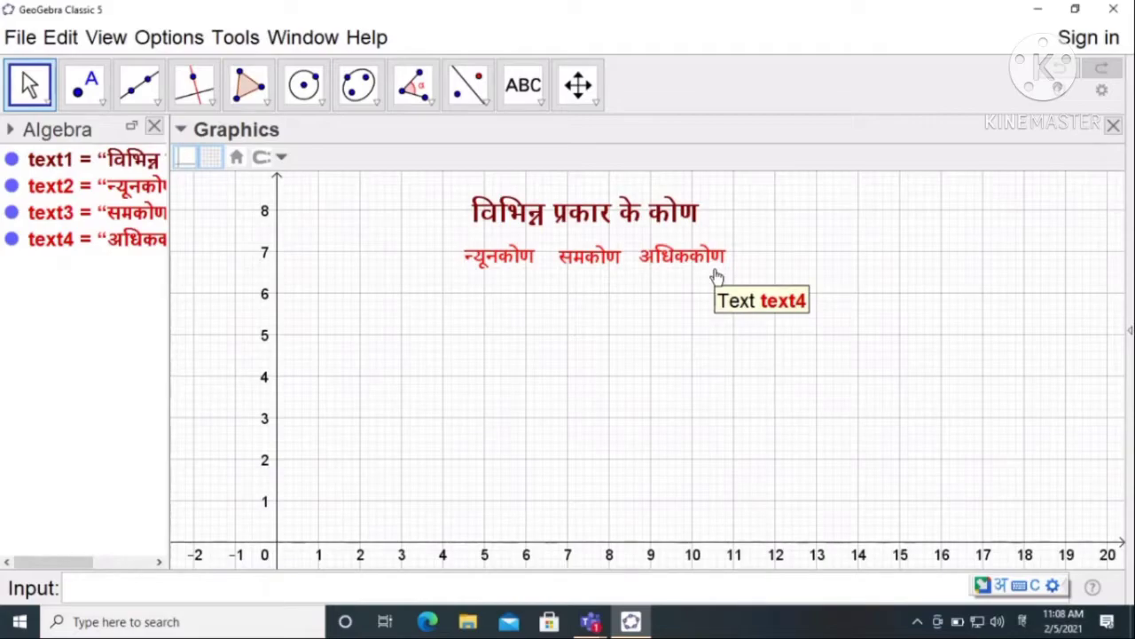
# Draw a horizontal segment from (5, 2) to (10, 2) with the Segment tool.
pyautogui.click(149, 105)
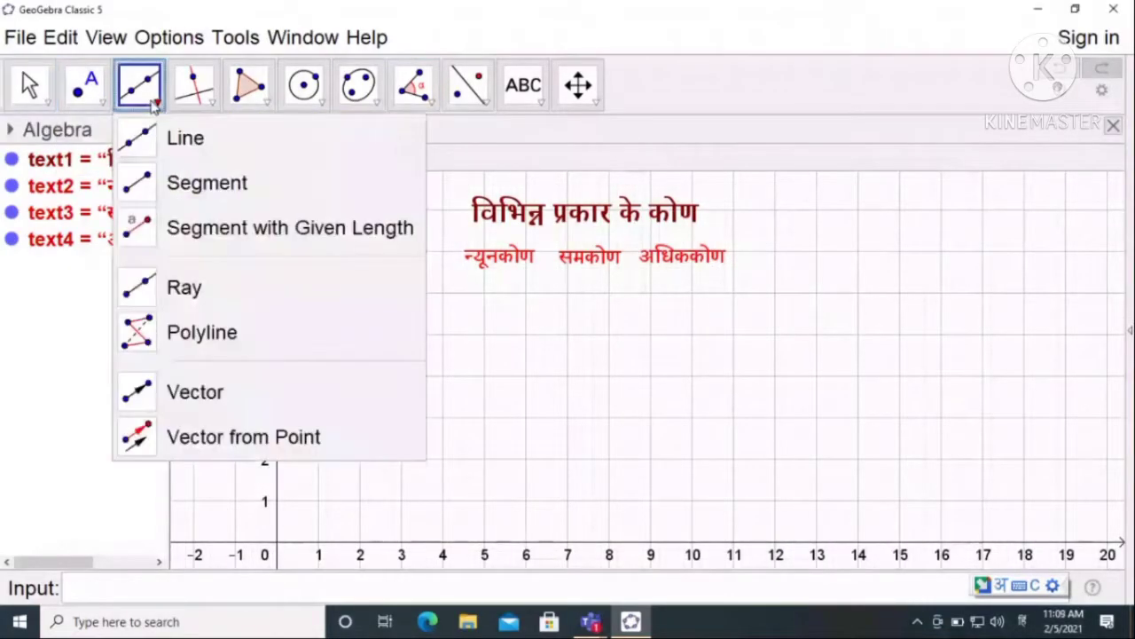
pyautogui.click(178, 186)
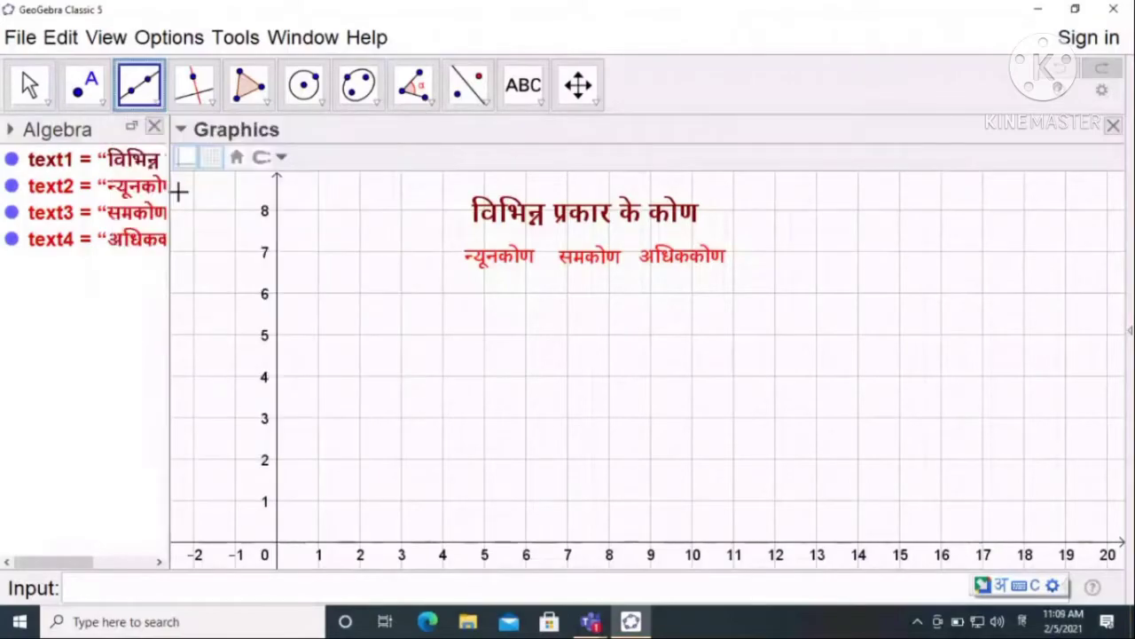
pyautogui.click(484, 458)
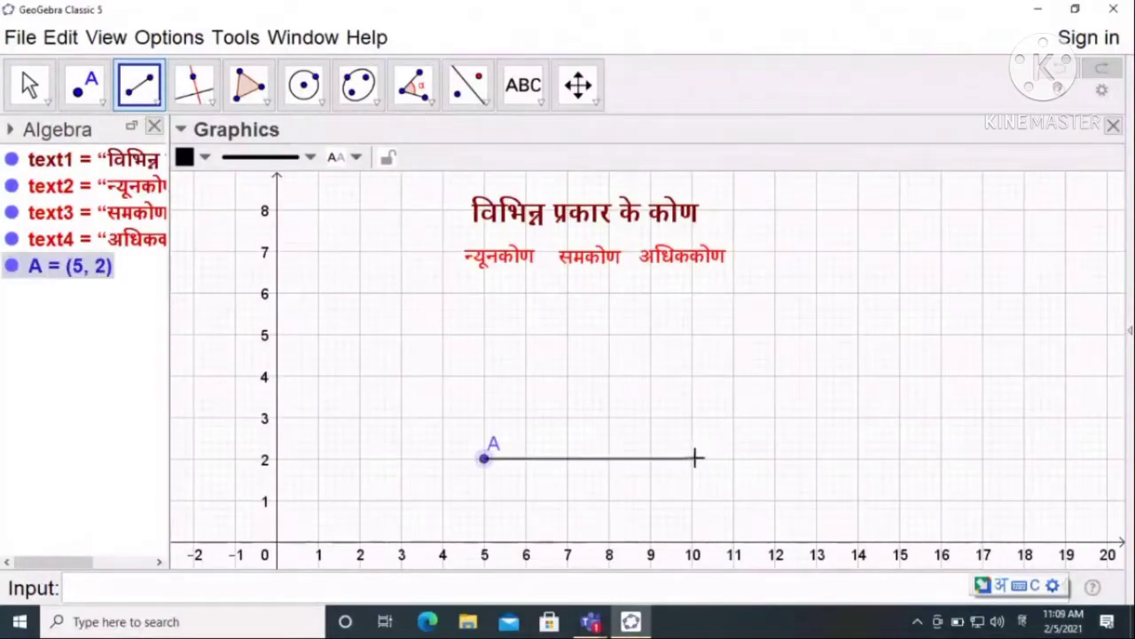
pyautogui.click(692, 459)
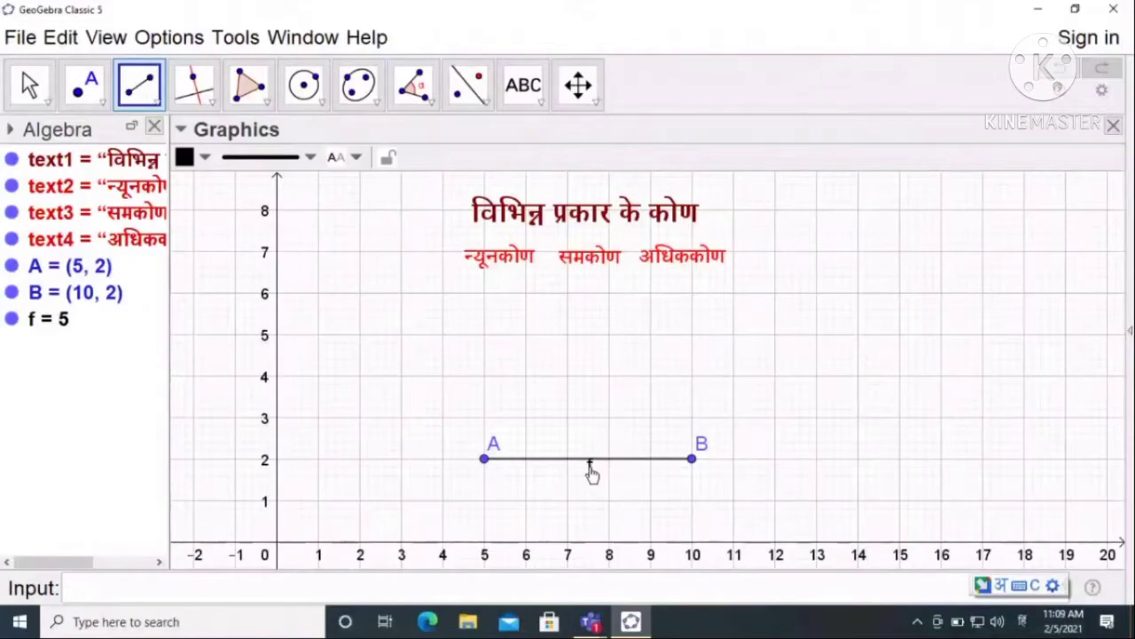
# Hide the name label of the segment between A and B.
pyautogui.rightClick(589, 460)
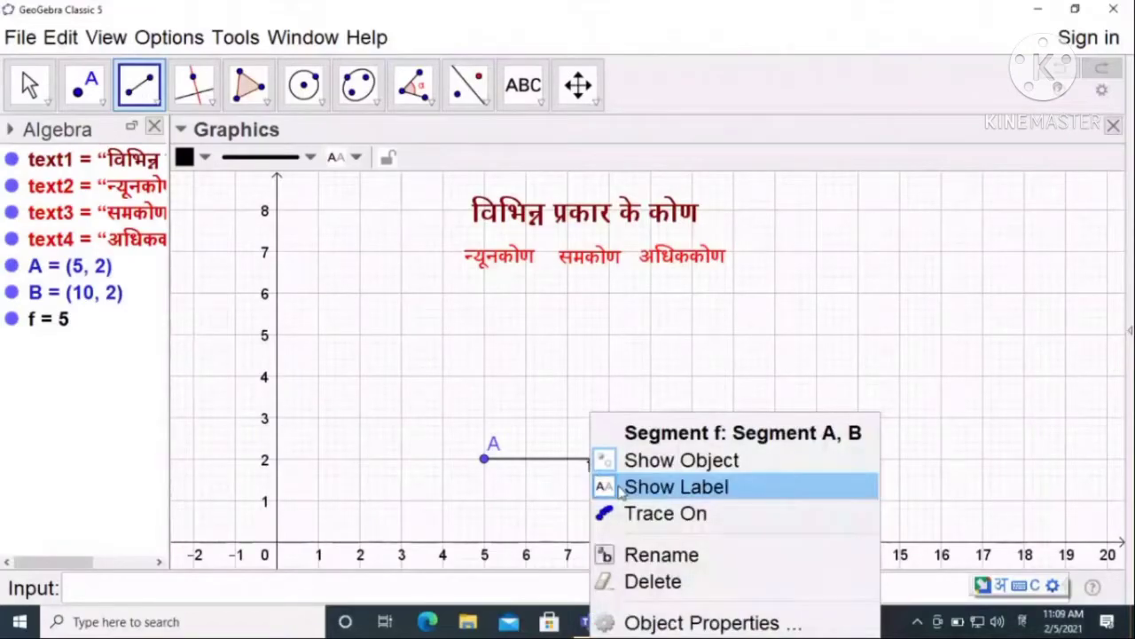
pyautogui.click(620, 487)
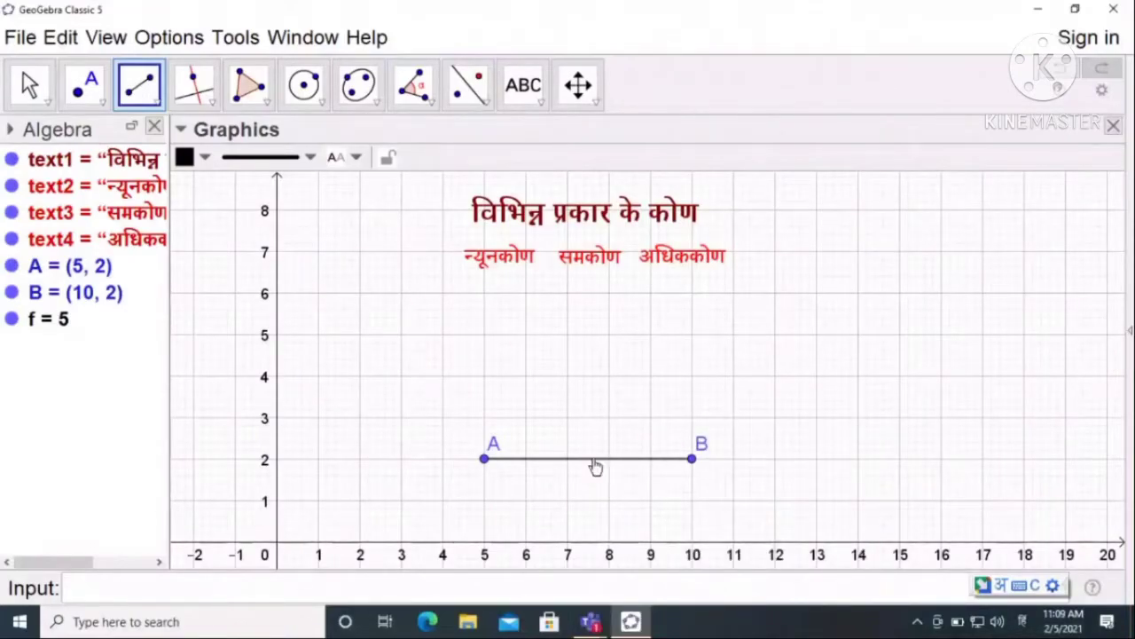
pyautogui.rightClick(593, 460)
pyautogui.click(611, 487)
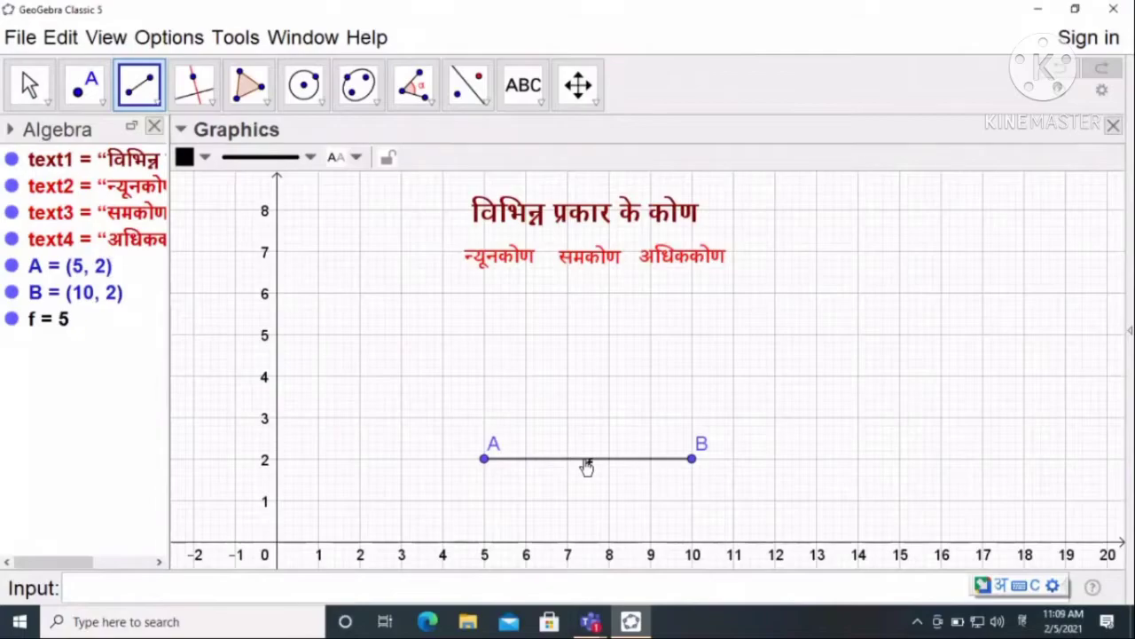
pyautogui.rightClick(587, 467)
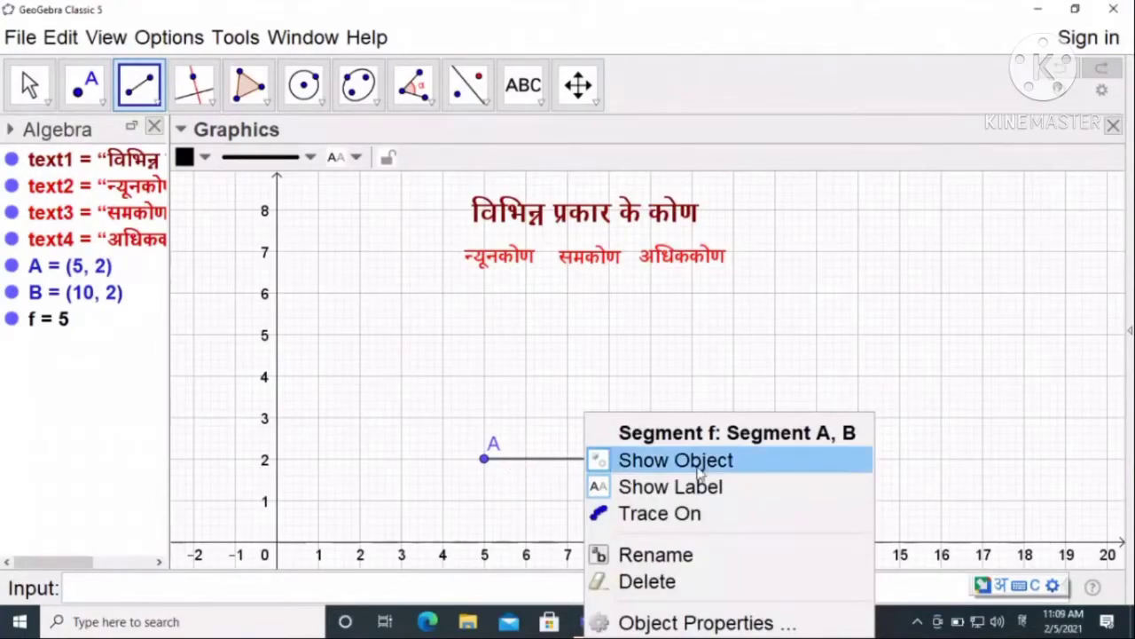
pyautogui.click(621, 490)
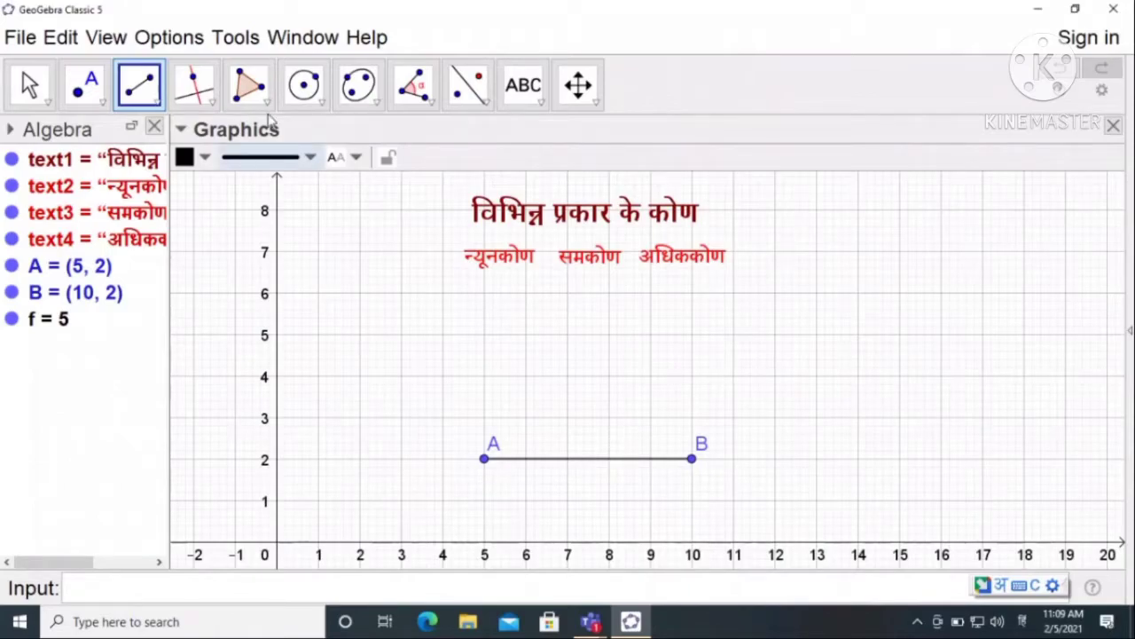
# Draw a segment from point A to (9, 5) with the Segment tool.
pyautogui.click(158, 105)
pyautogui.click(204, 182)
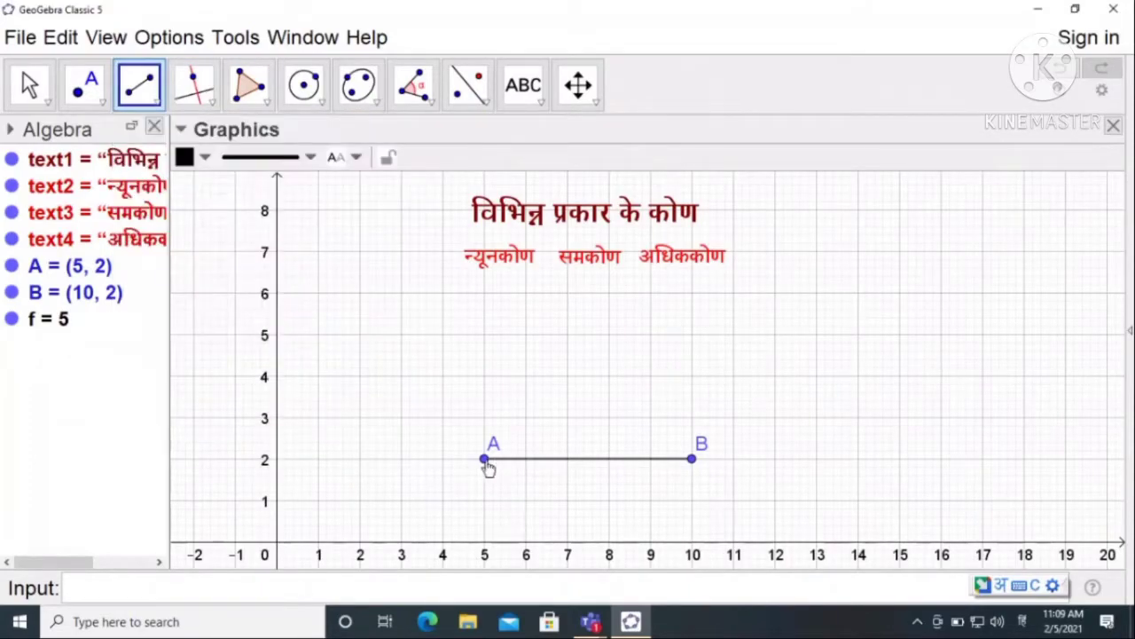
pyautogui.click(485, 461)
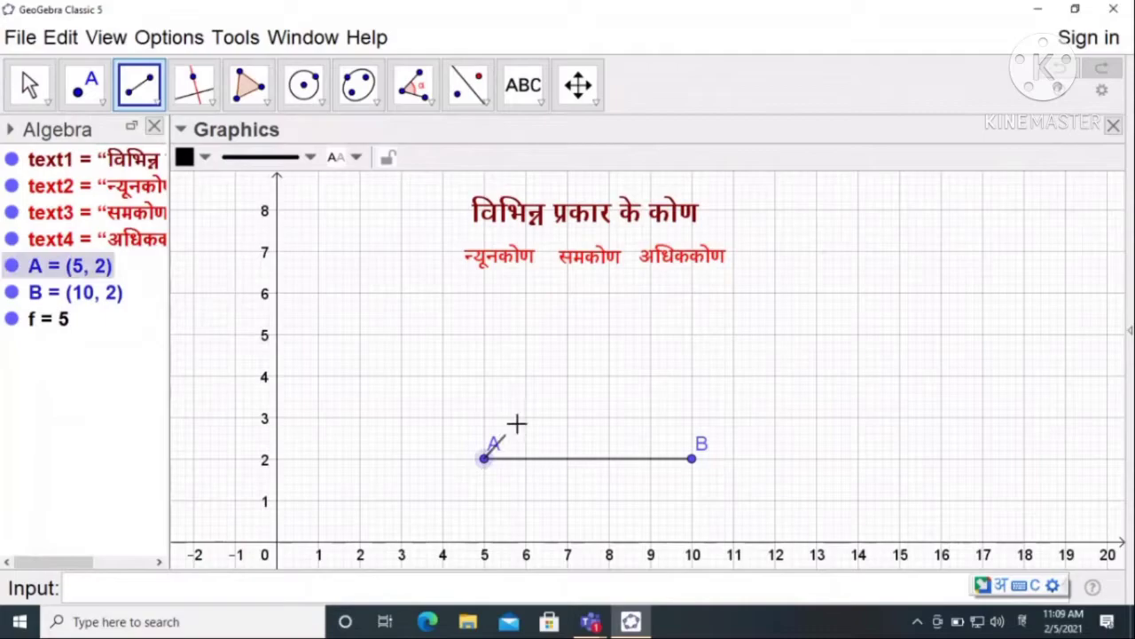
pyautogui.click(650, 334)
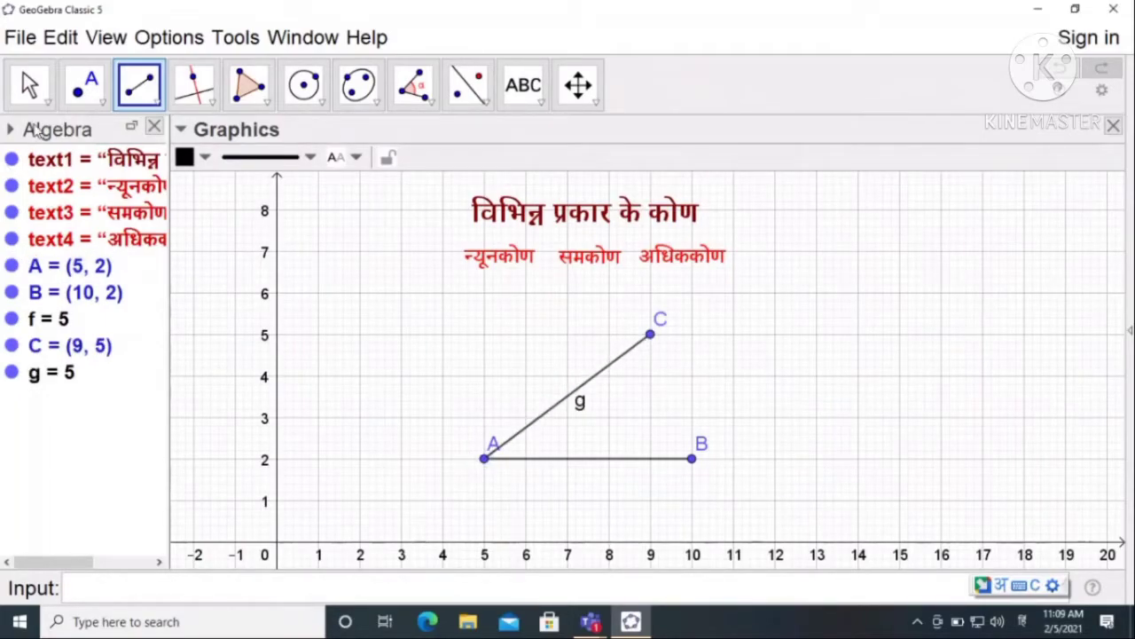
# Hide the name label of segment AC and move point C to (10, 6).
pyautogui.click(30, 85)
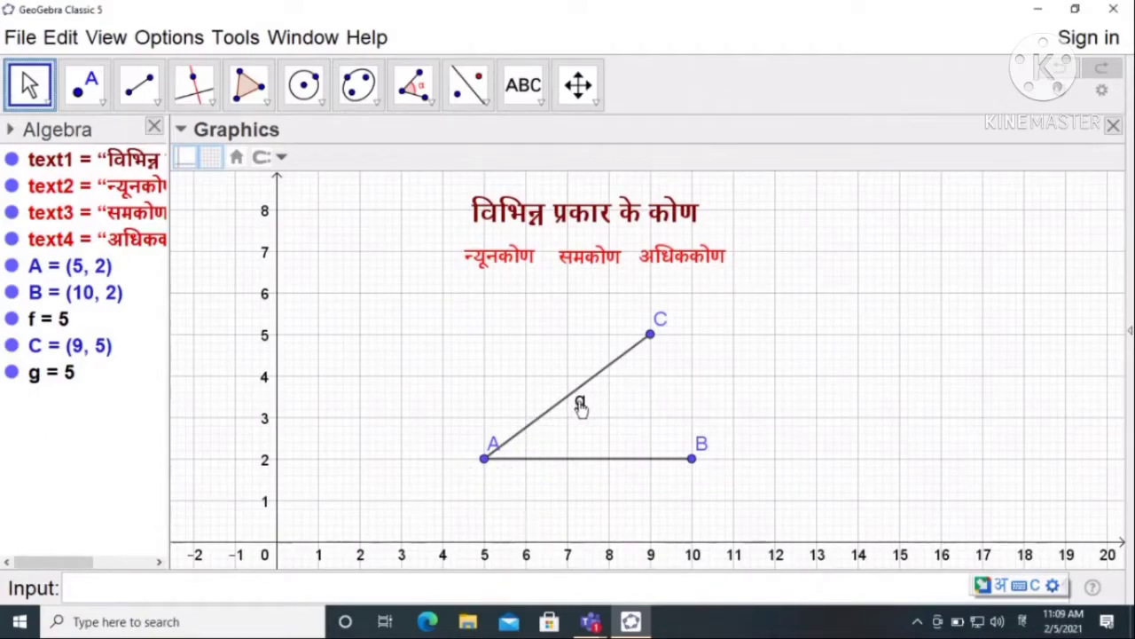
pyautogui.rightClick(580, 405)
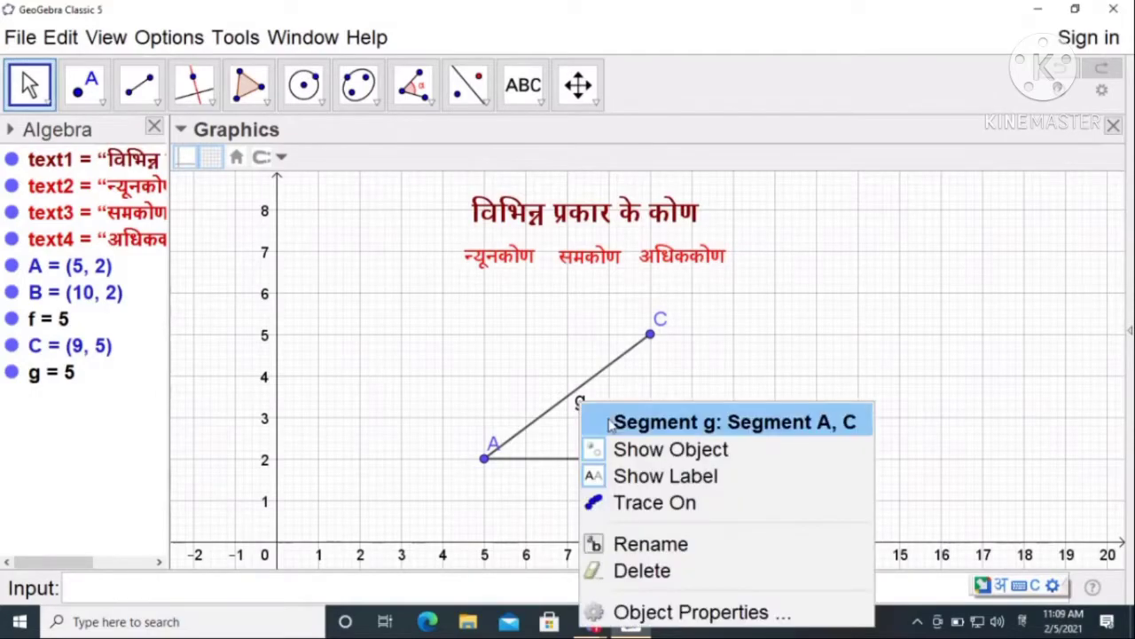
pyautogui.click(635, 479)
pyautogui.moveTo(650, 334); pyautogui.dragTo(692, 300)
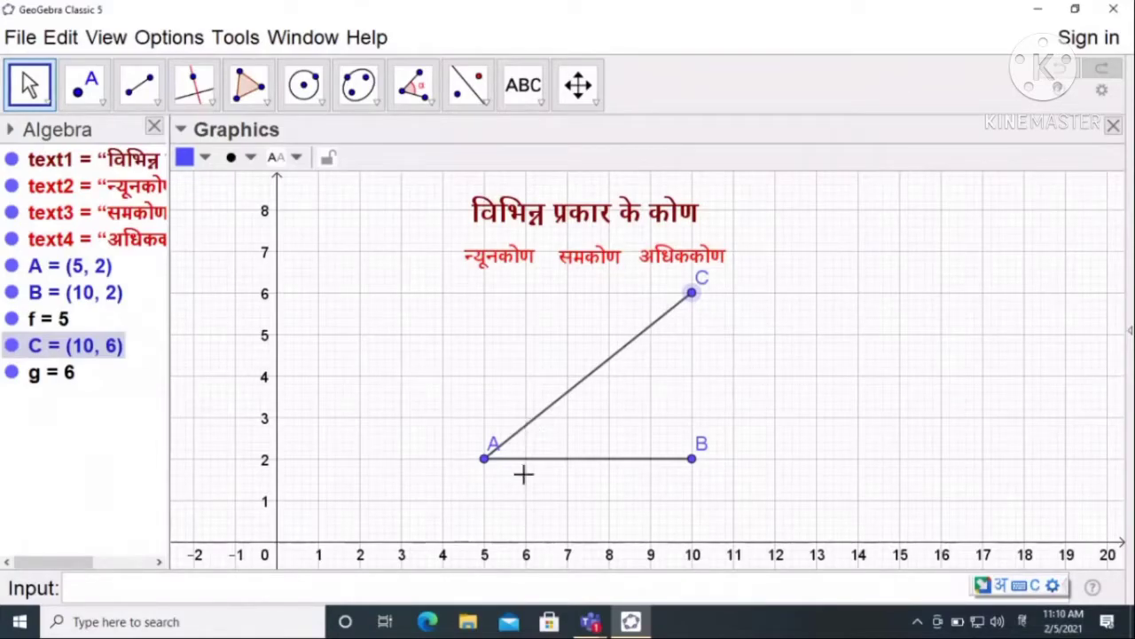
# Mark the angle BAC with the Angle tool and move its label clear of the vertex, between the two segments.
pyautogui.click(431, 105)
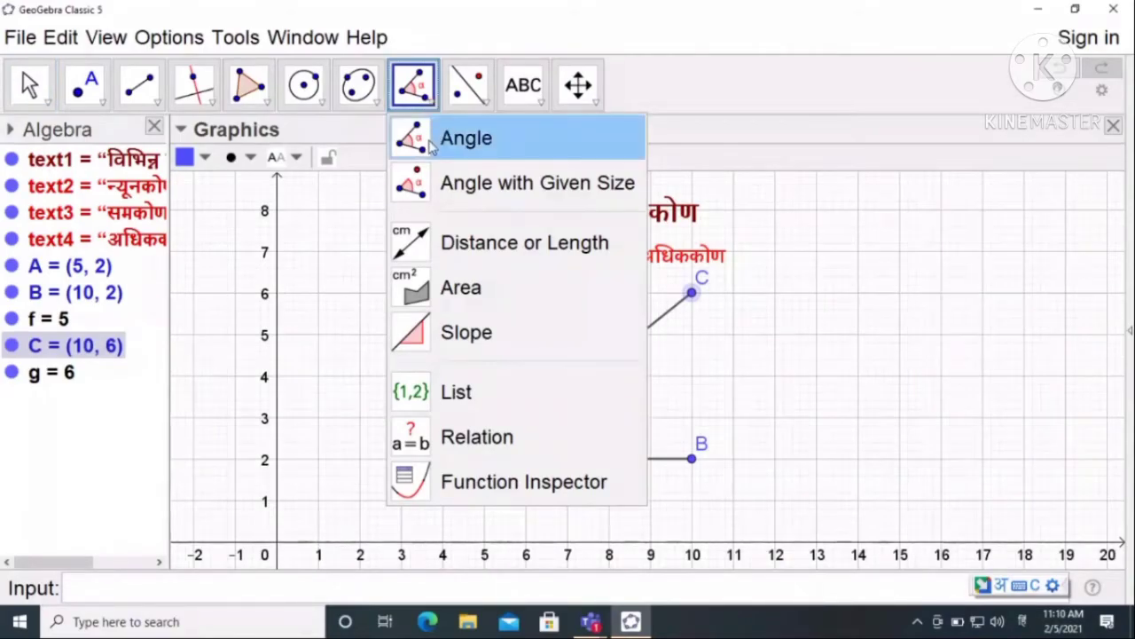
pyautogui.click(592, 188)
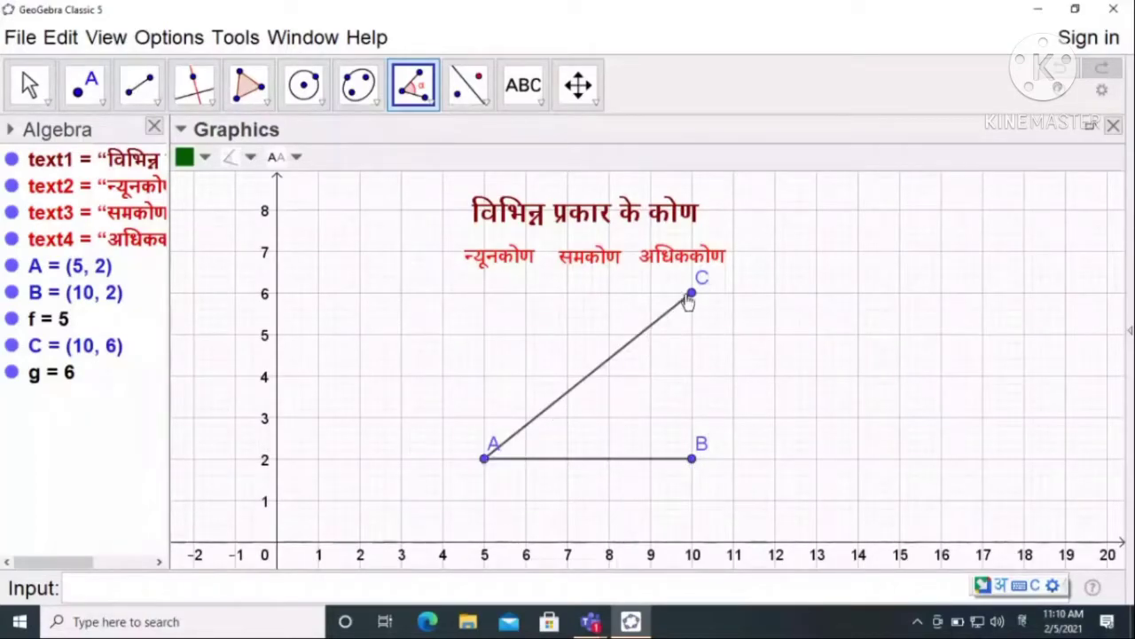
pyautogui.click(692, 460)
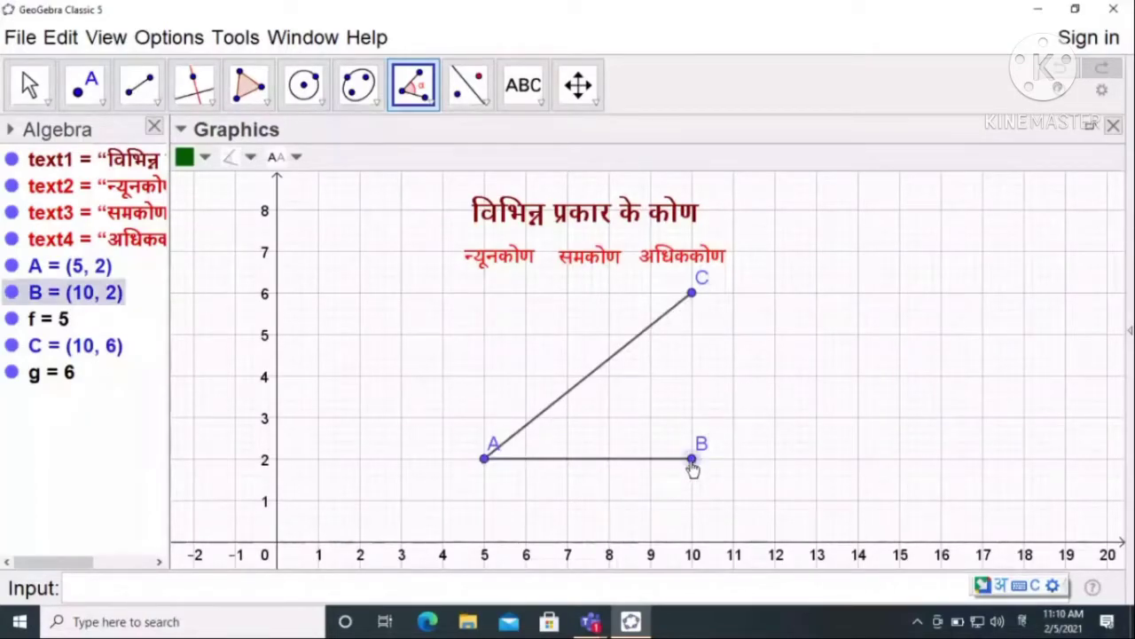
pyautogui.click(483, 460)
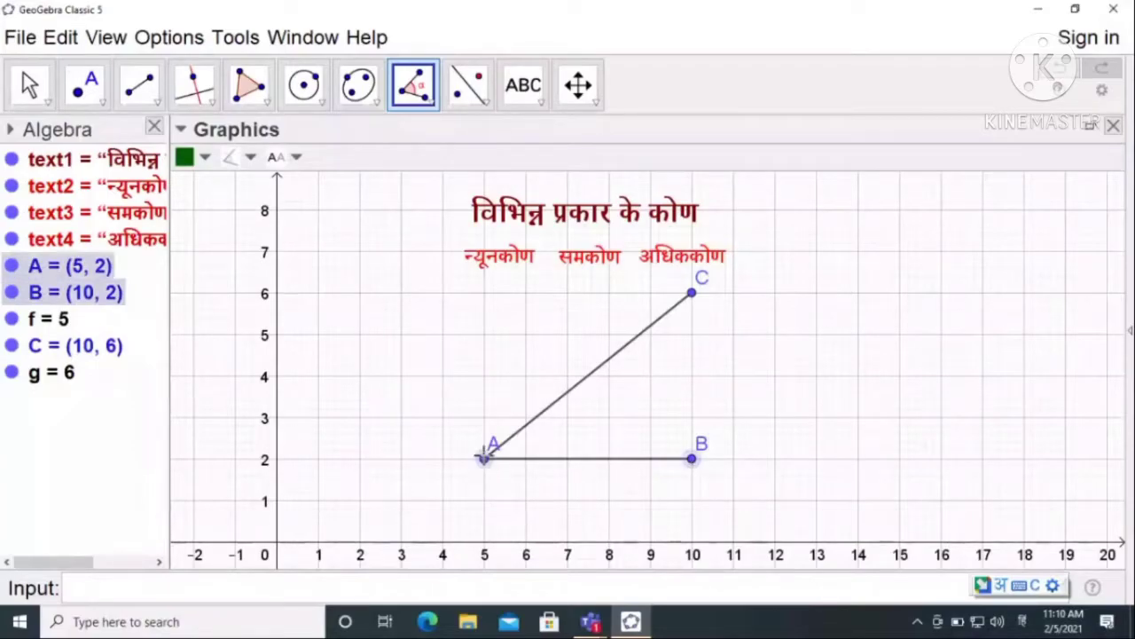
pyautogui.click(689, 298)
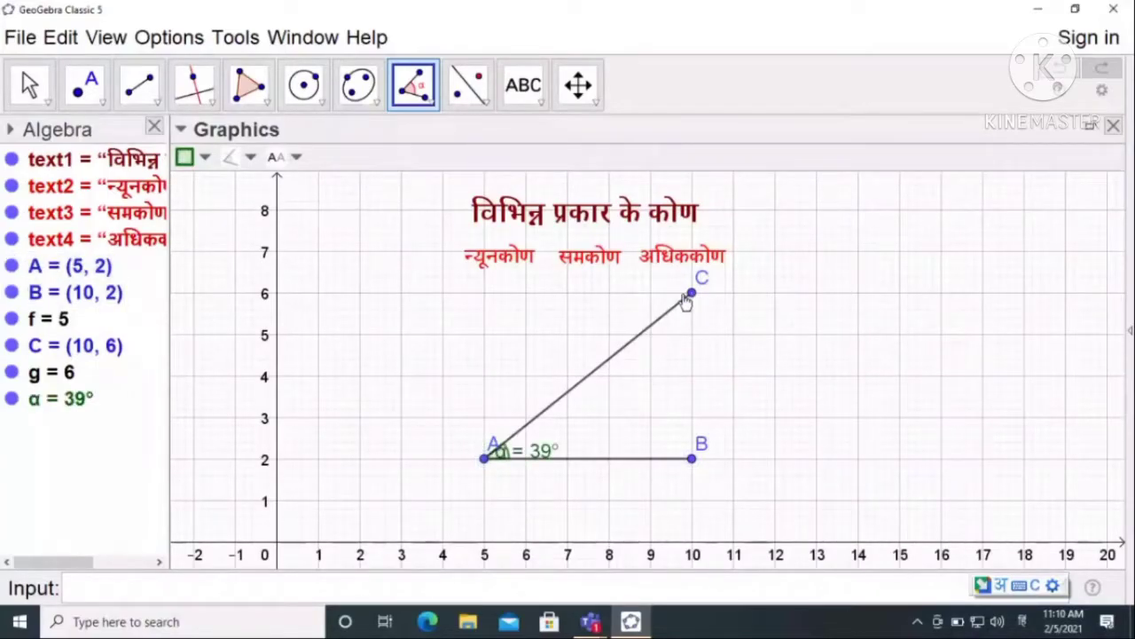
pyautogui.press('Escape')
pyautogui.moveTo(551, 458); pyautogui.dragTo(592, 440)
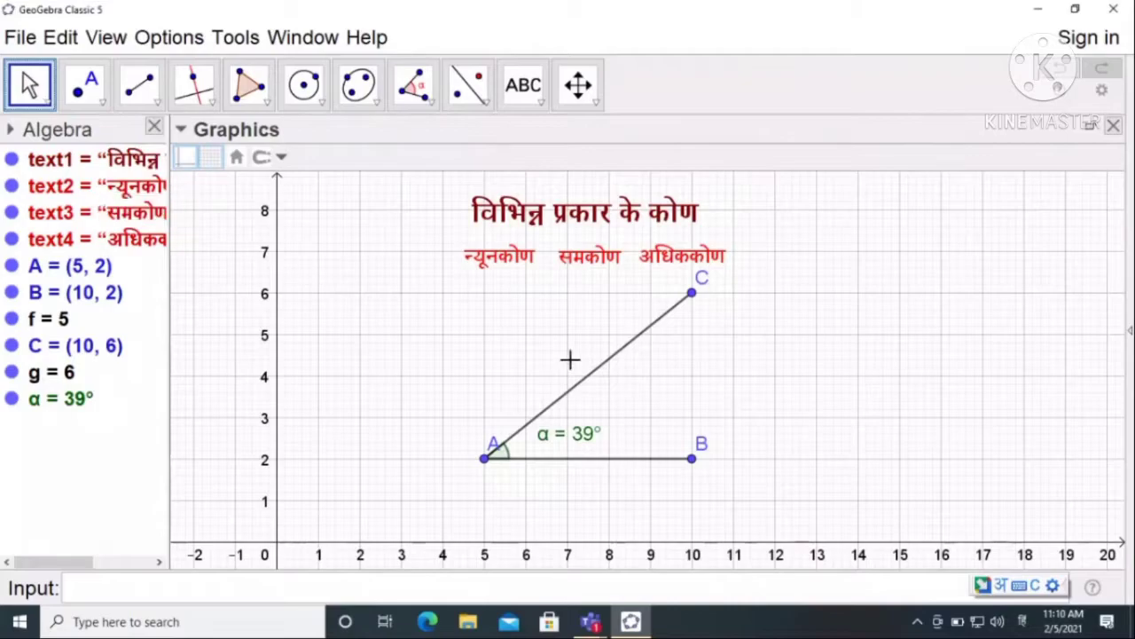
# Test the angle by moving point C onto B, up near (5, 6), to about (7, 6), to (5, 6) and back to about (10, 6).
pyautogui.moveTo(692, 300)
pyautogui.mouseDown()
pyautogui.moveTo(490, 299)
pyautogui.moveTo(348, 371)
pyautogui.moveTo(319, 508)
pyautogui.moveTo(470, 572)
pyautogui.moveTo(503, 570)
pyautogui.moveTo(442, 543)
pyautogui.moveTo(360, 418)
pyautogui.moveTo(364, 371)
pyautogui.moveTo(406, 337)
pyautogui.moveTo(528, 321)
pyautogui.moveTo(644, 337)
pyautogui.moveTo(654, 300)
pyautogui.moveTo(694, 300)
pyautogui.mouseUp()
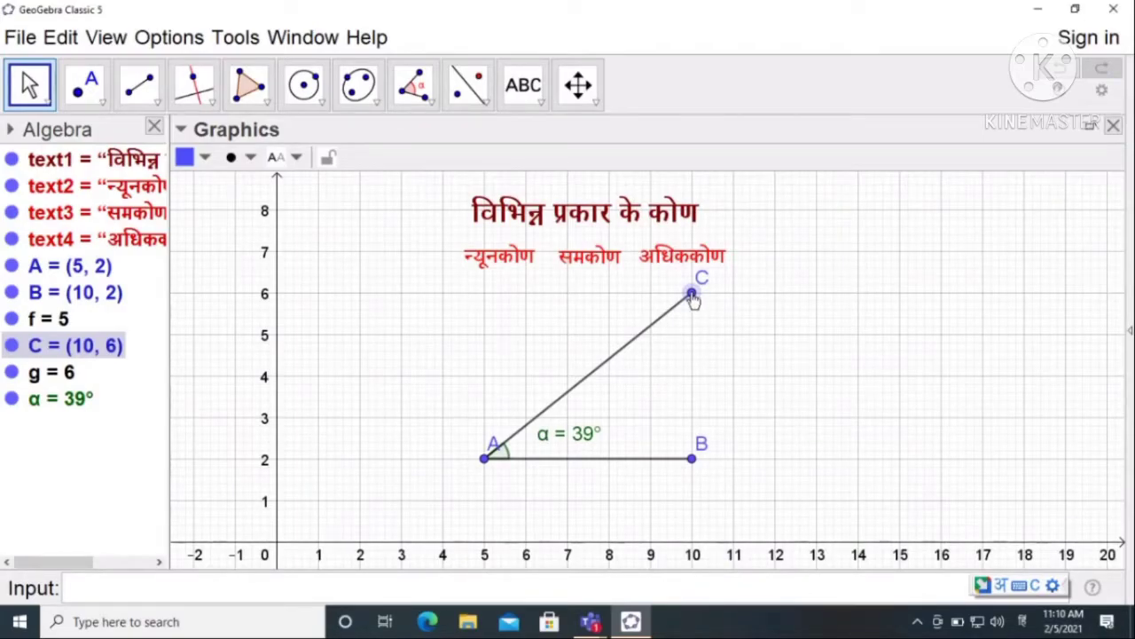
pyautogui.moveTo(692, 298); pyautogui.dragTo(693, 471)
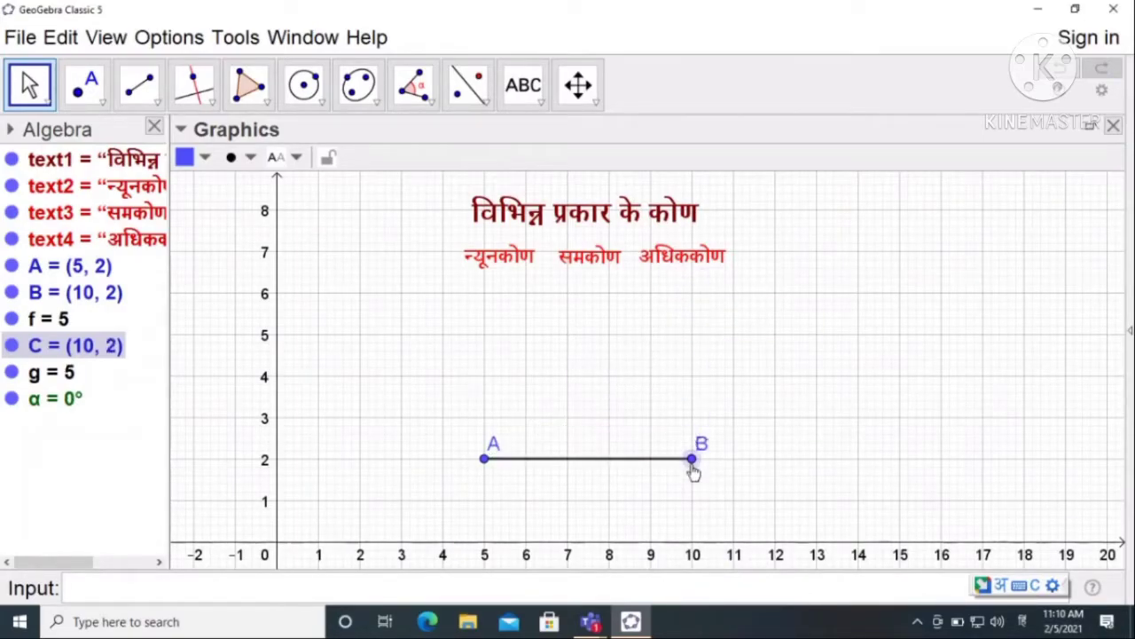
pyautogui.moveTo(694, 471); pyautogui.dragTo(499, 295)
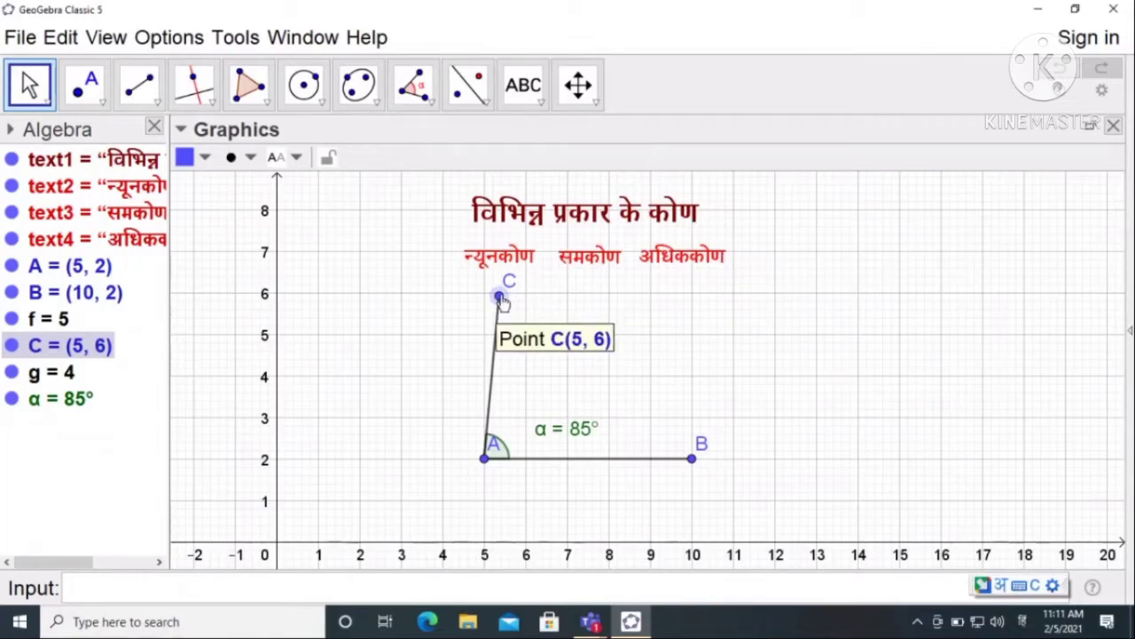
pyautogui.moveTo(501, 302); pyautogui.dragTo(588, 311)
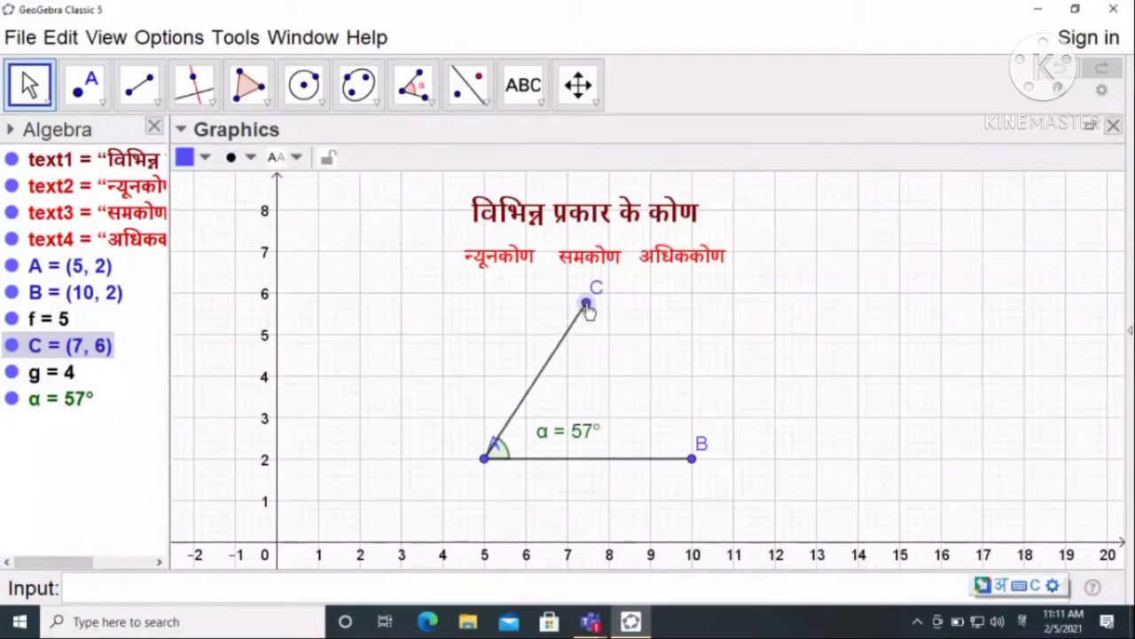
pyautogui.moveTo(588, 310); pyautogui.dragTo(485, 301)
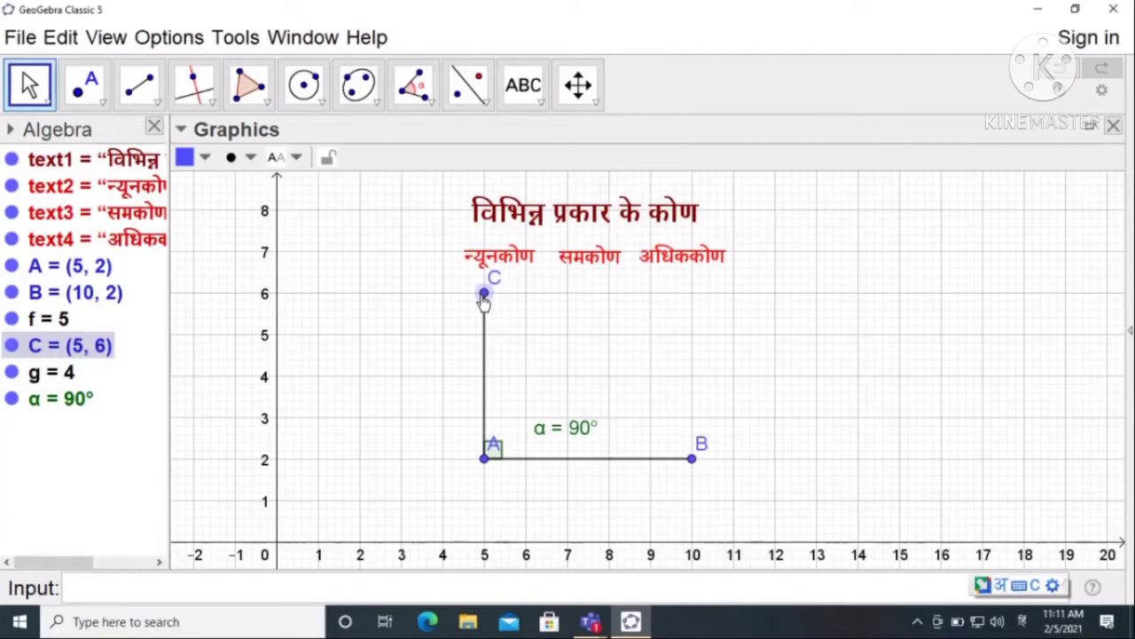
pyautogui.moveTo(484, 302); pyautogui.dragTo(692, 302)
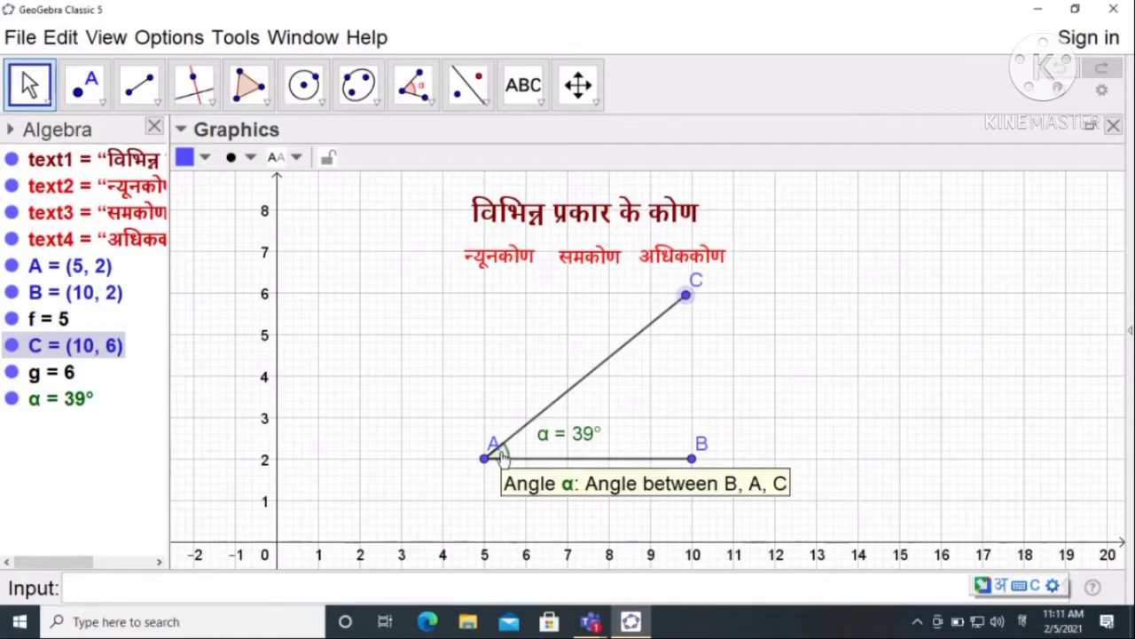
# Color the angle at A orange and set its fill opacity to 100.
pyautogui.rightClick(550, 437)
pyautogui.click(615, 619)
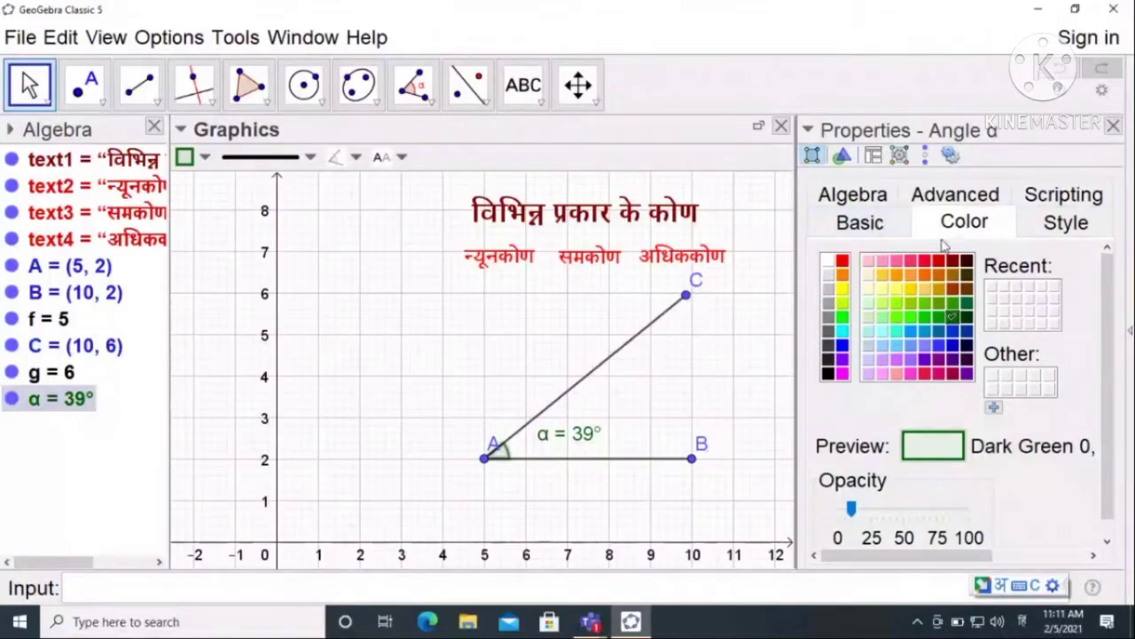
pyautogui.scroll(-1, 1106, 286)
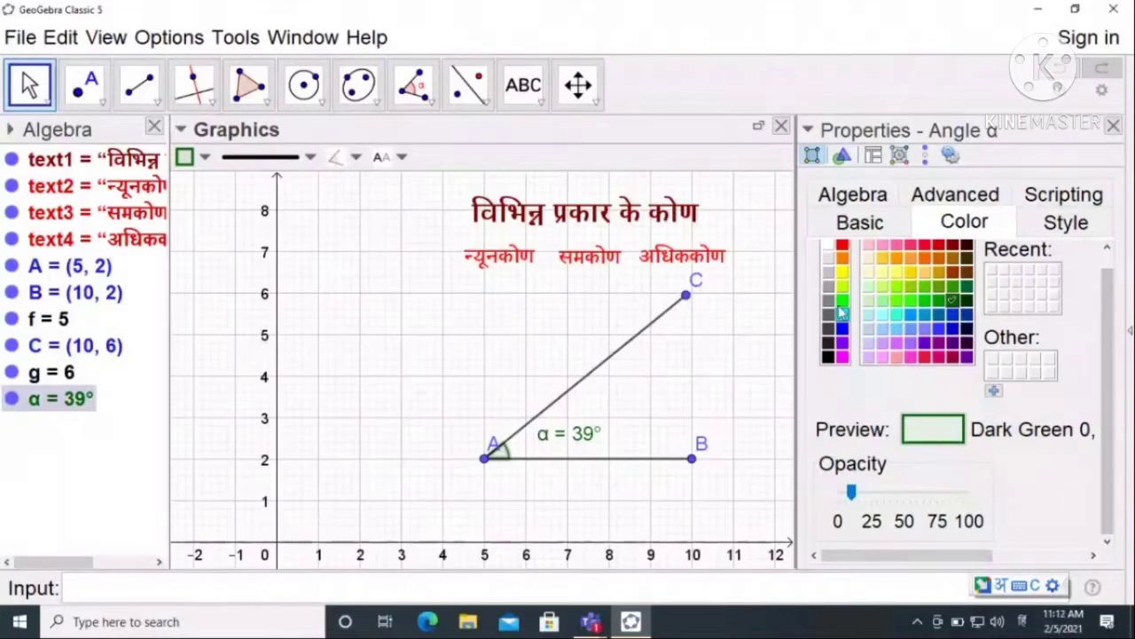
pyautogui.click(842, 257)
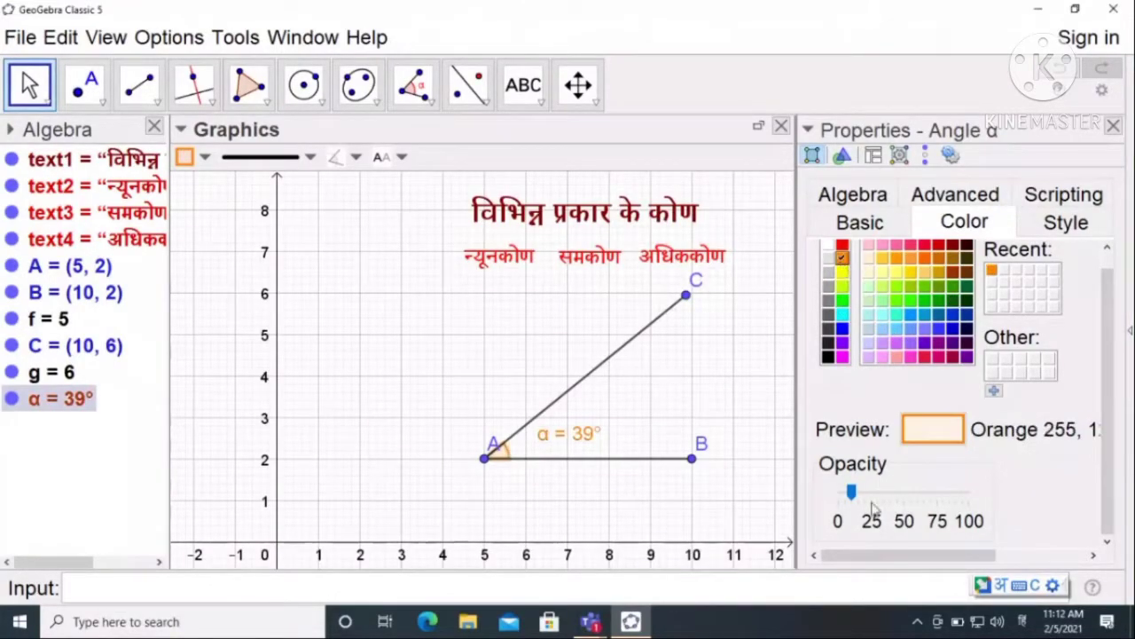
pyautogui.moveTo(851, 494); pyautogui.dragTo(968, 491)
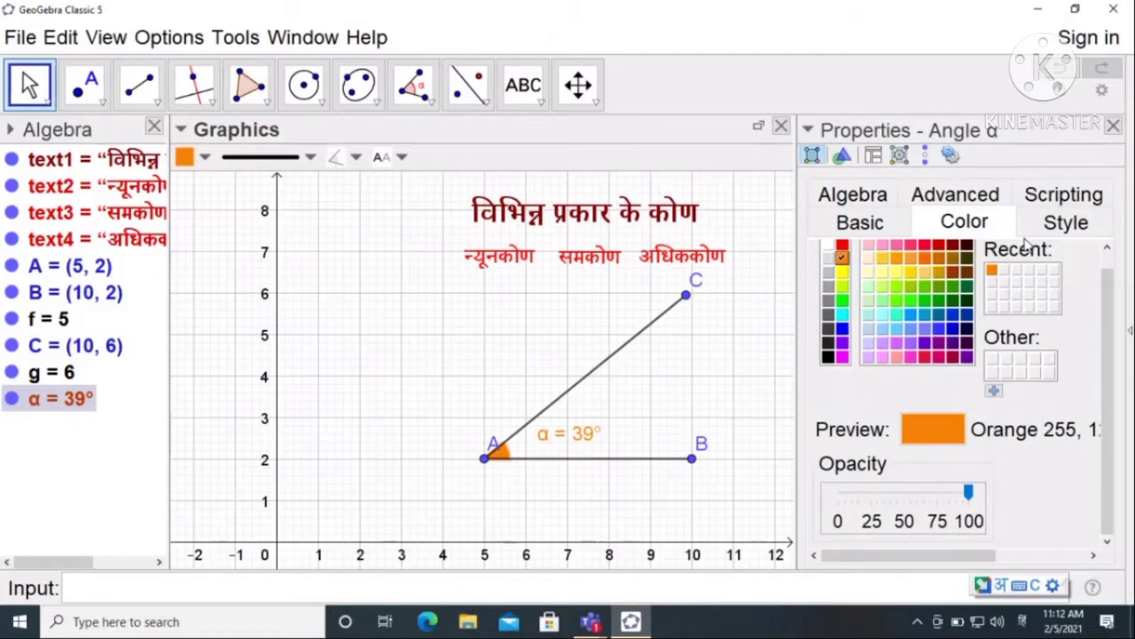
# Thicken the angle's outline, enlarge the angle marker to a size of about 60 and close its properties.
pyautogui.click(1064, 223)
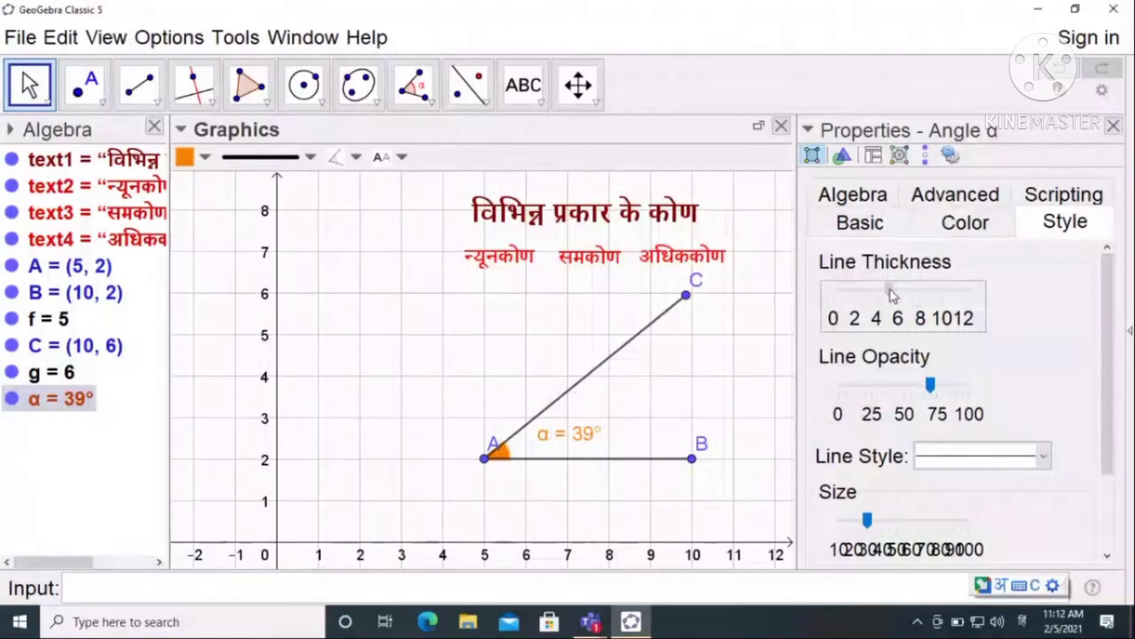
pyautogui.scroll(-3, 887, 355)
pyautogui.moveTo(867, 416); pyautogui.dragTo(909, 414)
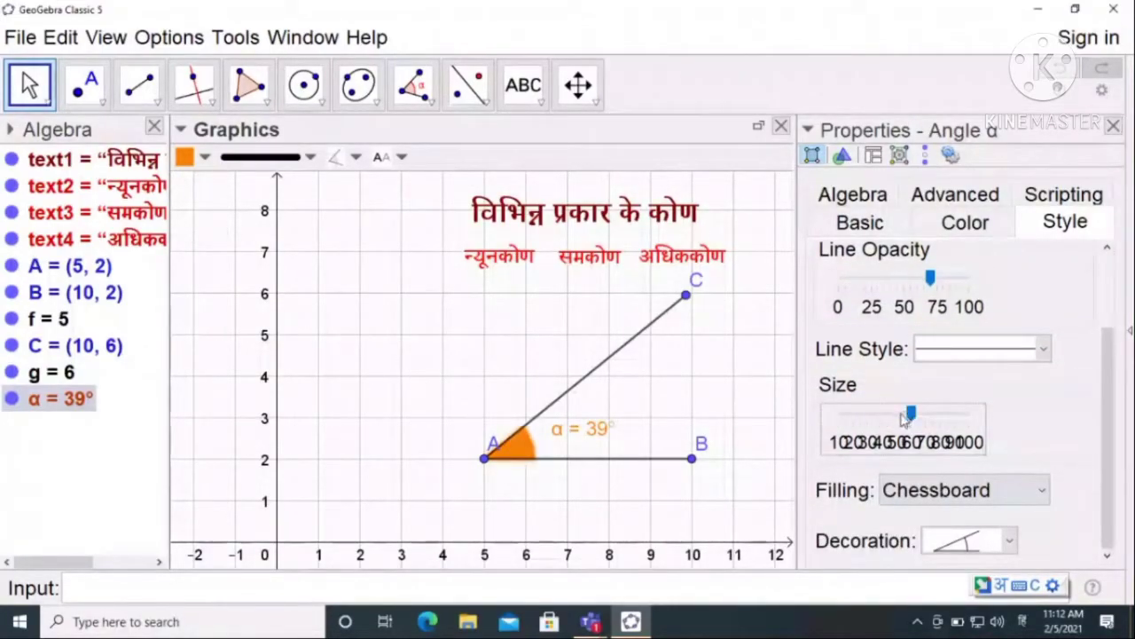
pyautogui.click(1113, 125)
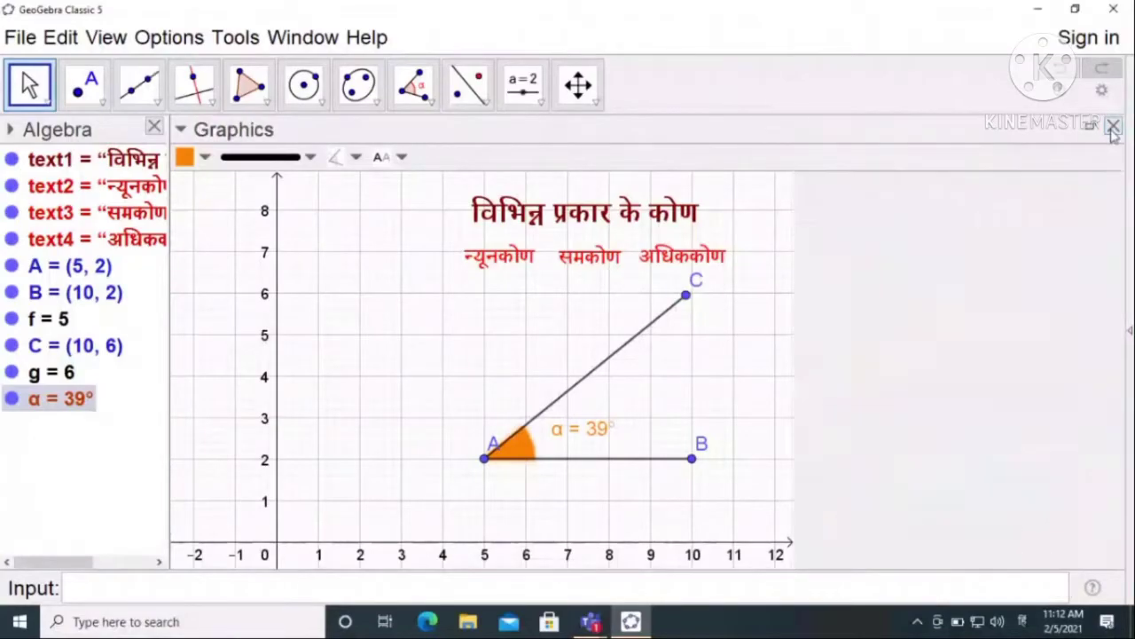
# Open the properties of the orange angle at A and set its label to show only the value.
pyautogui.rightClick(525, 454)
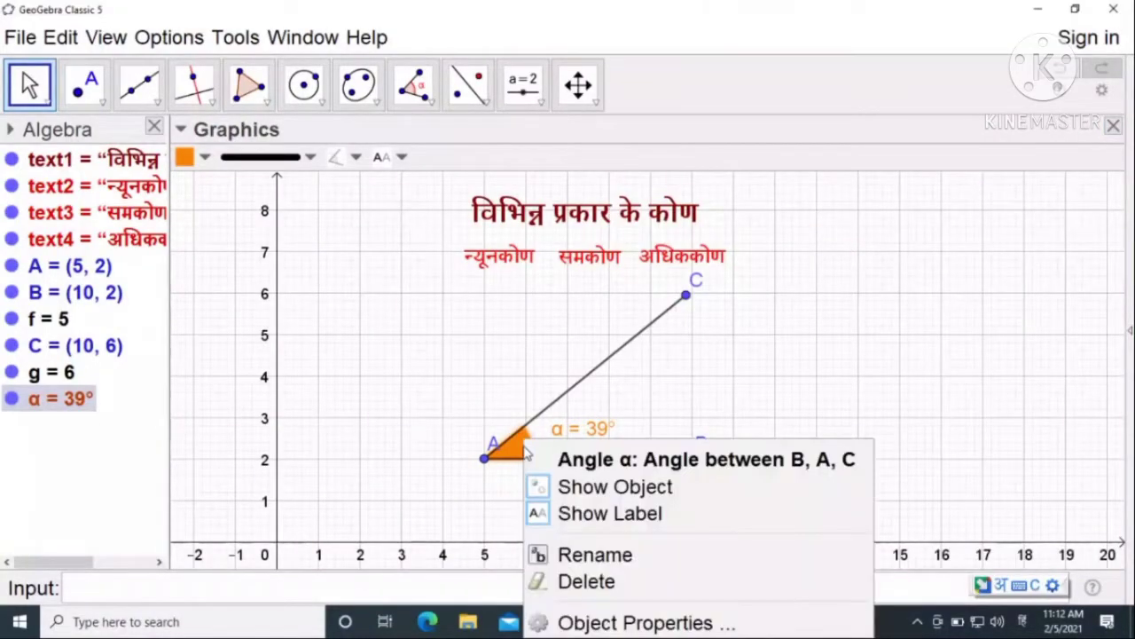
pyautogui.click(590, 623)
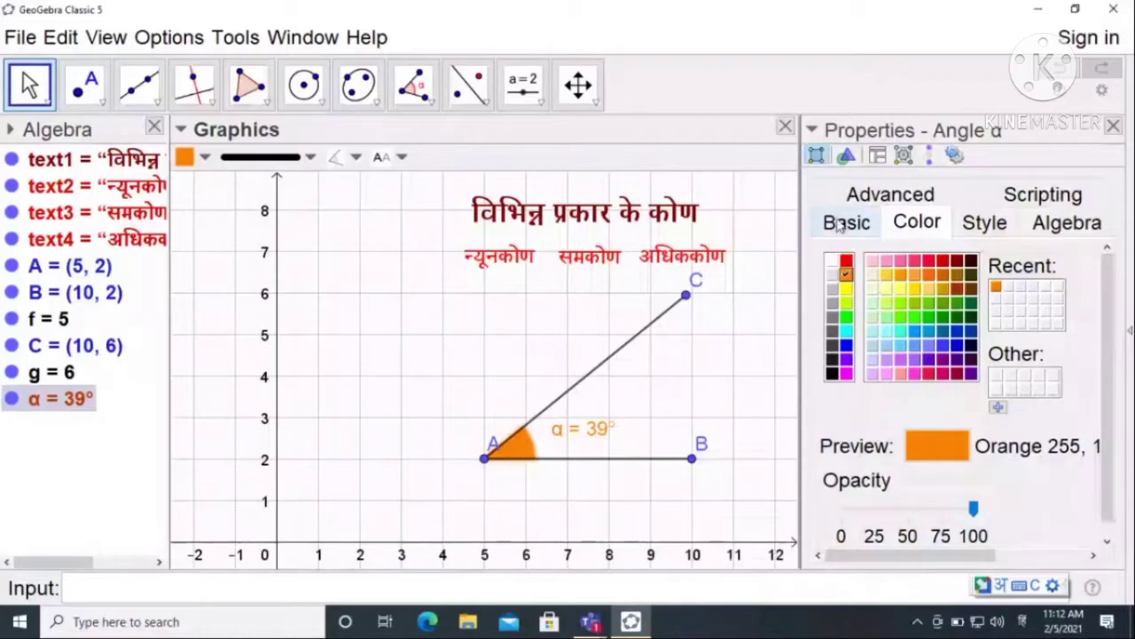
pyautogui.click(841, 224)
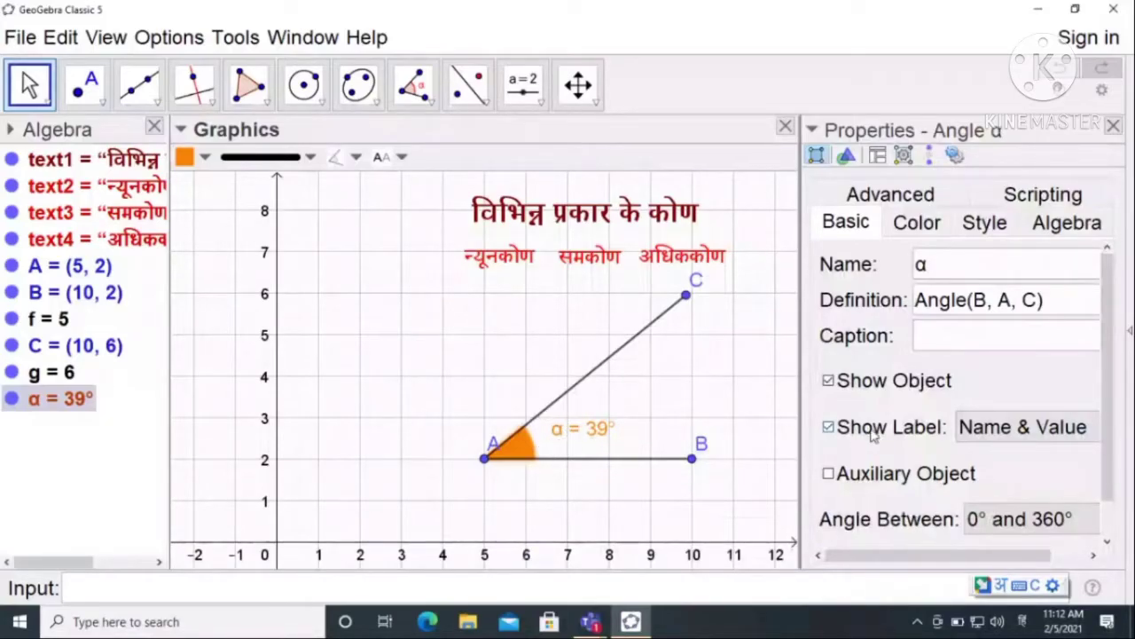
pyautogui.click(1009, 432)
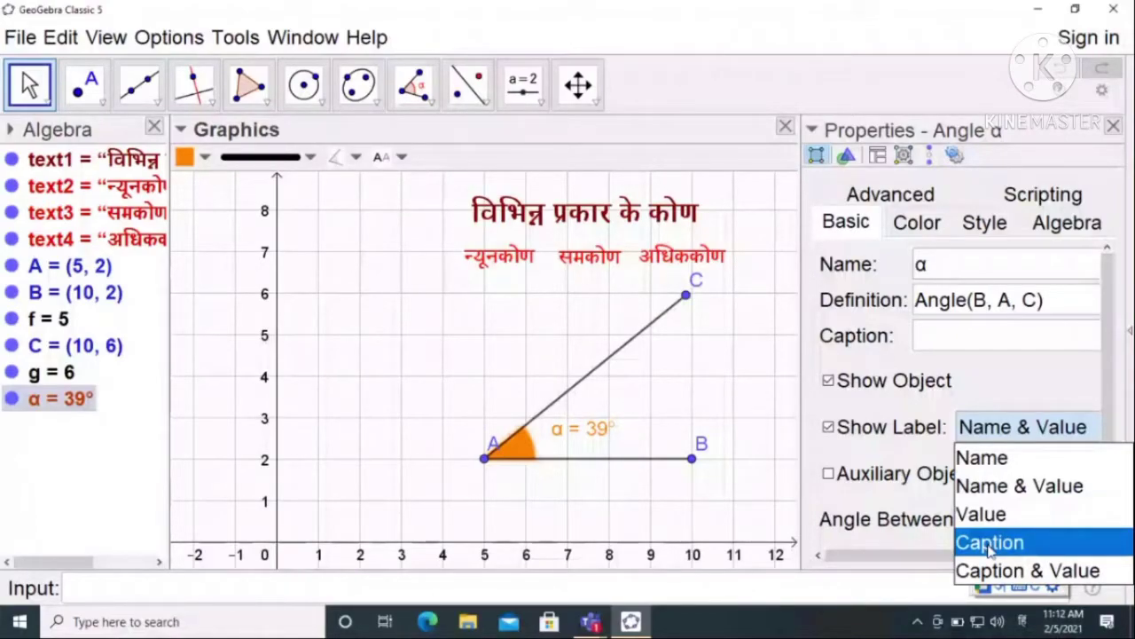
pyautogui.click(981, 514)
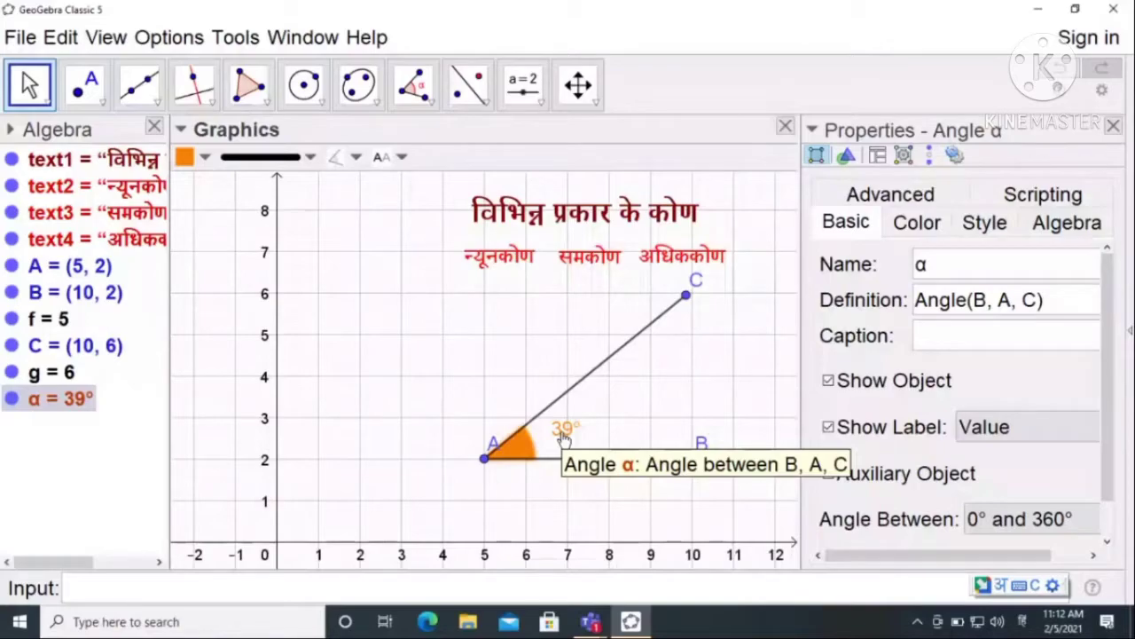
# Try the Name & Value and Name label styles on the angle at A, then return its label to Value.
pyautogui.click(1020, 426)
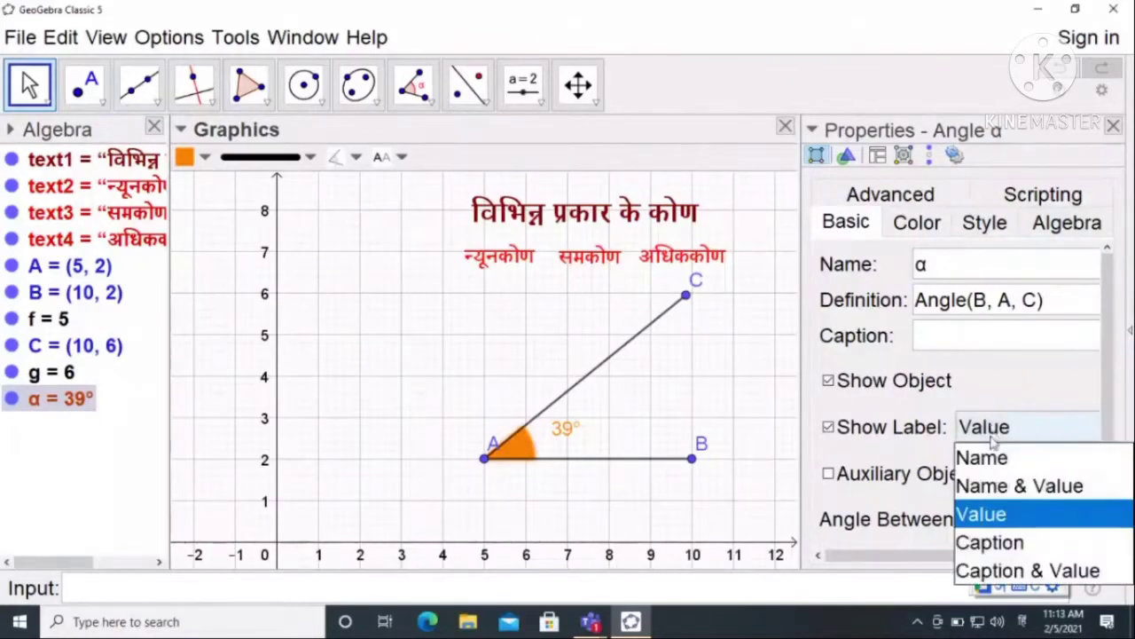
pyautogui.click(991, 488)
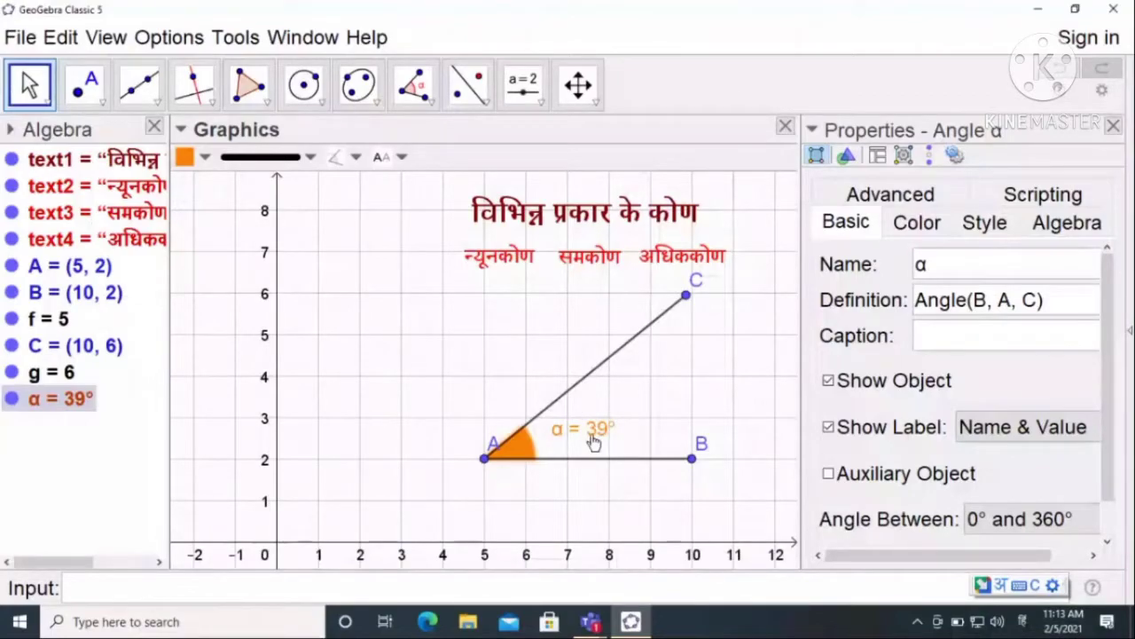
pyautogui.click(1004, 433)
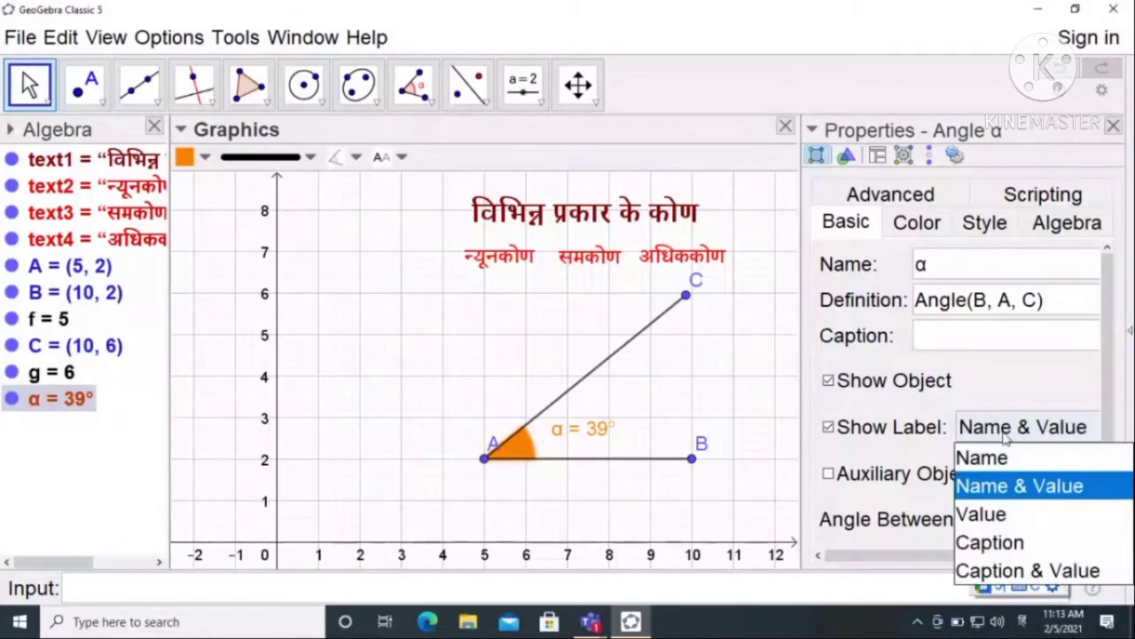
pyautogui.click(982, 457)
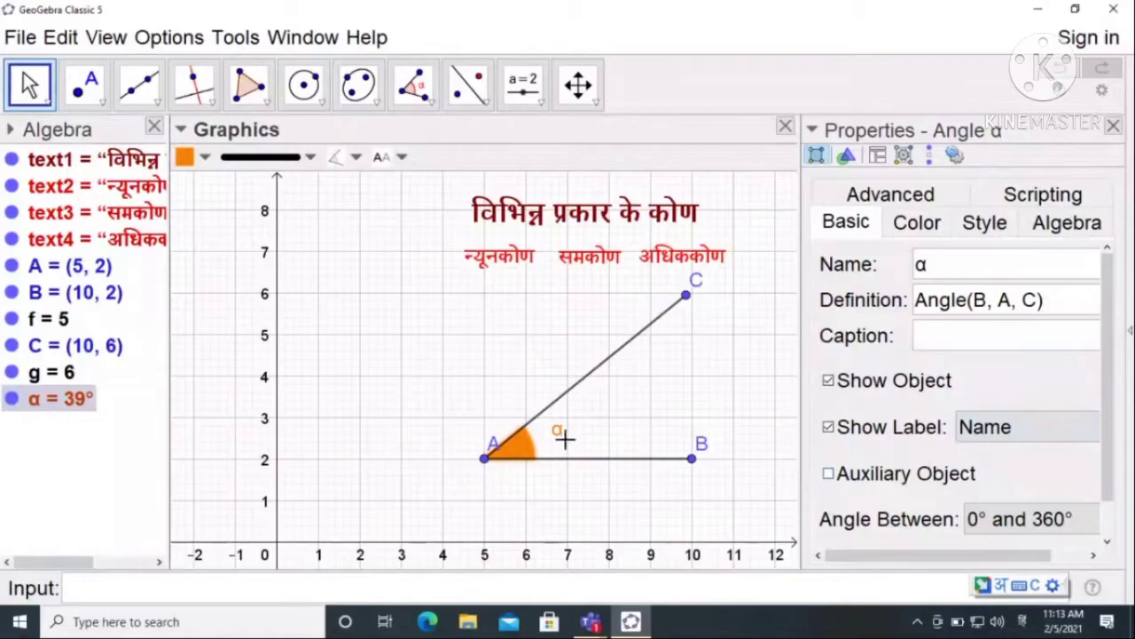
pyautogui.click(1003, 426)
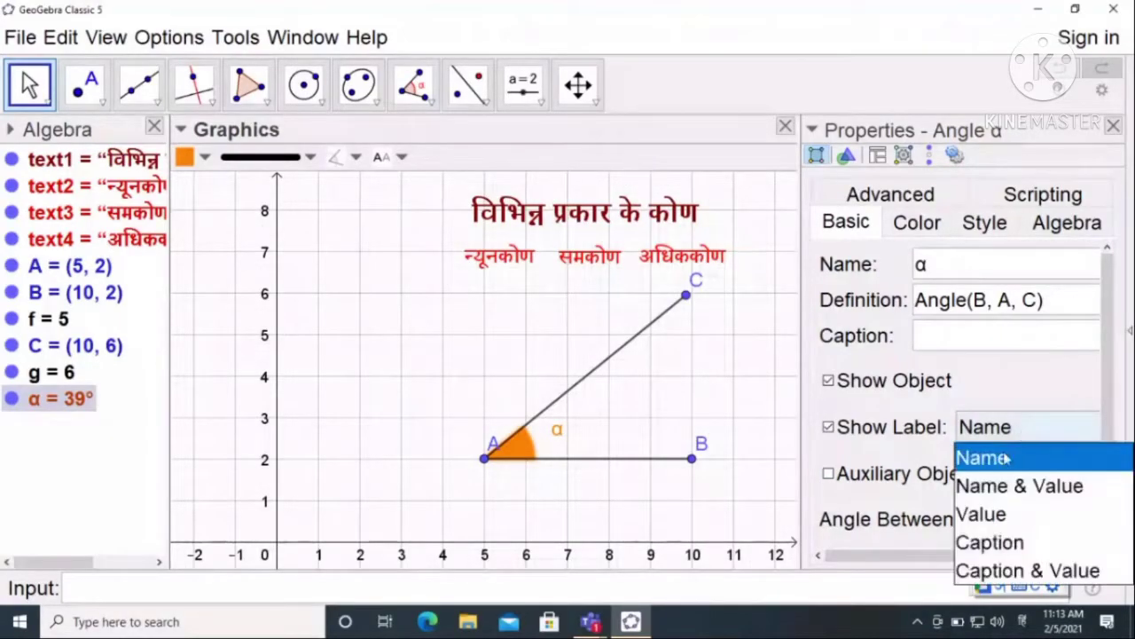
pyautogui.click(980, 515)
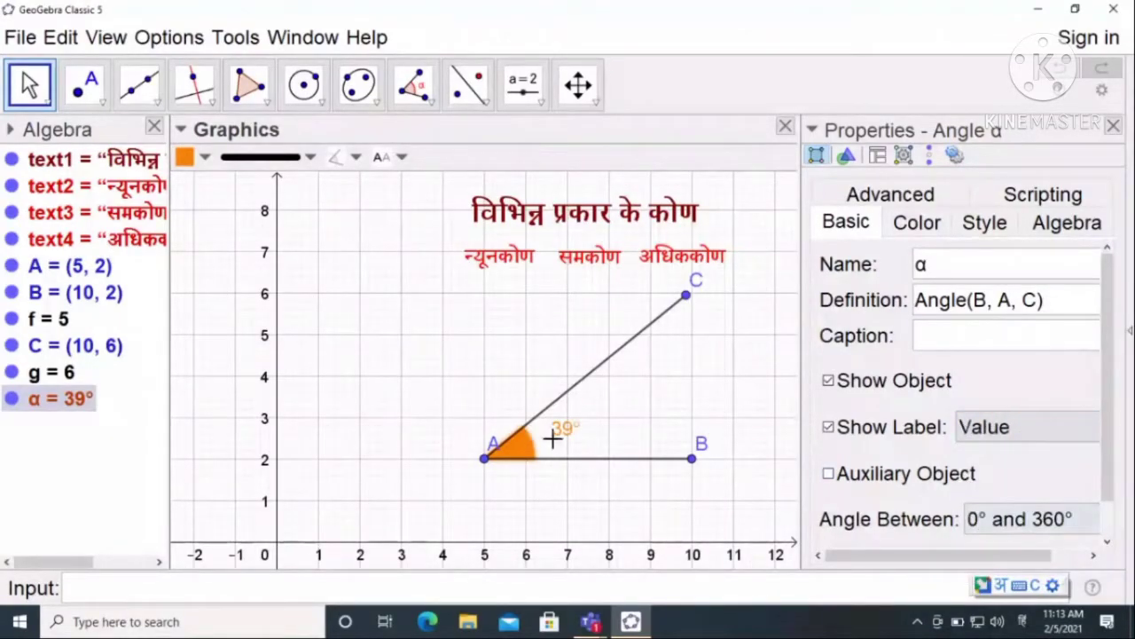
# Close the angle's properties and snap point C onto the grid point (10, 6).
pyautogui.click(1113, 129)
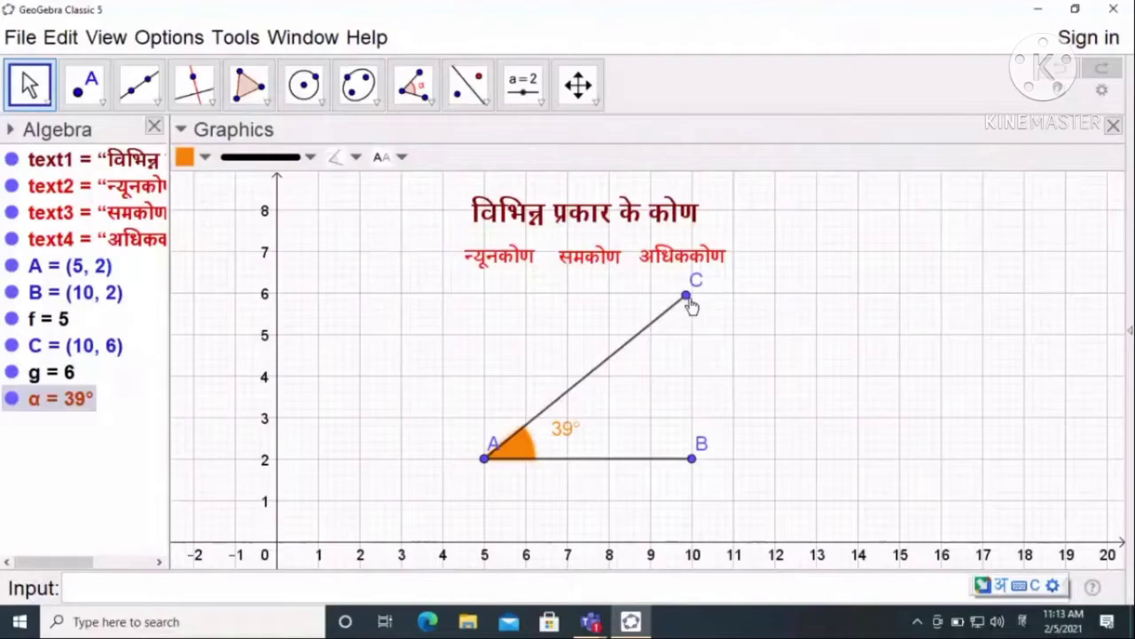
pyautogui.moveTo(685, 295)
pyautogui.mouseDown()
pyautogui.moveTo(460, 286)
pyautogui.moveTo(352, 349)
pyautogui.moveTo(333, 434)
pyautogui.moveTo(381, 340)
pyautogui.moveTo(461, 298)
pyautogui.moveTo(690, 300)
pyautogui.moveTo(693, 469)
pyautogui.moveTo(694, 380)
pyautogui.moveTo(653, 339)
pyautogui.moveTo(647, 309)
pyautogui.moveTo(486, 294)
pyautogui.moveTo(668, 319)
pyautogui.moveTo(691, 302)
pyautogui.moveTo(610, 301)
pyautogui.moveTo(691, 301)
pyautogui.mouseUp()
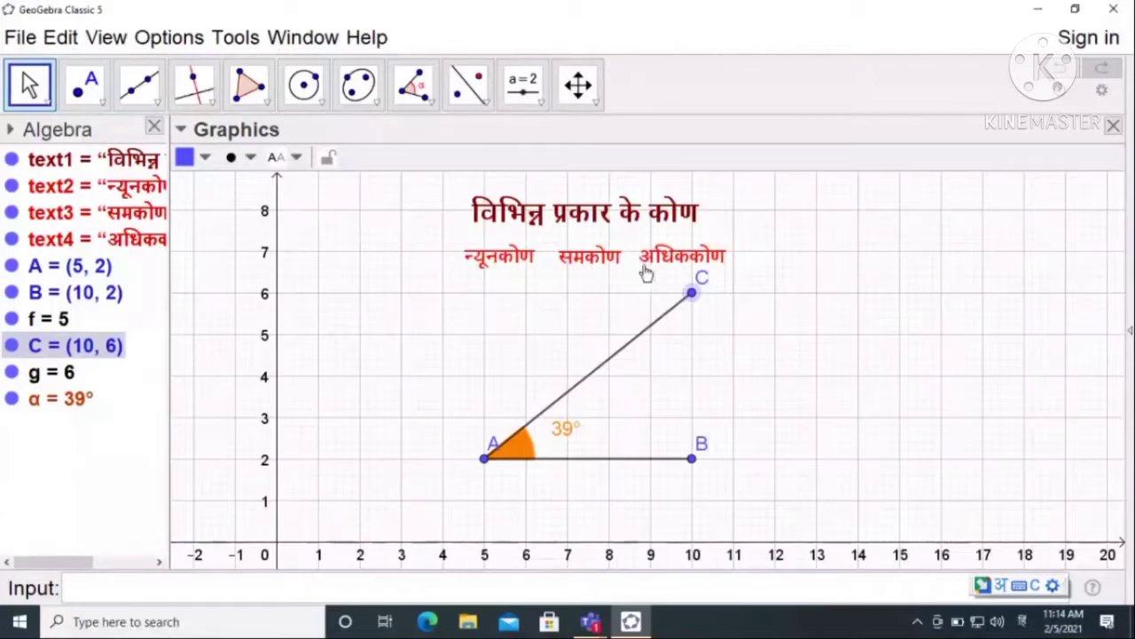
pyautogui.rightClick(508, 260)
pyautogui.click(378, 254)
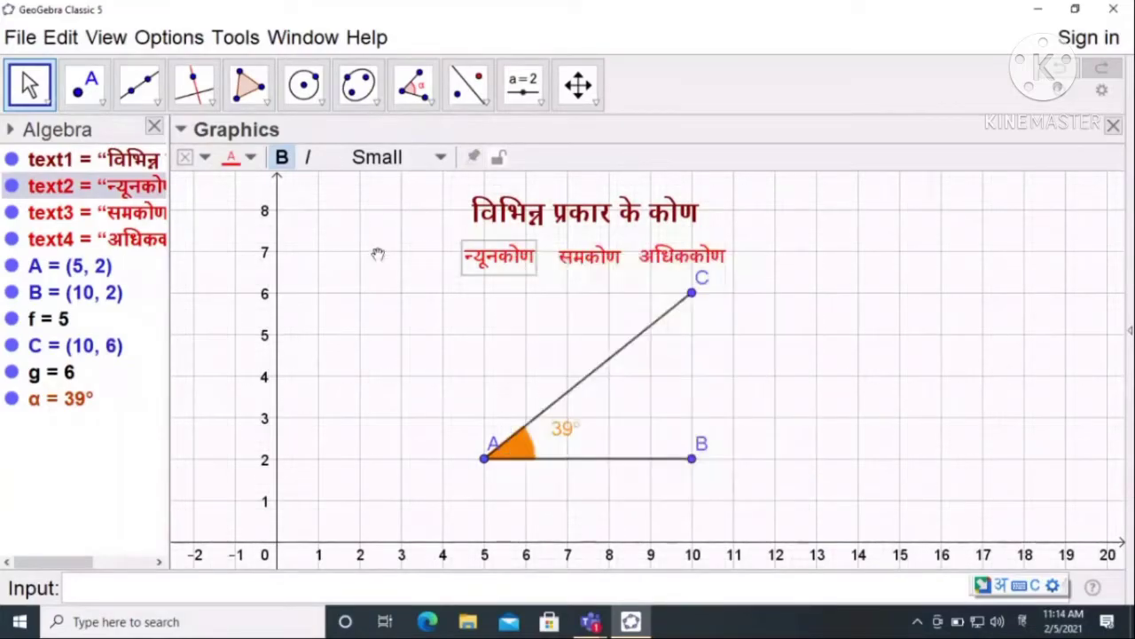
pyautogui.click(502, 262)
pyautogui.rightClick(508, 265)
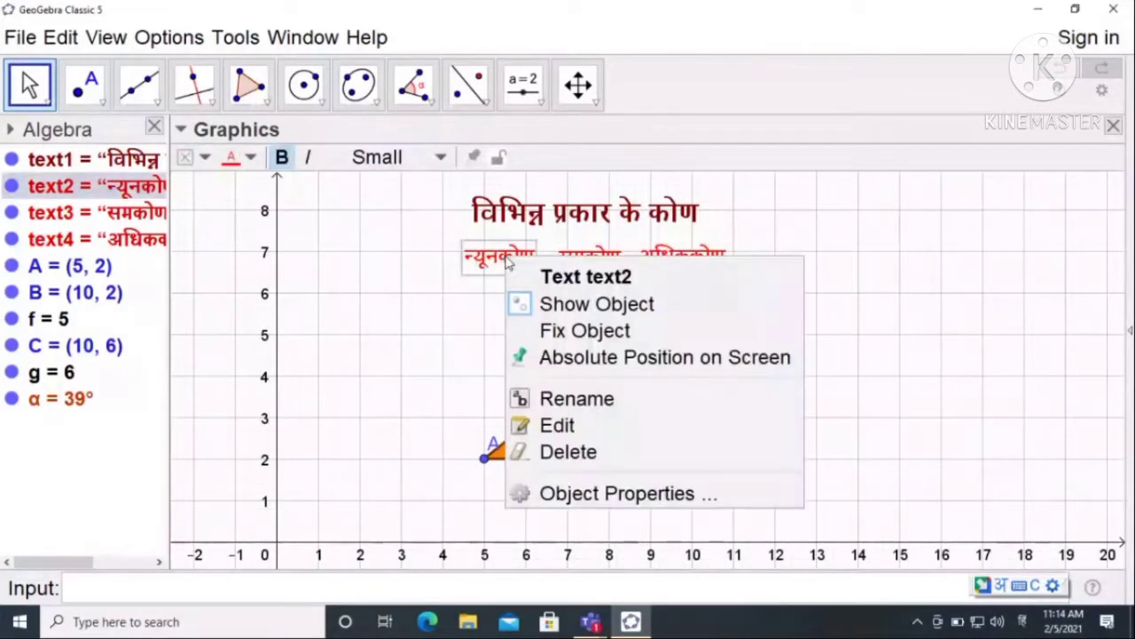
pyautogui.click(587, 494)
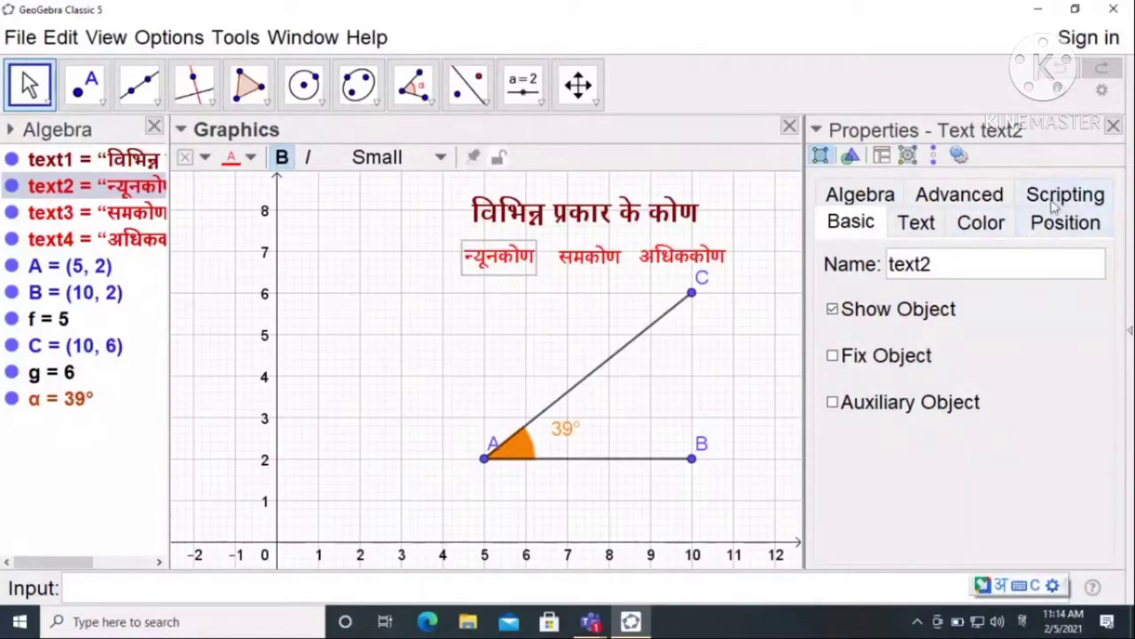
pyautogui.click(973, 202)
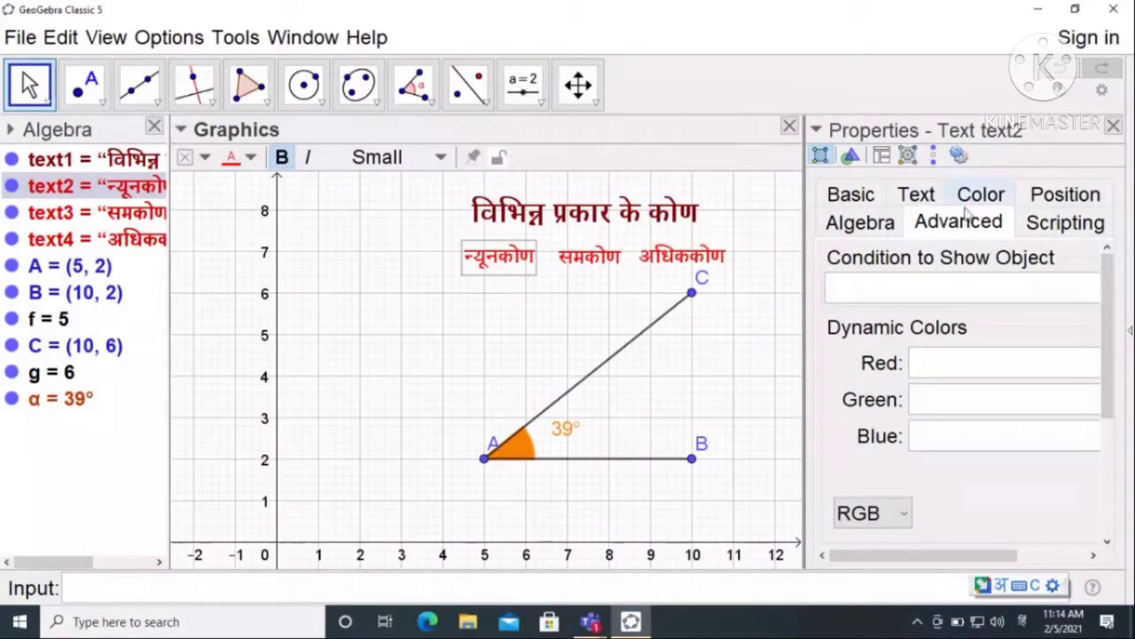
pyautogui.click(1114, 125)
# Open the advanced properties of the न्यूनकोण text and widen the properties area to give the show condition more room.
pyautogui.rightClick(495, 267)
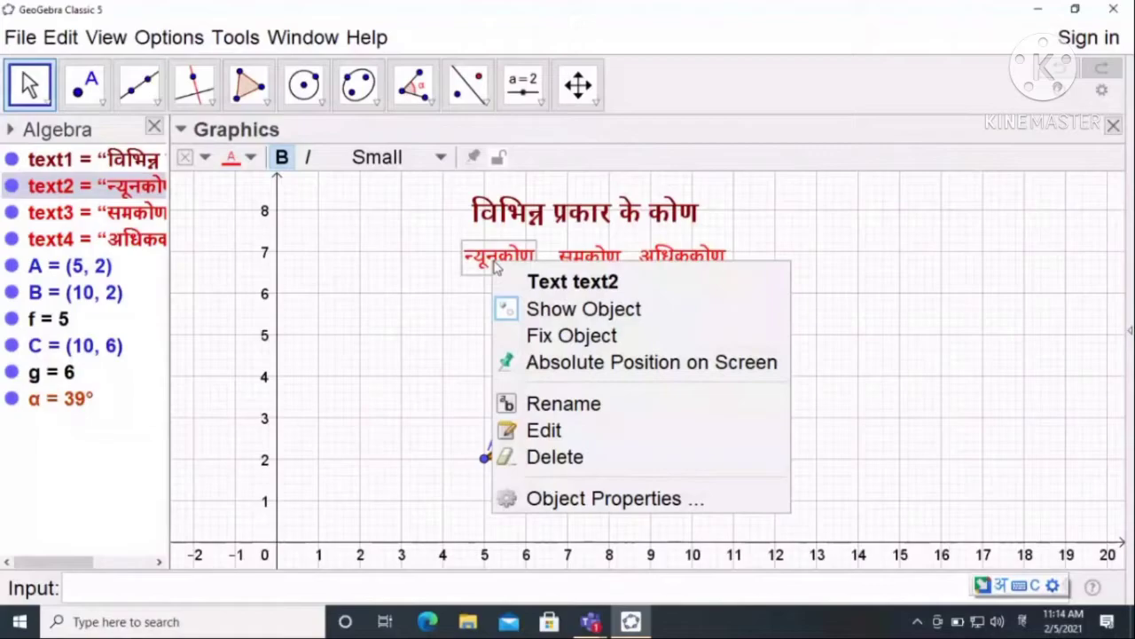
pyautogui.click(575, 499)
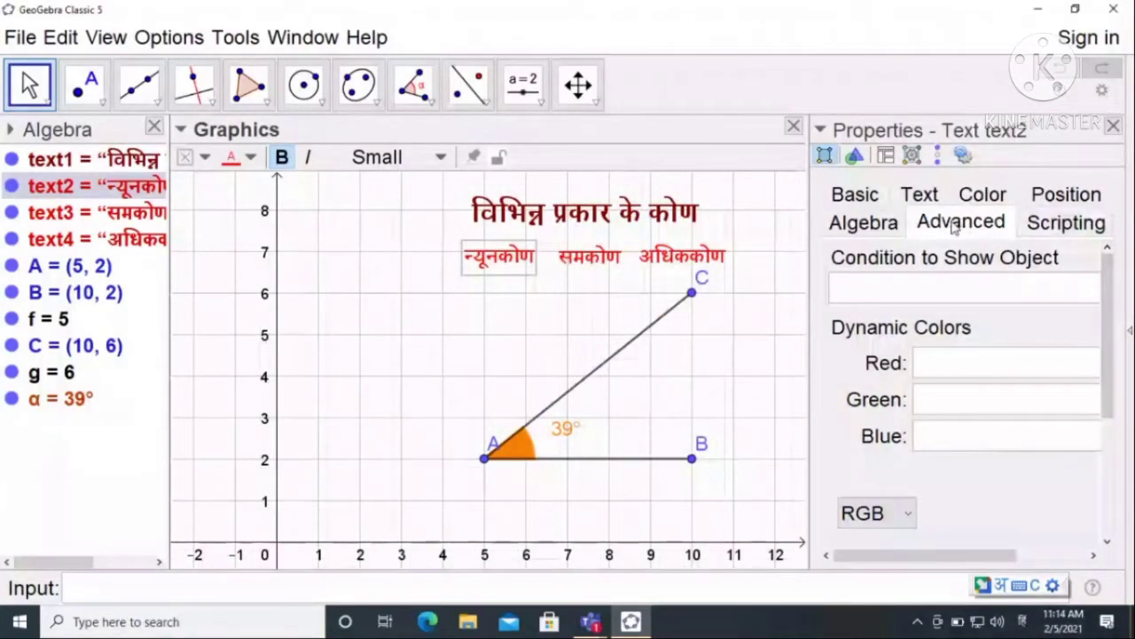
pyautogui.click(849, 286)
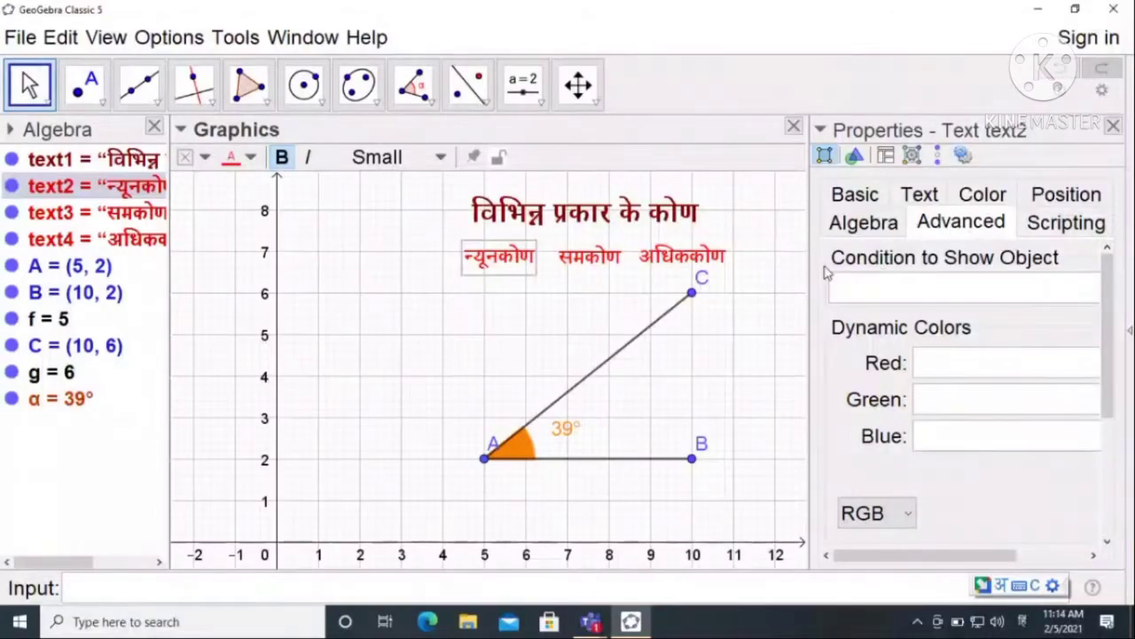
pyautogui.moveTo(808, 270); pyautogui.dragTo(710, 275)
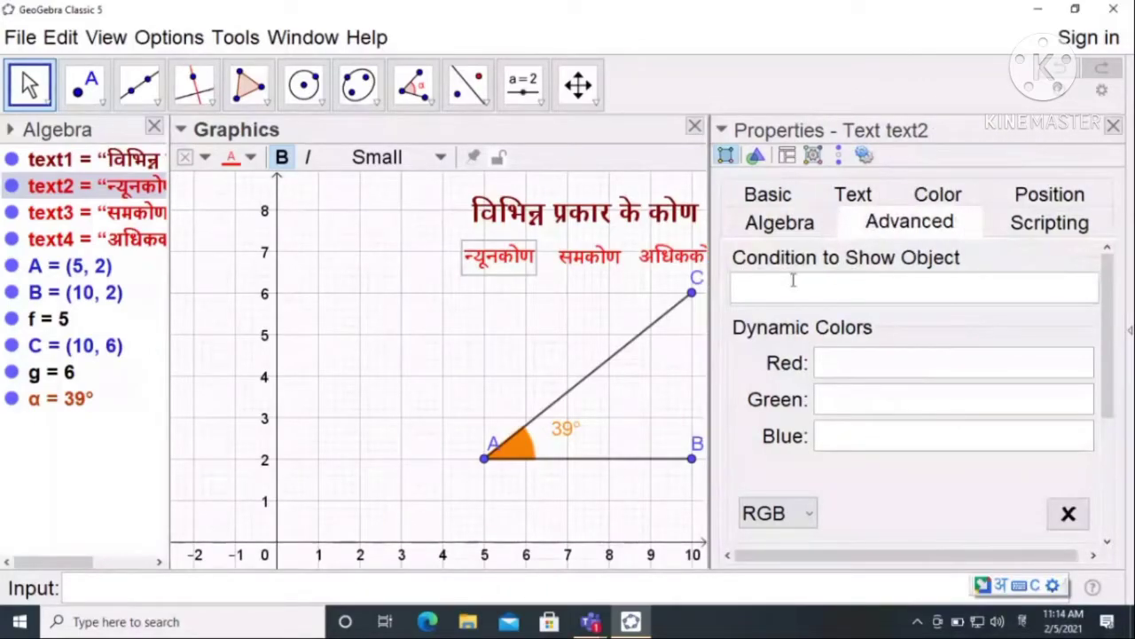
# Enter α>0° as the first part of the न्यूनकोण text's condition to show object, switching the keyboard language to English.
pyautogui.click(794, 281)
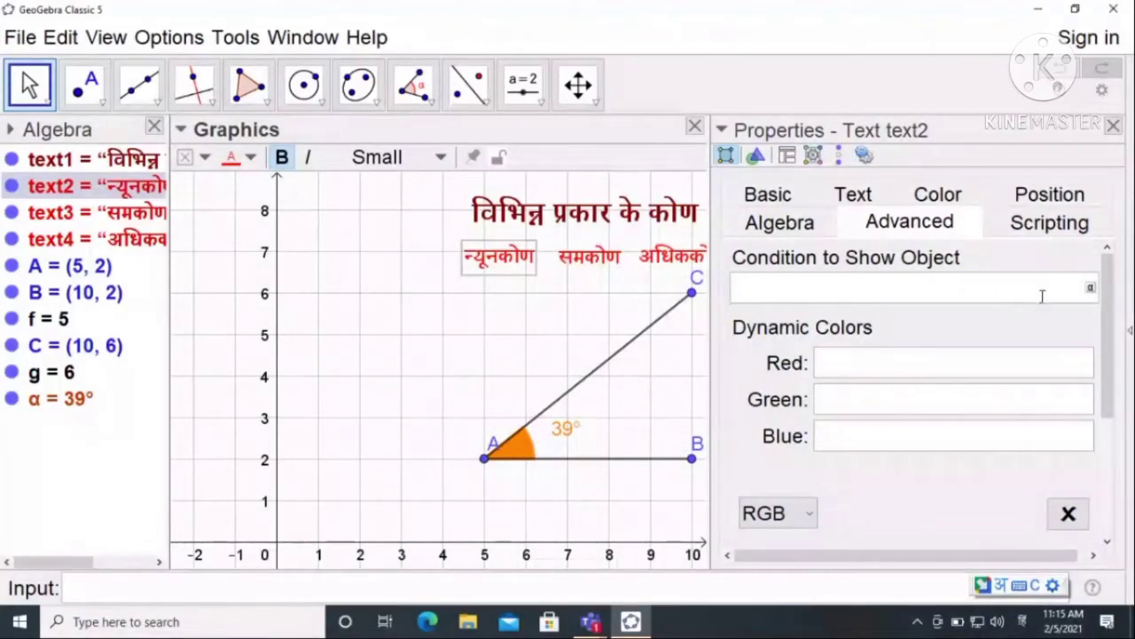
pyautogui.click(1091, 290)
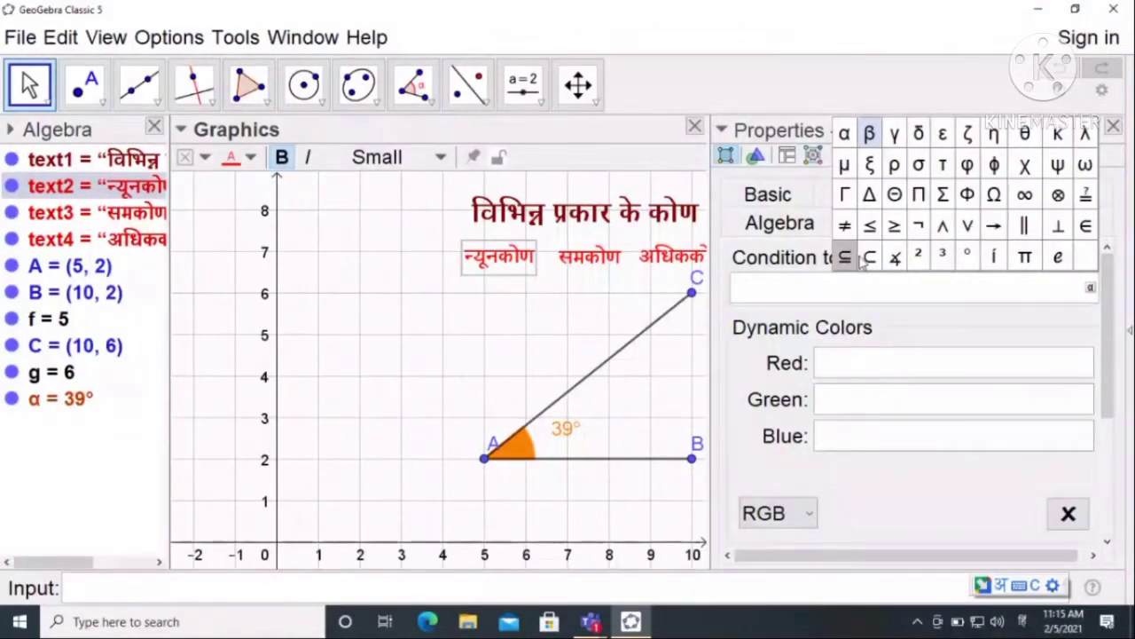
pyautogui.click(1091, 291)
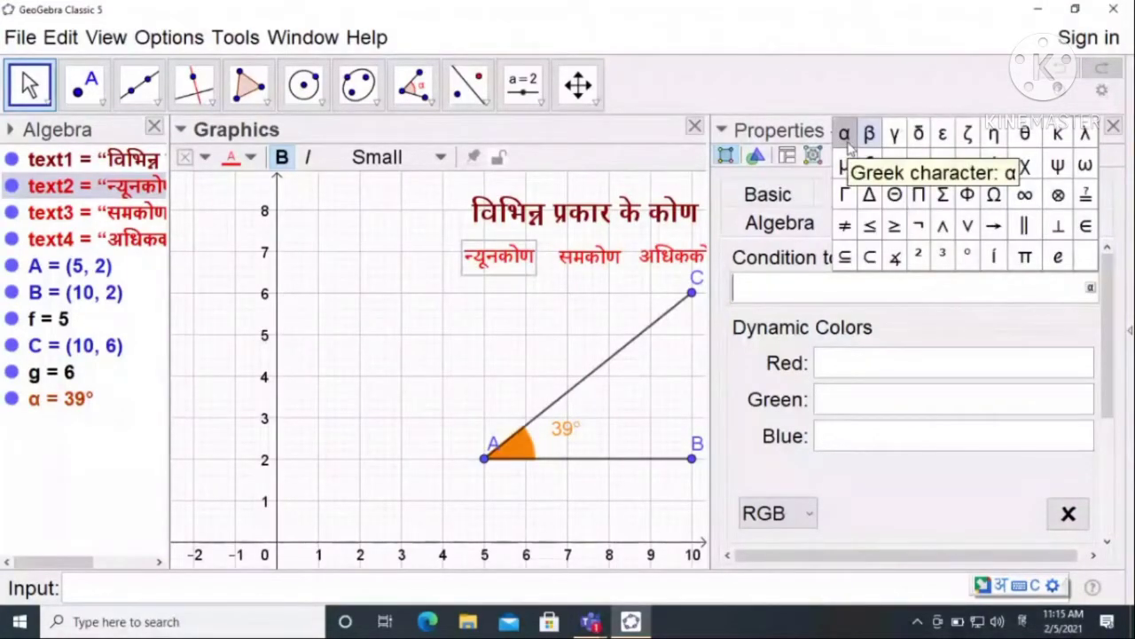
pyautogui.click(846, 135)
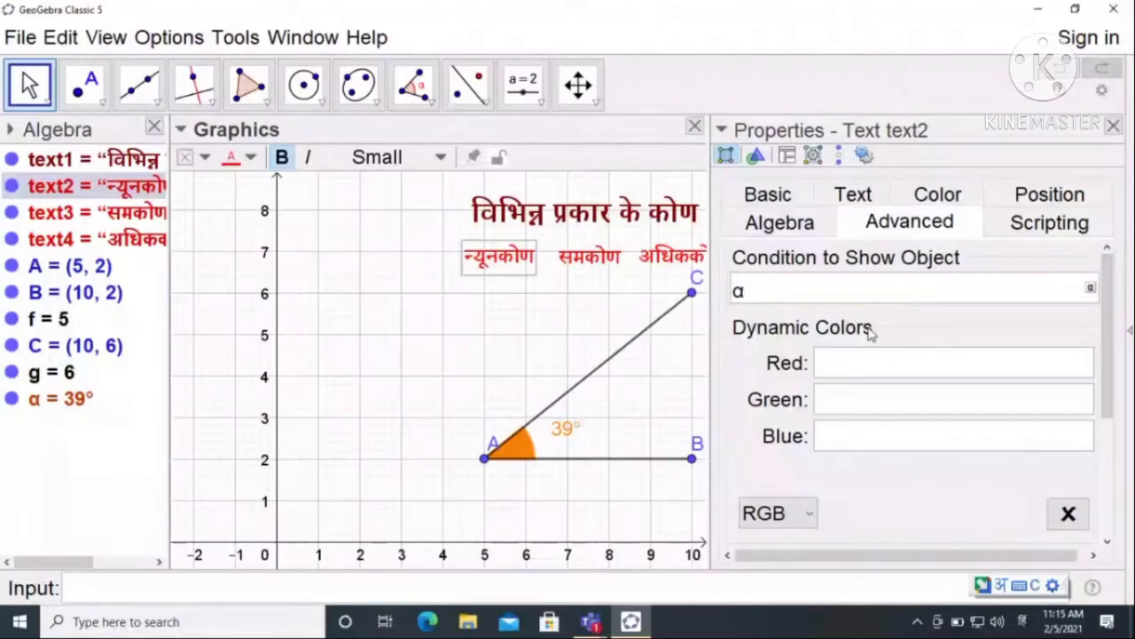
pyautogui.write('>')
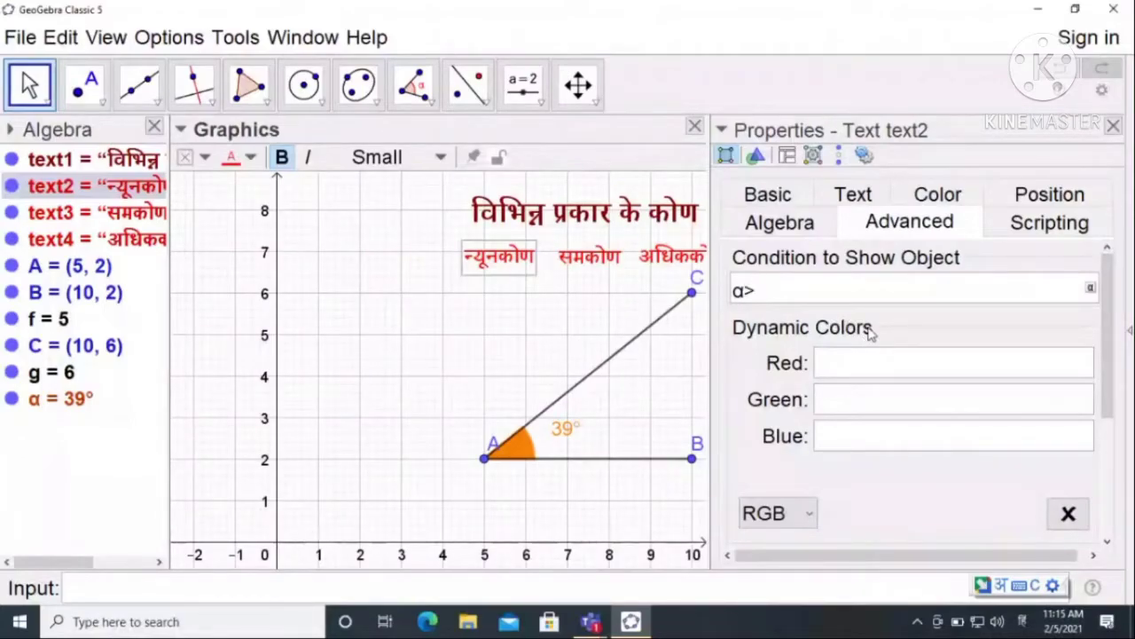
pyautogui.write('0')
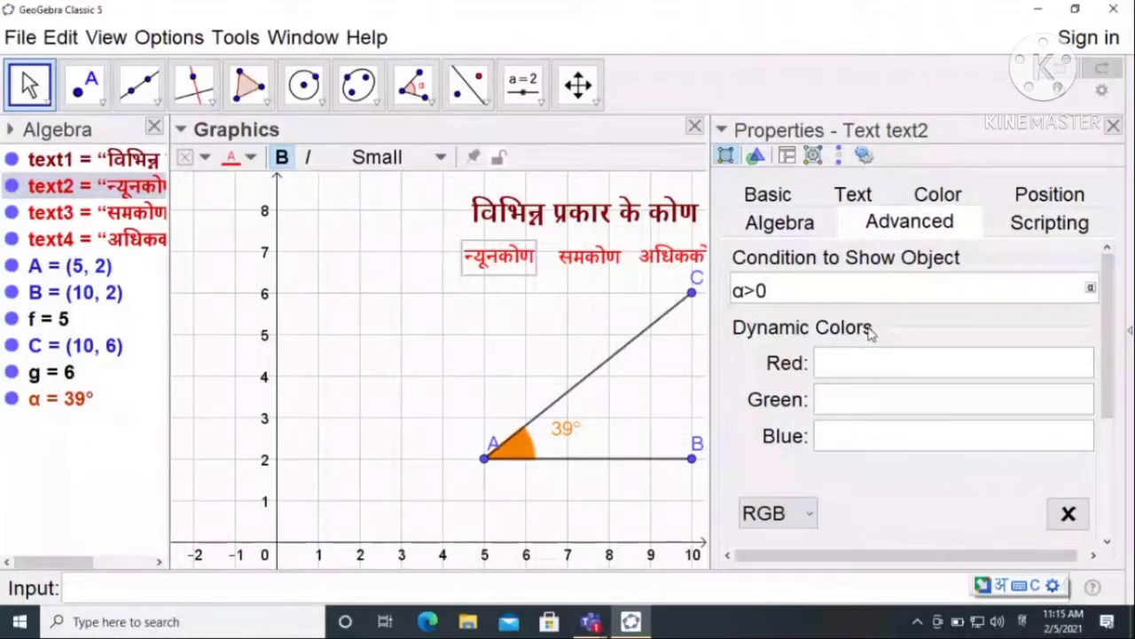
pyautogui.click(1021, 621)
pyautogui.click(993, 448)
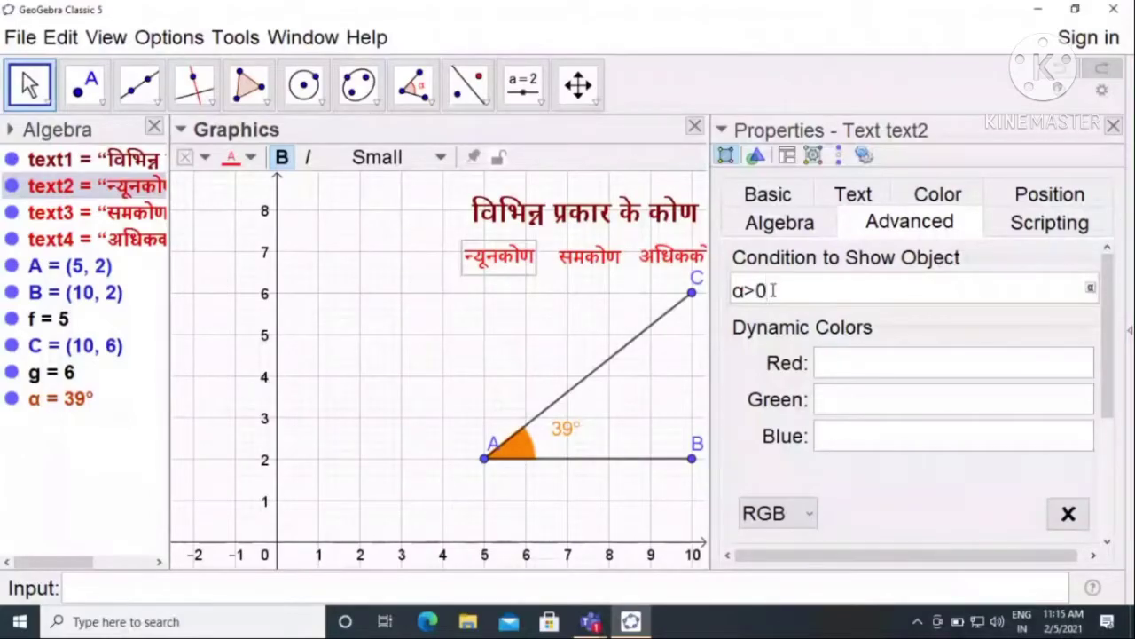
pyautogui.click(1091, 287)
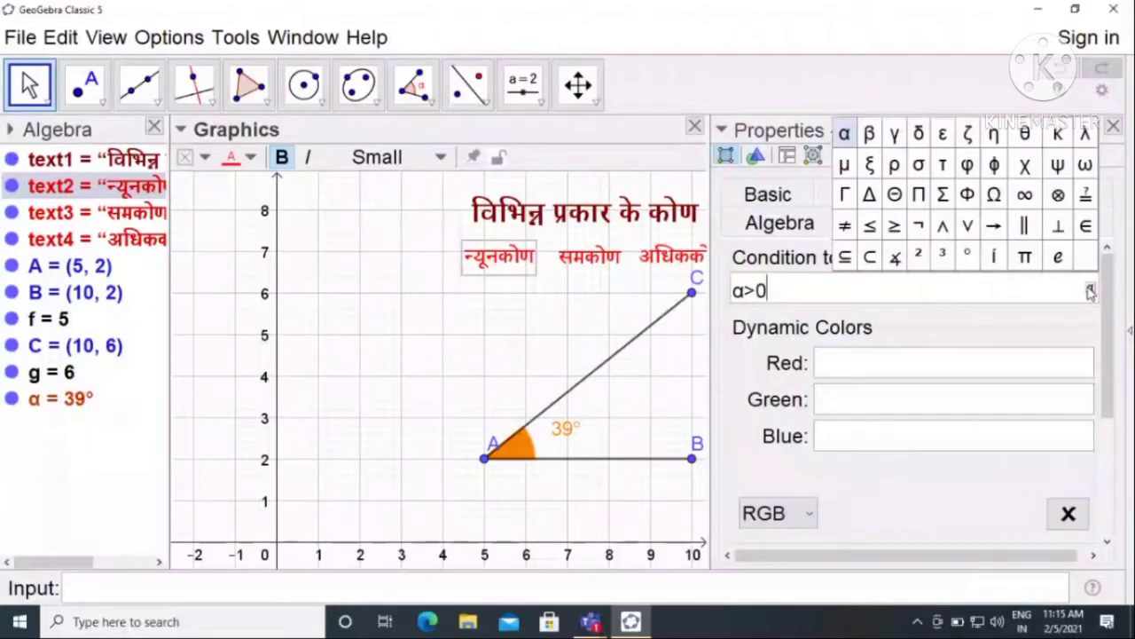
pyautogui.click(967, 258)
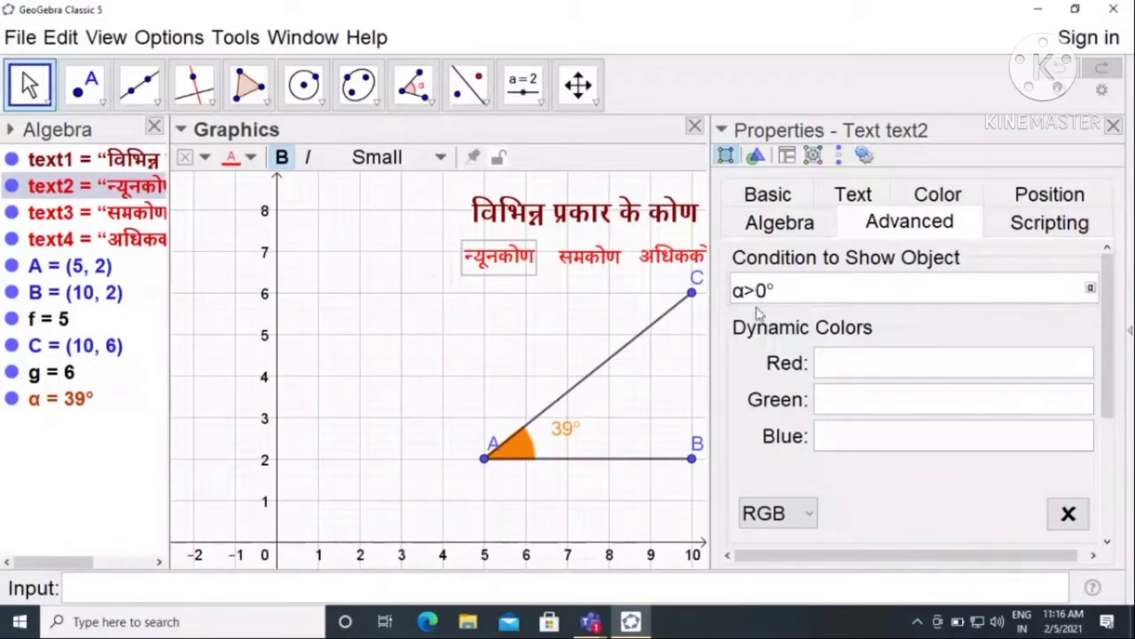
# Complete the न्यूनकोण text's condition to show object with ∧α<90° so it reads α>0°∧α<90°.
pyautogui.click(1090, 289)
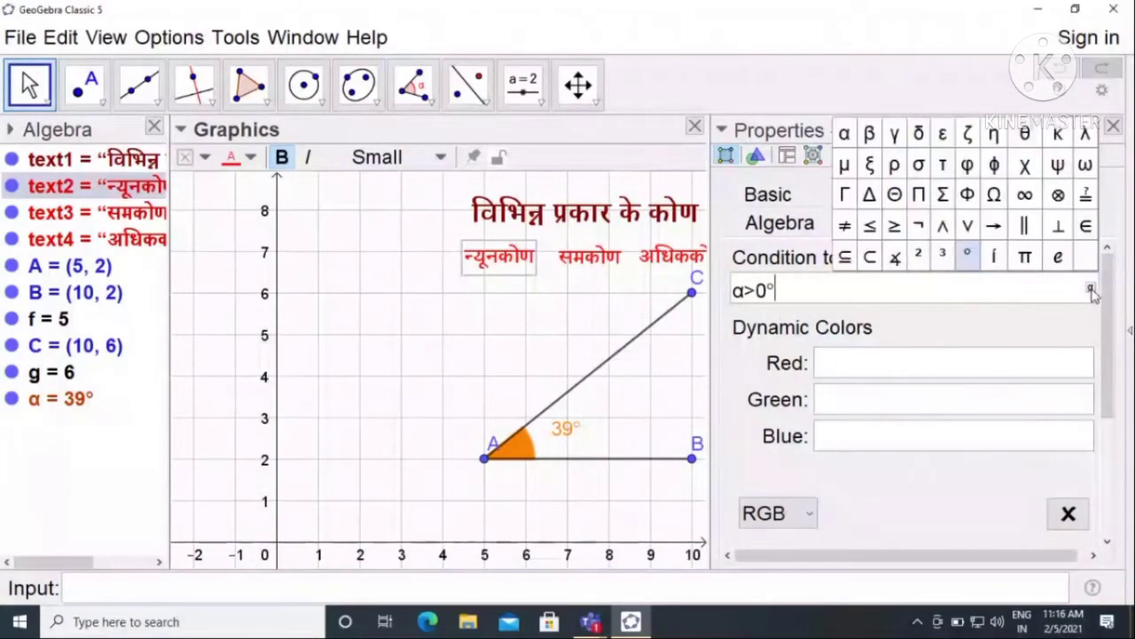
pyautogui.click(943, 226)
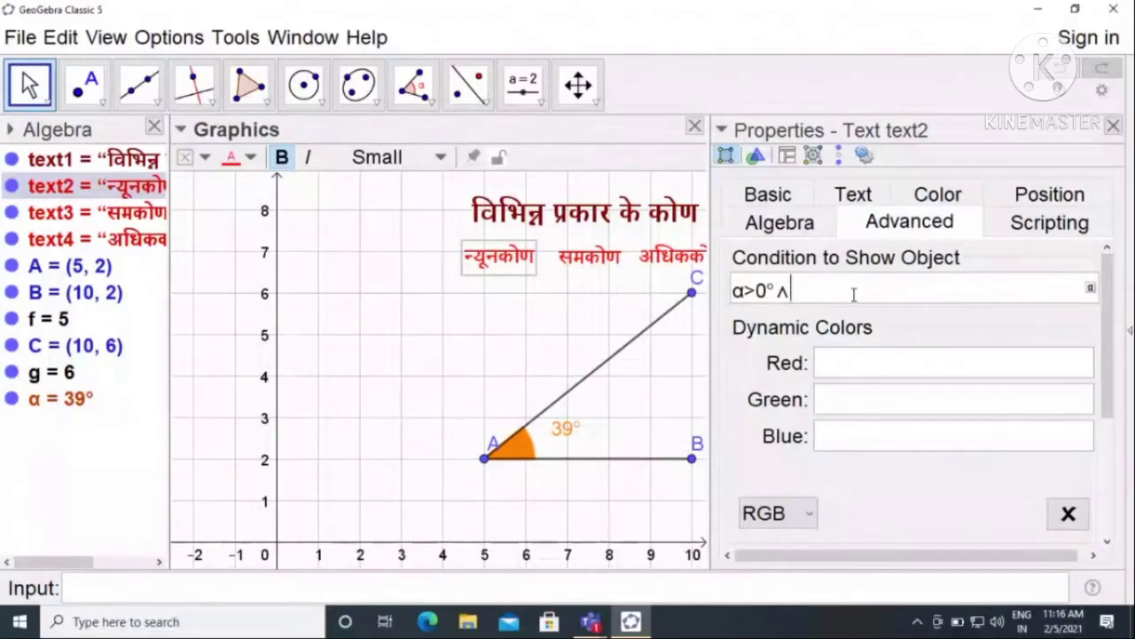
pyautogui.click(1091, 287)
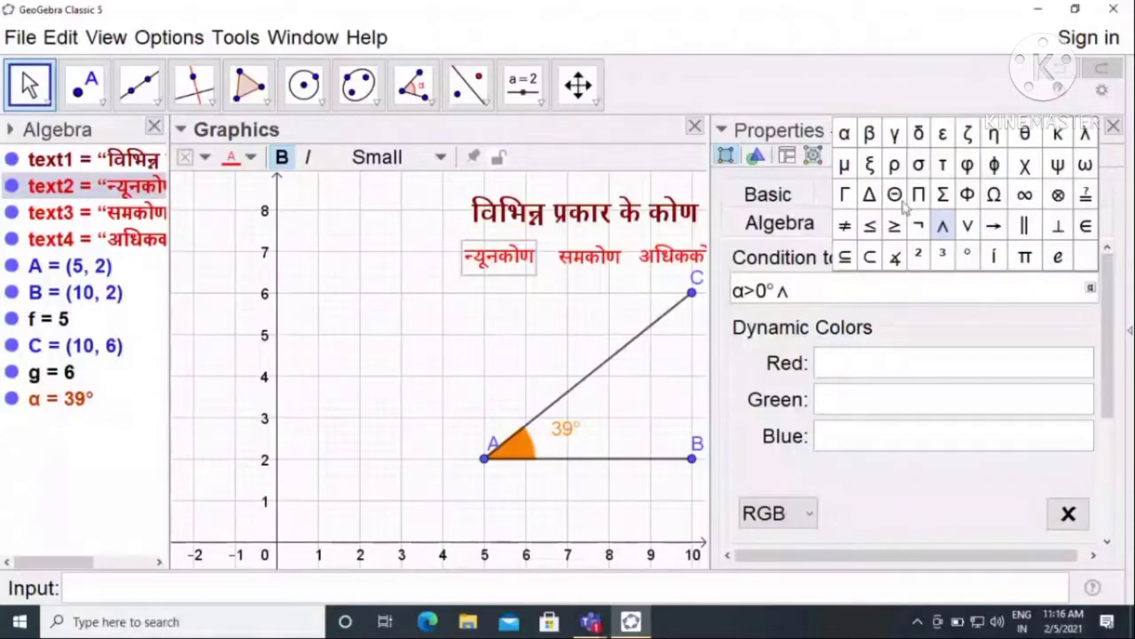
pyautogui.click(844, 133)
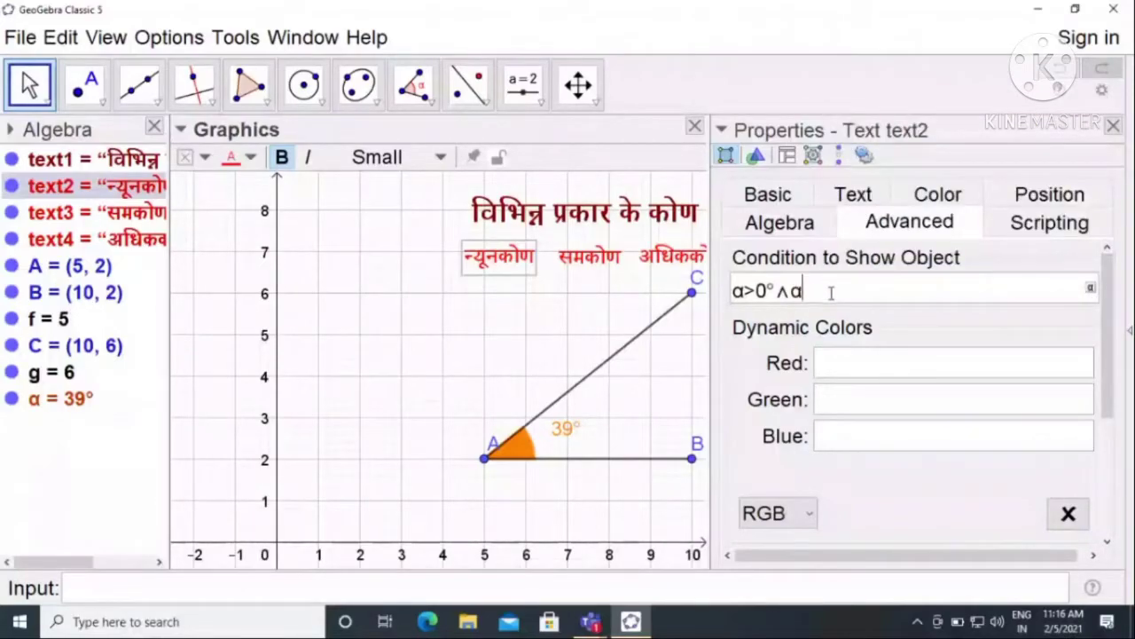
pyautogui.write('<90')
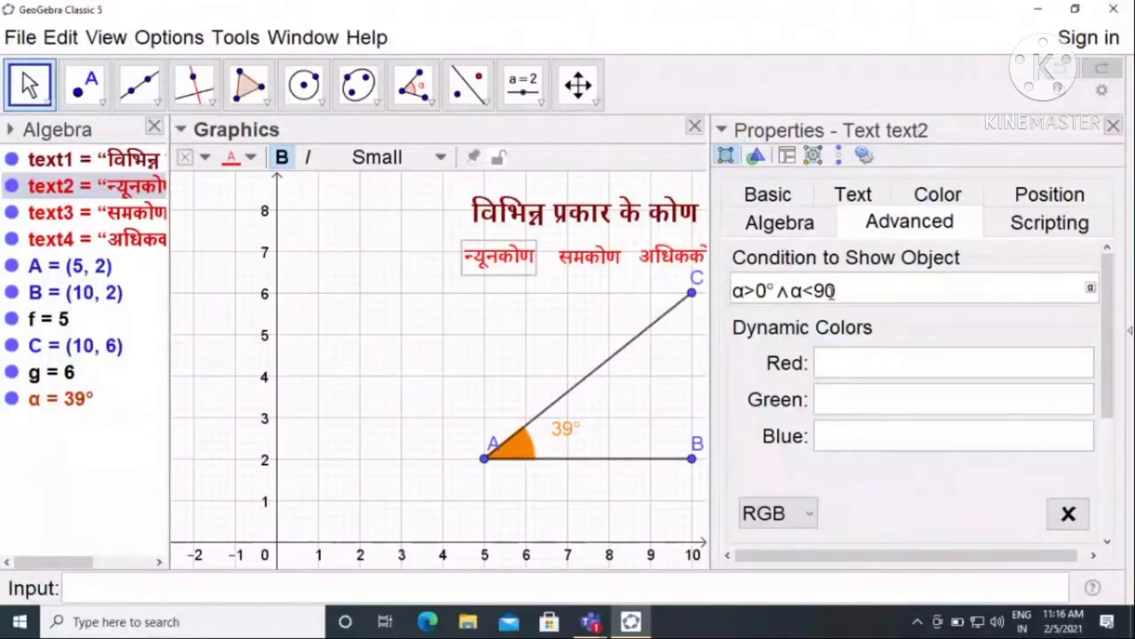
pyautogui.click(1089, 286)
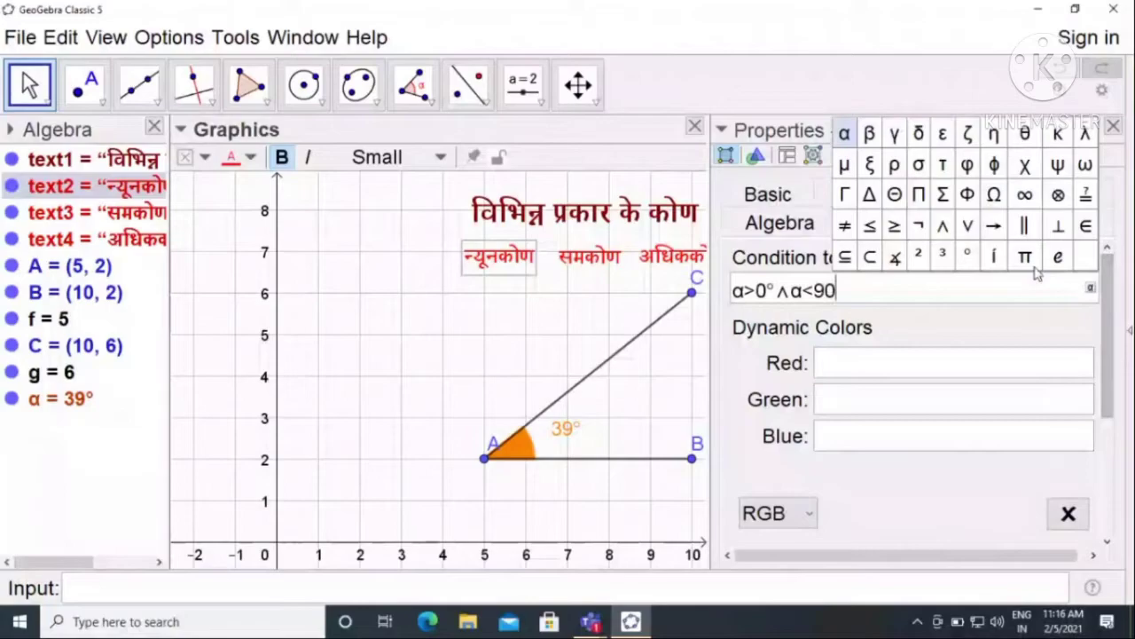
pyautogui.click(967, 256)
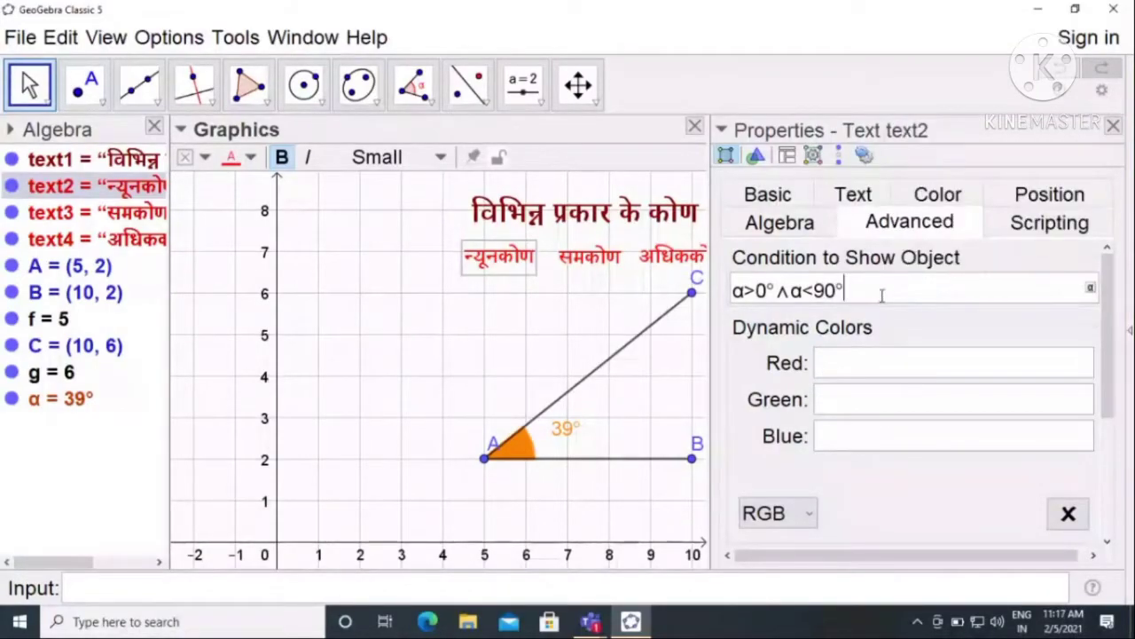
# Close the text's properties and test the न्यूनकोण condition by moving point C to (10, 2), (9, 6), (5, 6) and (10, 5).
pyautogui.click(1114, 127)
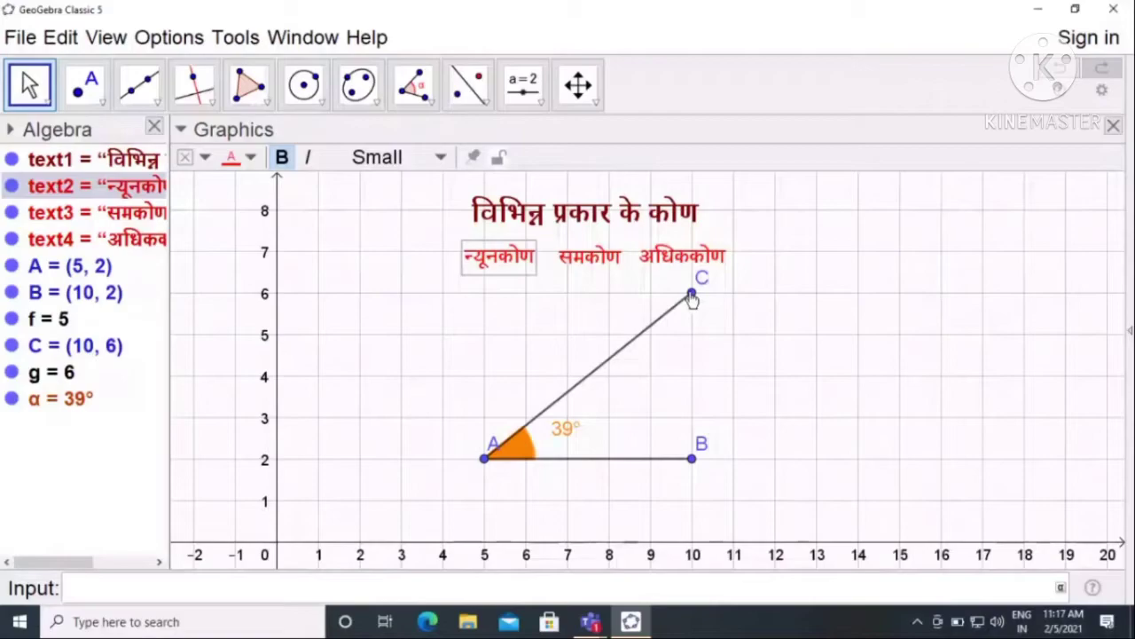
pyautogui.moveTo(691, 300); pyautogui.dragTo(696, 470)
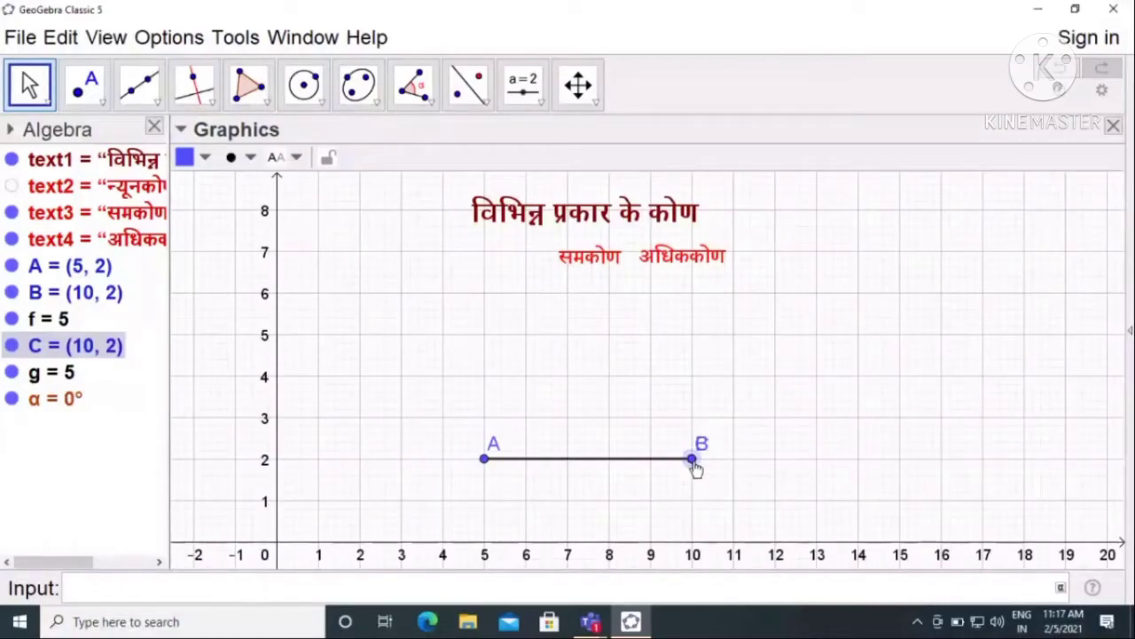
pyautogui.moveTo(695, 467); pyautogui.dragTo(669, 301)
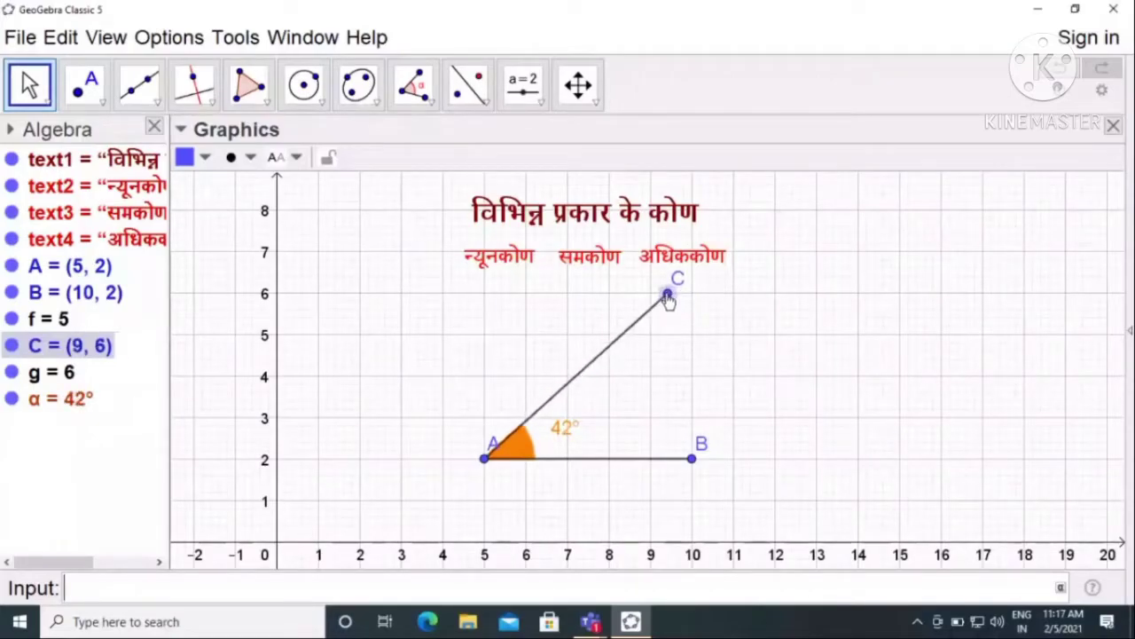
pyautogui.moveTo(669, 301)
pyautogui.mouseDown()
pyautogui.moveTo(538, 286)
pyautogui.moveTo(489, 299)
pyautogui.mouseUp()
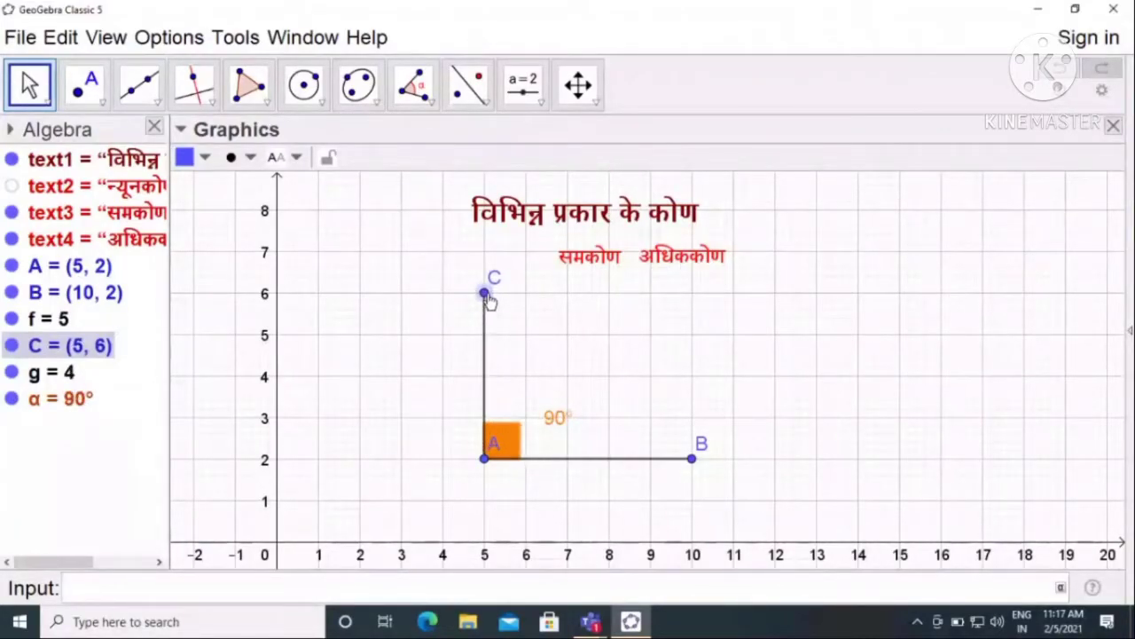
pyautogui.moveTo(489, 300); pyautogui.dragTo(692, 346)
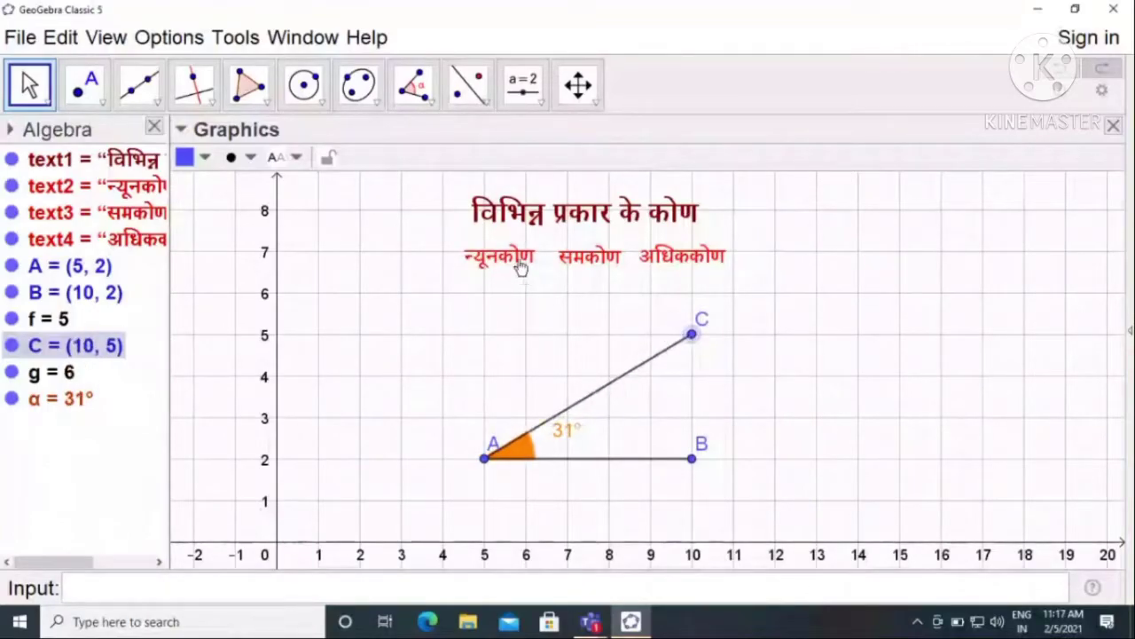
# Open the advanced properties of the समकोण text.
pyautogui.click(592, 258)
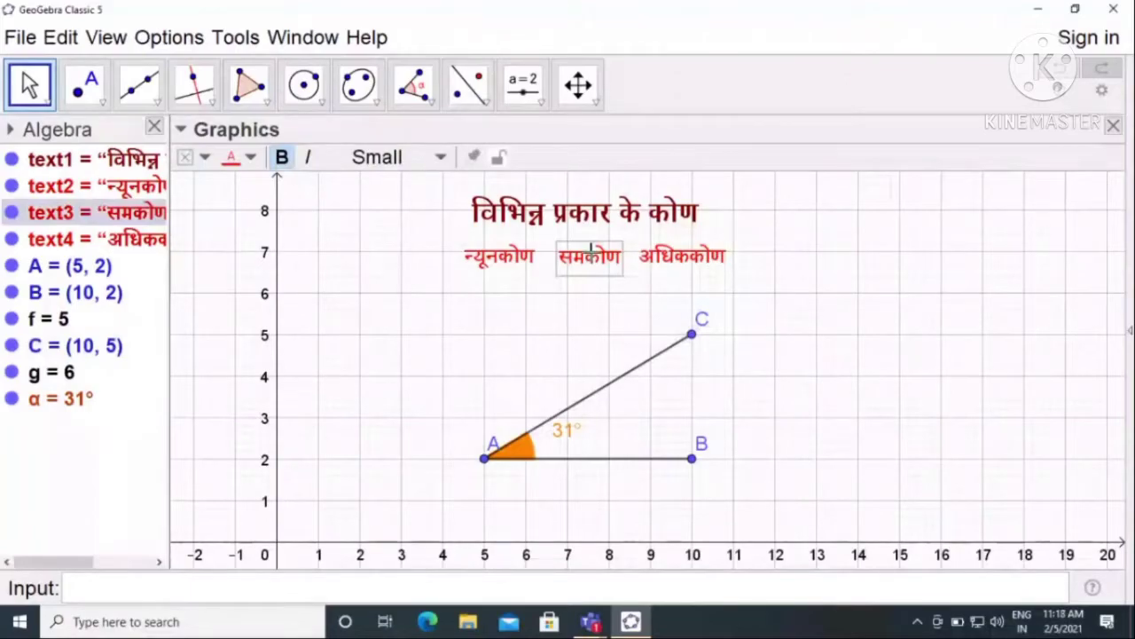
pyautogui.rightClick(593, 256)
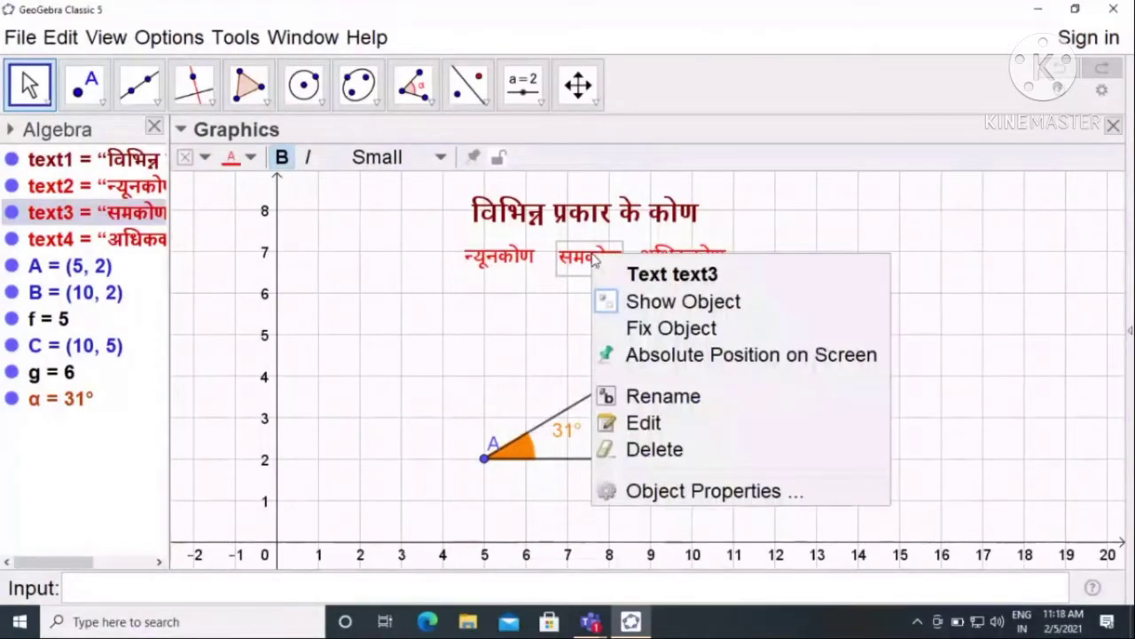
pyautogui.click(657, 491)
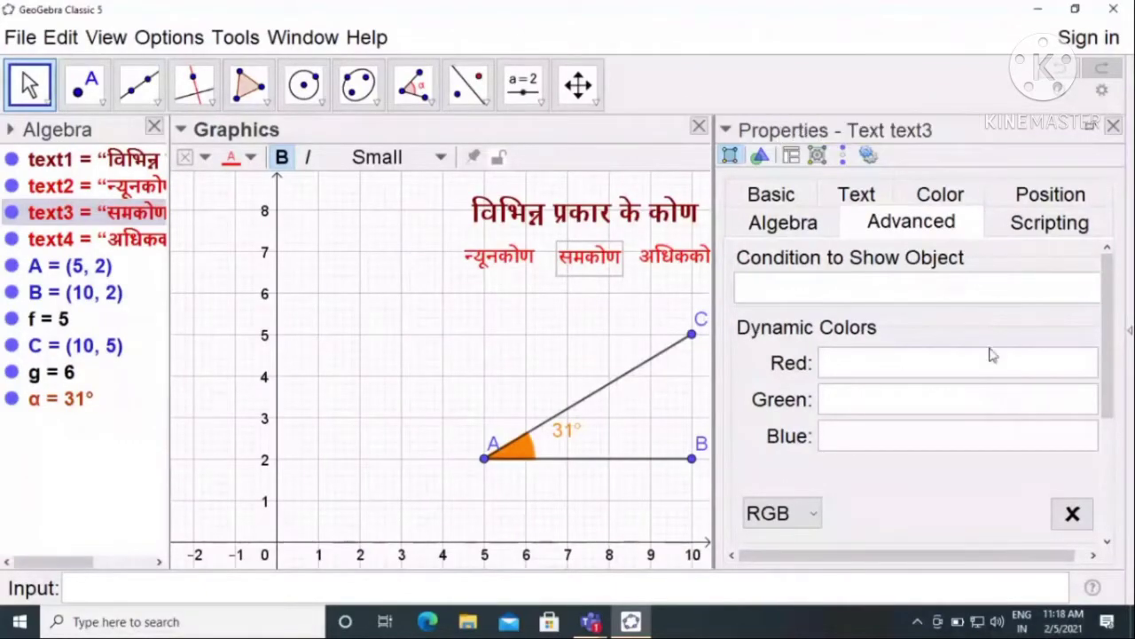
pyautogui.click(777, 196)
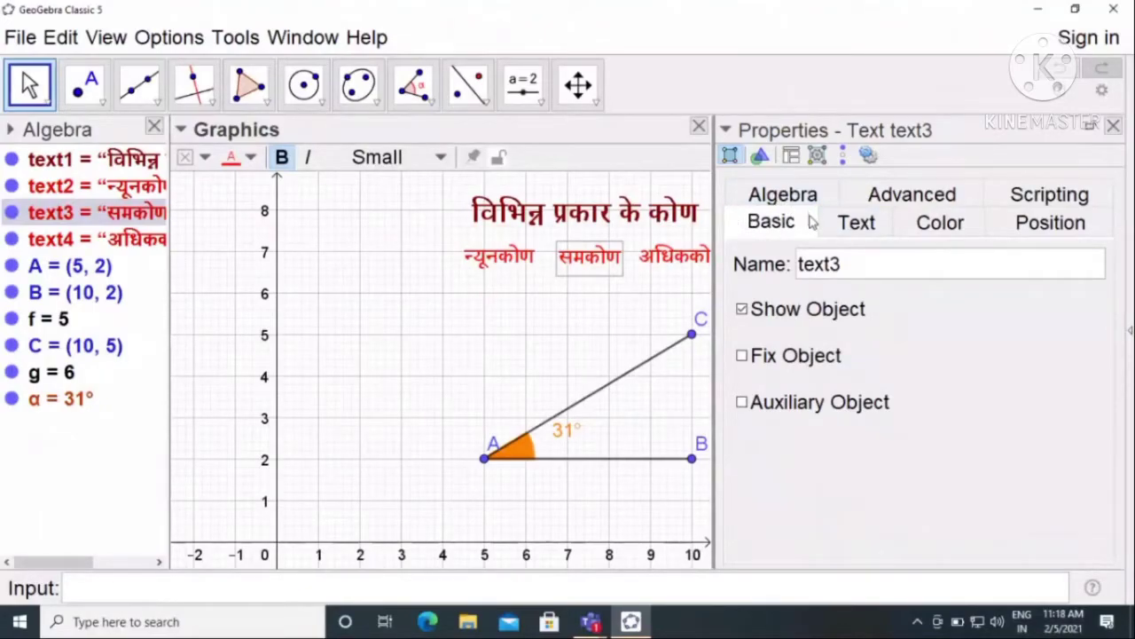
pyautogui.click(867, 202)
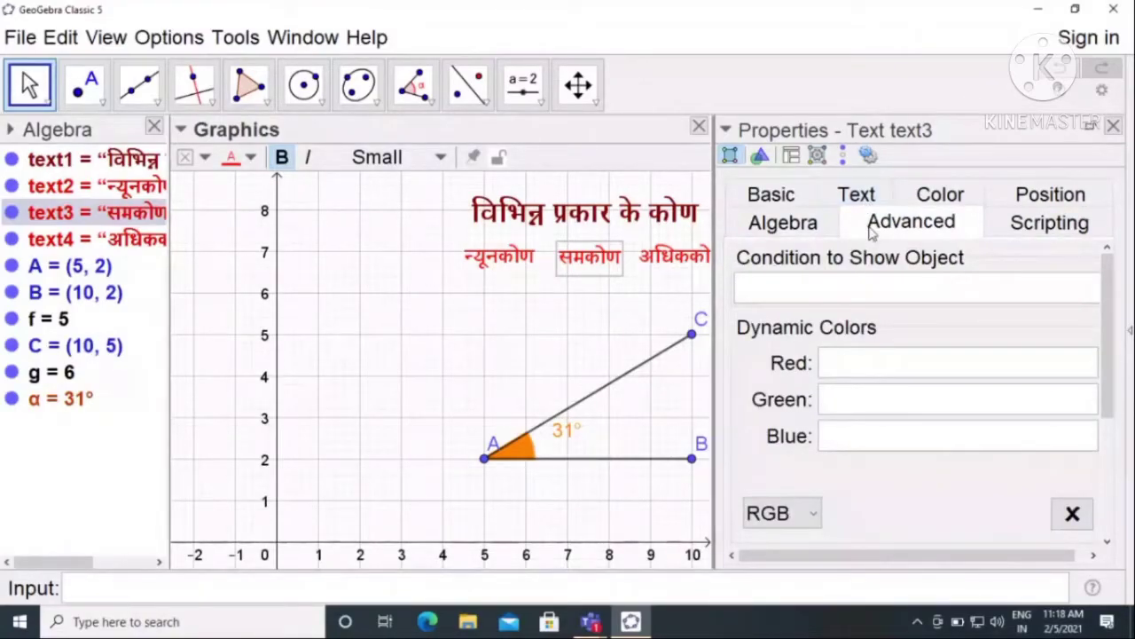
# Set the समकोण text's condition to show object to α≟90°.
pyautogui.click(763, 291)
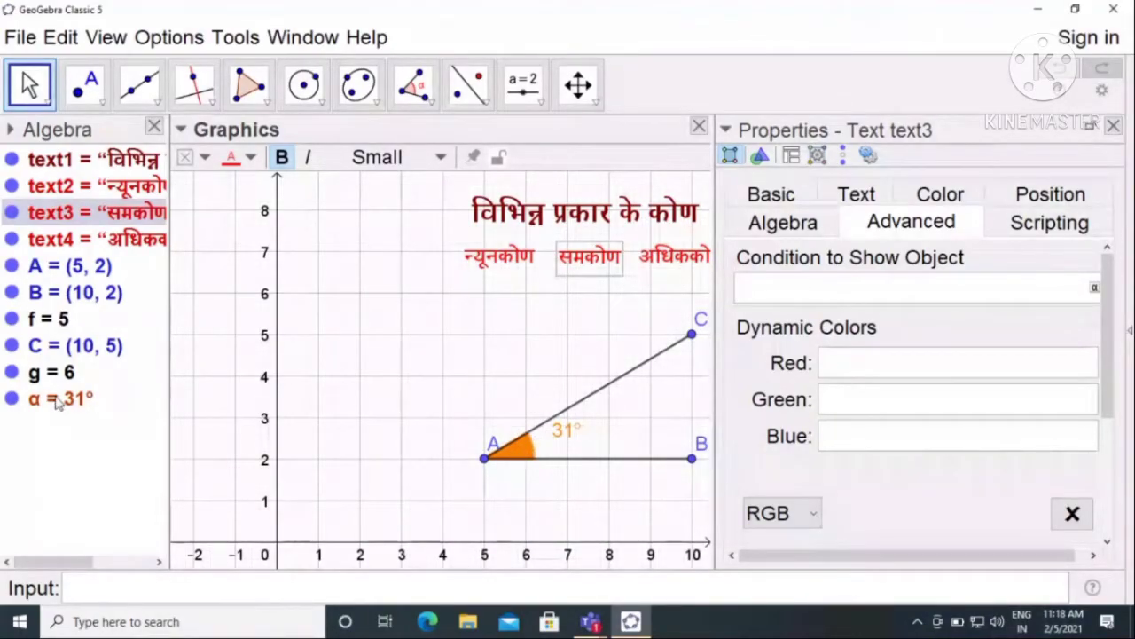
pyautogui.click(1096, 290)
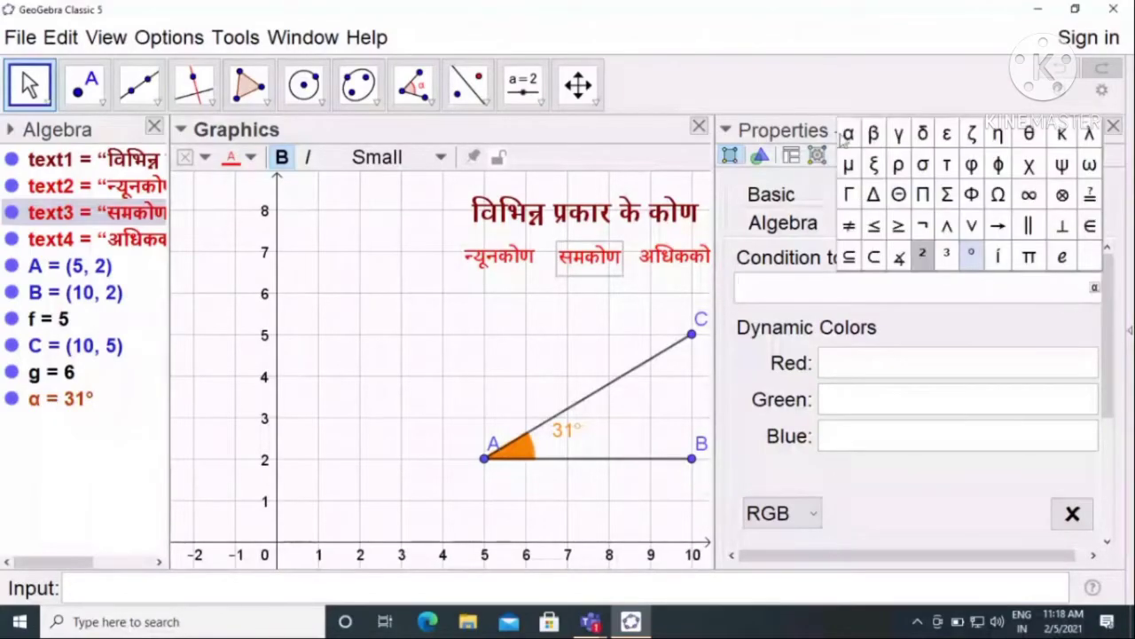
pyautogui.click(847, 133)
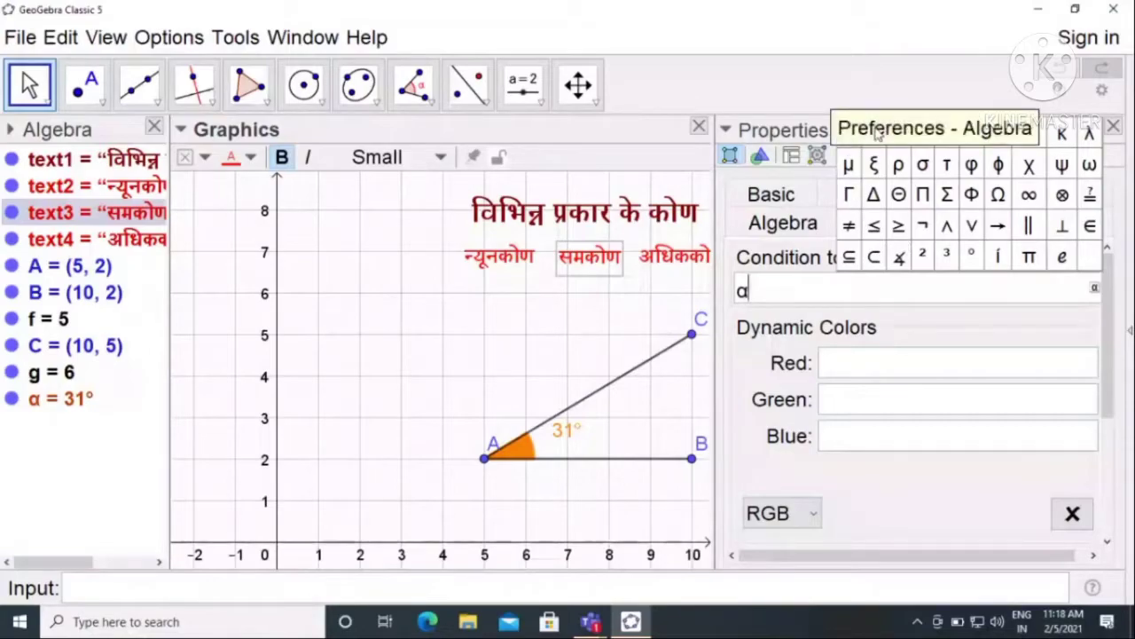
pyautogui.click(1089, 194)
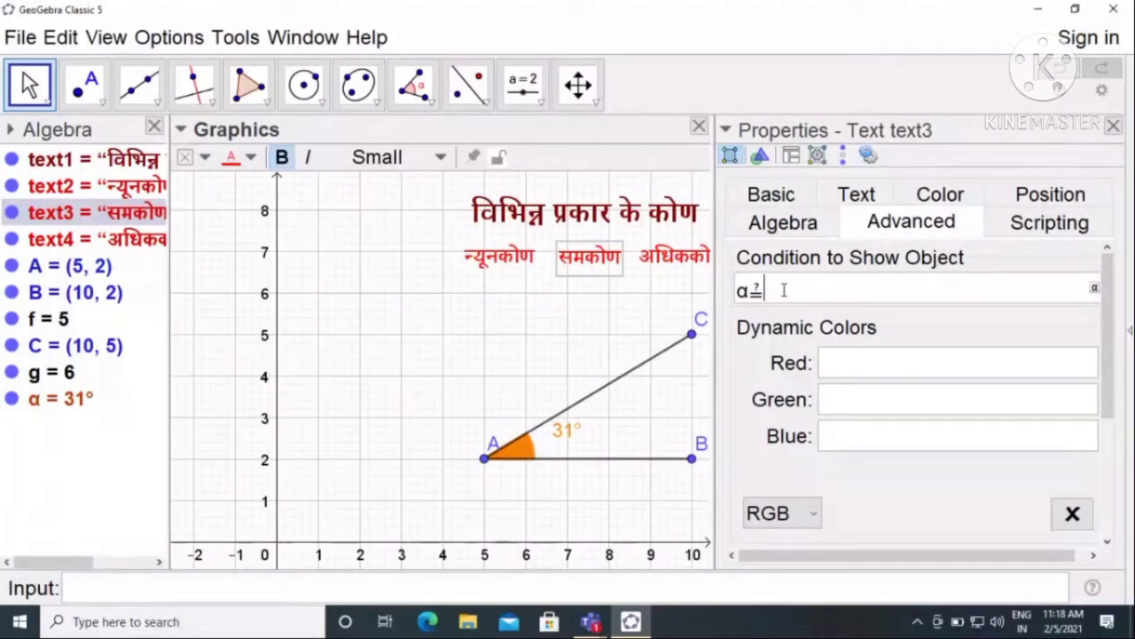
pyautogui.write('90')
pyautogui.click(1095, 286)
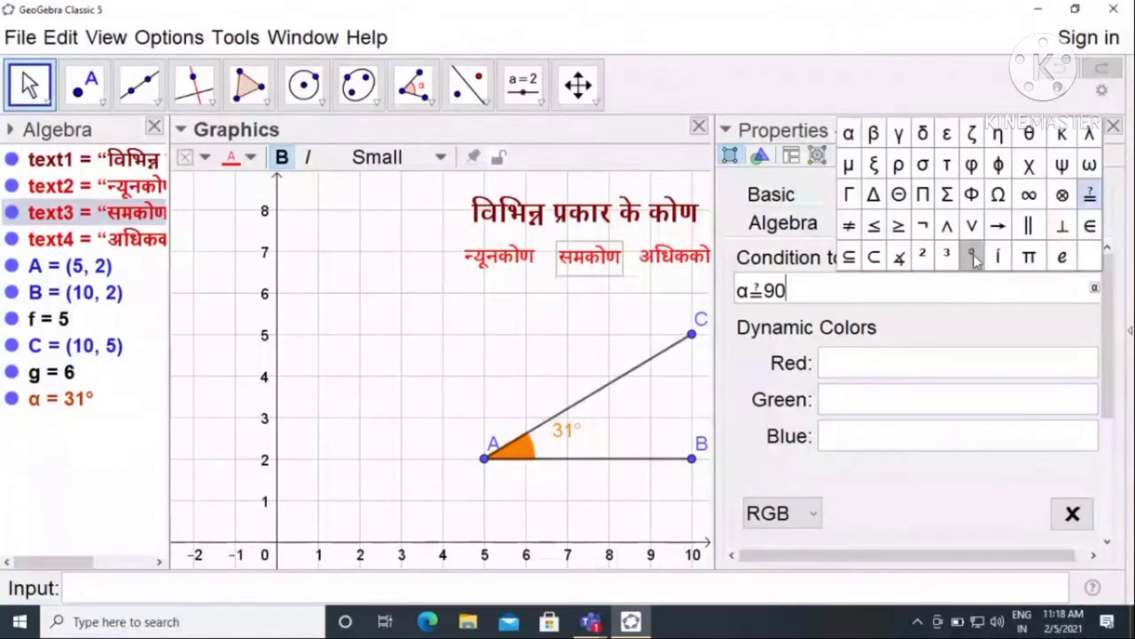
pyautogui.click(972, 257)
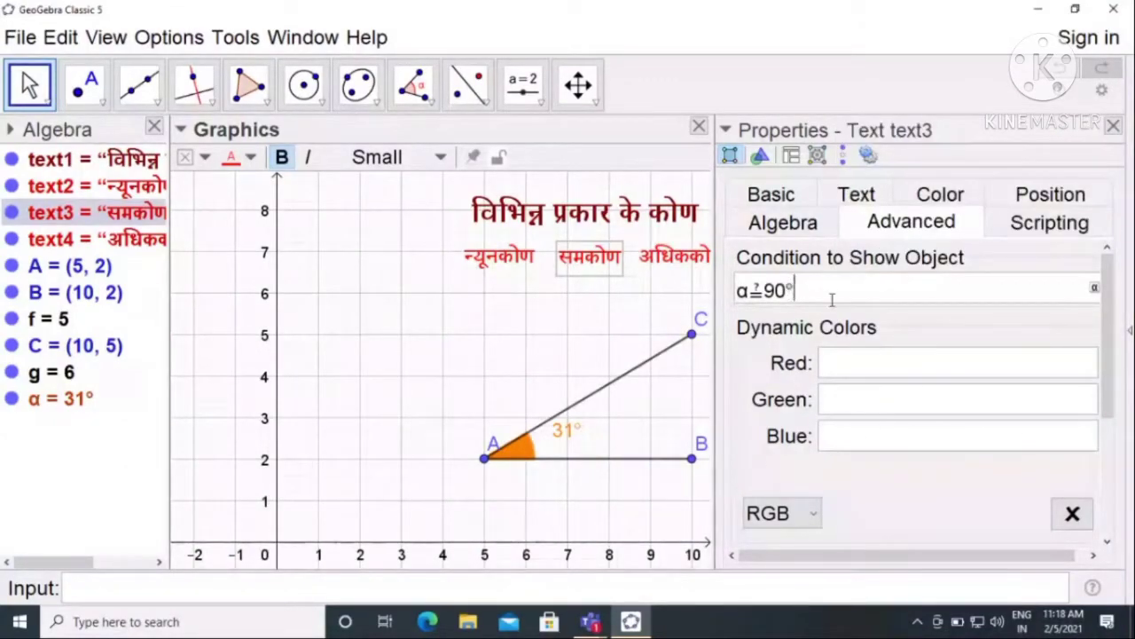
# Close the properties and test the समकोण condition by moving point C to (5, 6) and on to (9, 5).
pyautogui.click(1114, 127)
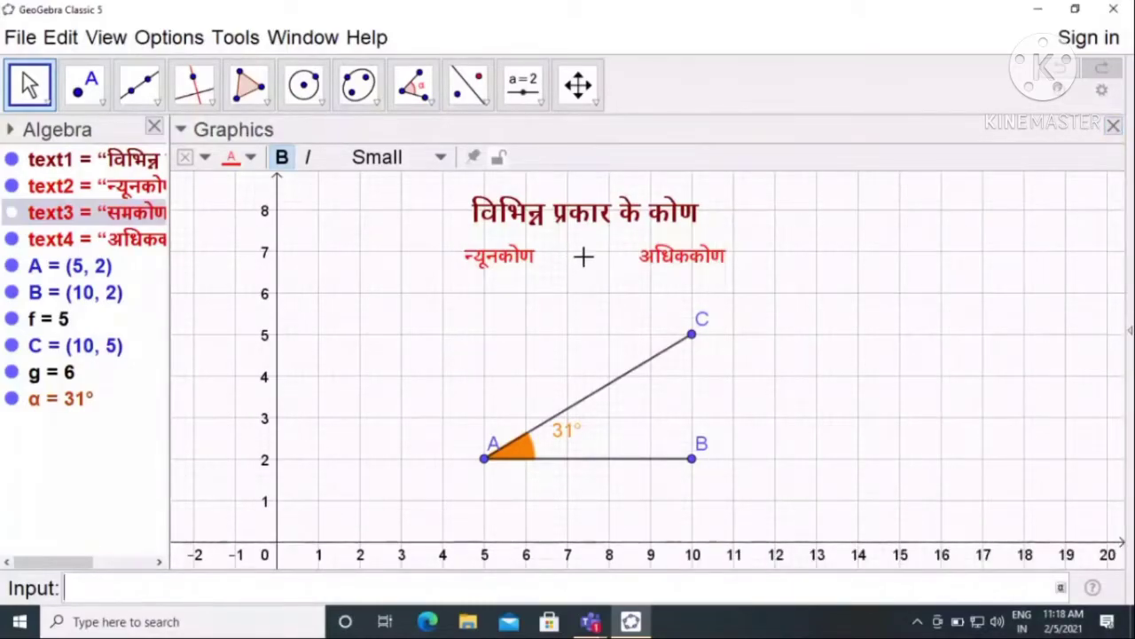
pyautogui.moveTo(692, 335); pyautogui.dragTo(484, 296)
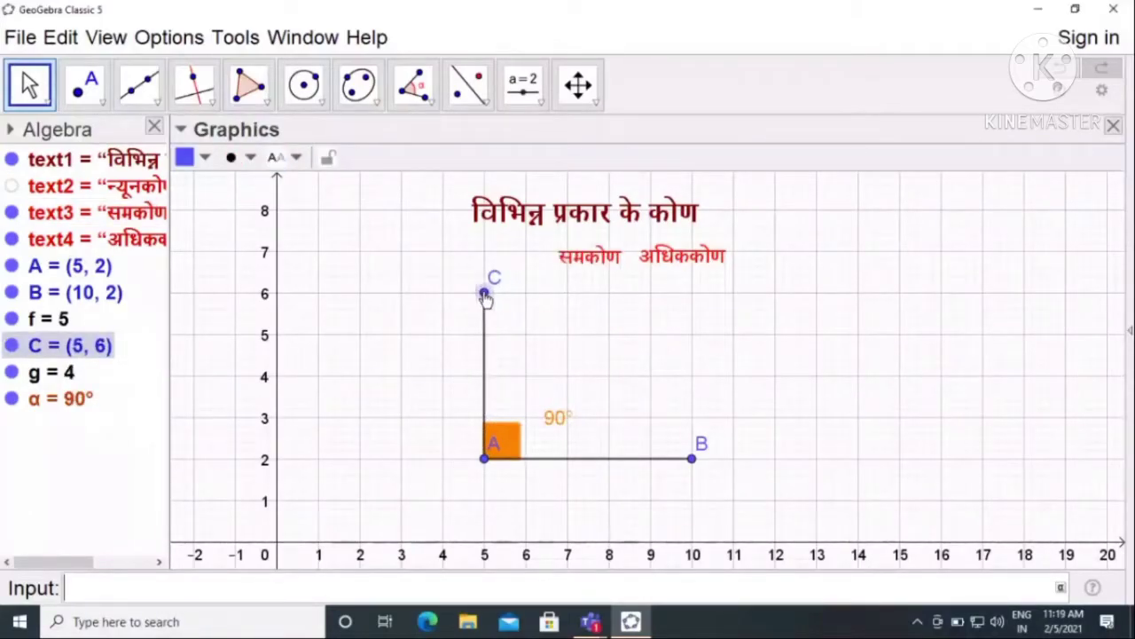
pyautogui.moveTo(484, 296); pyautogui.dragTo(652, 337)
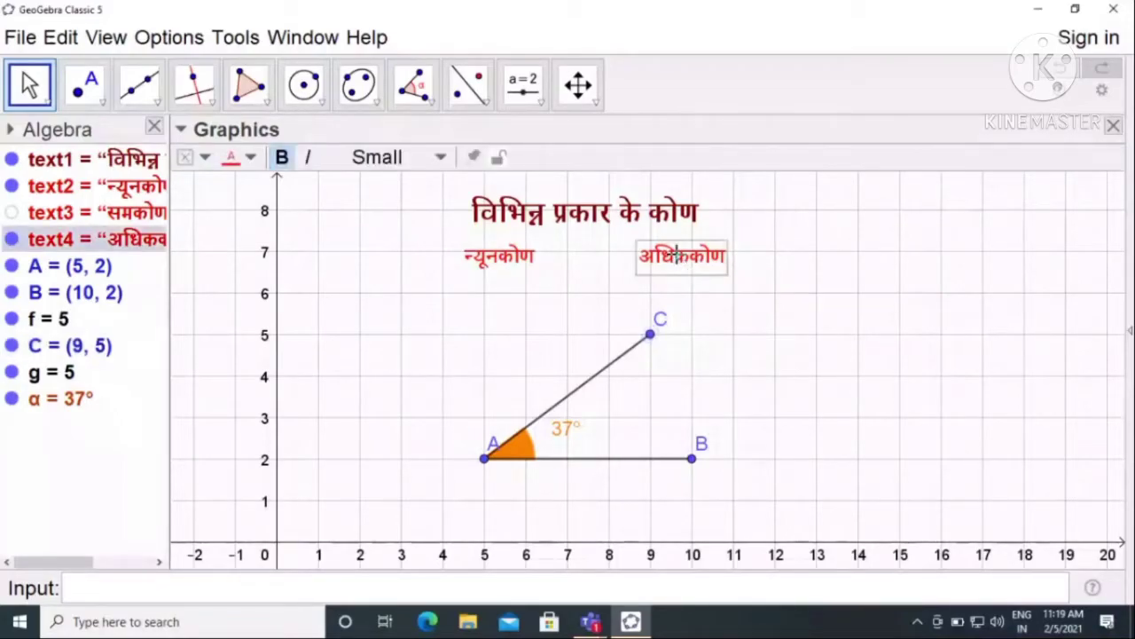
# Open the advanced properties of the अधिककोण text and widen the properties area to give its show condition more room.
pyautogui.rightClick(677, 255)
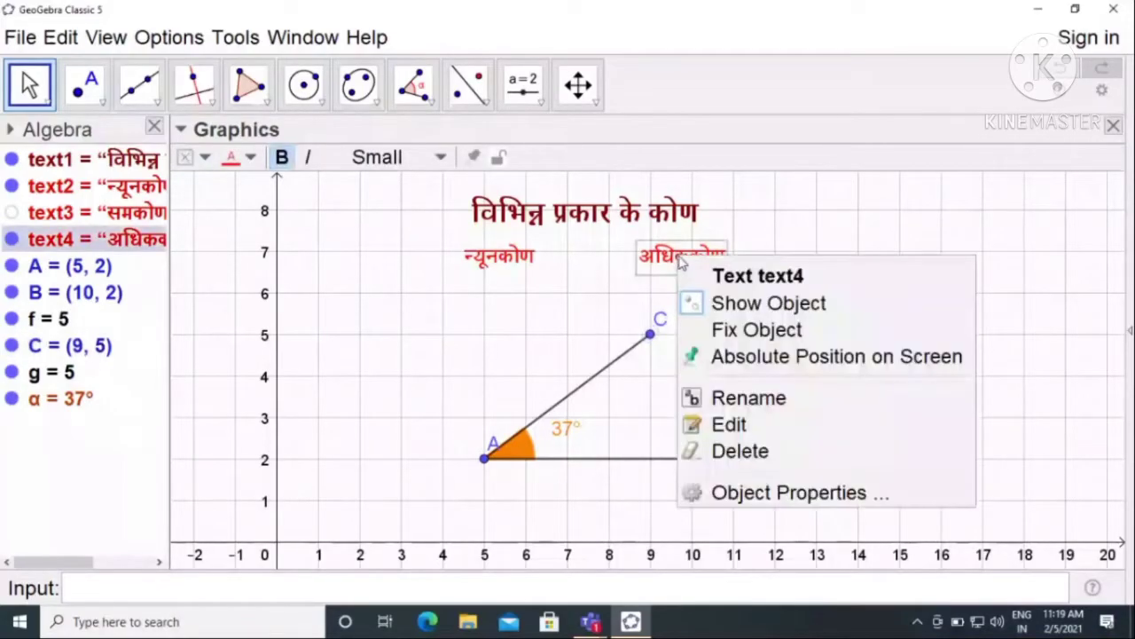
pyautogui.click(752, 493)
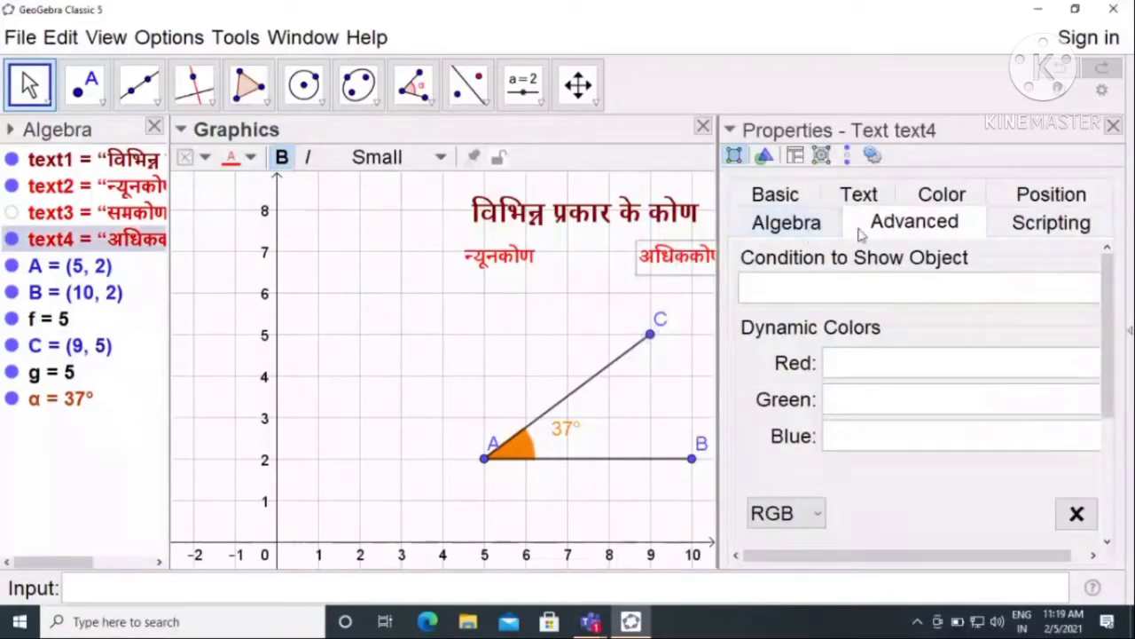
pyautogui.click(768, 288)
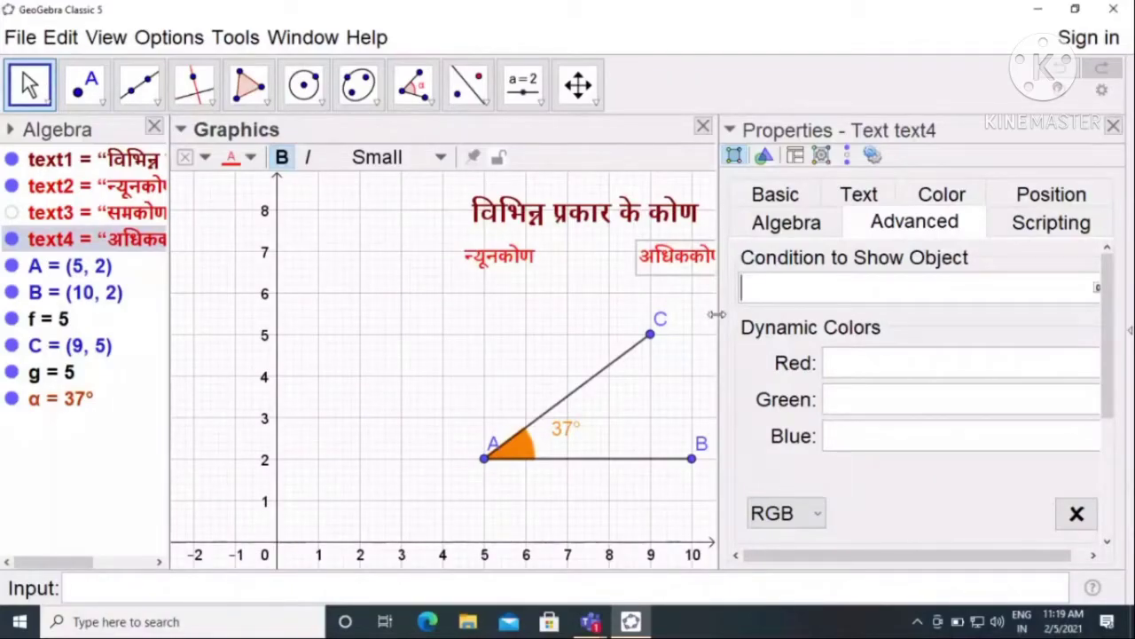
pyautogui.moveTo(716, 315); pyautogui.dragTo(689, 316)
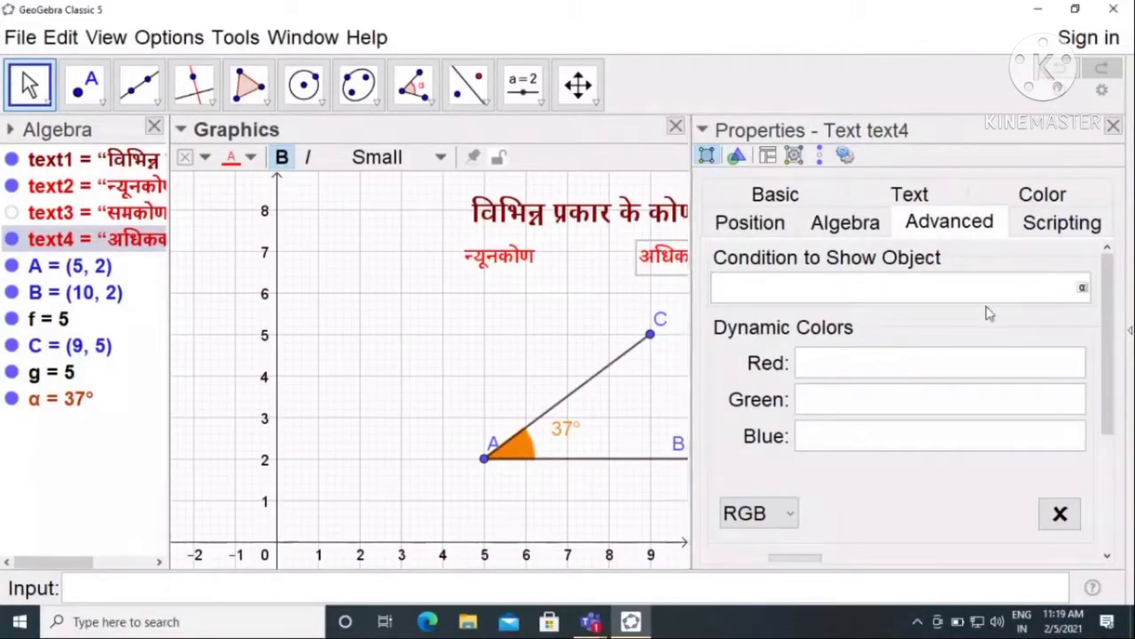
# Enter α>90° as the first part of the अधिककोण text's condition to show object.
pyautogui.click(1083, 291)
pyautogui.click(839, 193)
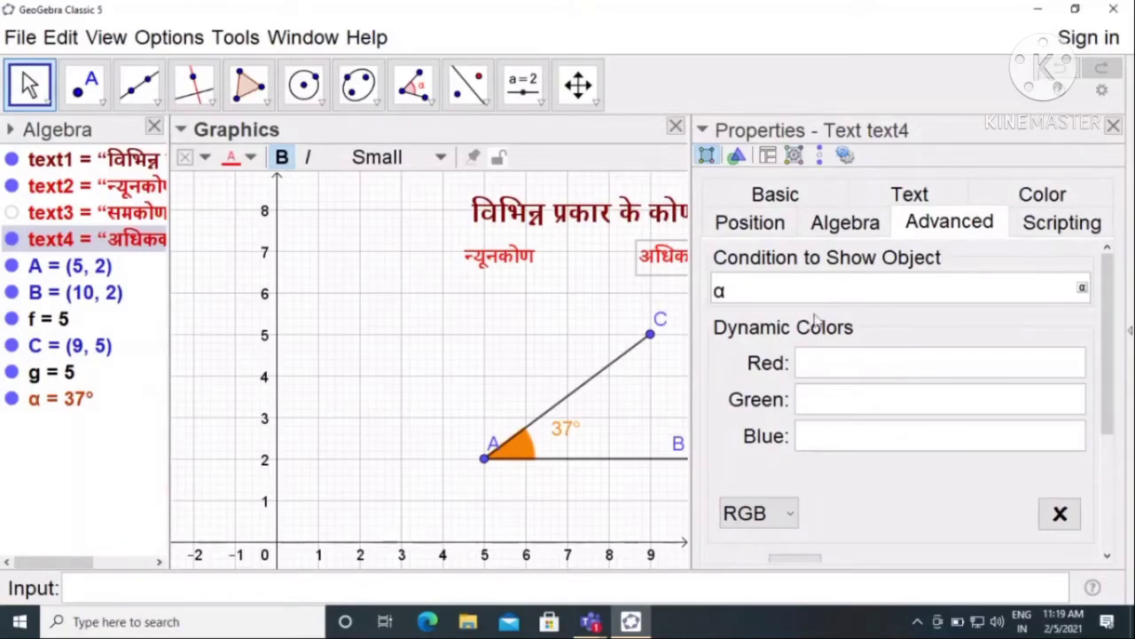
pyautogui.write('>')
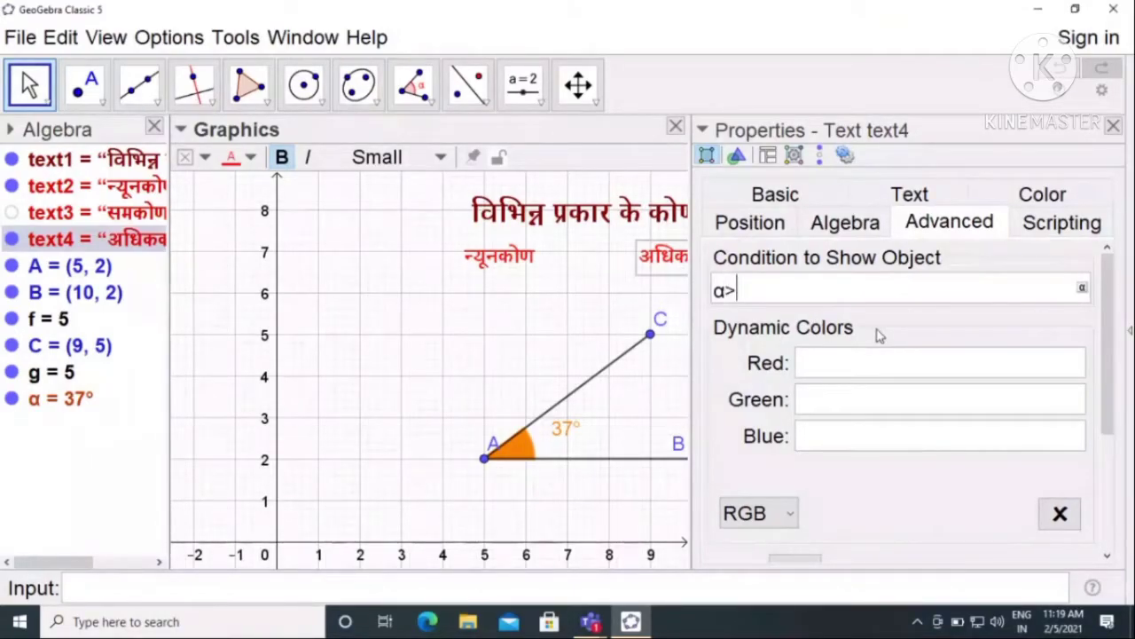
pyautogui.write('90')
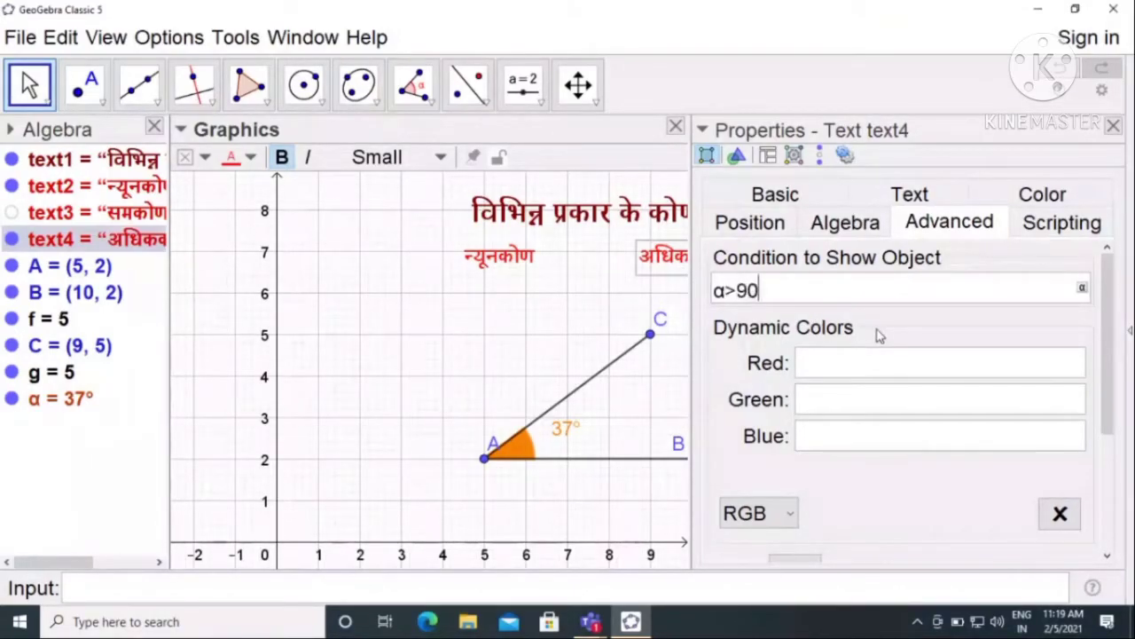
pyautogui.click(1083, 287)
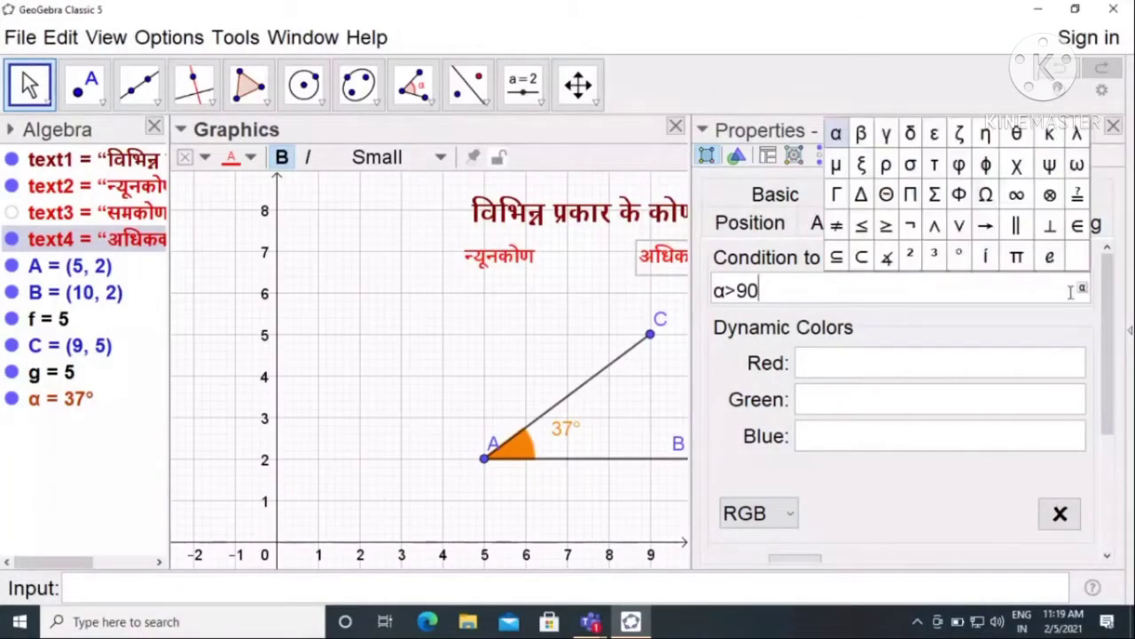
pyautogui.click(956, 253)
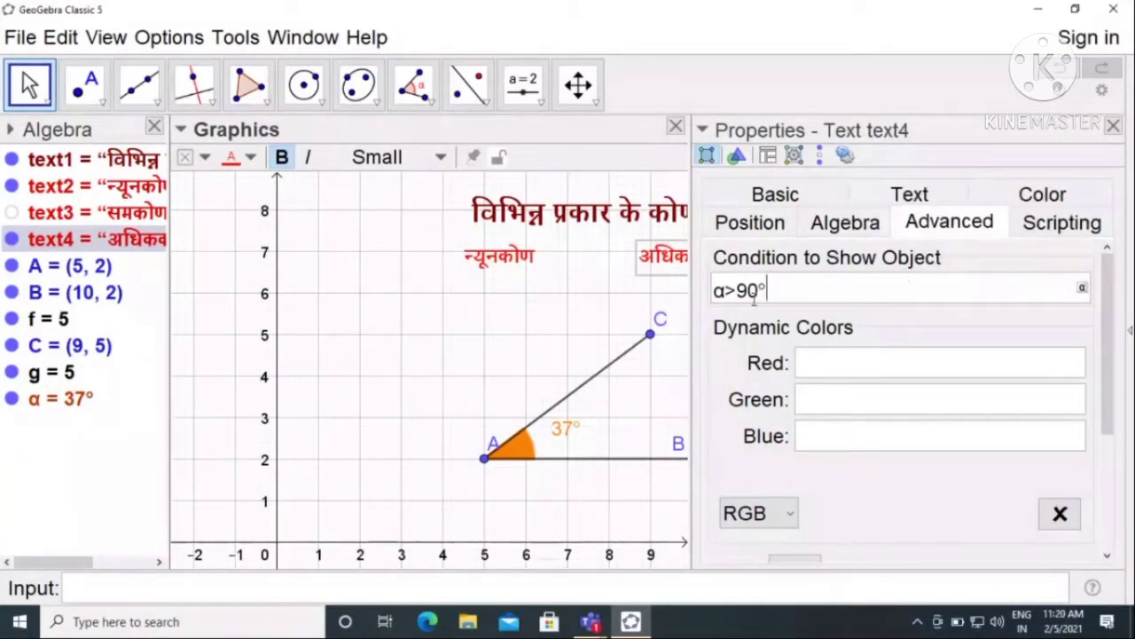
# Extend the अधिककोण text's show condition with ∧α<180° and close the properties.
pyautogui.click(1083, 288)
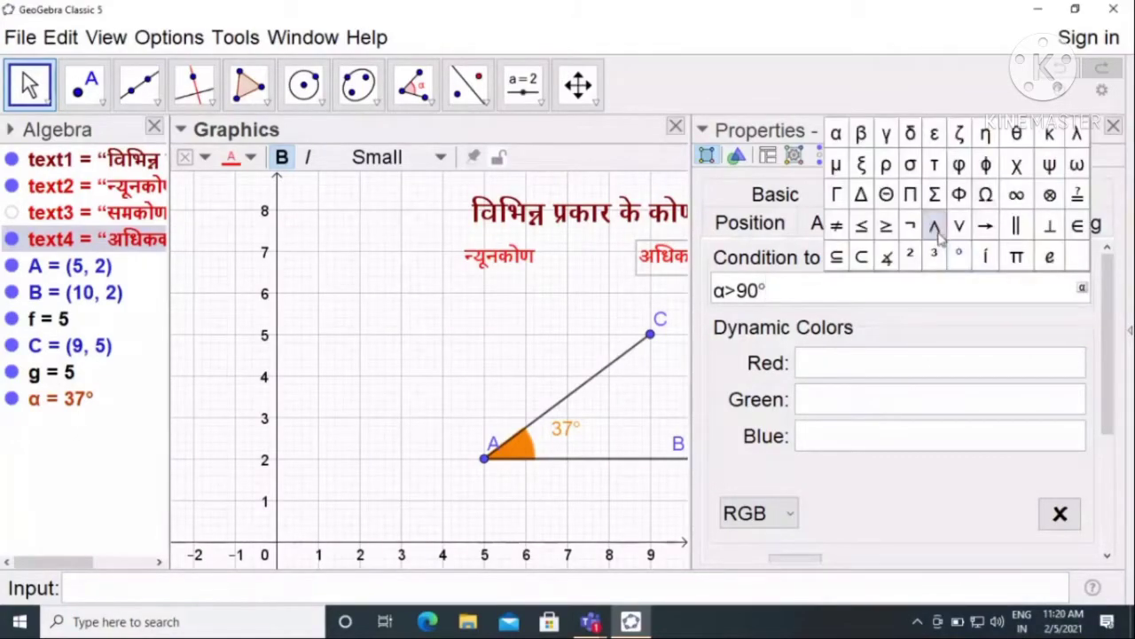
pyautogui.click(936, 223)
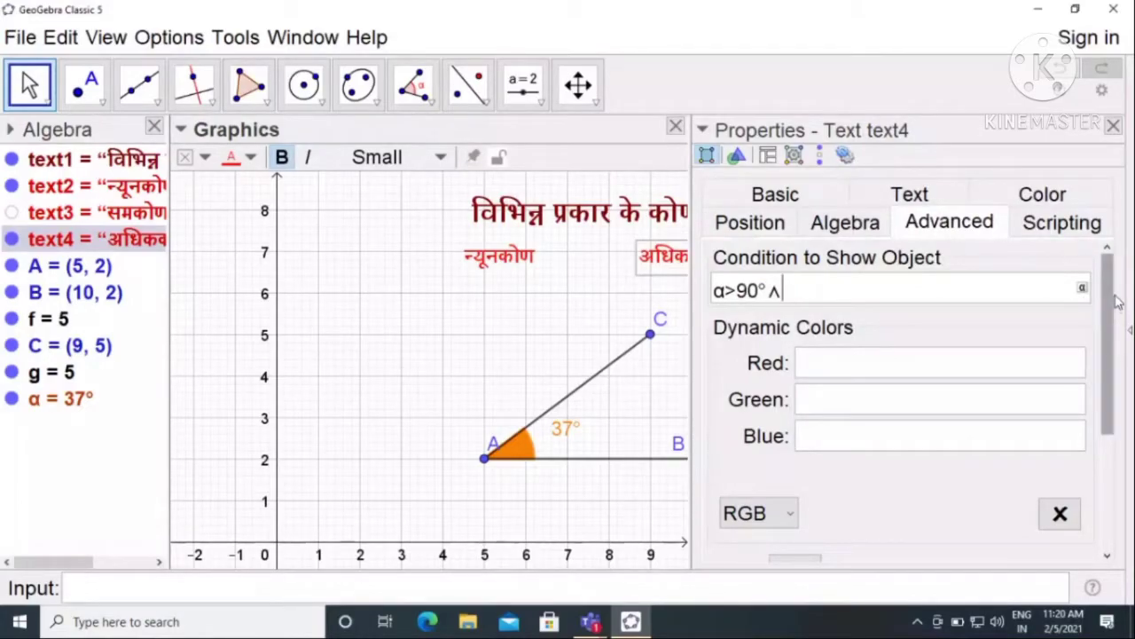
pyautogui.click(1083, 289)
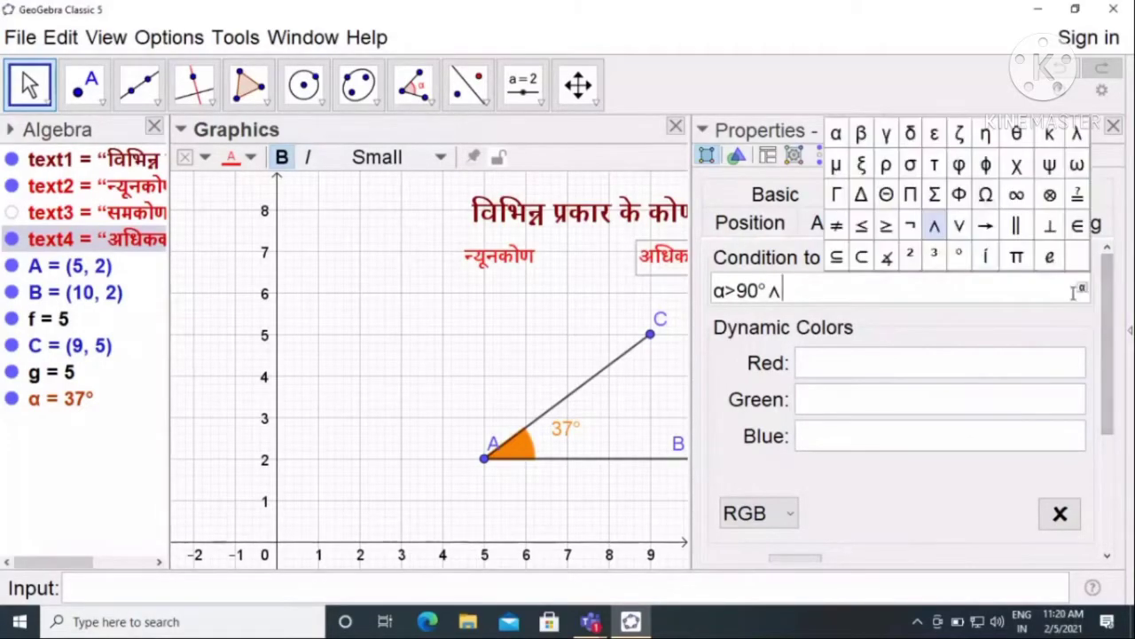
pyautogui.click(837, 134)
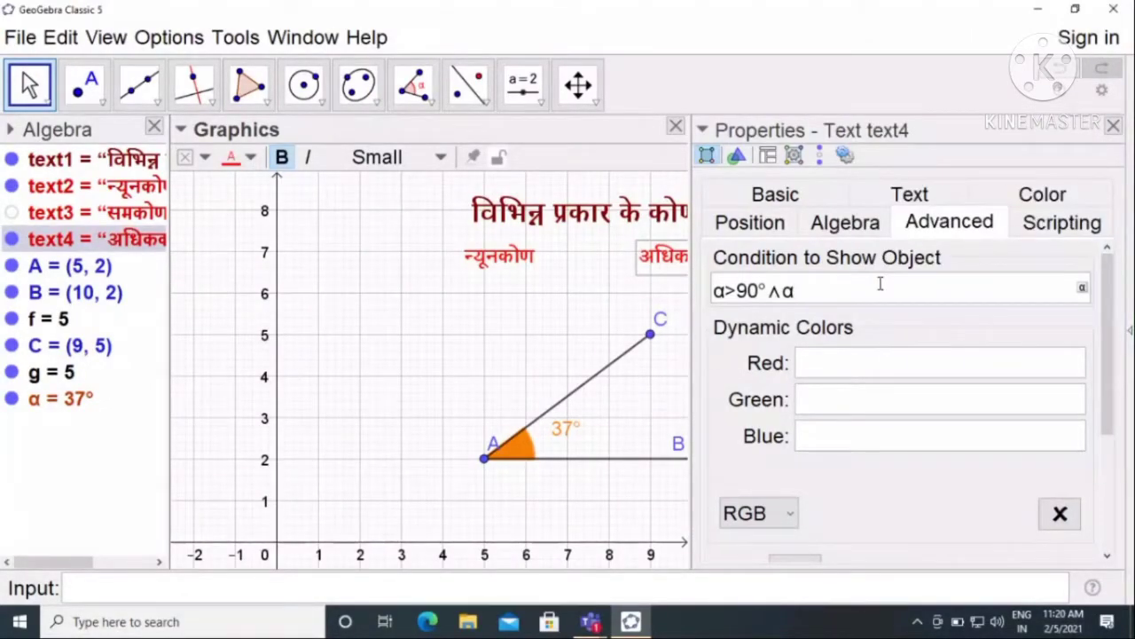
pyautogui.write('<')
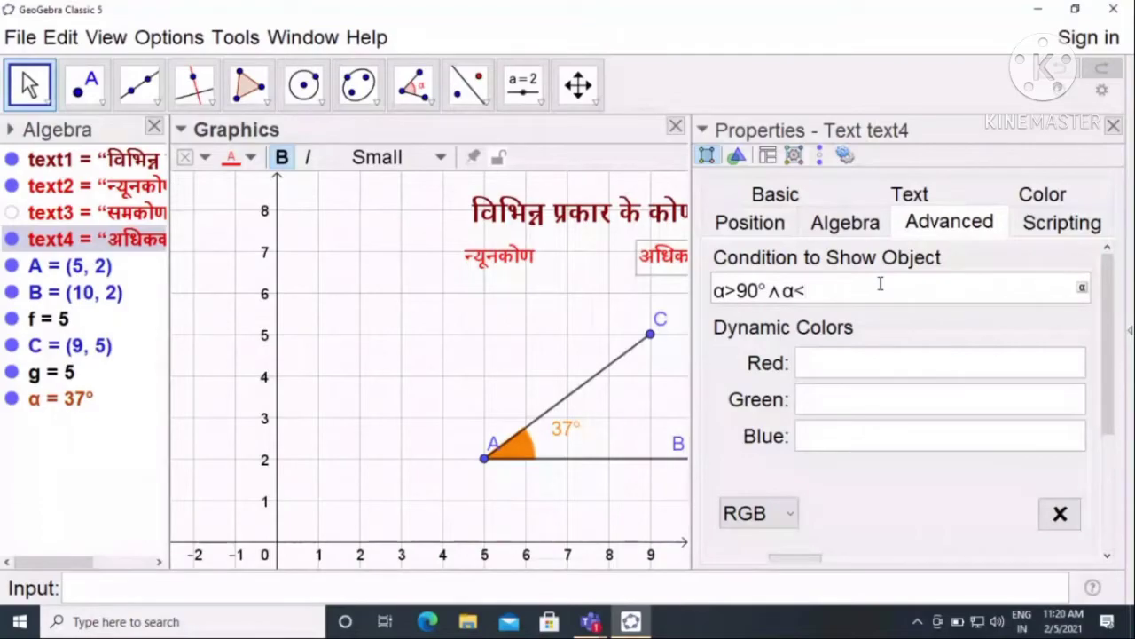
pyautogui.write('180')
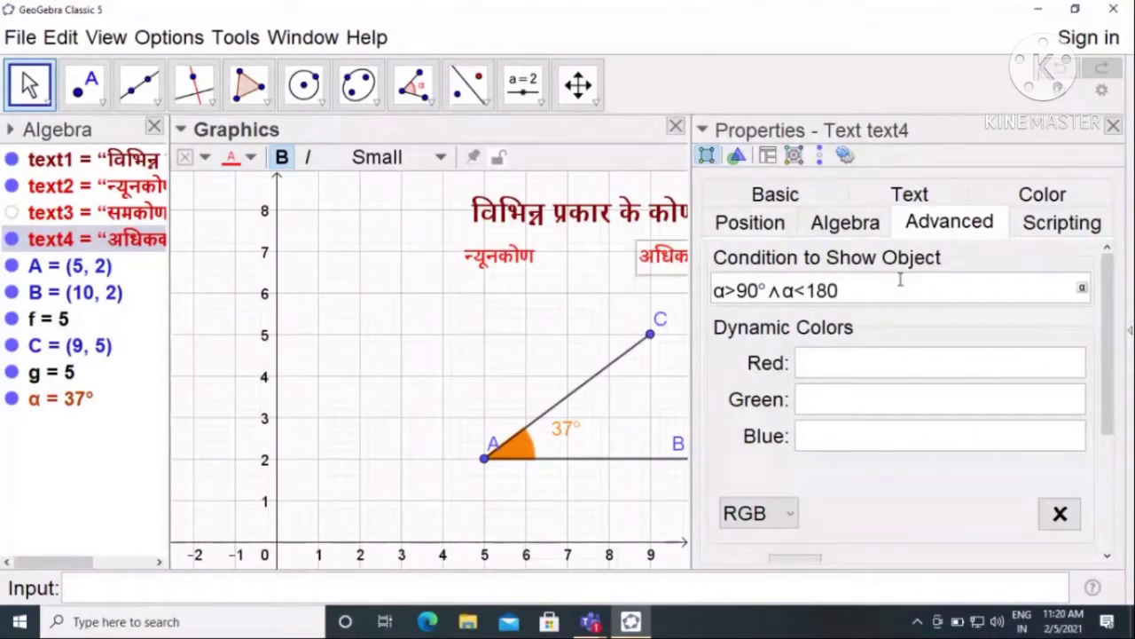
pyautogui.click(1083, 288)
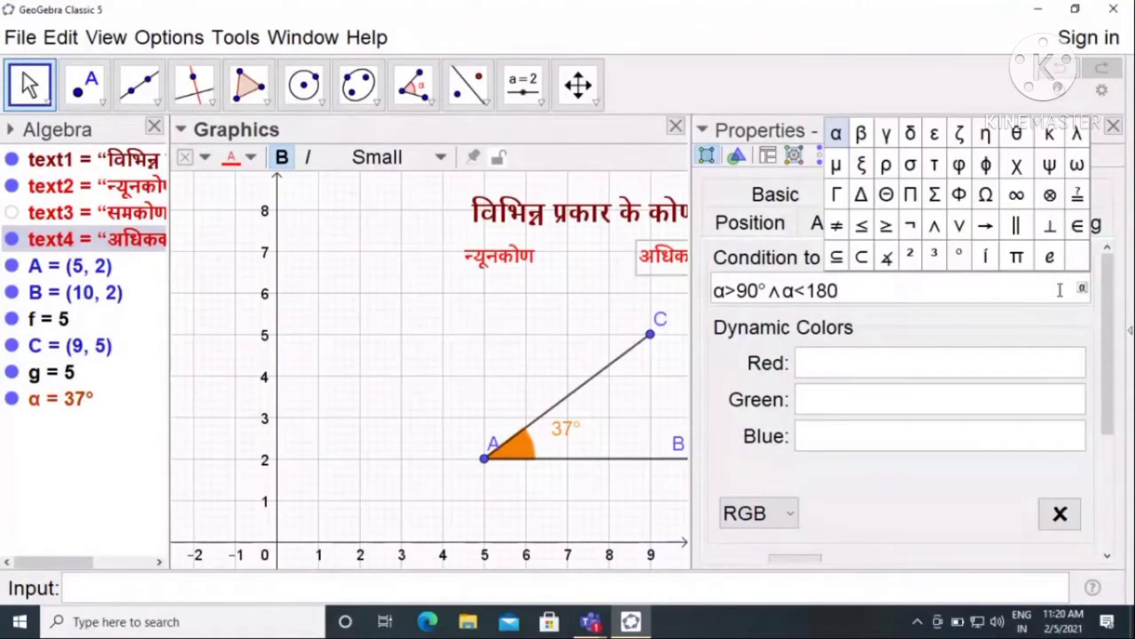
pyautogui.click(960, 255)
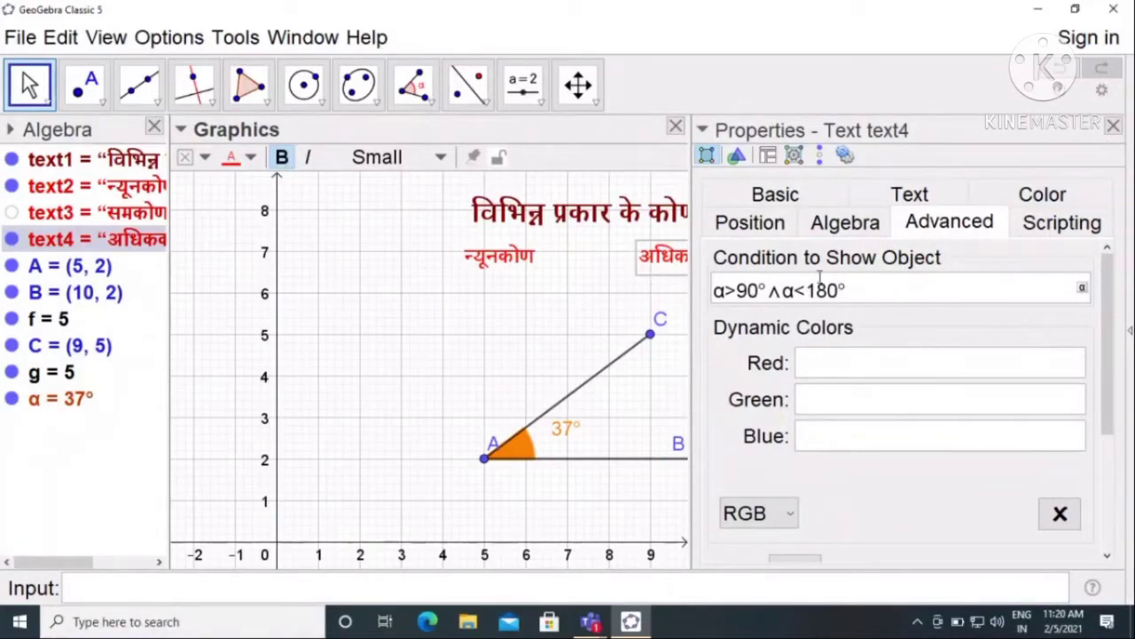
pyautogui.click(1114, 127)
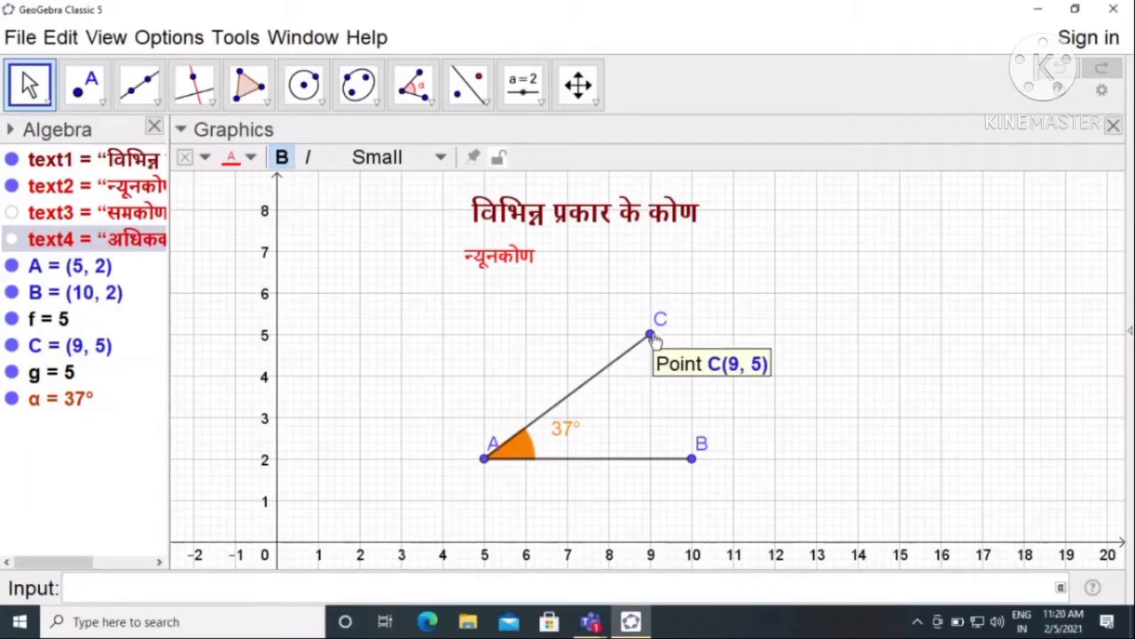
# Test the three type labels by moving point C to about (1, 3), (10, 4), (5, 6) and finally (10, 5).
pyautogui.moveTo(652, 337); pyautogui.dragTo(305, 435)
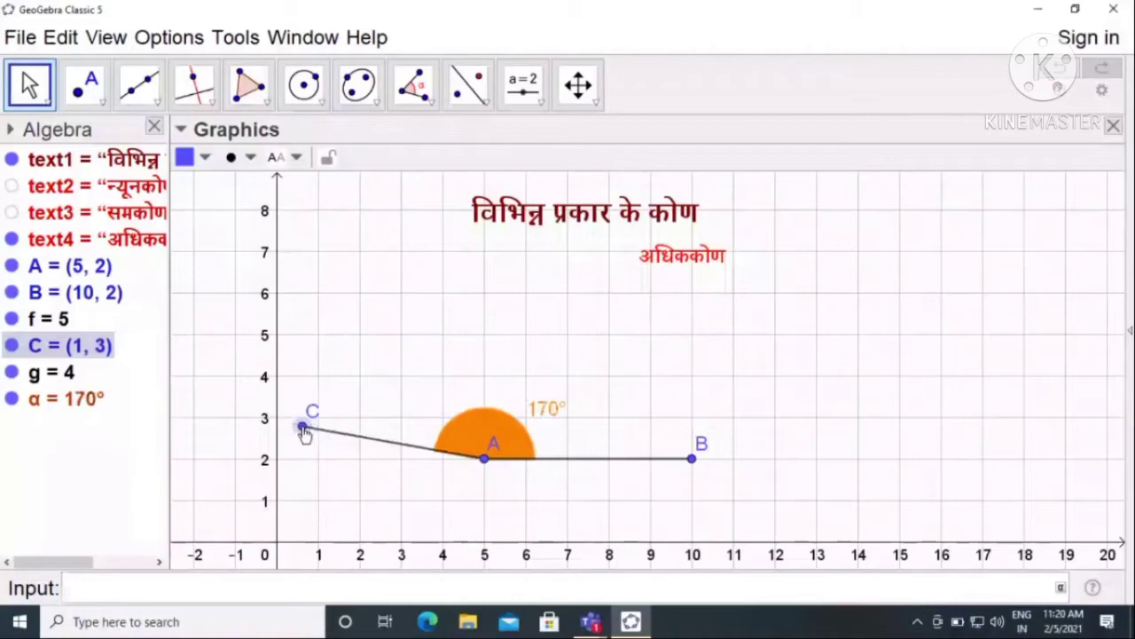
pyautogui.moveTo(304, 432); pyautogui.dragTo(697, 386)
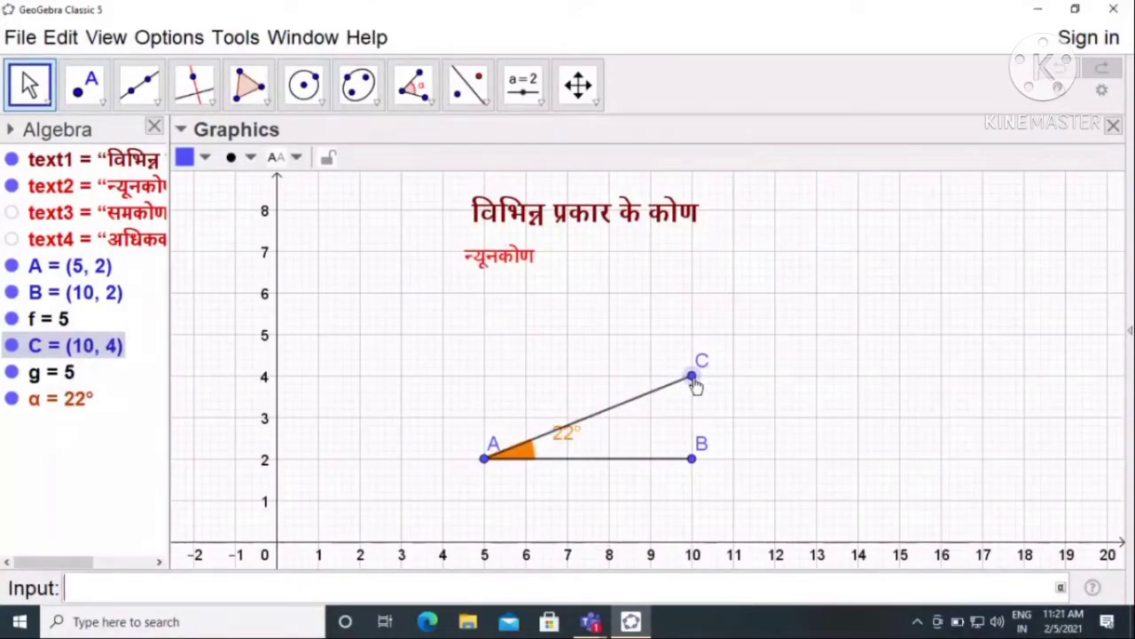
pyautogui.moveTo(695, 382); pyautogui.dragTo(483, 302)
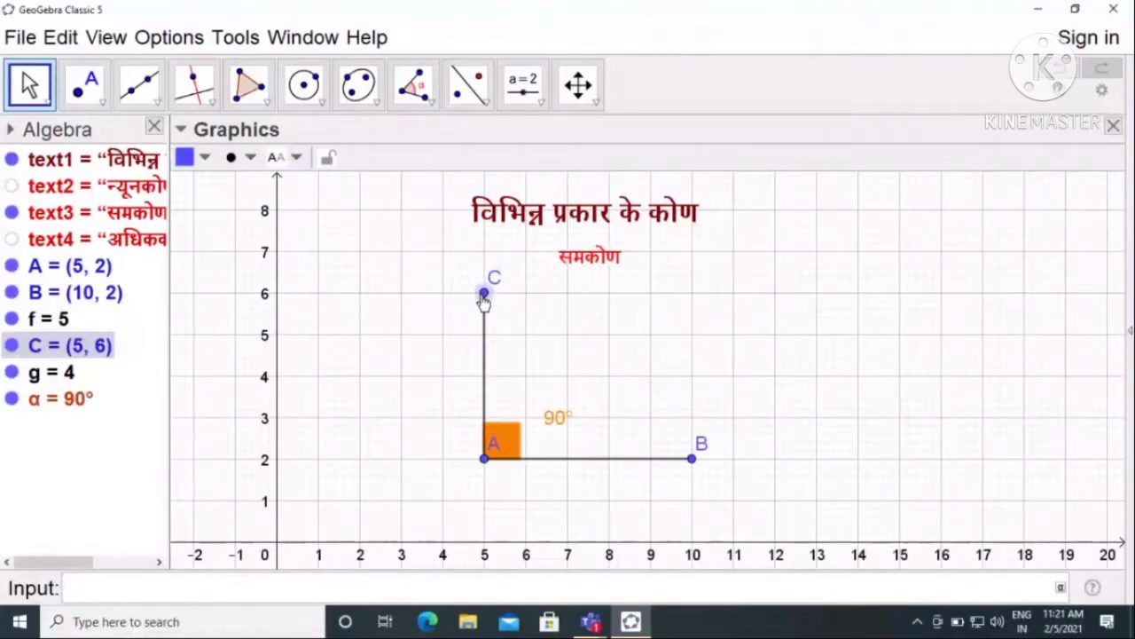
pyautogui.moveTo(484, 301); pyautogui.dragTo(686, 332)
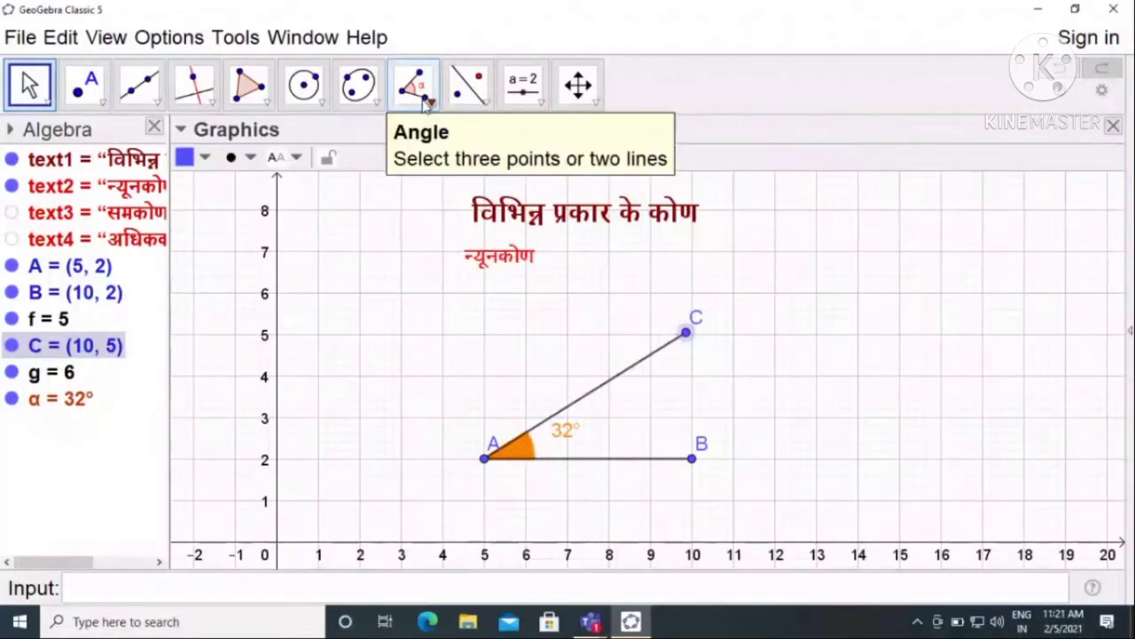
# Review the orange angle's color properties, close them and move point C to (10, 6).
pyautogui.doubleClick(528, 464)
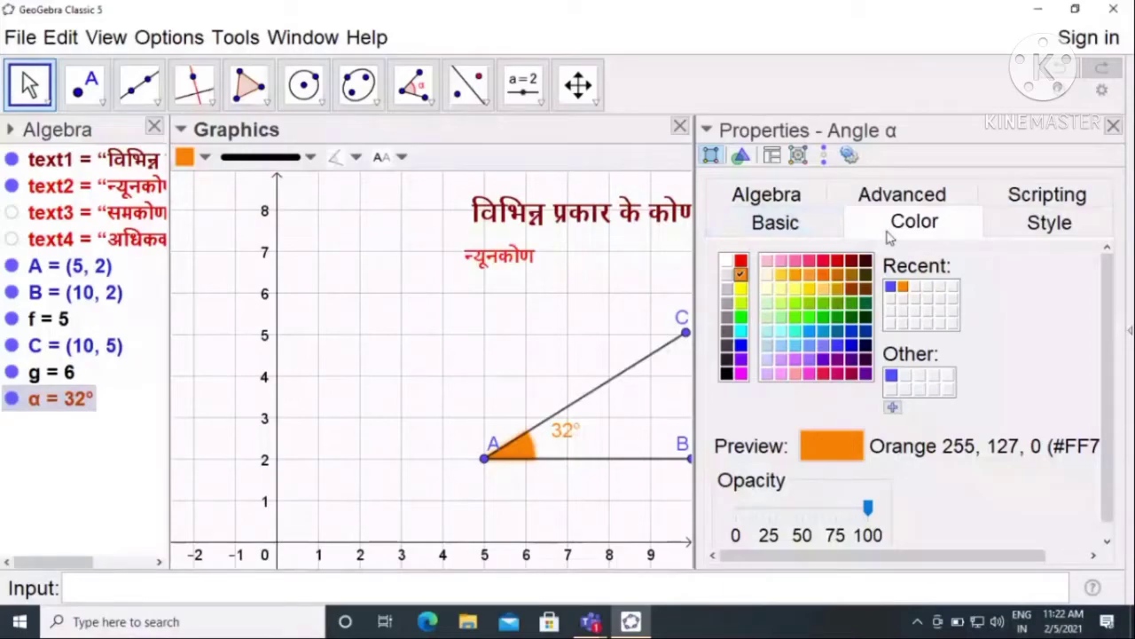
pyautogui.press('Escape')
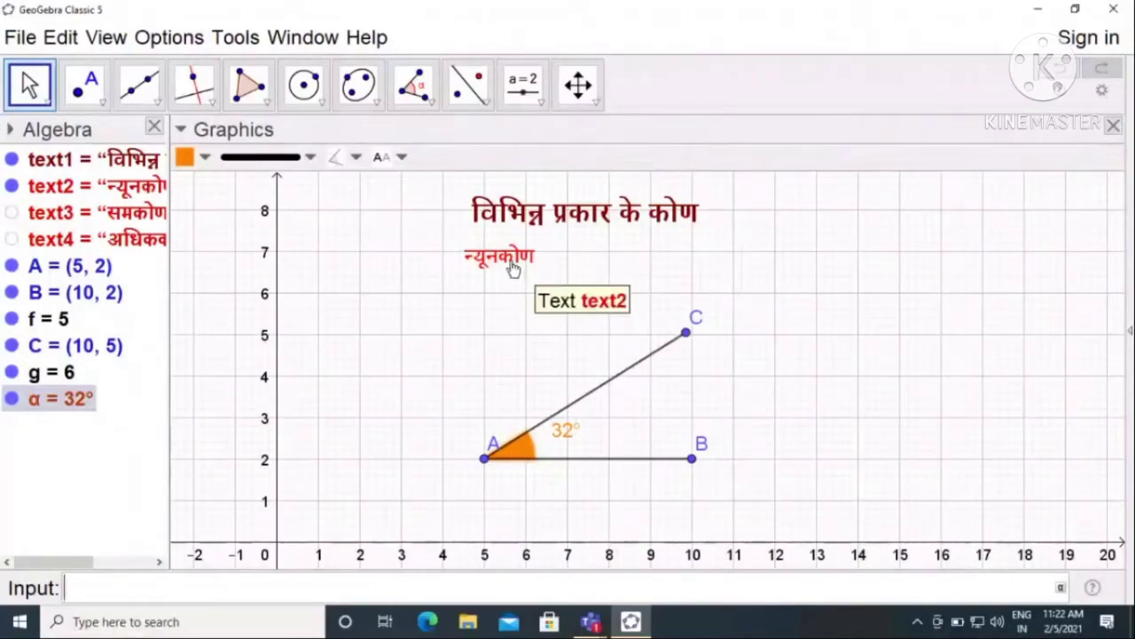
pyautogui.moveTo(686, 340); pyautogui.dragTo(692, 293)
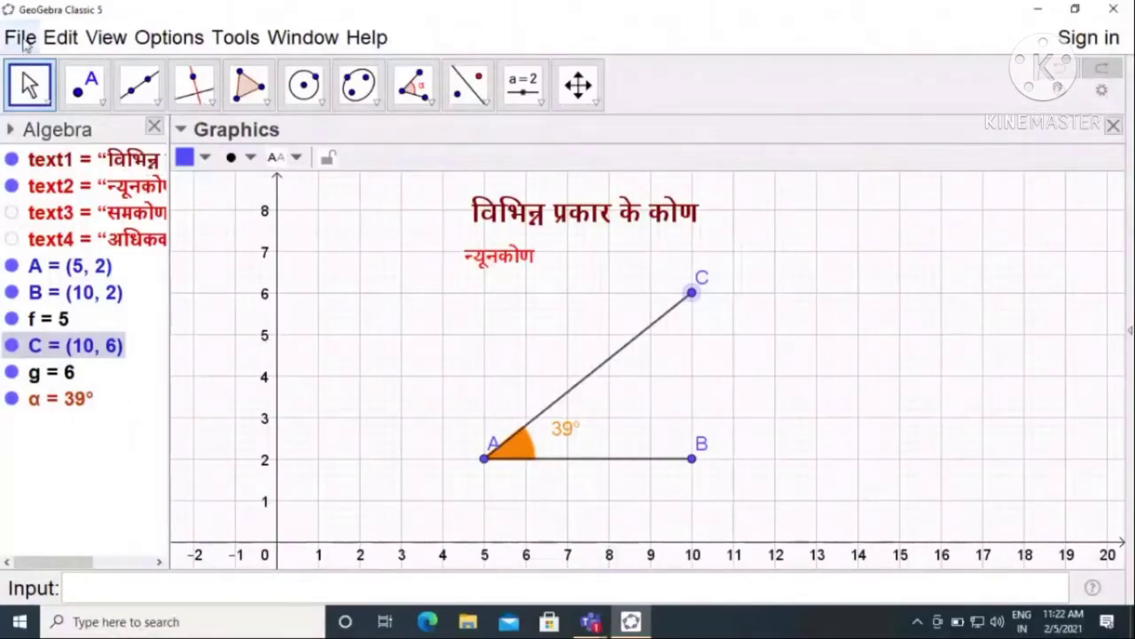
# Start a new blank file without saving the angle worksheet.
pyautogui.click(23, 41)
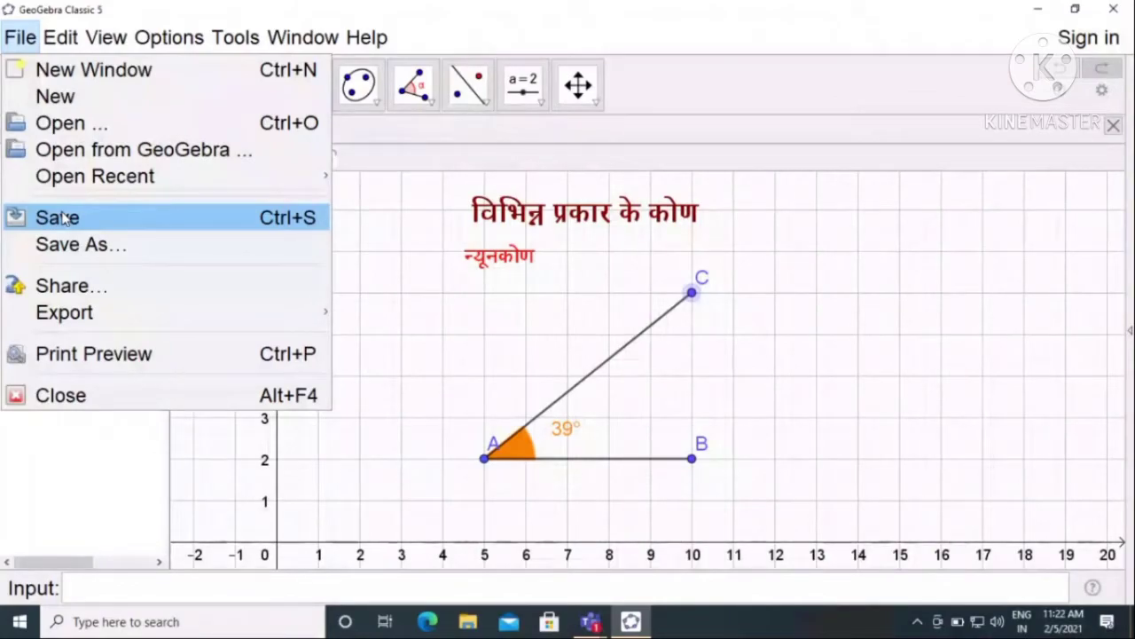
pyautogui.click(756, 257)
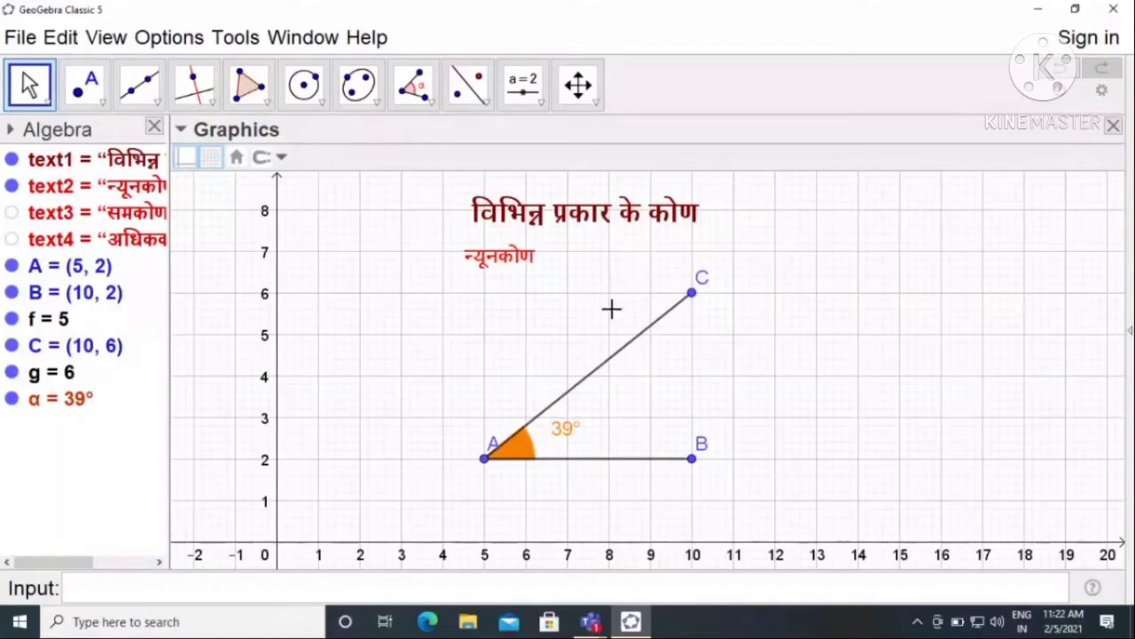
pyautogui.click(18, 37)
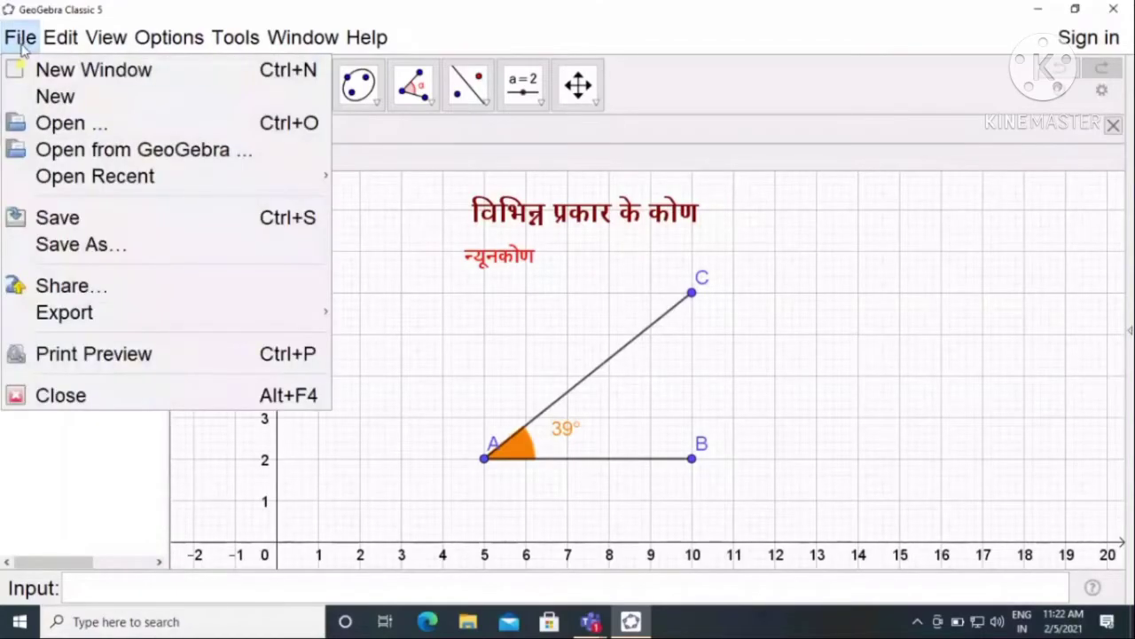
pyautogui.click(32, 92)
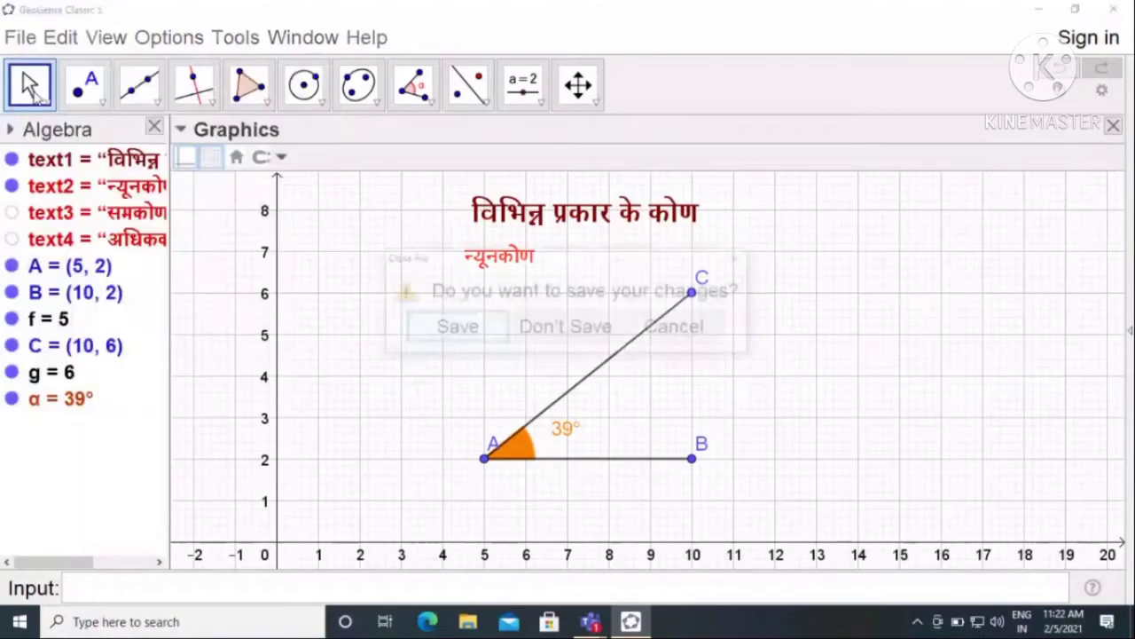
pyautogui.click(599, 330)
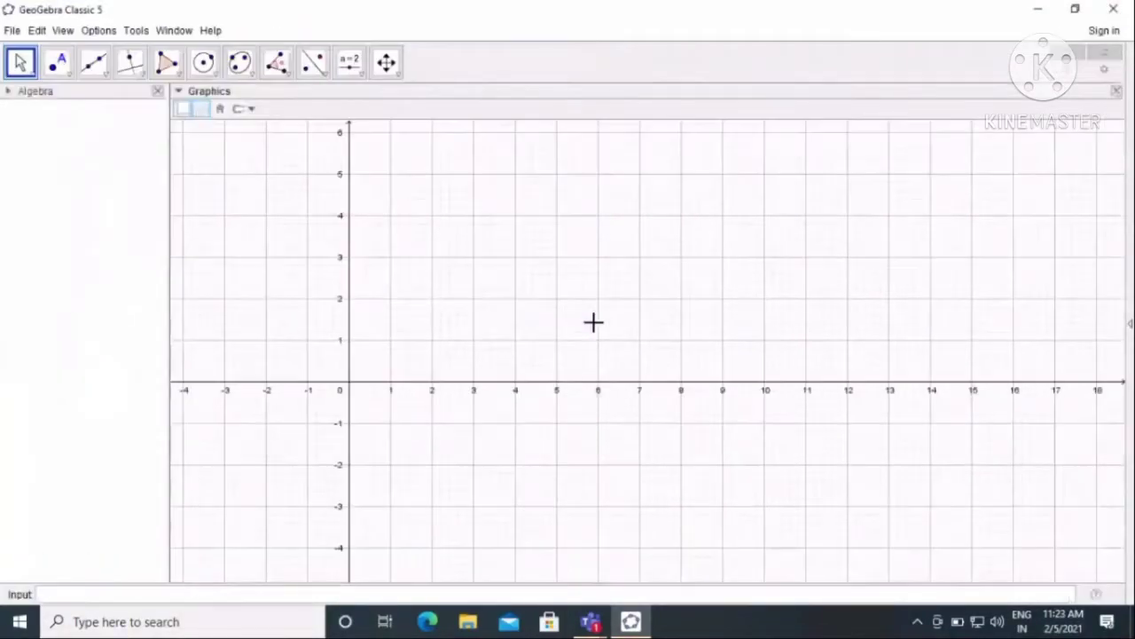
# Set the font size of the new worksheet to 24 pt.
pyautogui.moveTo(437, 258); pyautogui.dragTo(395, 360)
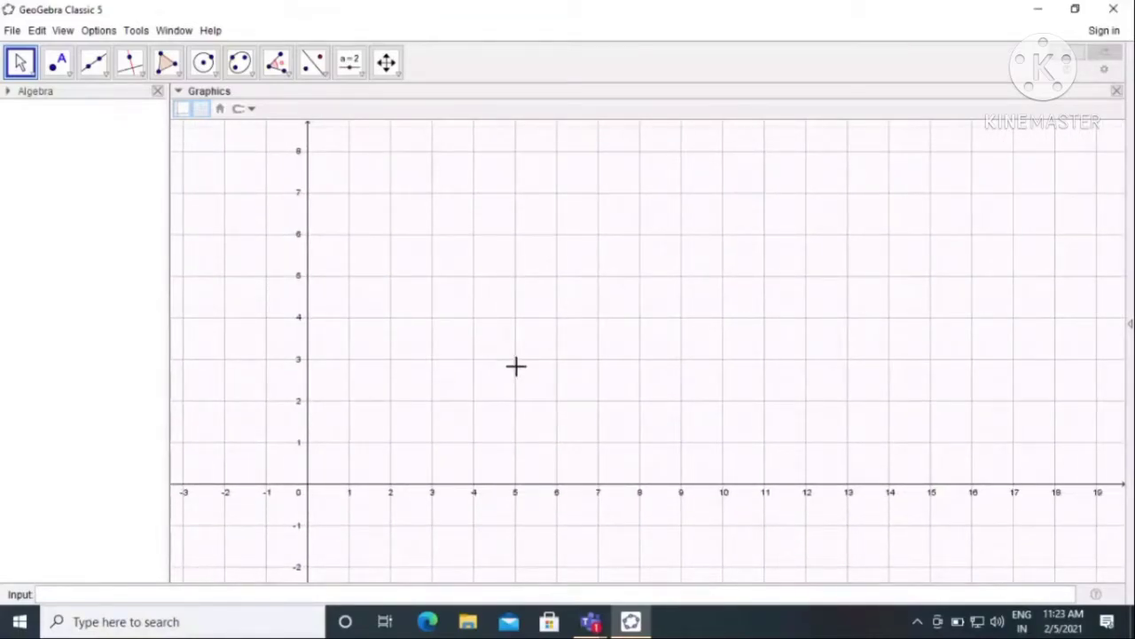
pyautogui.click(99, 30)
pyautogui.moveTo(117, 108)
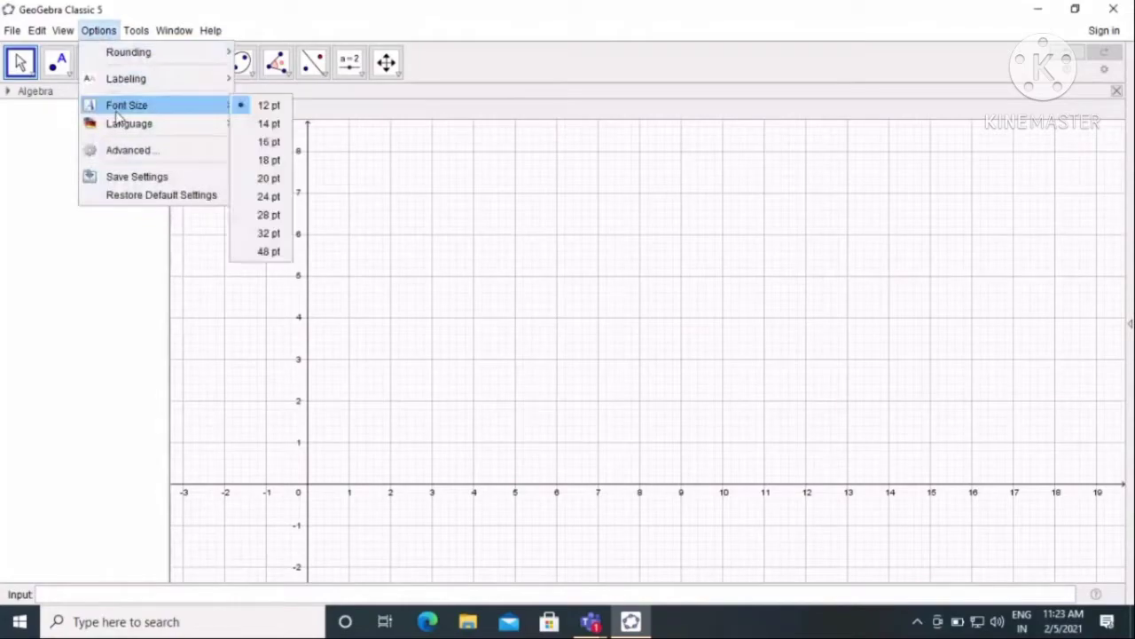
pyautogui.click(264, 196)
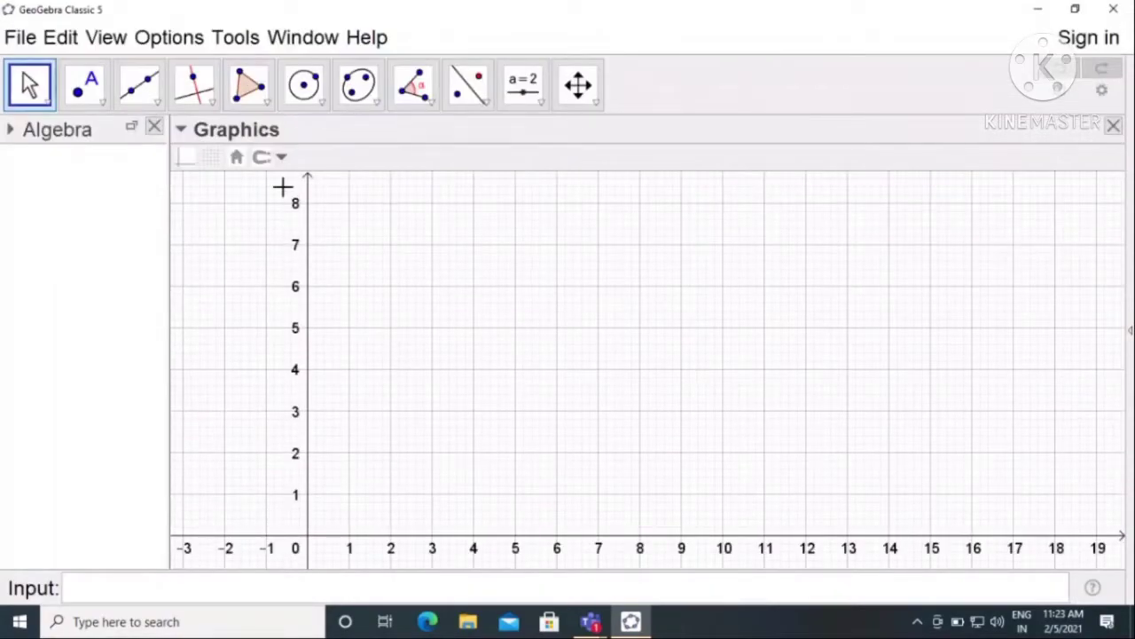
# Set the rounding of the new worksheet to 0 decimal places.
pyautogui.click(168, 39)
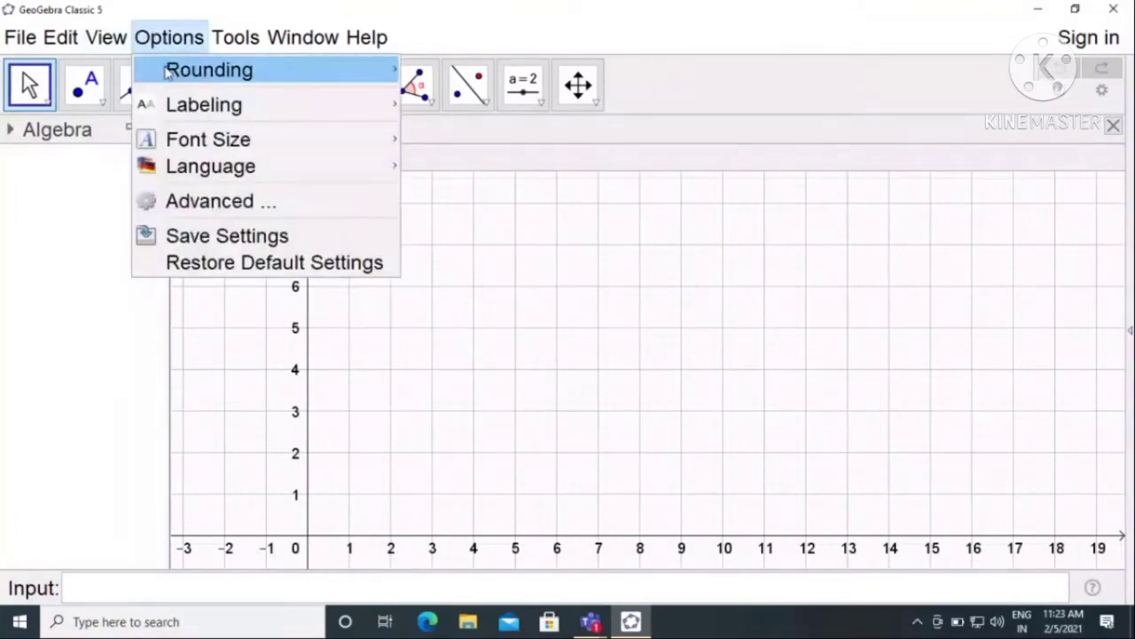
pyautogui.moveTo(169, 71)
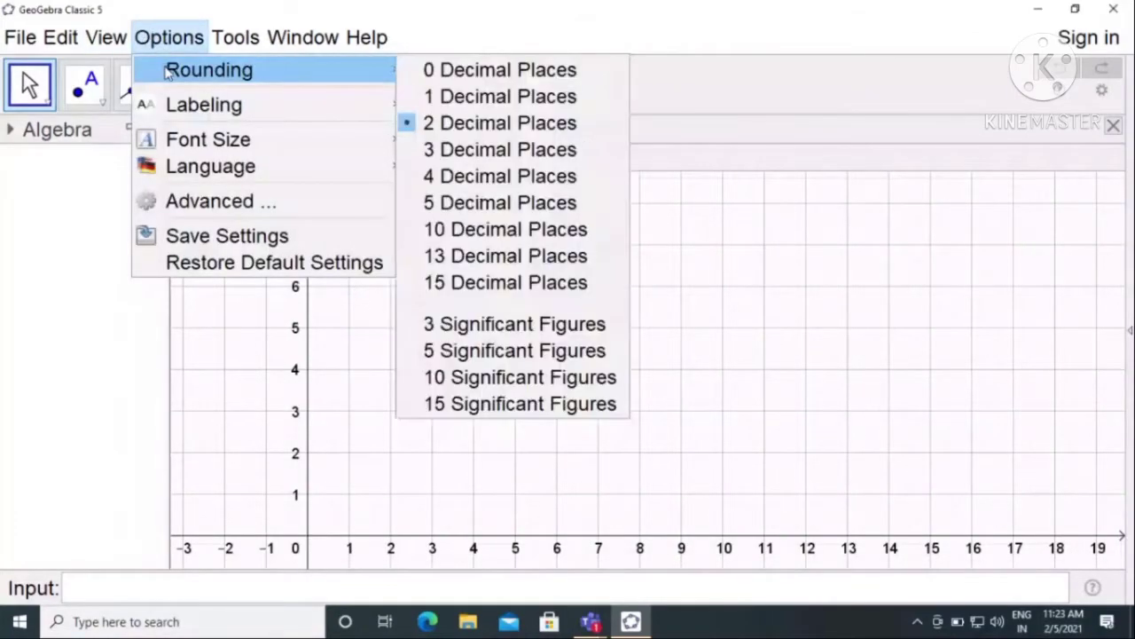
pyautogui.click(428, 74)
# Start a new text object at about (7, 6) and switch the input language to Hindi with Google Input Tools.
pyautogui.moveTo(372, 456)
pyautogui.mouseDown()
pyautogui.moveTo(465, 430)
pyautogui.moveTo(486, 329)
pyautogui.moveTo(446, 421)
pyautogui.moveTo(372, 434)
pyautogui.mouseUp()
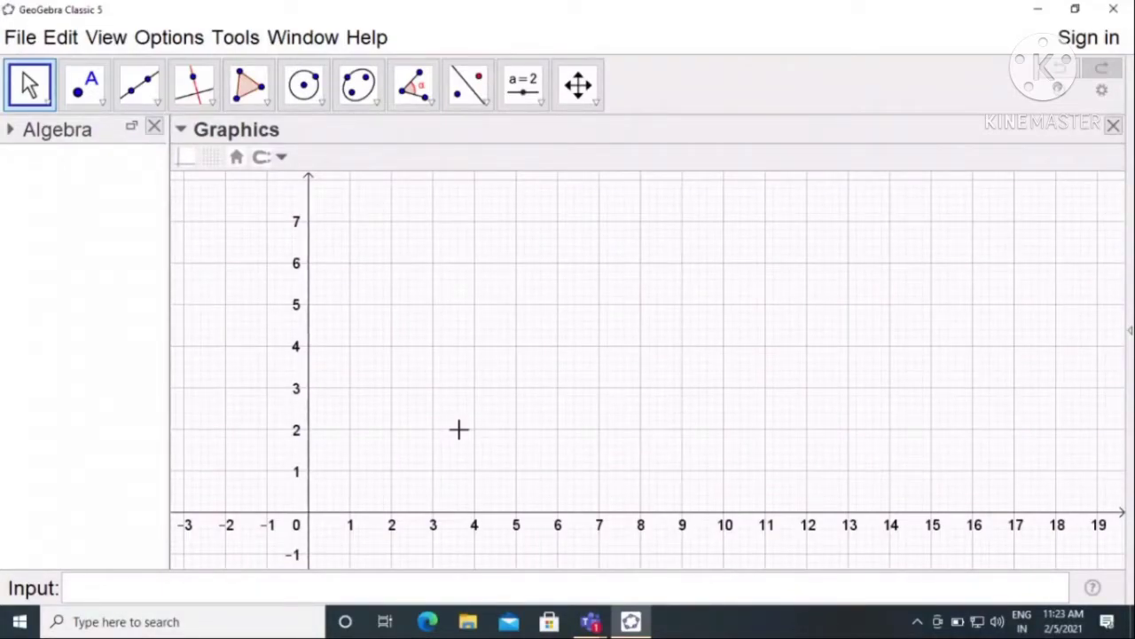
pyautogui.click(534, 99)
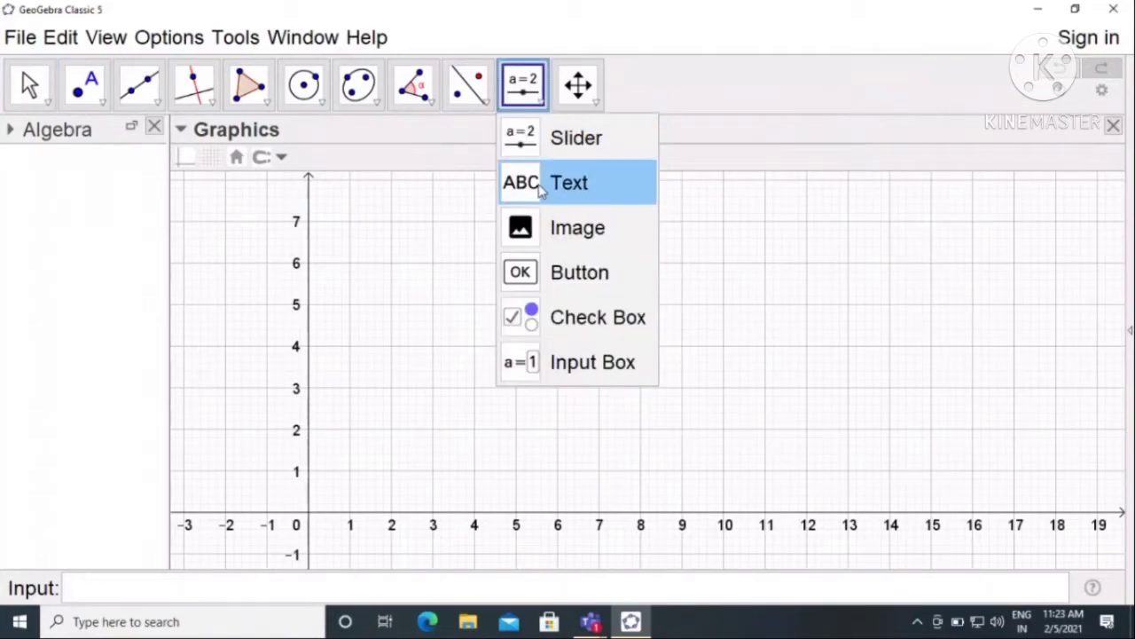
pyautogui.click(539, 190)
pyautogui.click(603, 271)
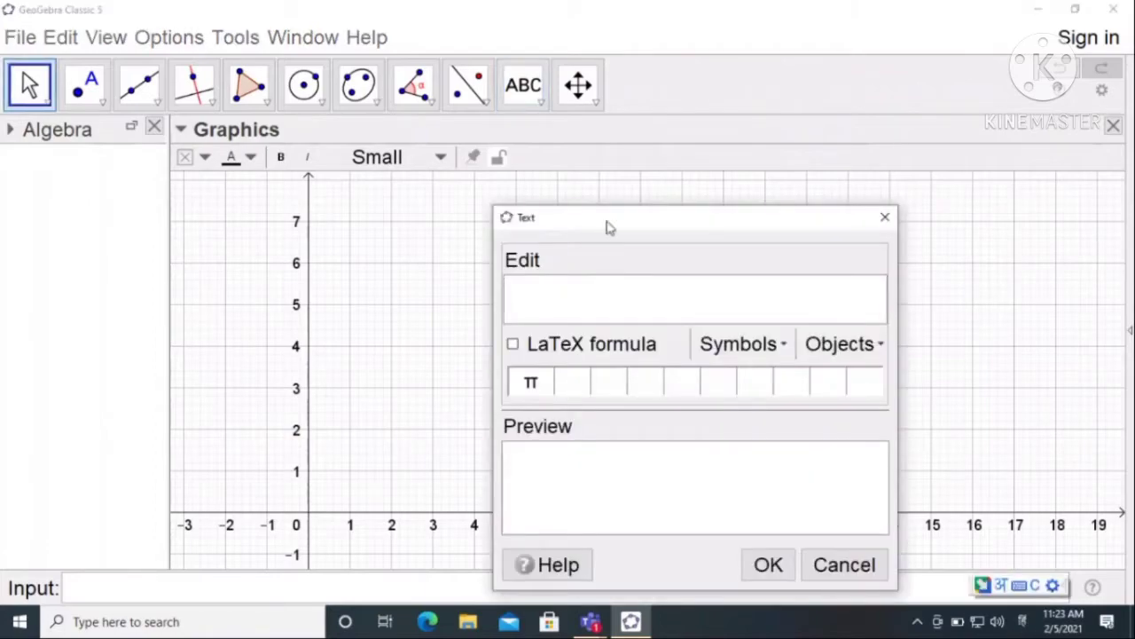
pyautogui.moveTo(606, 219); pyautogui.dragTo(666, 146)
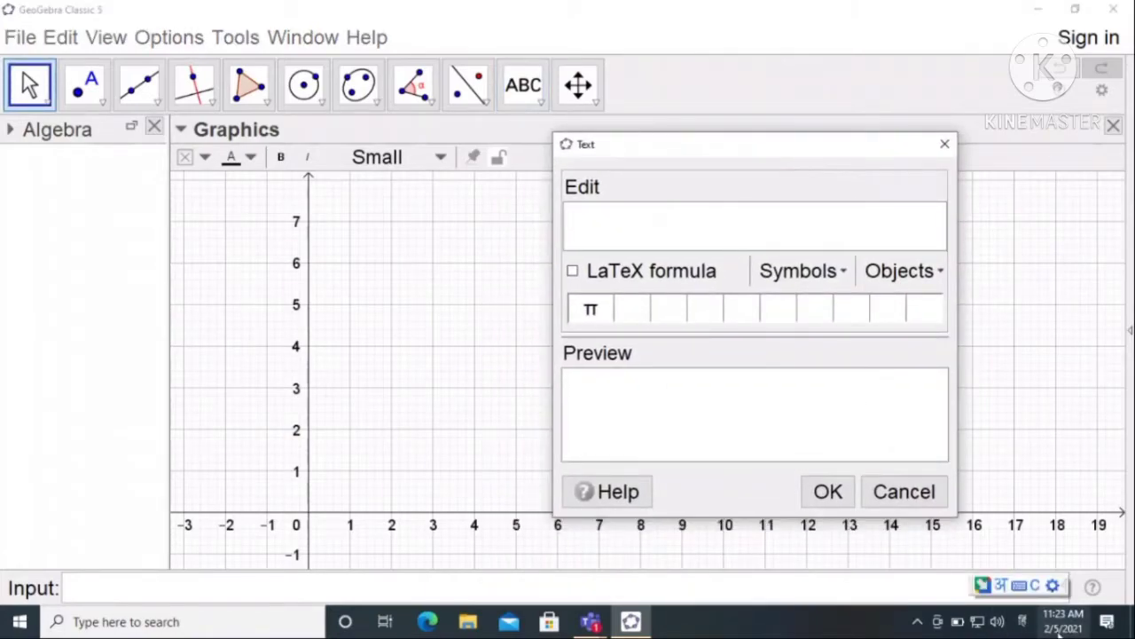
pyautogui.click(1022, 621)
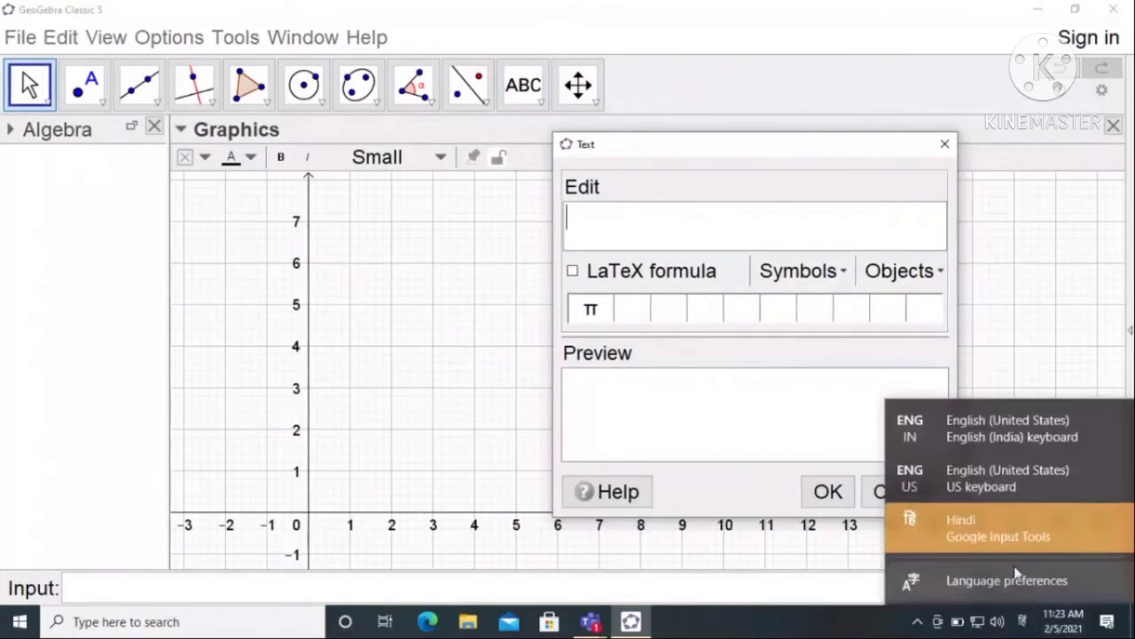
pyautogui.click(1002, 527)
# Enter कोटिपूरक कोण as the worksheet's title text and place it on the graphics view.
pyautogui.write('koti')
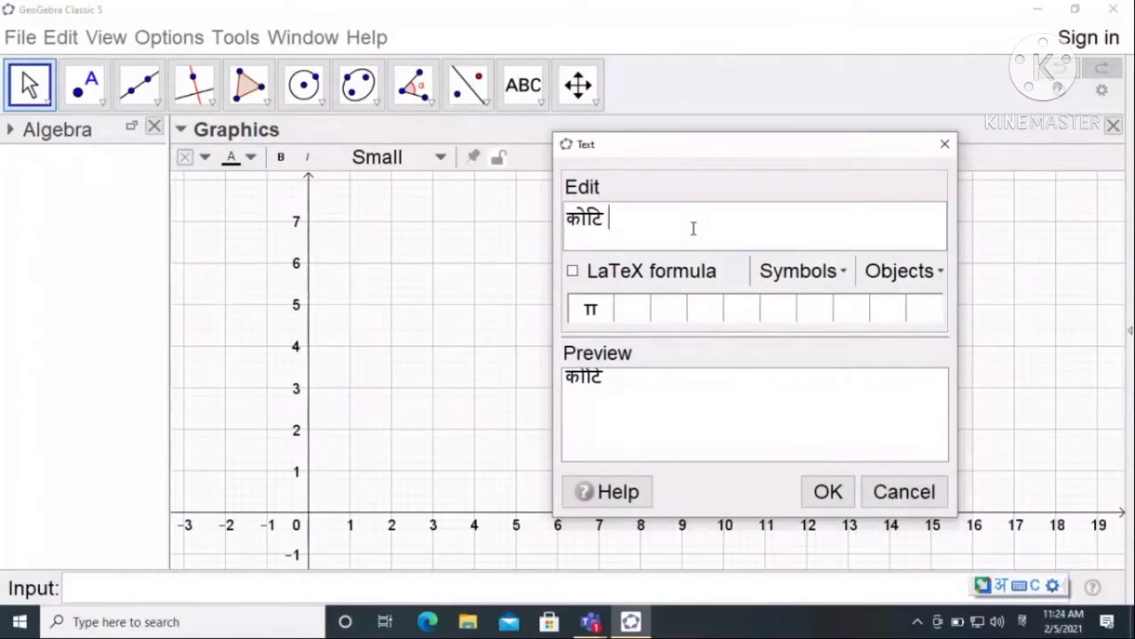
pyautogui.press('BackSpace')
pyautogui.write('poorak')
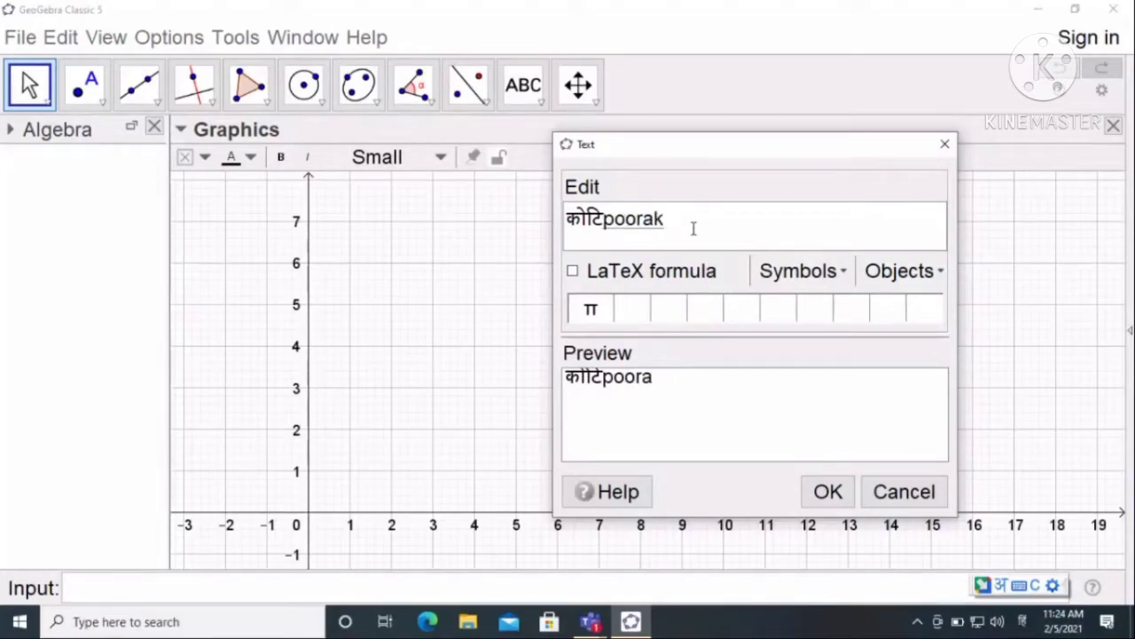
pyautogui.press('BackSpace')
pyautogui.press('BackSpace')
pyautogui.press('BackSpace')
pyautogui.press('BackSpace')
pyautogui.press('BackSpace')
pyautogui.press('BackSpace')
pyautogui.write('पूरक kon')
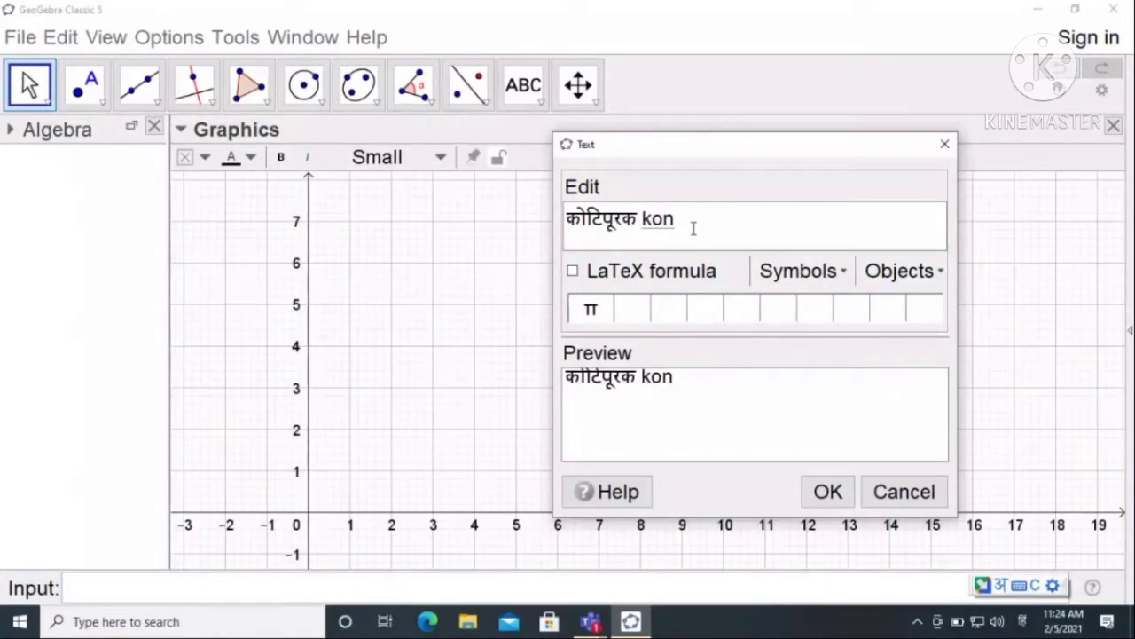
pyautogui.click(827, 492)
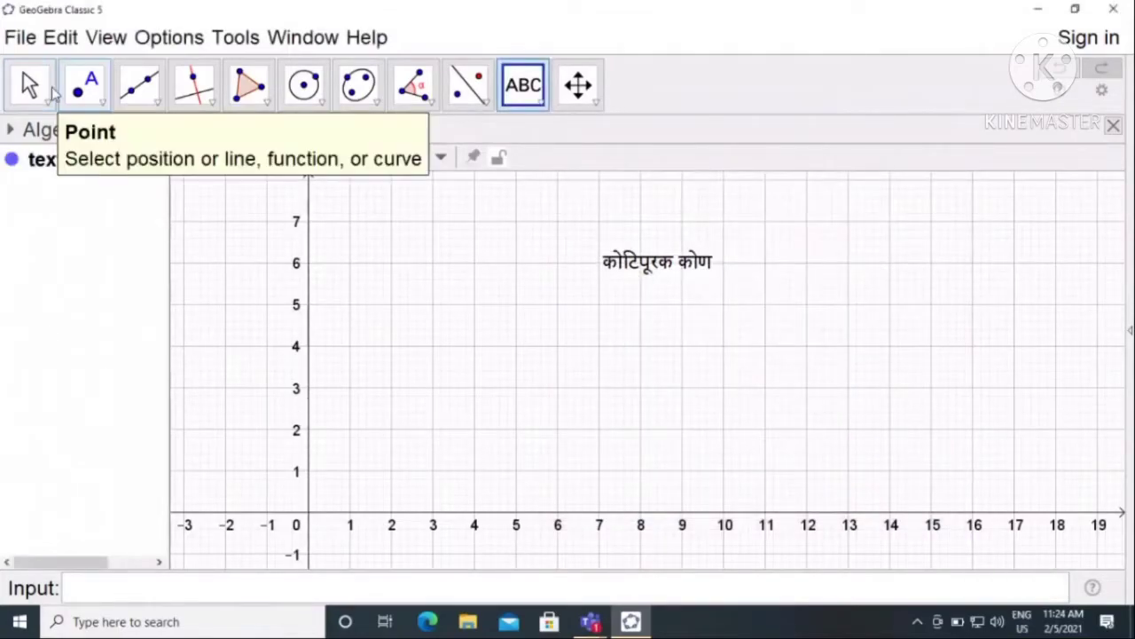
# Move the title above the y = 7 grid line and format it blue, bold and Medium size.
pyautogui.click(29, 86)
pyautogui.moveTo(668, 279); pyautogui.dragTo(558, 217)
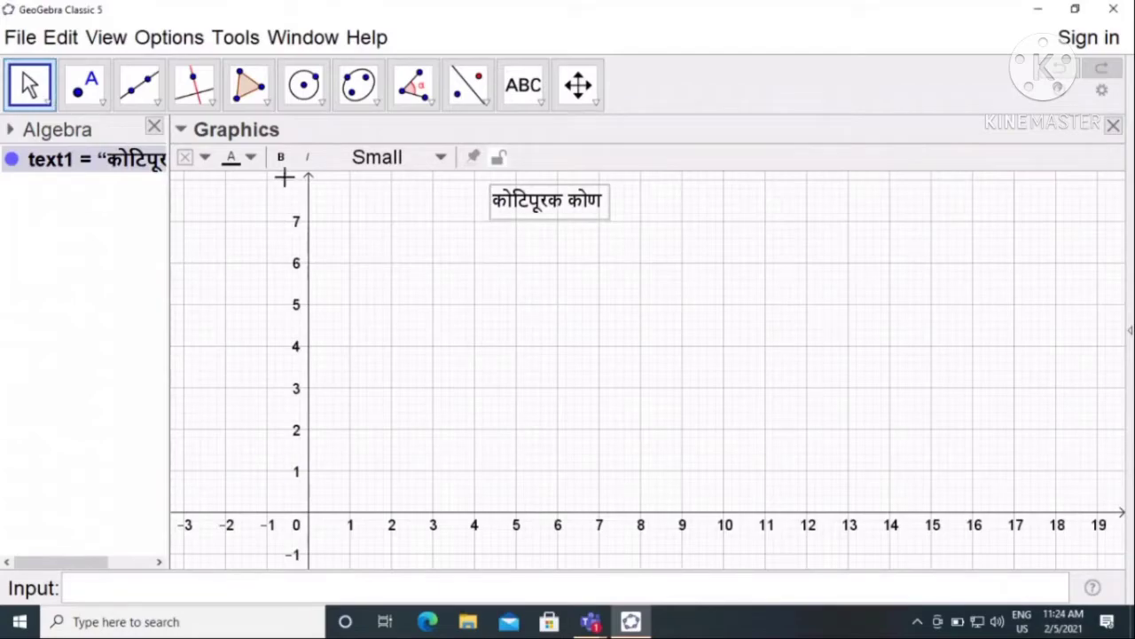
pyautogui.click(253, 163)
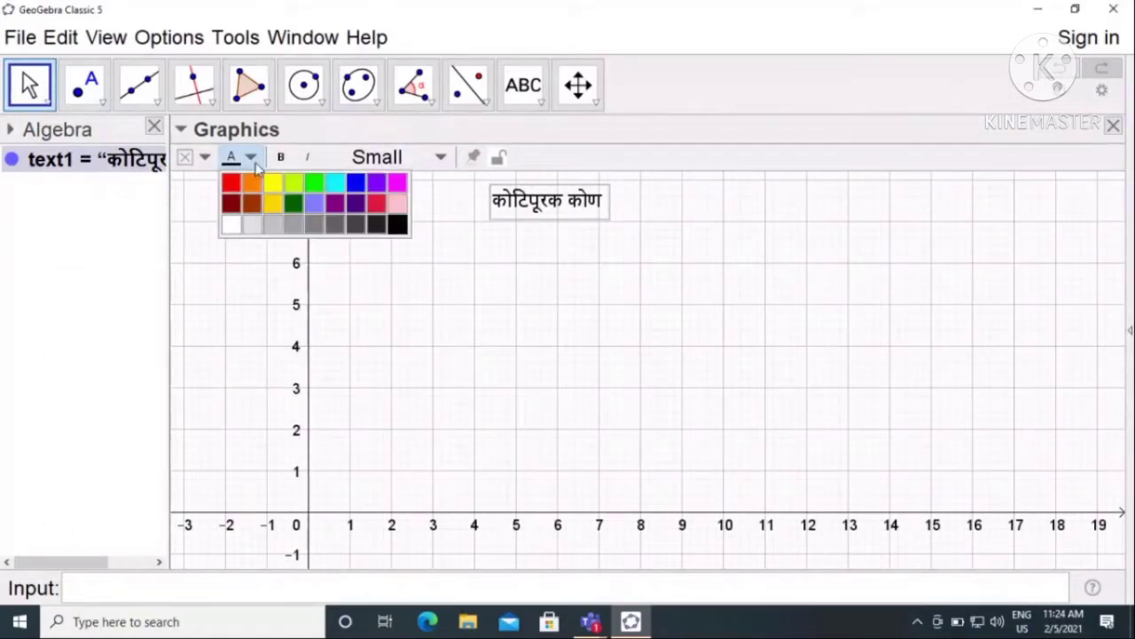
pyautogui.click(355, 183)
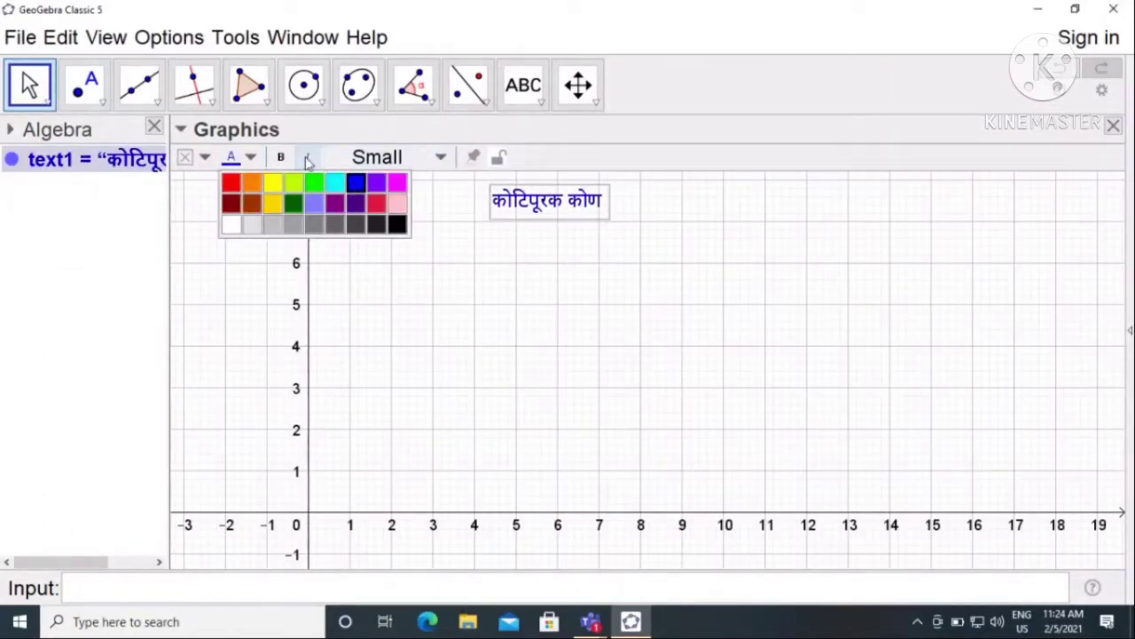
pyautogui.click(280, 157)
pyautogui.click(400, 157)
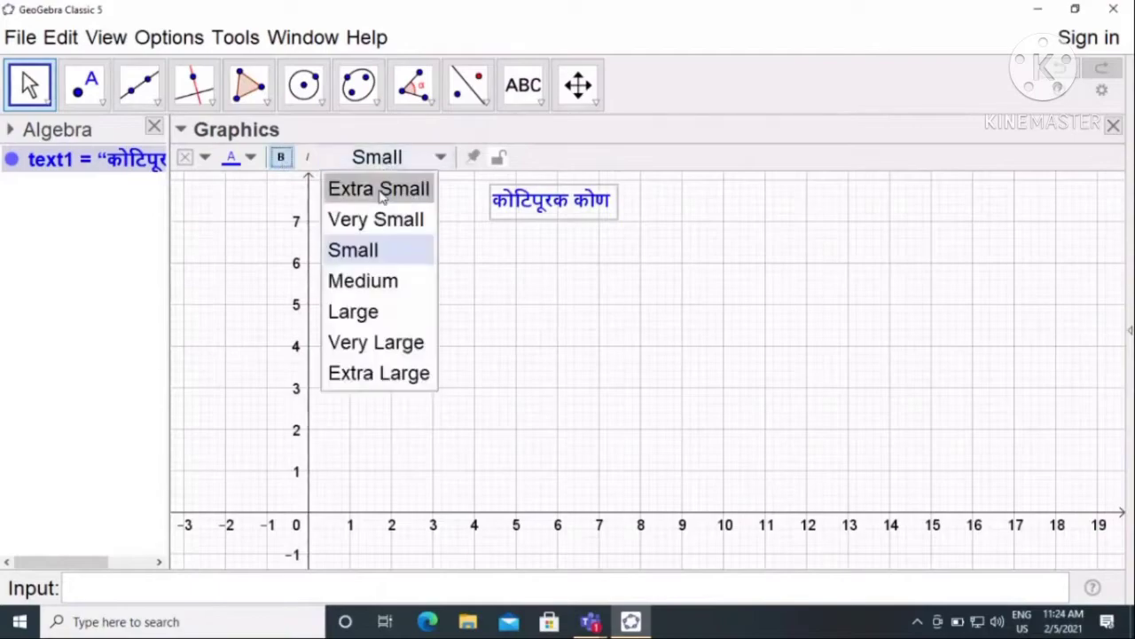
pyautogui.click(383, 280)
pyautogui.moveTo(550, 205)
pyautogui.mouseDown()
pyautogui.moveTo(612, 219)
pyautogui.moveTo(560, 214)
pyautogui.mouseUp()
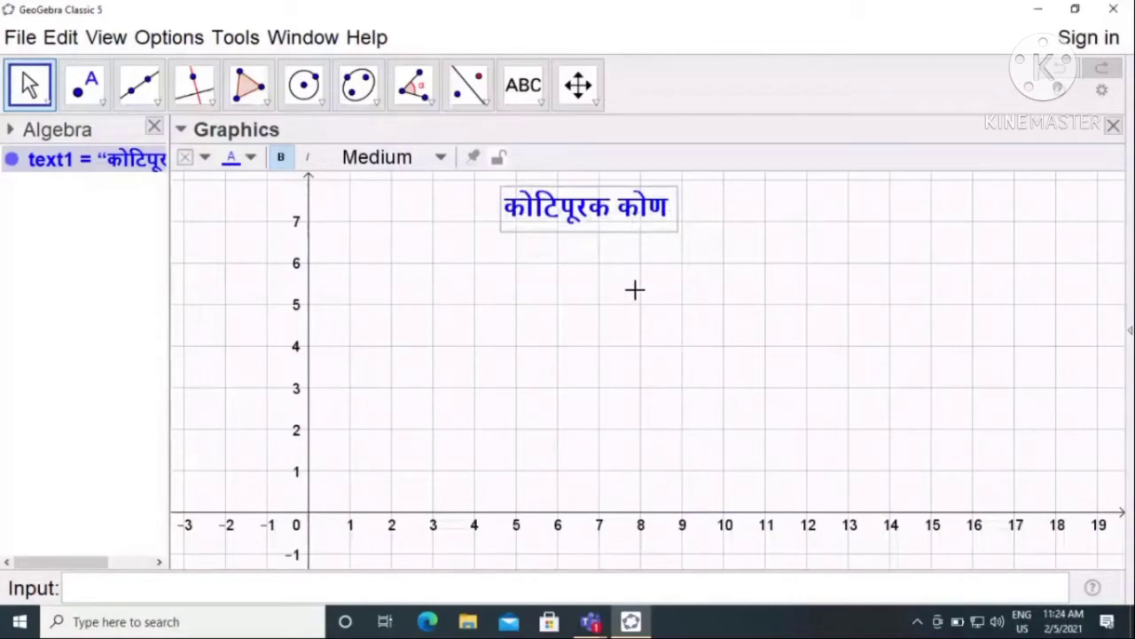
pyautogui.click(635, 289)
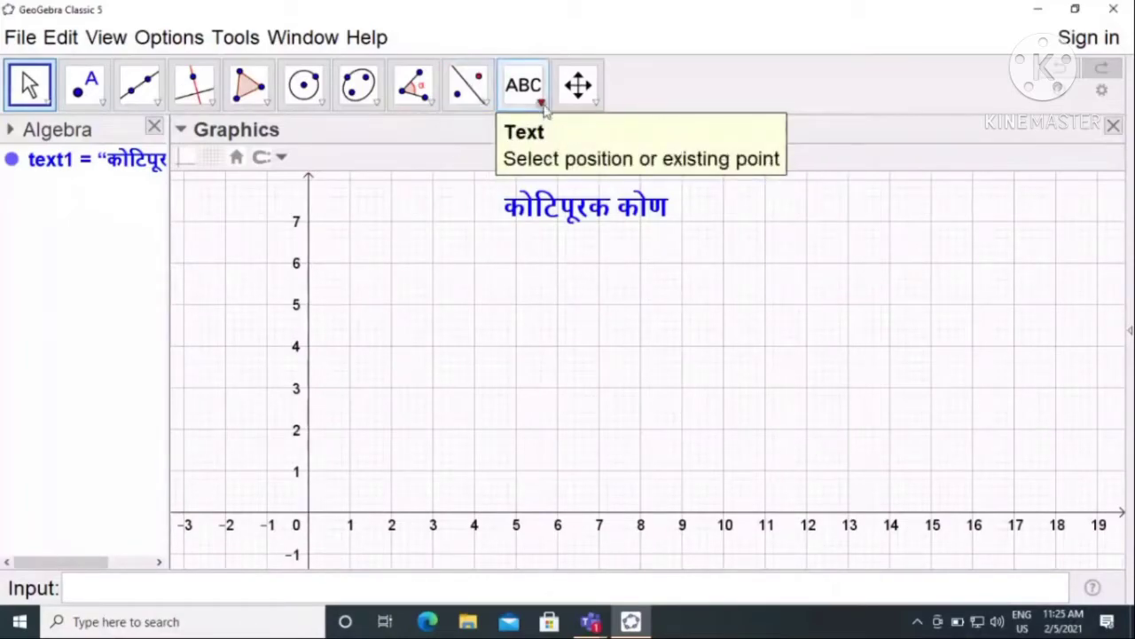
# Start a slider at about (11, 4), set its type to Angle and review its slider and animation settings.
pyautogui.click(519, 93)
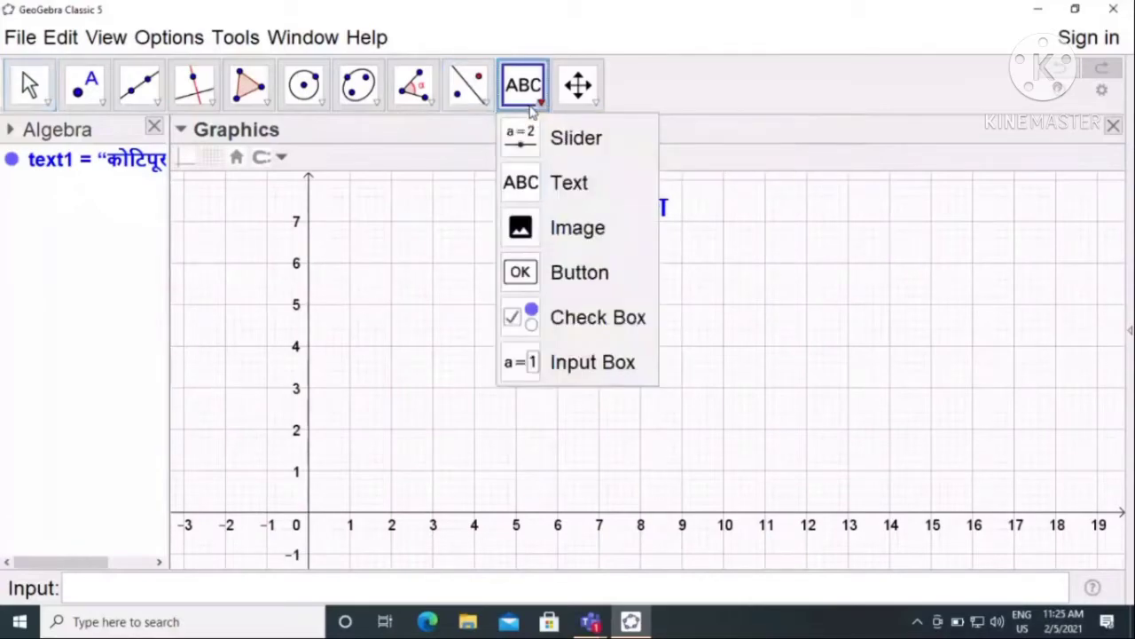
pyautogui.click(543, 149)
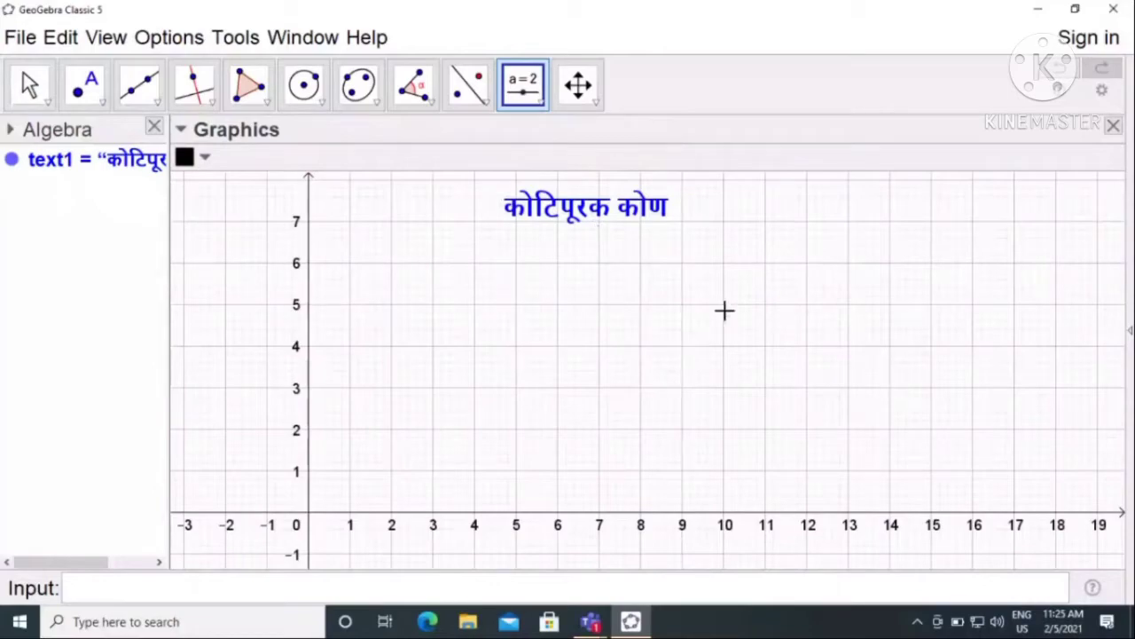
pyautogui.click(755, 351)
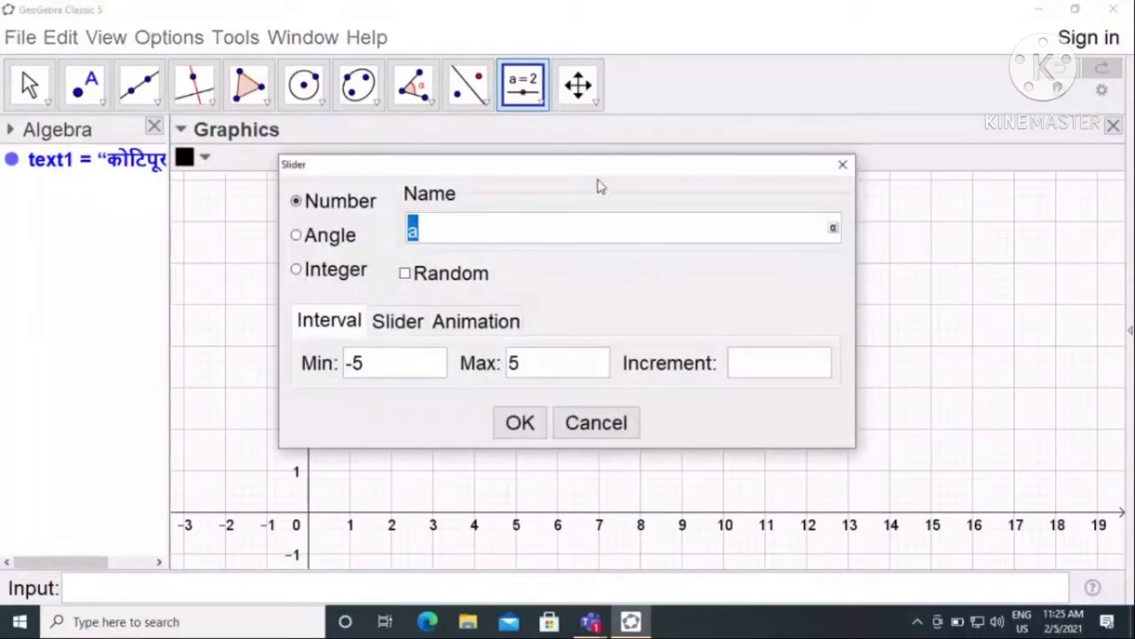
pyautogui.moveTo(586, 172); pyautogui.dragTo(903, 185)
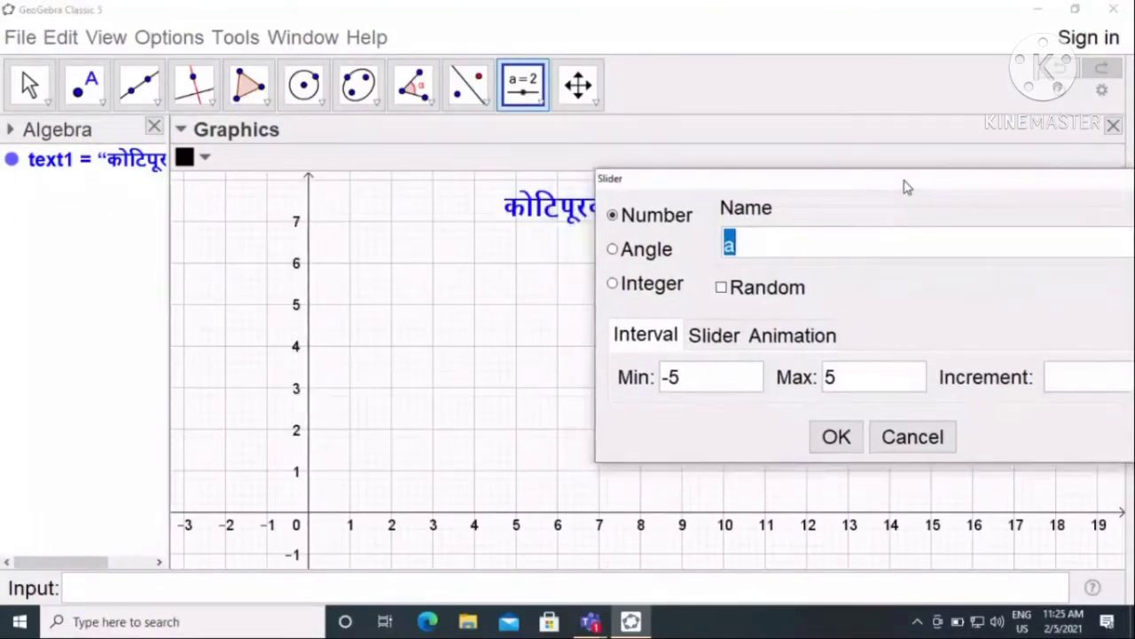
pyautogui.click(614, 251)
pyautogui.moveTo(809, 188); pyautogui.dragTo(746, 157)
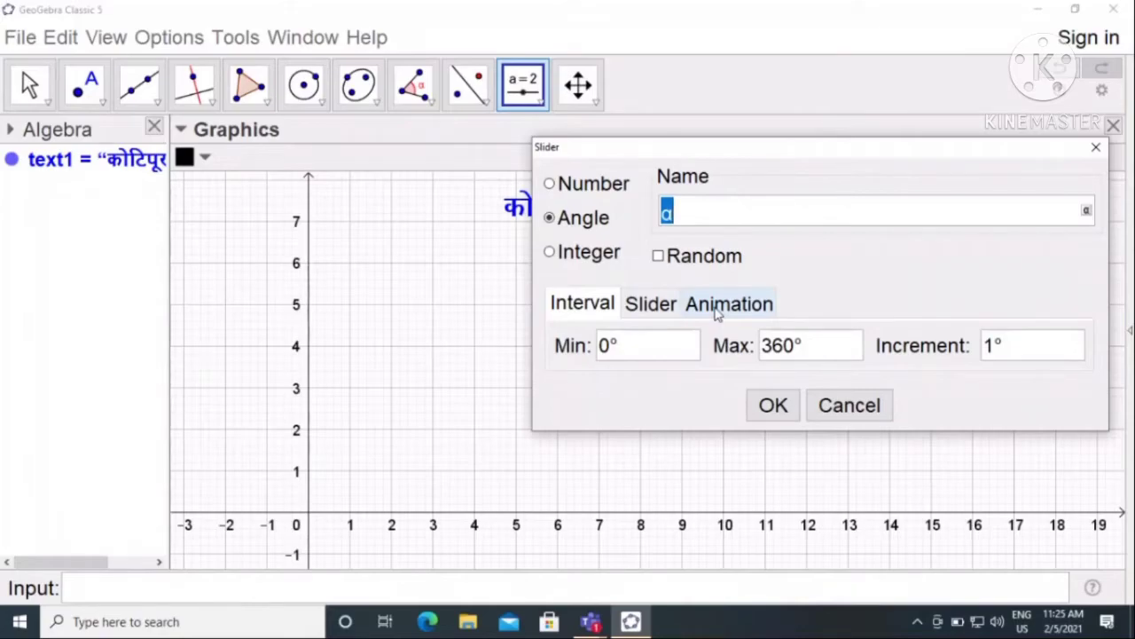
pyautogui.click(653, 304)
pyautogui.click(729, 303)
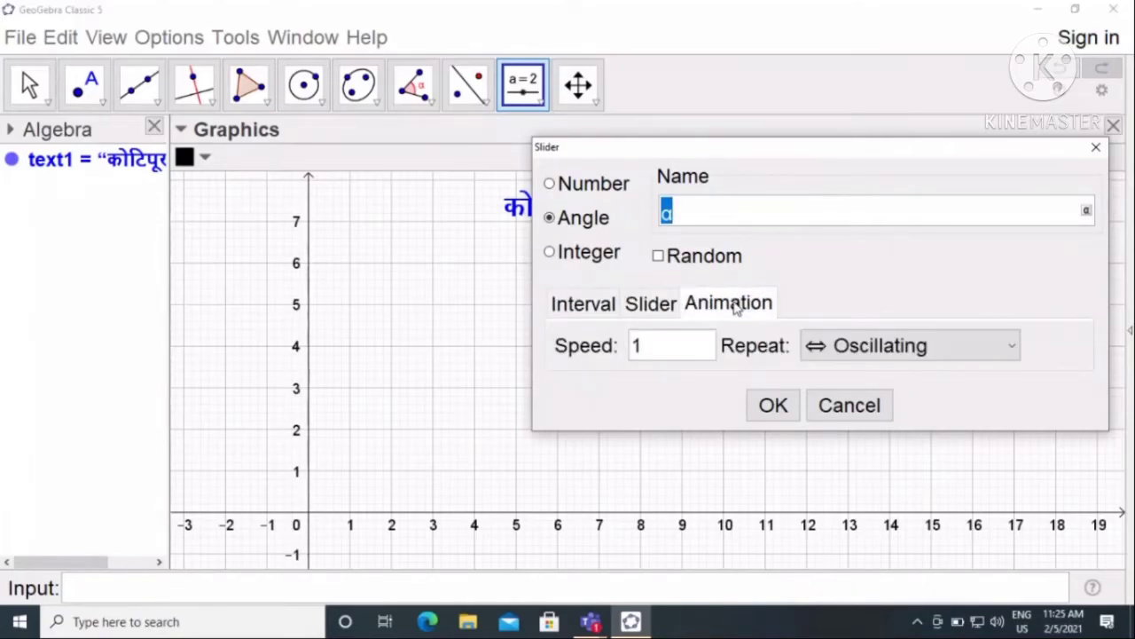
pyautogui.click(584, 304)
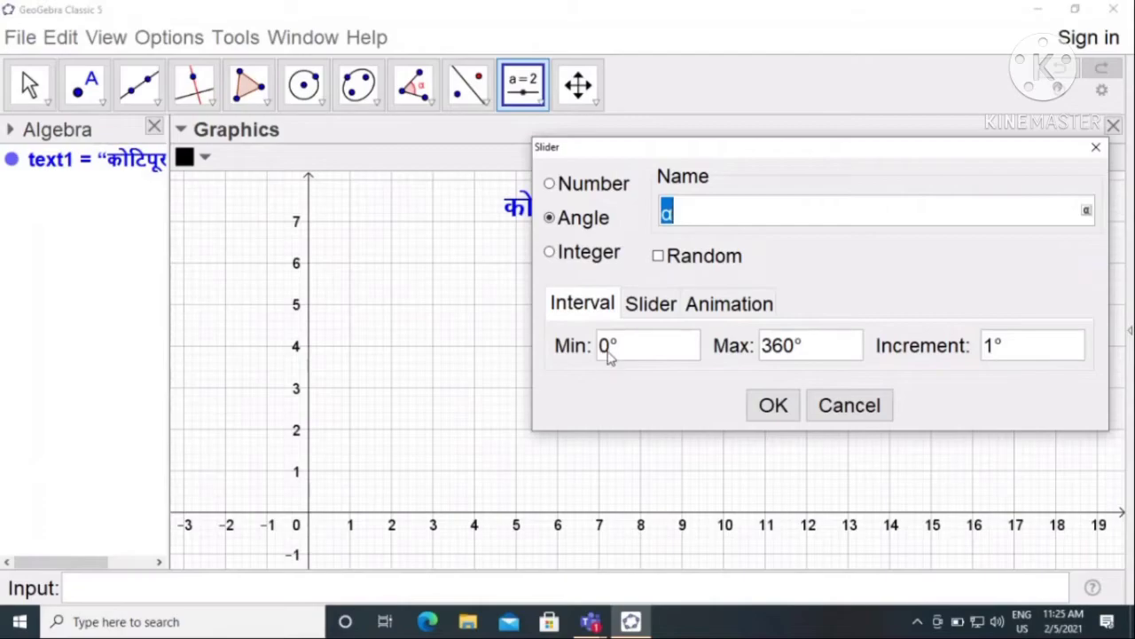
# Create the α slider with a maximum of 90° and move it beside the title with α at 14°.
pyautogui.click(642, 357)
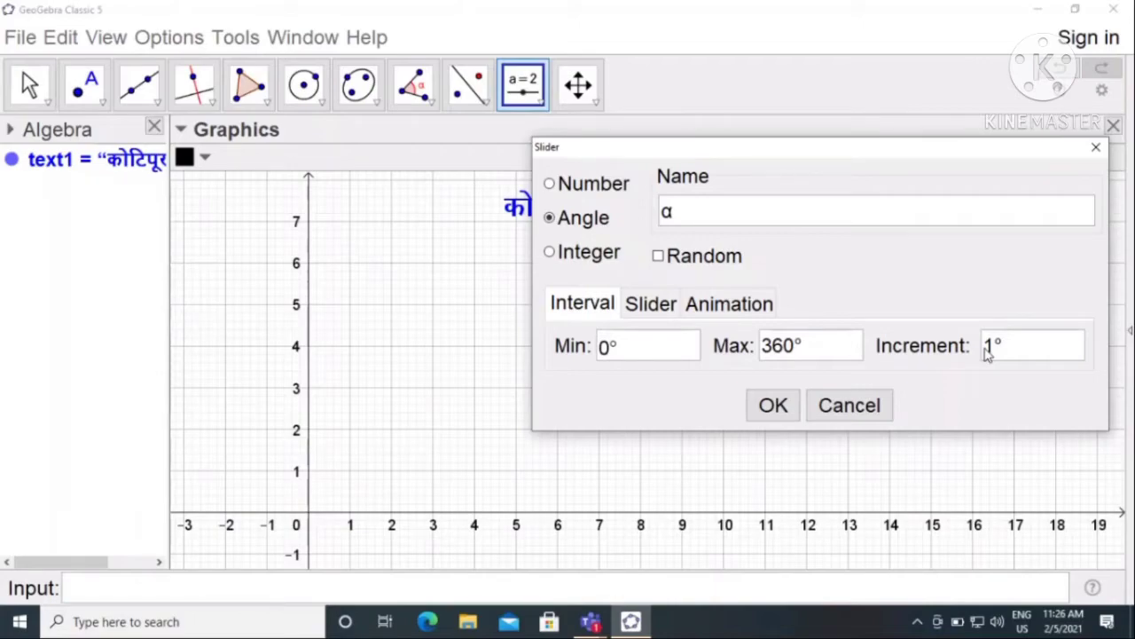
pyautogui.click(797, 347)
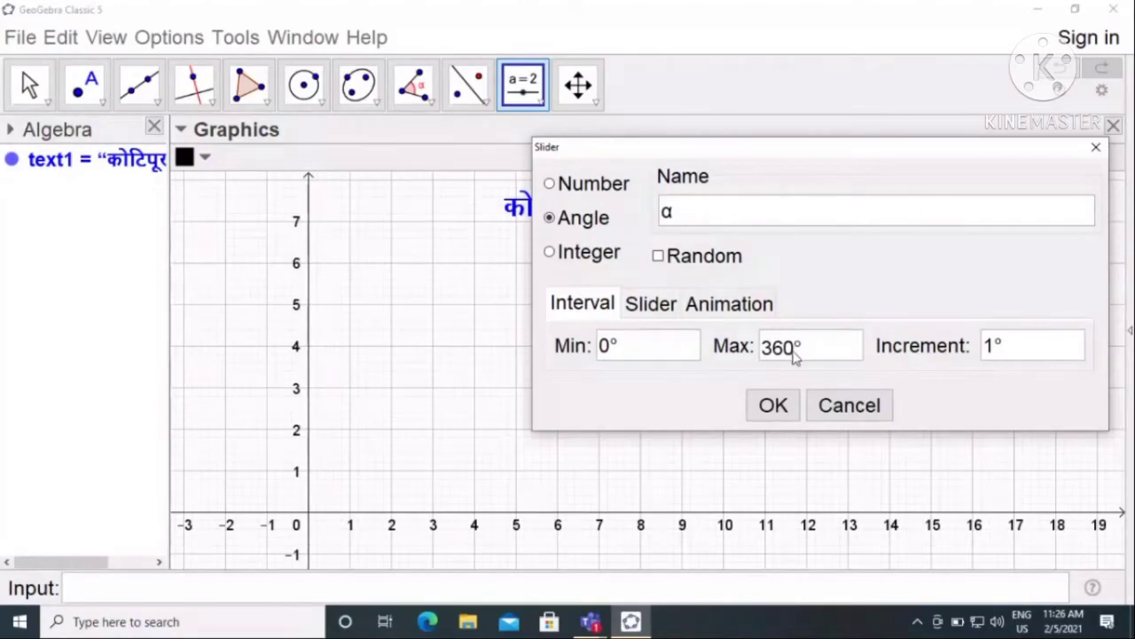
pyautogui.press('BackSpace')
pyautogui.press('BackSpace')
pyautogui.press('BackSpace')
pyautogui.write('90')
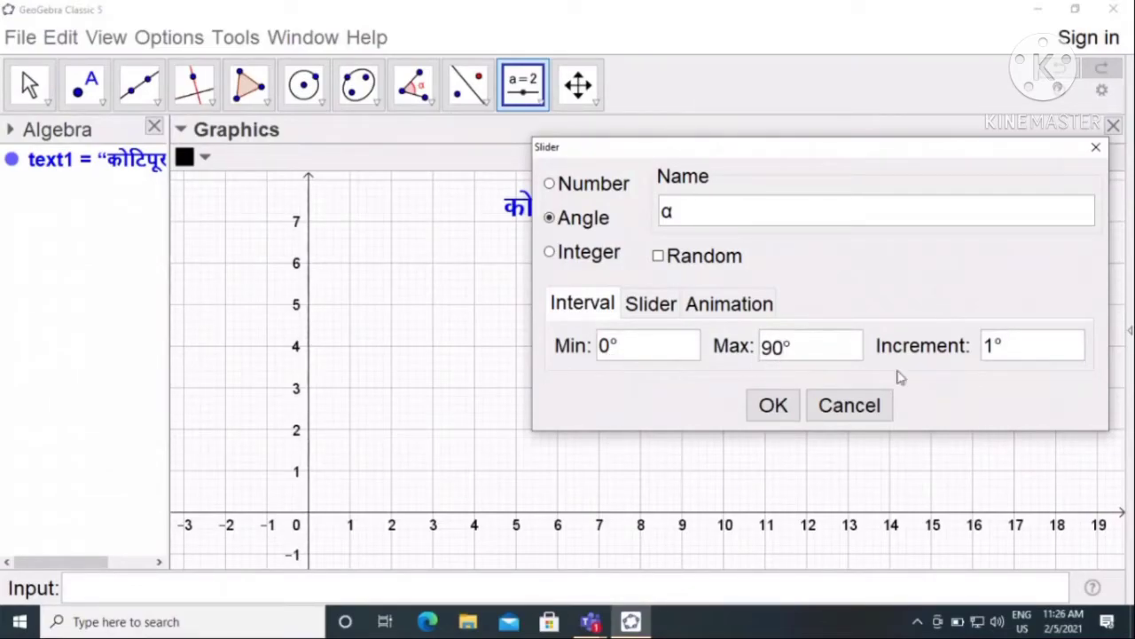
pyautogui.click(773, 411)
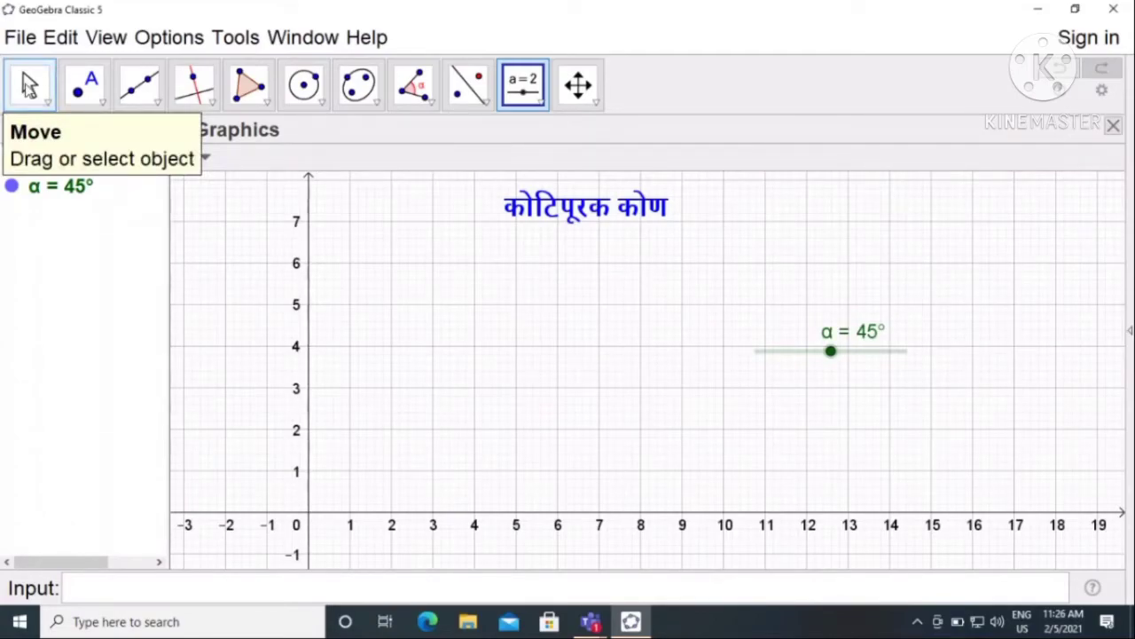
pyautogui.click(29, 85)
pyautogui.moveTo(786, 358); pyautogui.dragTo(754, 227)
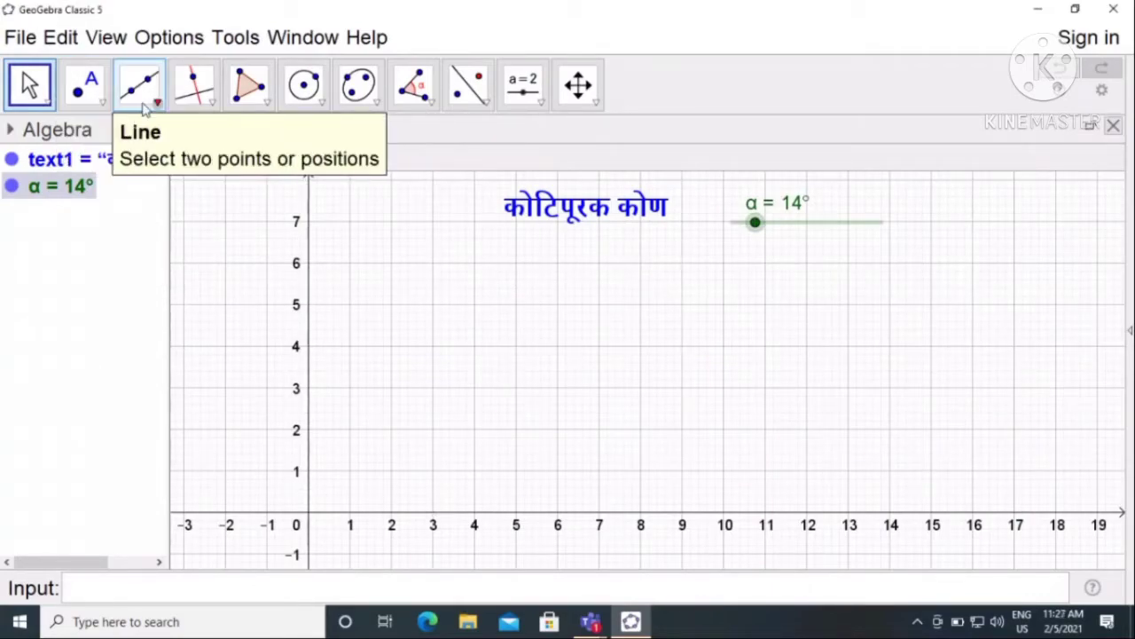
# Draw a horizontal segment AB from (4, 1) to (9, 1).
pyautogui.click(149, 104)
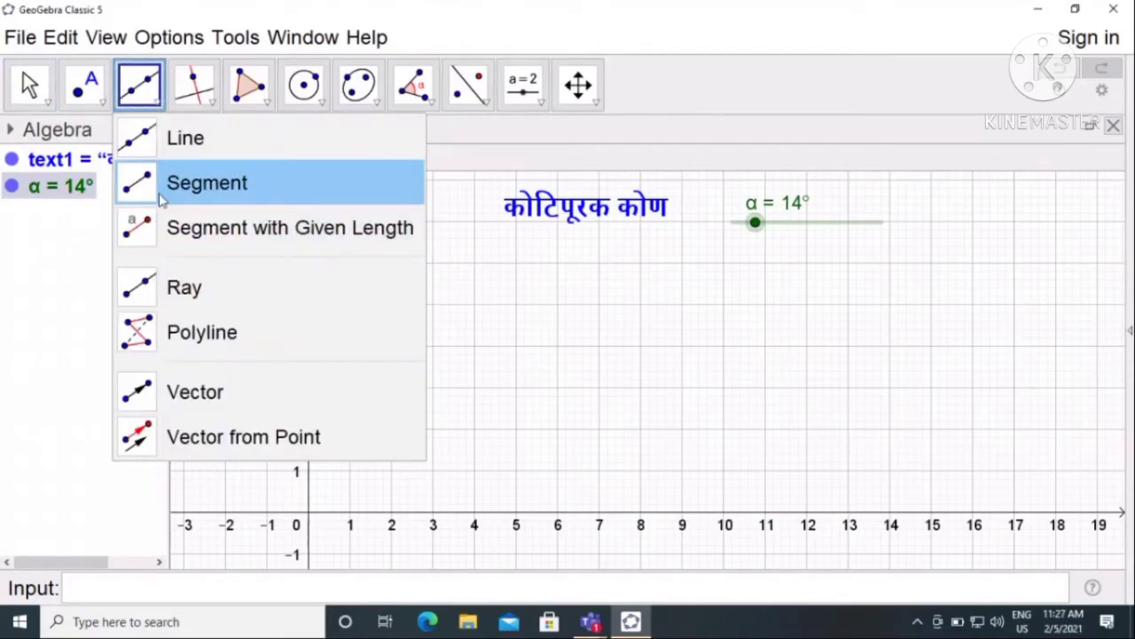
pyautogui.click(203, 182)
pyautogui.click(476, 470)
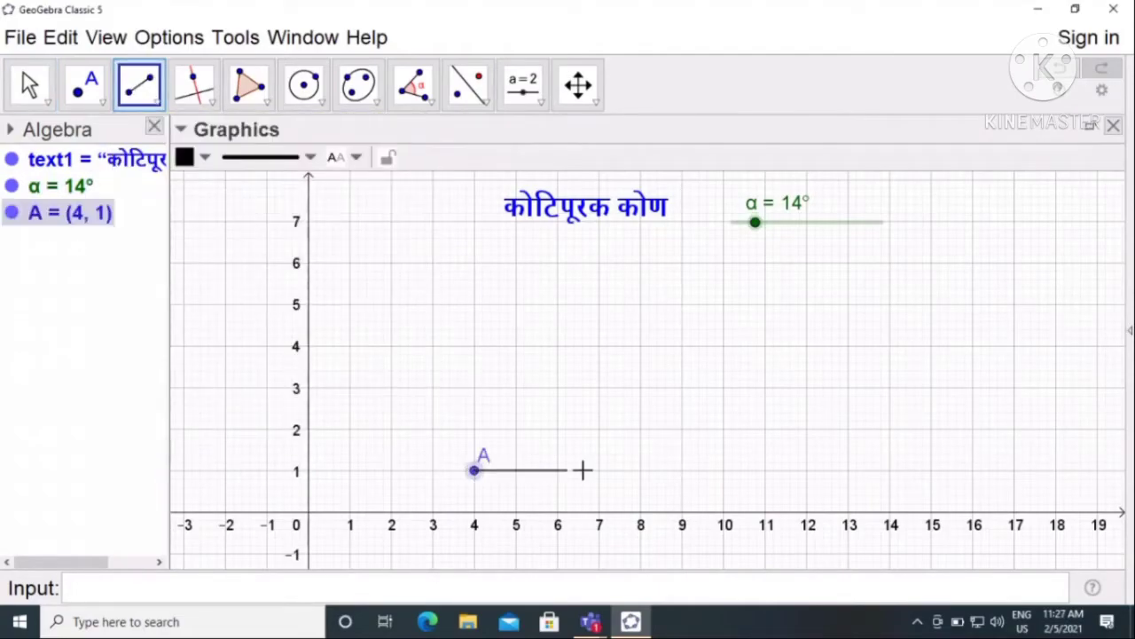
pyautogui.click(681, 469)
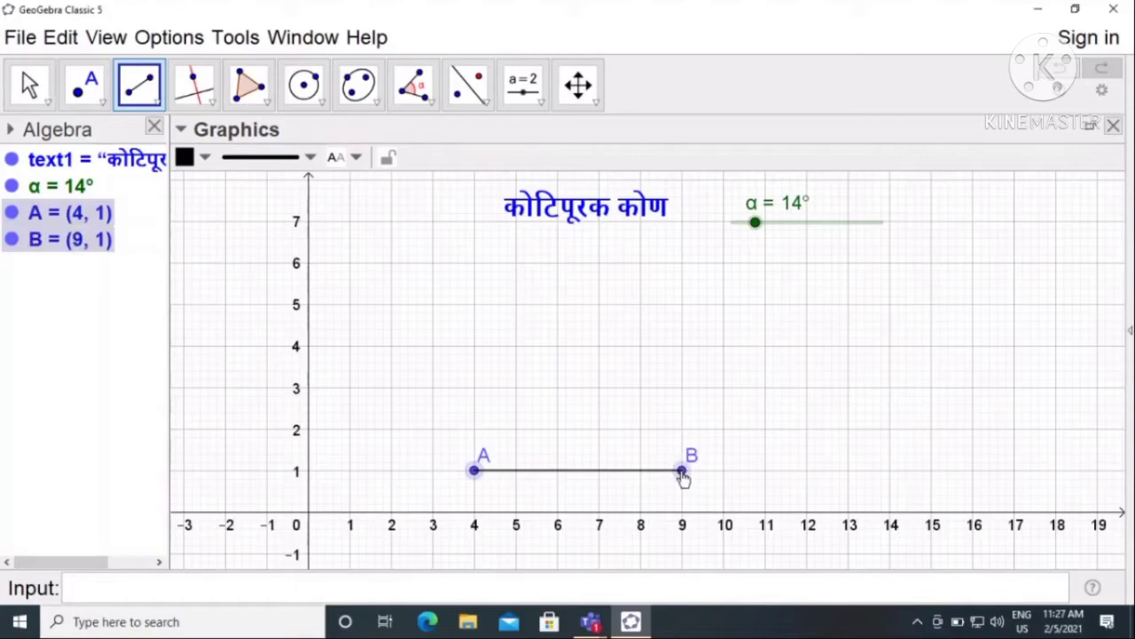
pyautogui.press('Escape')
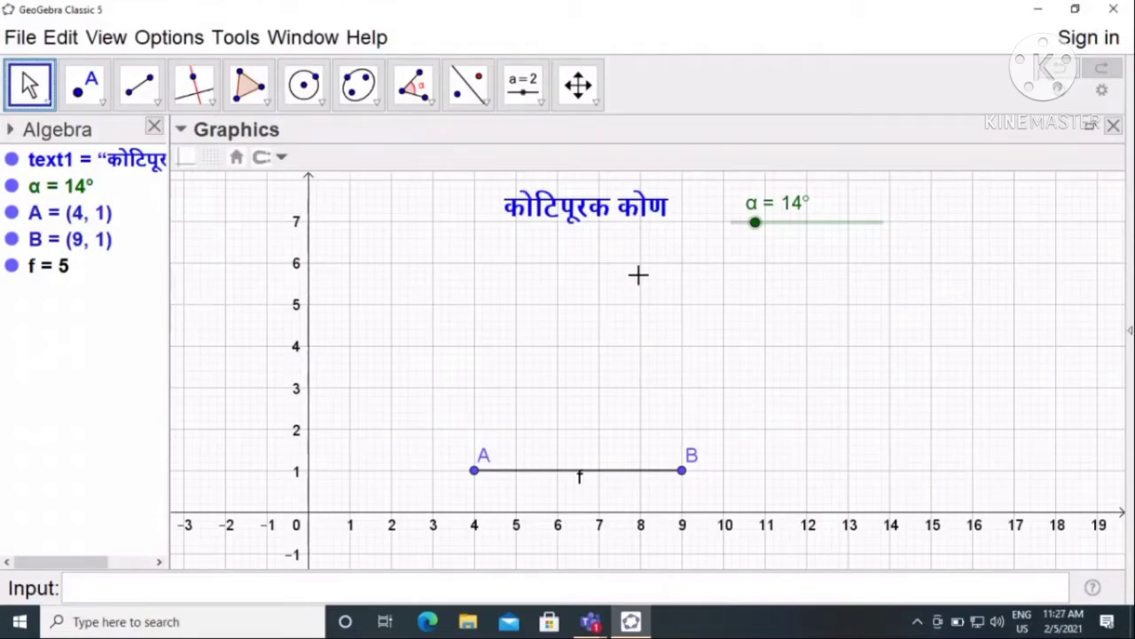
# Construct a counterclockwise angle of given size α from point B with its vertex at A.
pyautogui.click(431, 105)
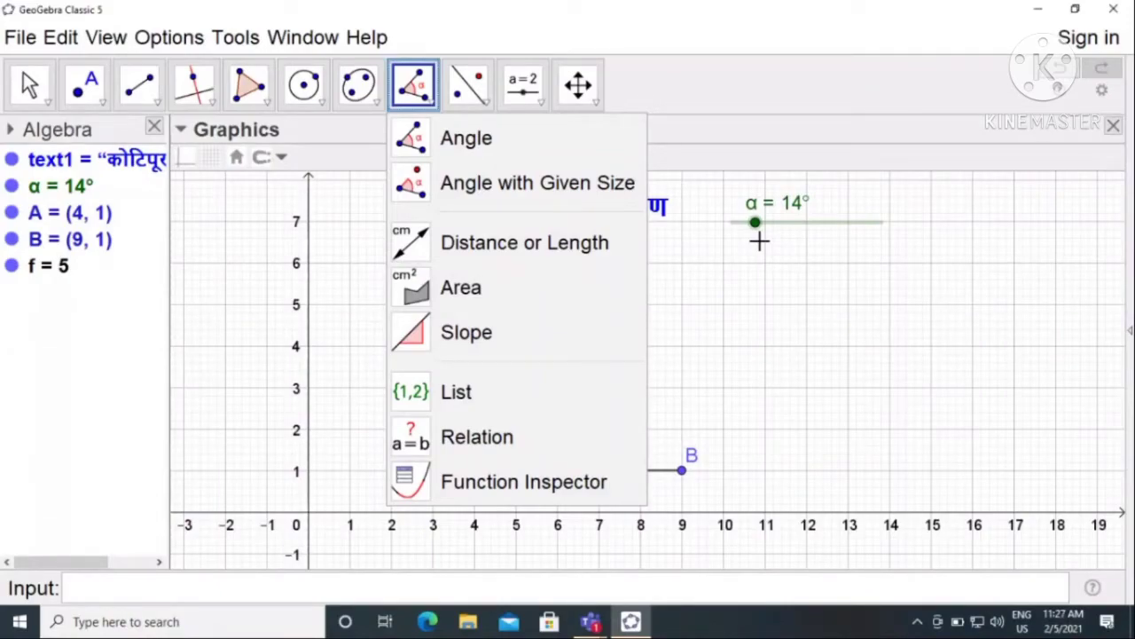
pyautogui.click(510, 188)
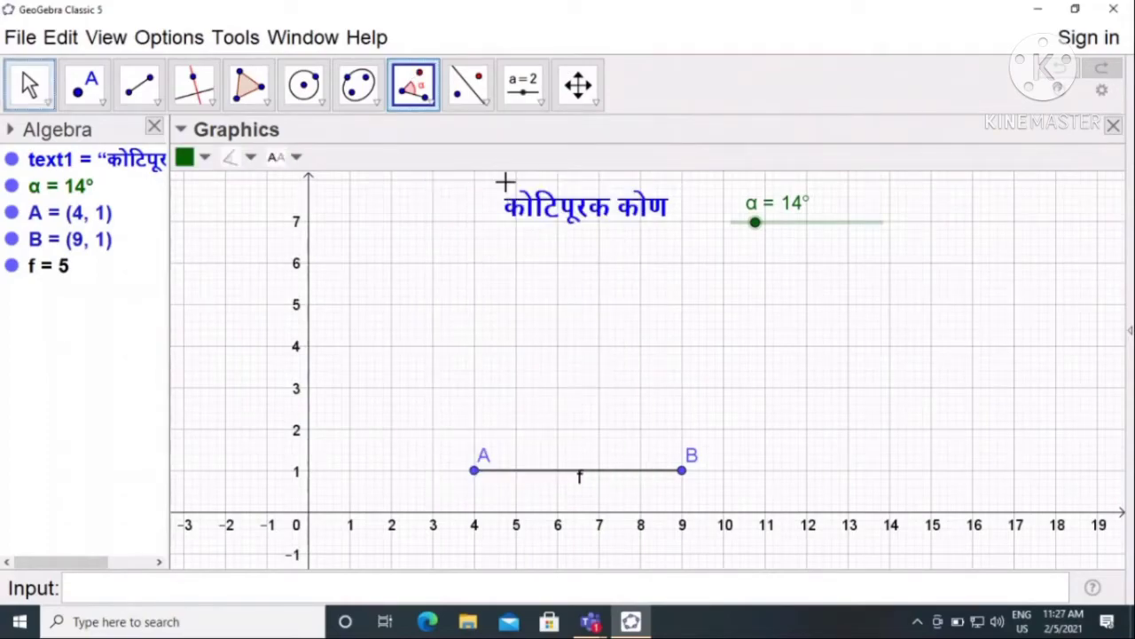
pyautogui.click(683, 472)
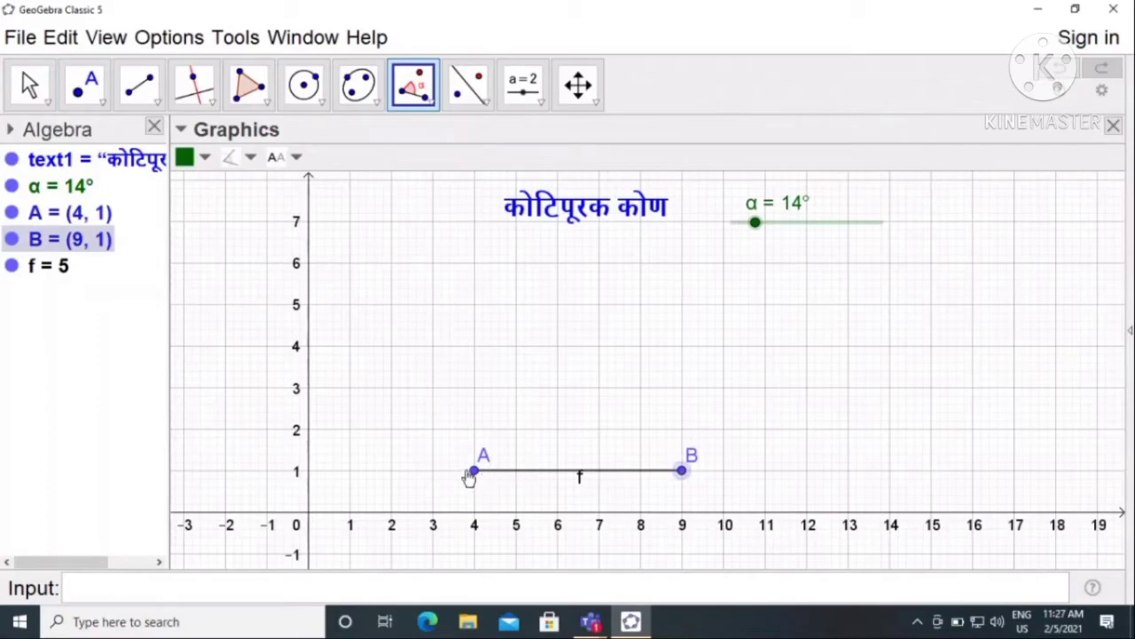
pyautogui.click(476, 472)
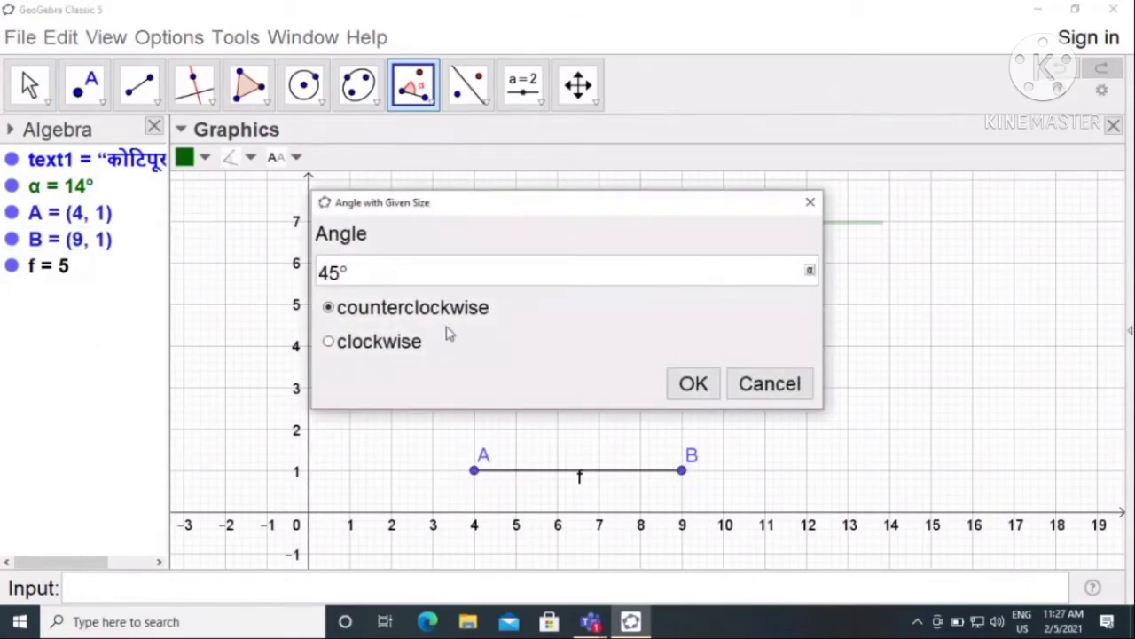
pyautogui.moveTo(528, 213); pyautogui.dragTo(811, 286)
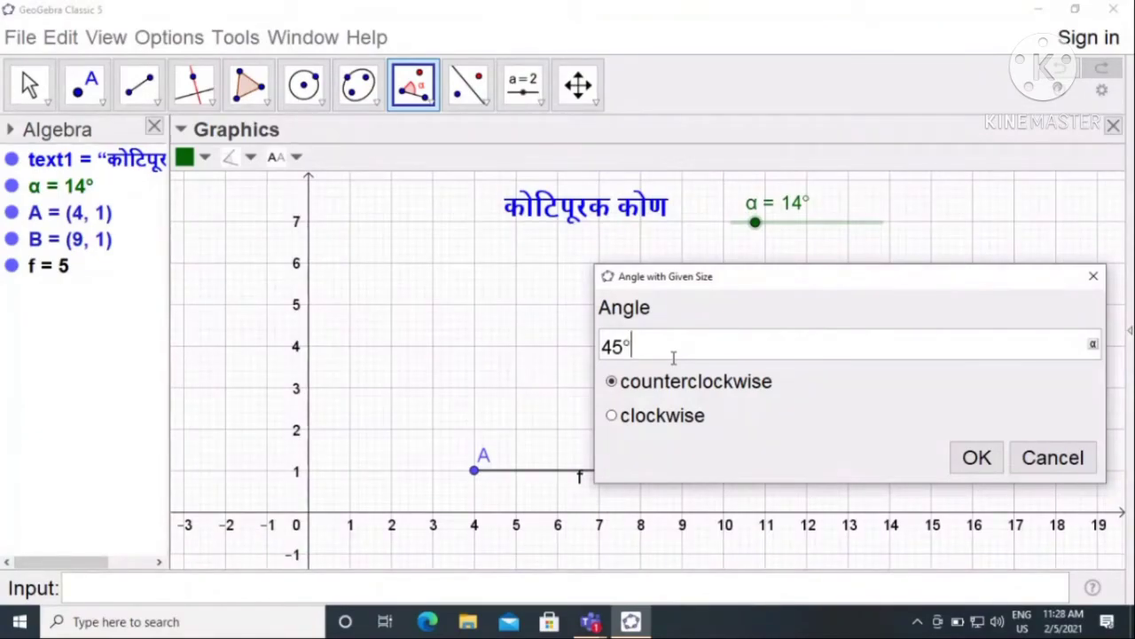
pyautogui.press('BackSpace')
pyautogui.press('BackSpace')
pyautogui.press('BackSpace')
pyautogui.click(1093, 346)
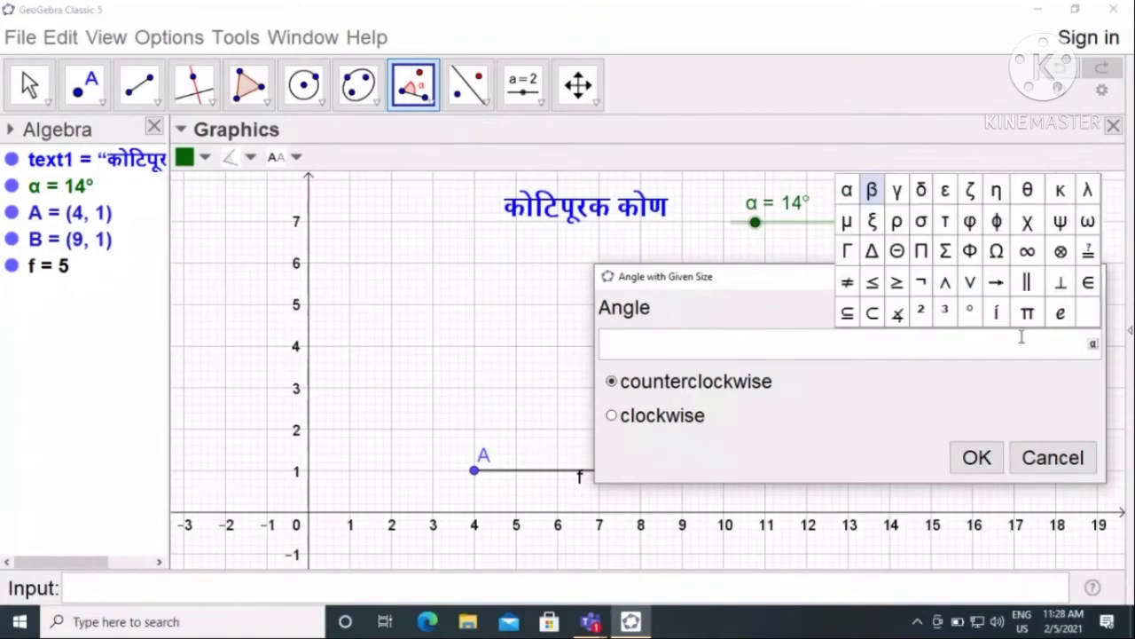
pyautogui.click(847, 191)
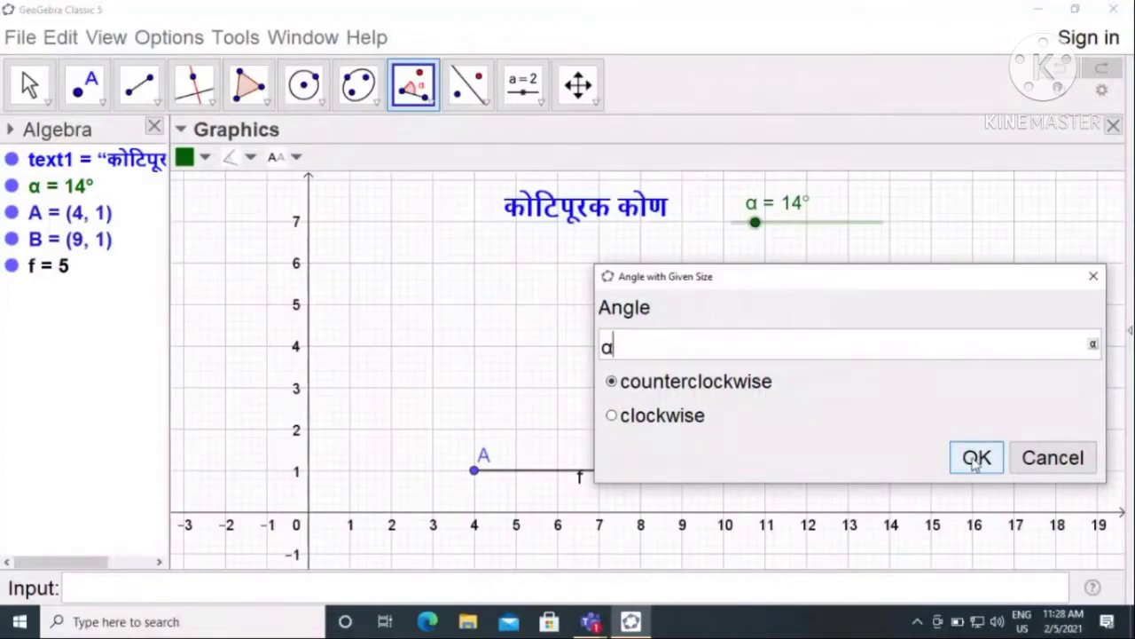
pyautogui.click(975, 458)
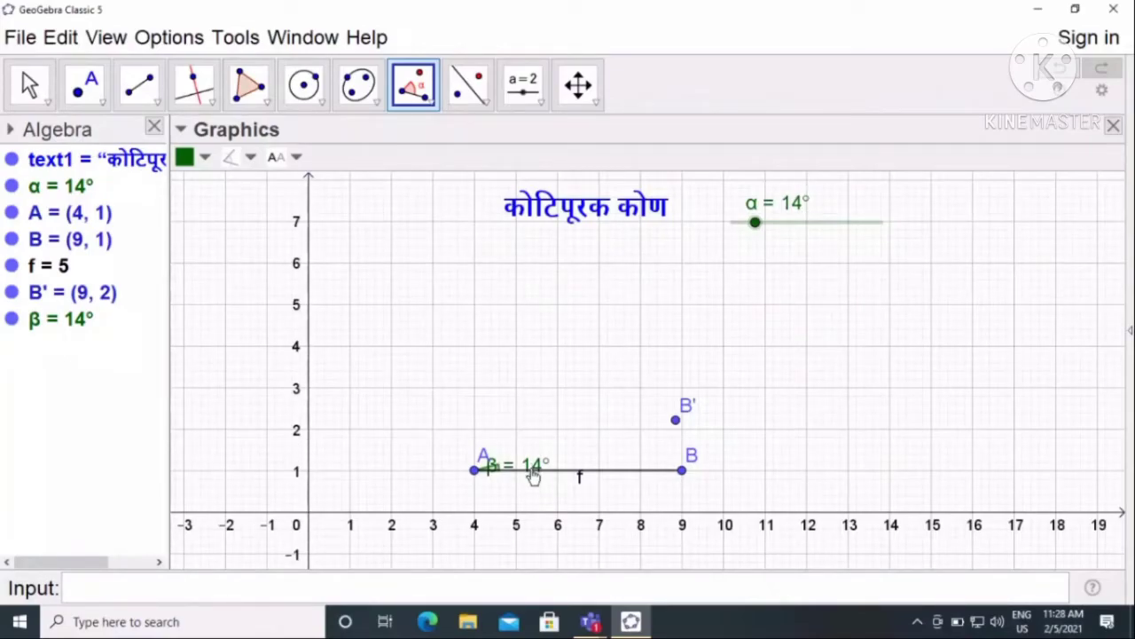
# Draw a segment from A to B' and set the α slider to 69°.
pyautogui.click(145, 94)
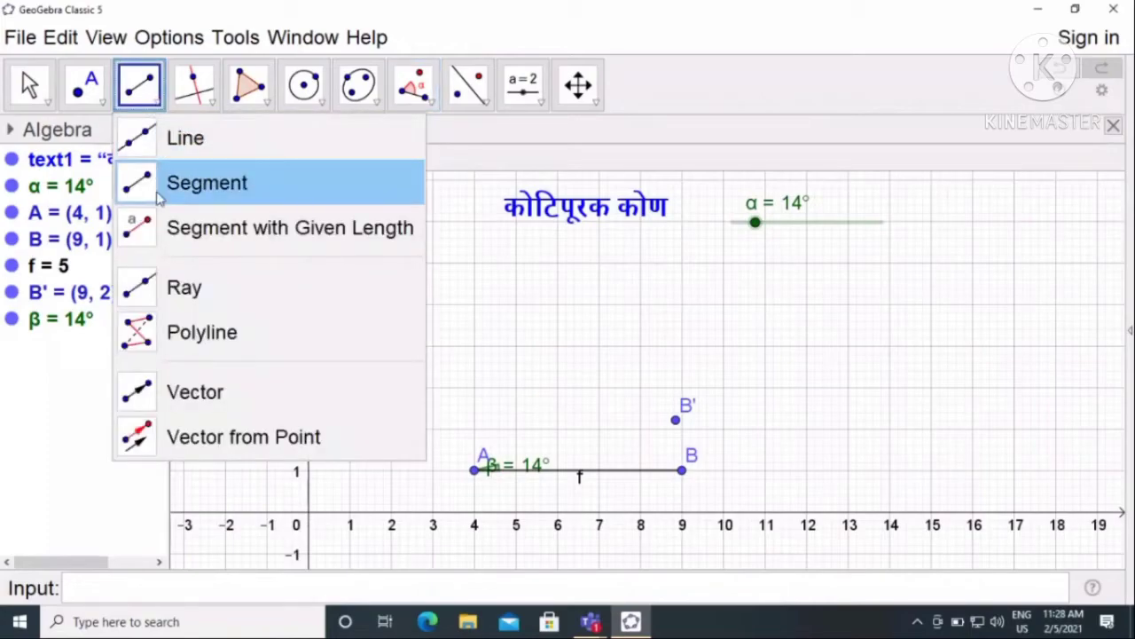
pyautogui.click(158, 197)
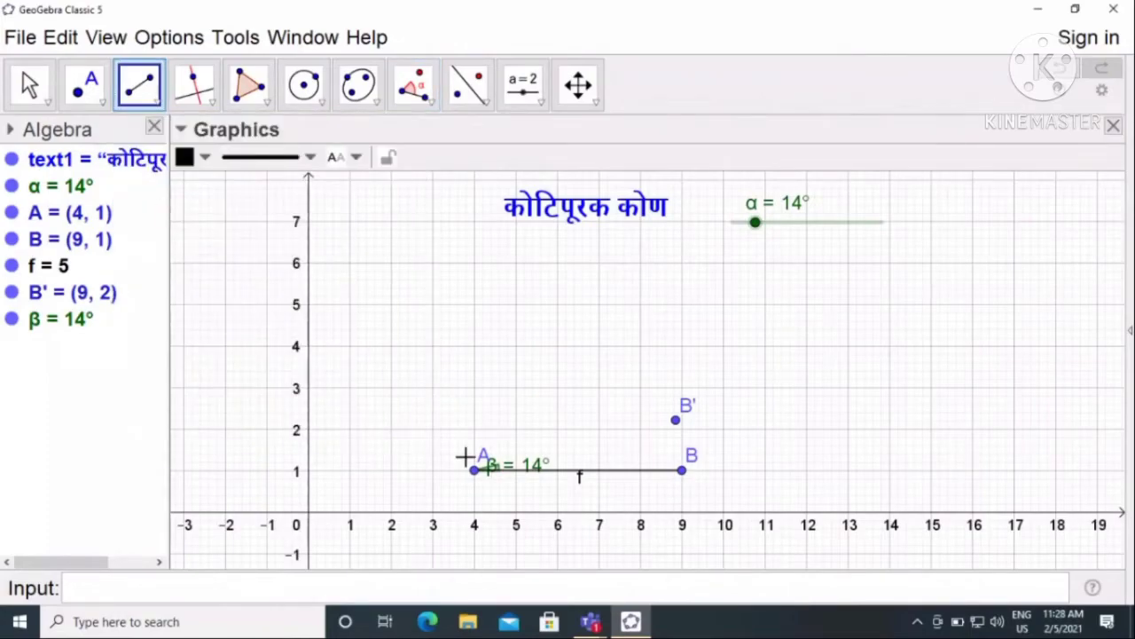
pyautogui.click(474, 471)
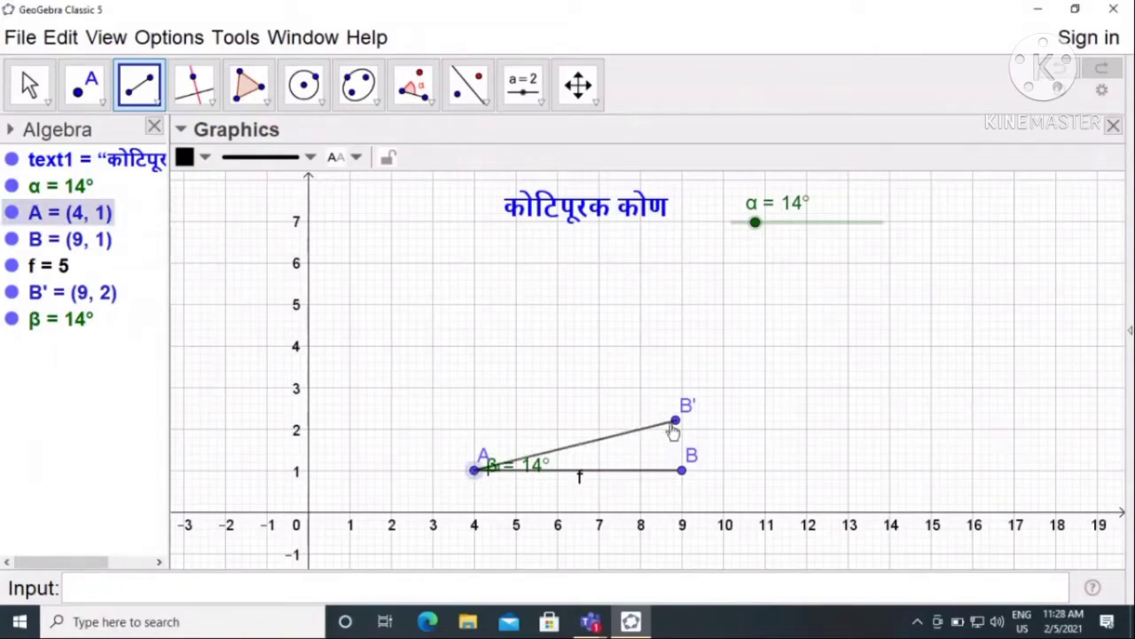
pyautogui.click(676, 421)
pyautogui.click(29, 84)
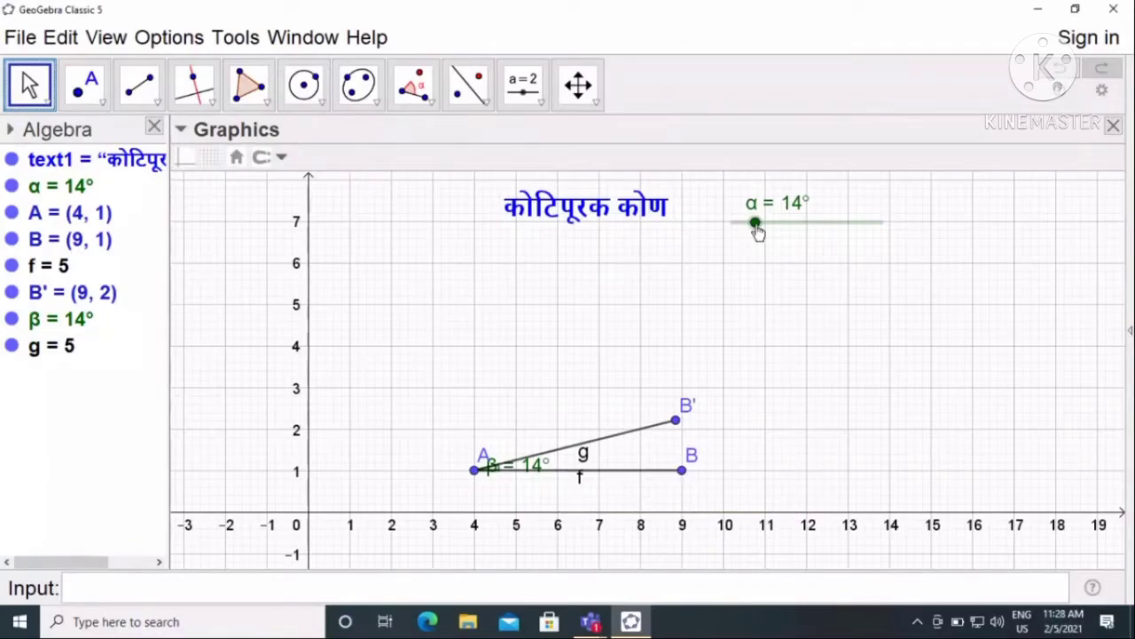
pyautogui.moveTo(756, 230); pyautogui.dragTo(847, 225)
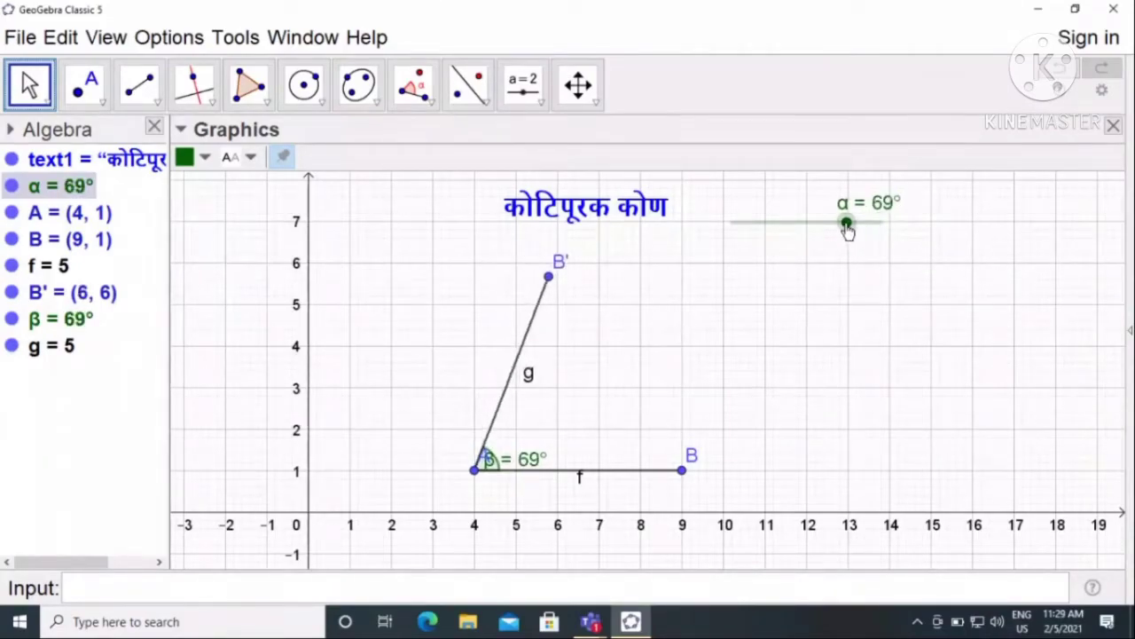
# Hide the labels of segments AB' and AB.
pyautogui.rightClick(529, 380)
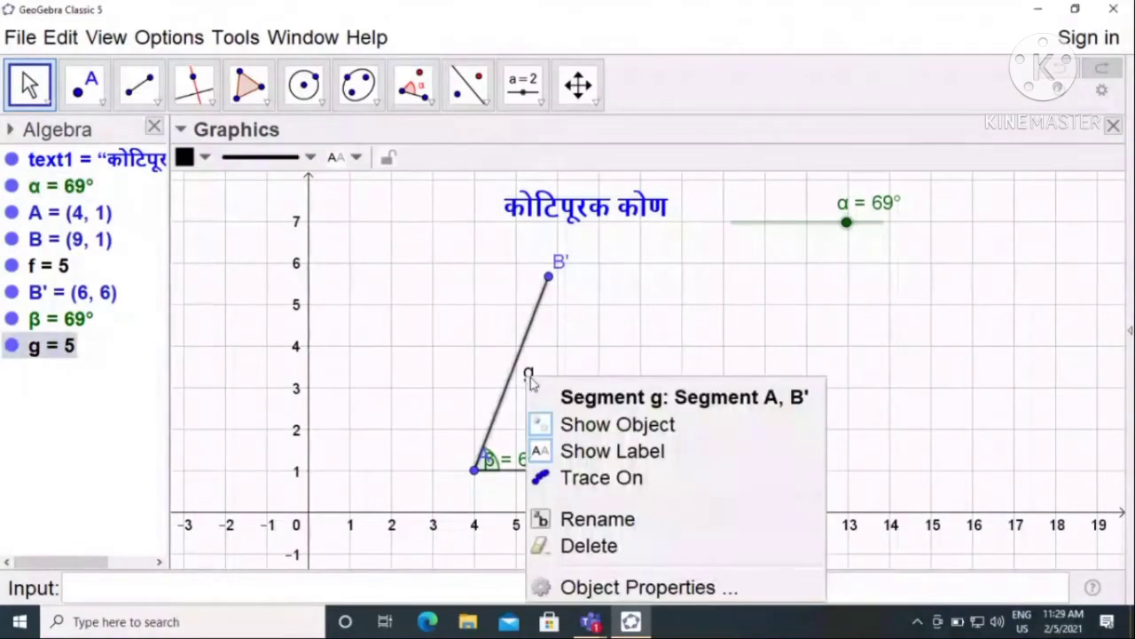
pyautogui.click(550, 451)
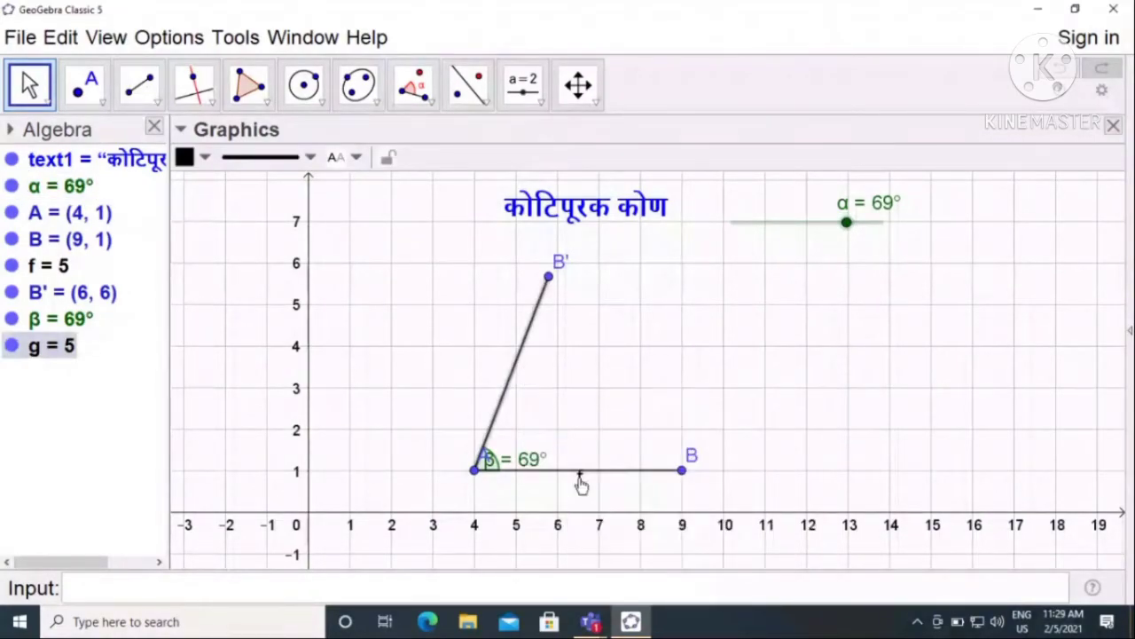
pyautogui.rightClick(580, 470)
pyautogui.click(635, 486)
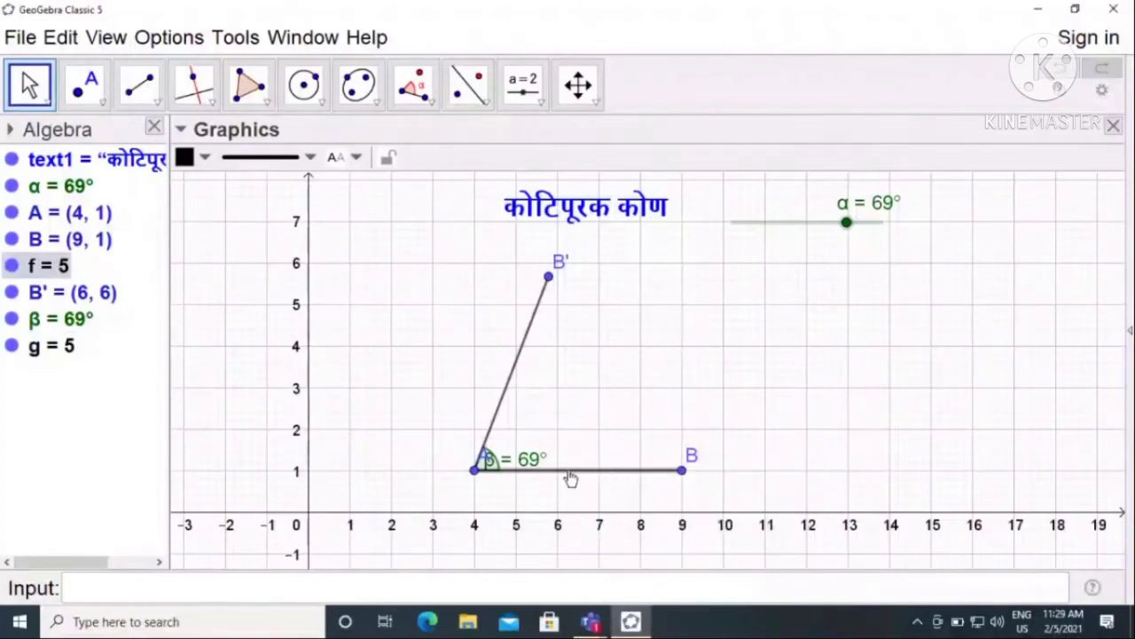
# Move angle β's label away from vertex A and set it to show only the value.
pyautogui.click(27, 87)
pyautogui.moveTo(504, 460); pyautogui.dragTo(532, 439)
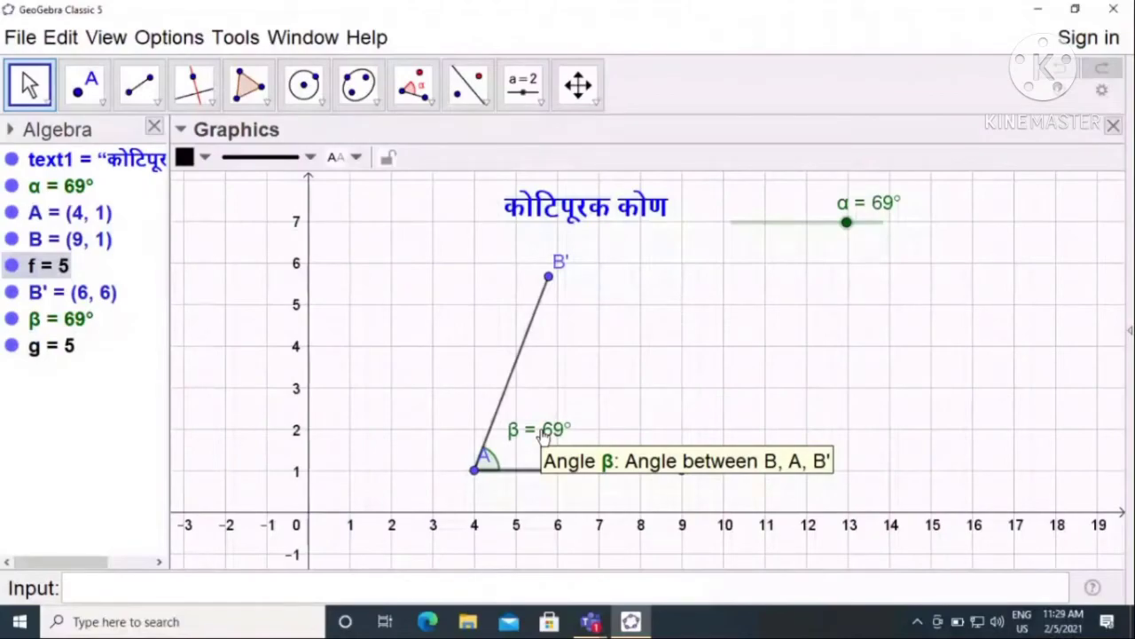
pyautogui.rightClick(543, 432)
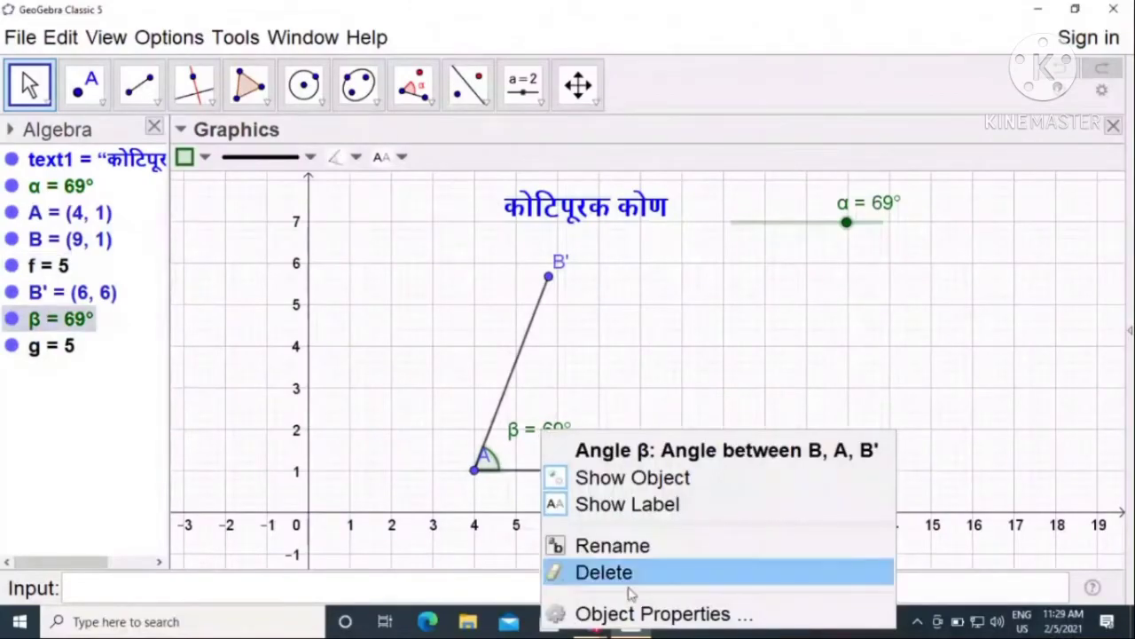
pyautogui.click(638, 614)
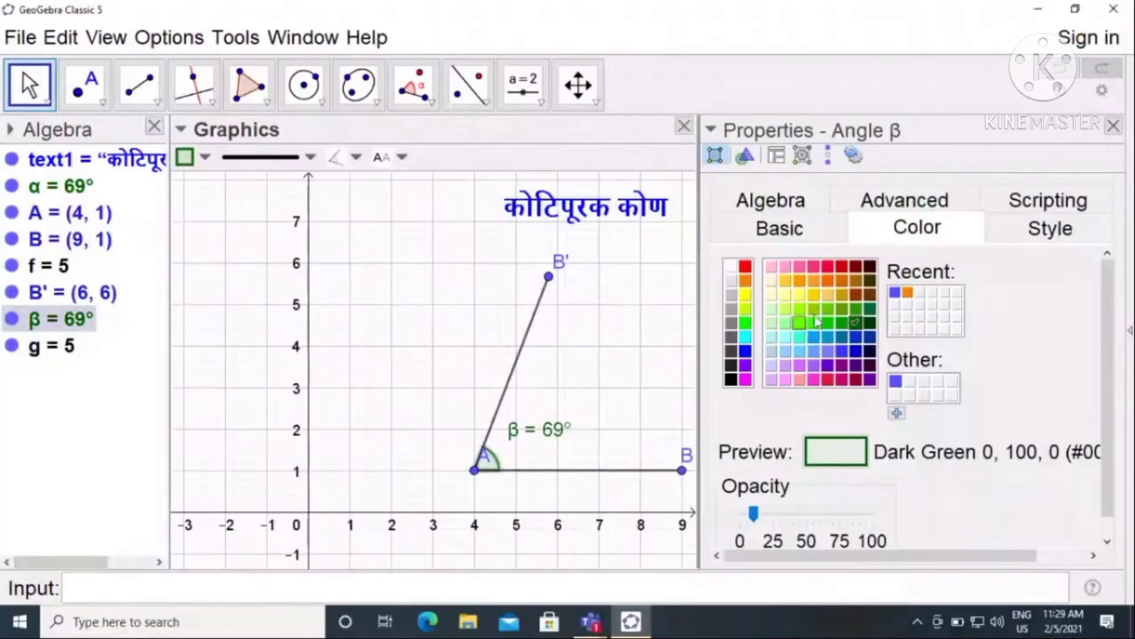
pyautogui.click(788, 230)
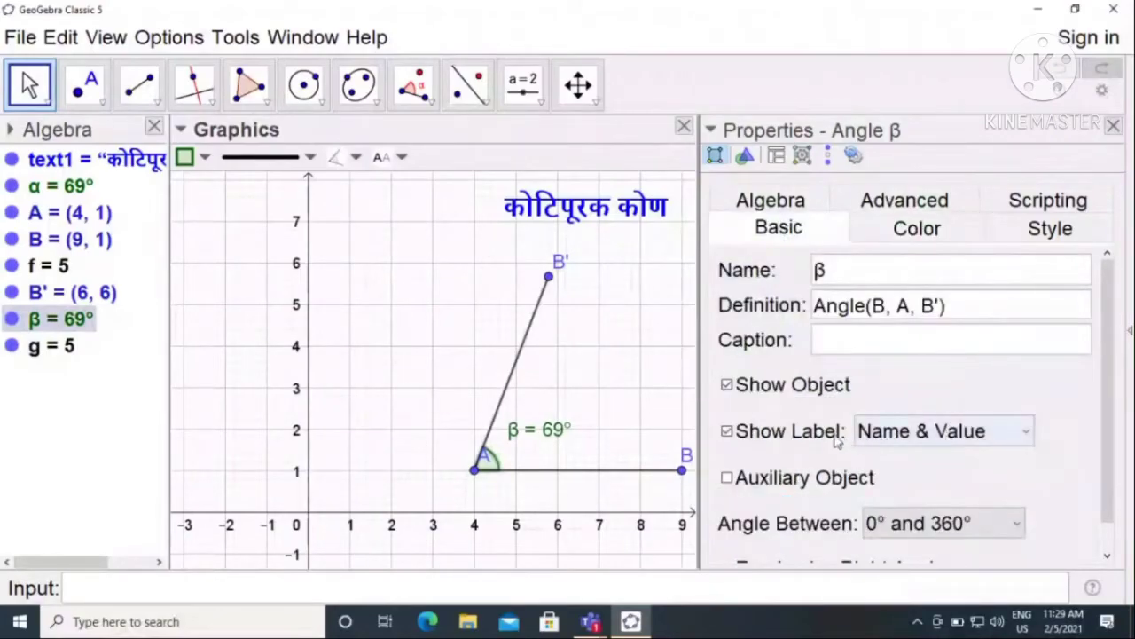
pyautogui.click(922, 432)
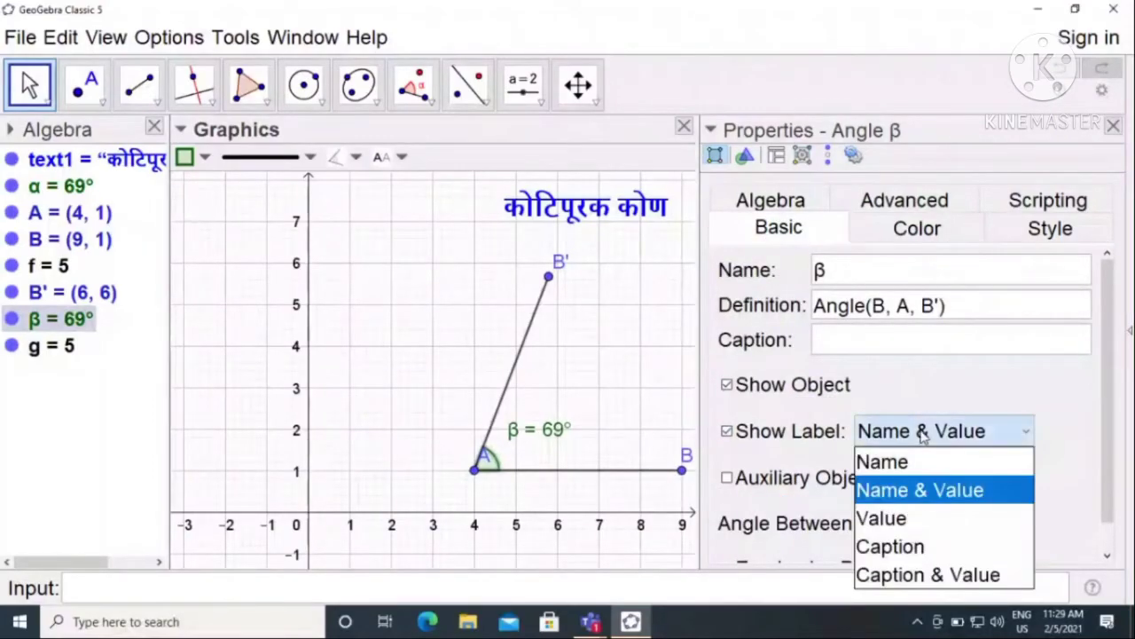
pyautogui.click(890, 520)
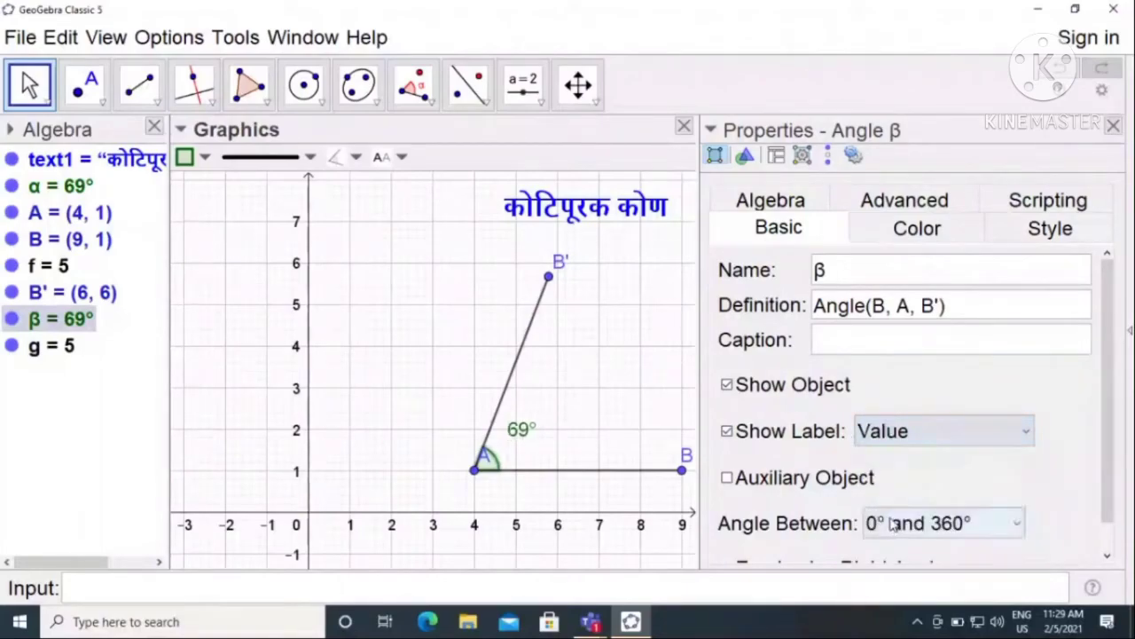
# Color angle β orange with 100 opacity and enlarge its angle arc.
pyautogui.click(892, 233)
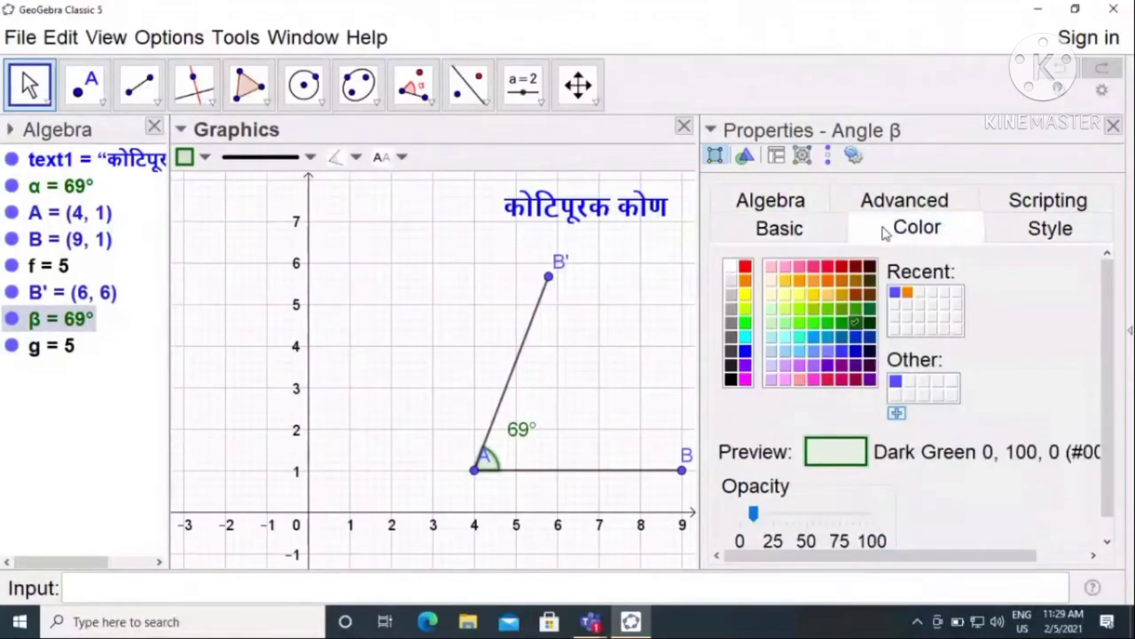
pyautogui.click(745, 280)
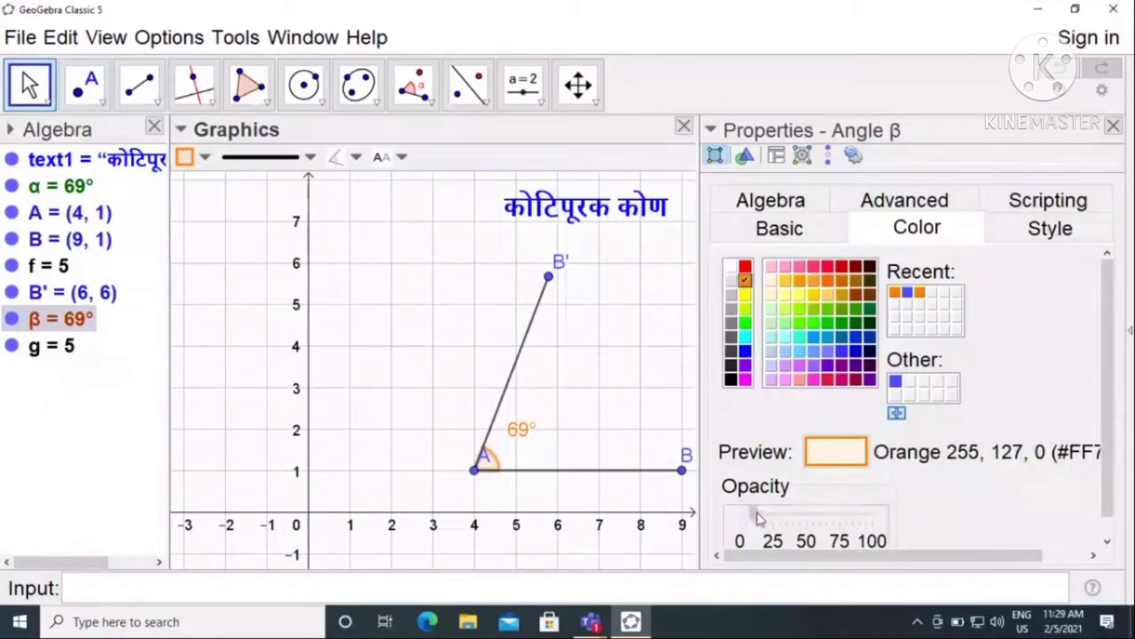
pyautogui.moveTo(740, 521); pyautogui.dragTo(873, 521)
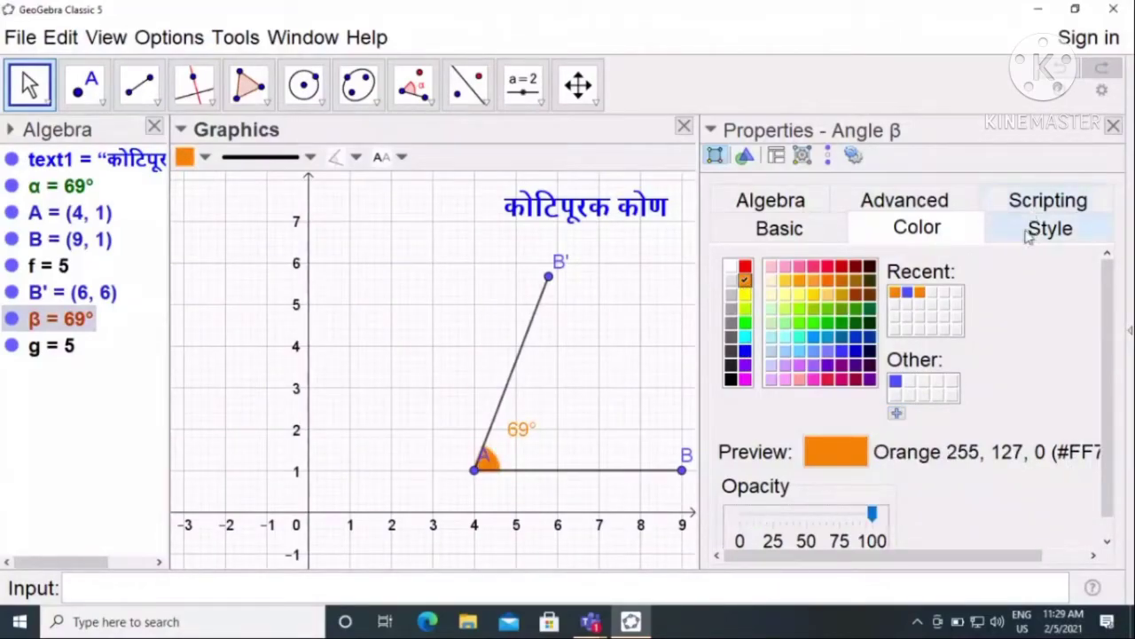
pyautogui.click(1050, 228)
pyautogui.moveTo(770, 449); pyautogui.dragTo(807, 450)
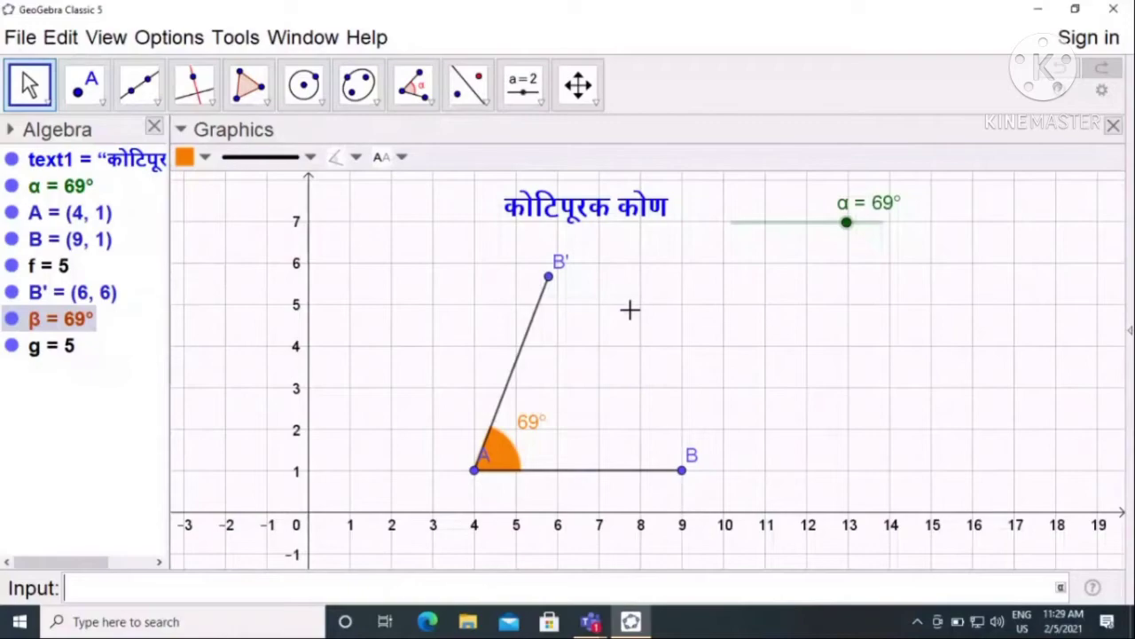
# Set the α slider to 46° and draw a horizontal segment CD from (12, 1) to (17, 1).
pyautogui.click(549, 282)
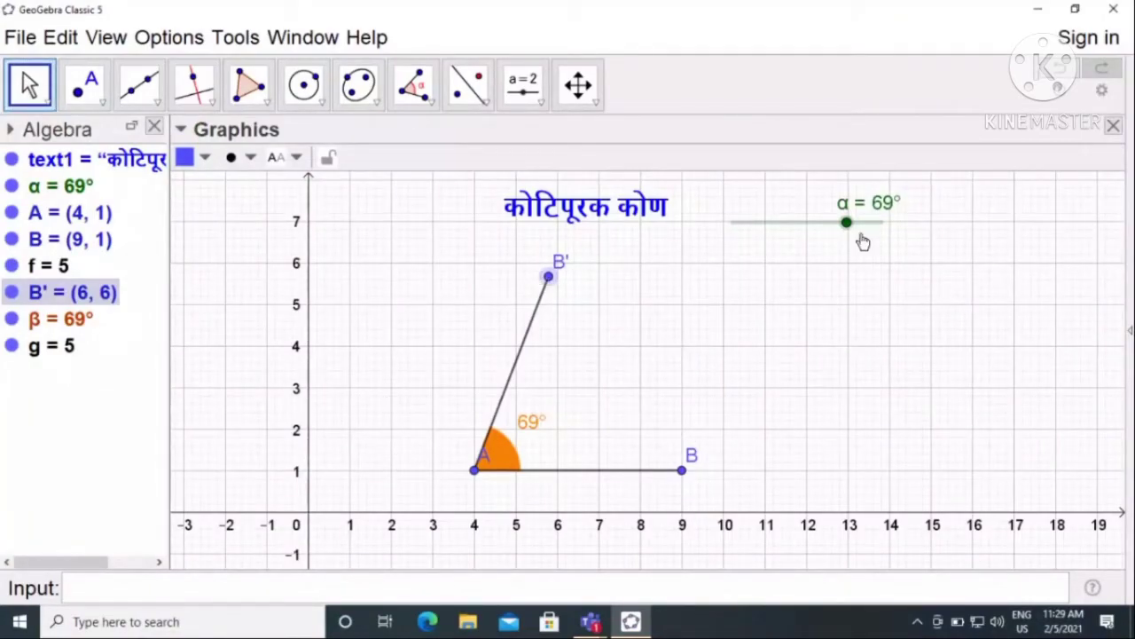
pyautogui.moveTo(848, 233)
pyautogui.mouseDown()
pyautogui.moveTo(768, 243)
pyautogui.moveTo(861, 251)
pyautogui.moveTo(808, 246)
pyautogui.mouseUp()
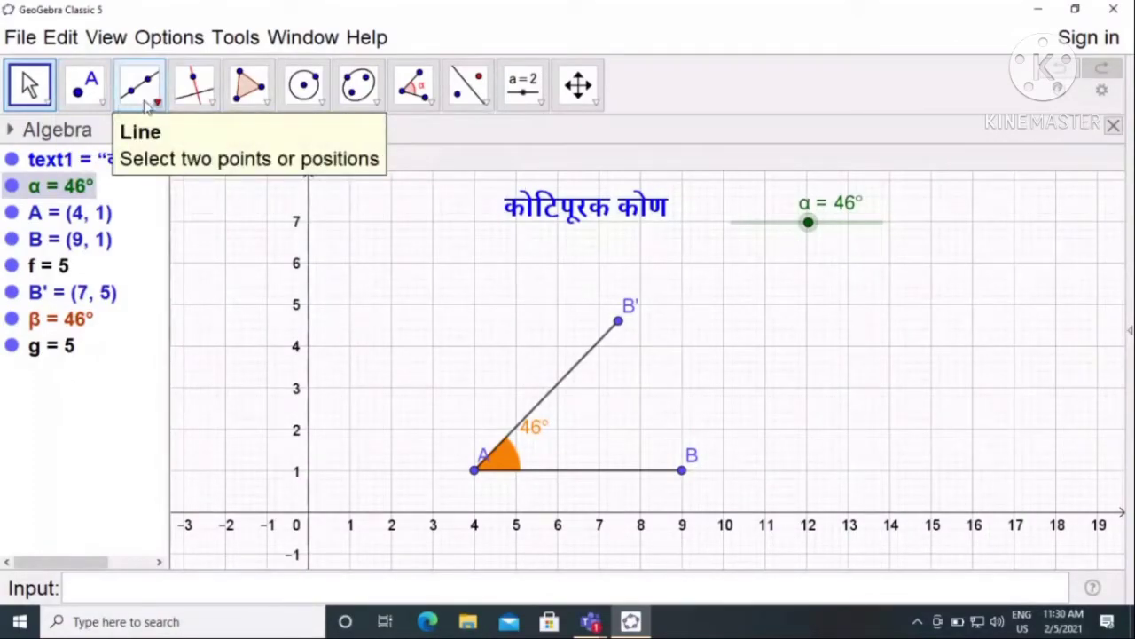
pyautogui.click(147, 102)
pyautogui.click(160, 183)
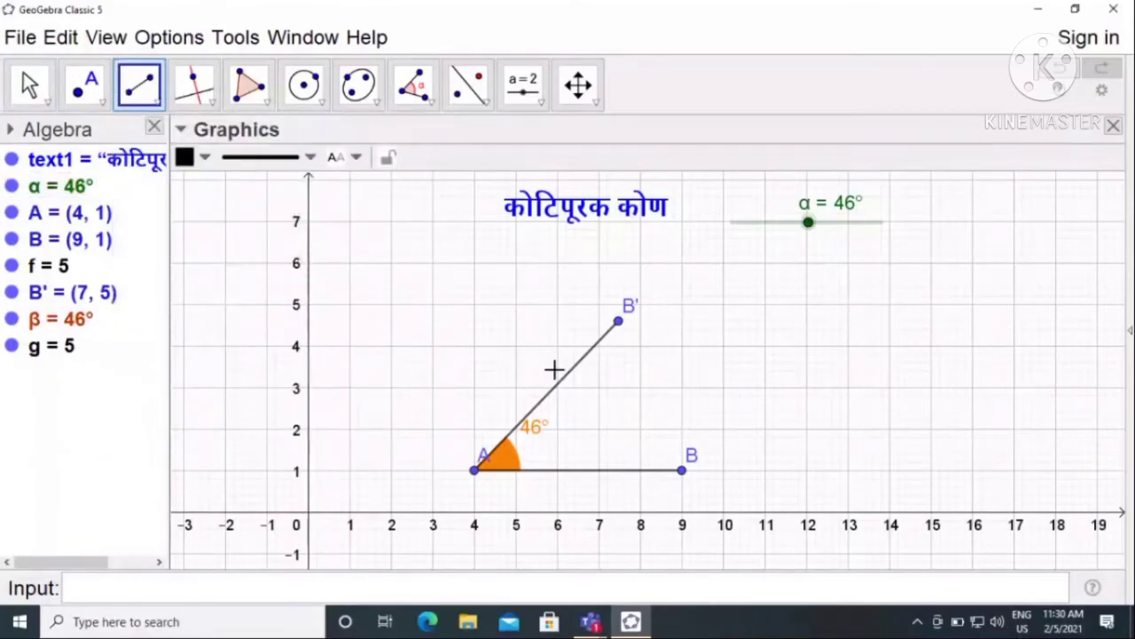
pyautogui.click(806, 470)
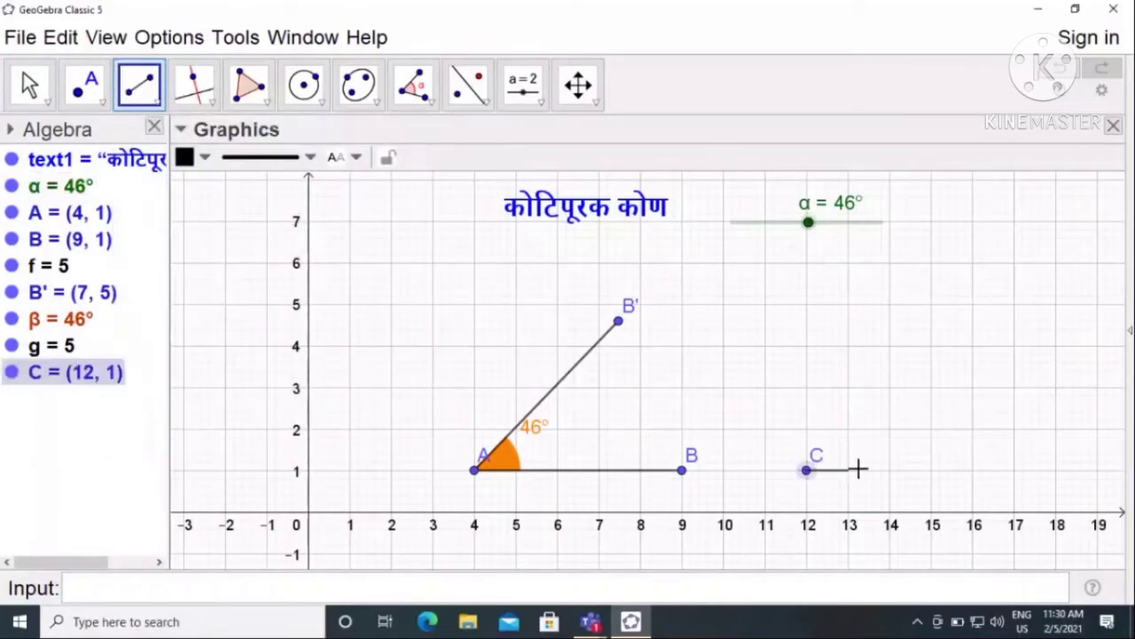
pyautogui.click(1014, 470)
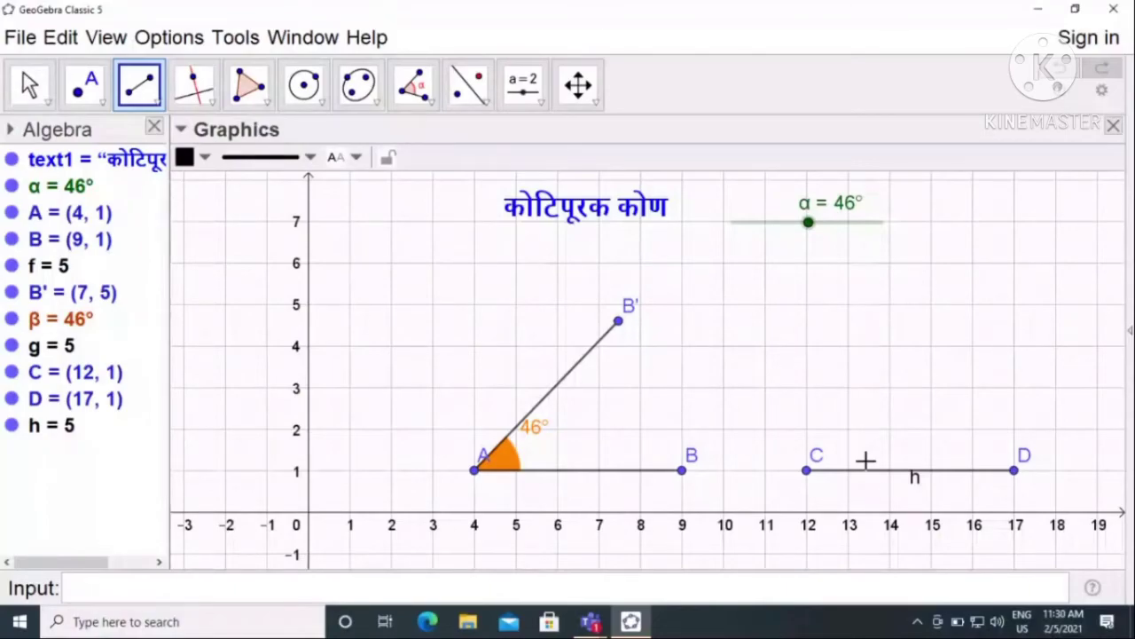
pyautogui.press('Escape')
# Set the α slider to 50° and construct a counterclockwise angle of given size 90°-α at vertex C from point D.
pyautogui.moveTo(808, 222); pyautogui.dragTo(814, 221)
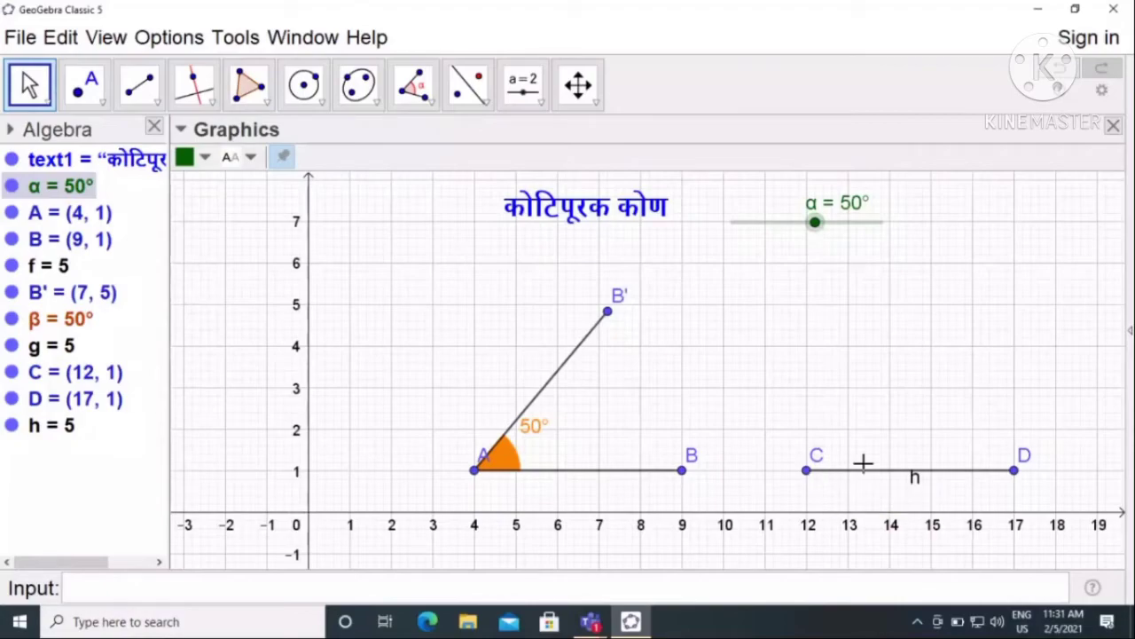
pyautogui.click(425, 106)
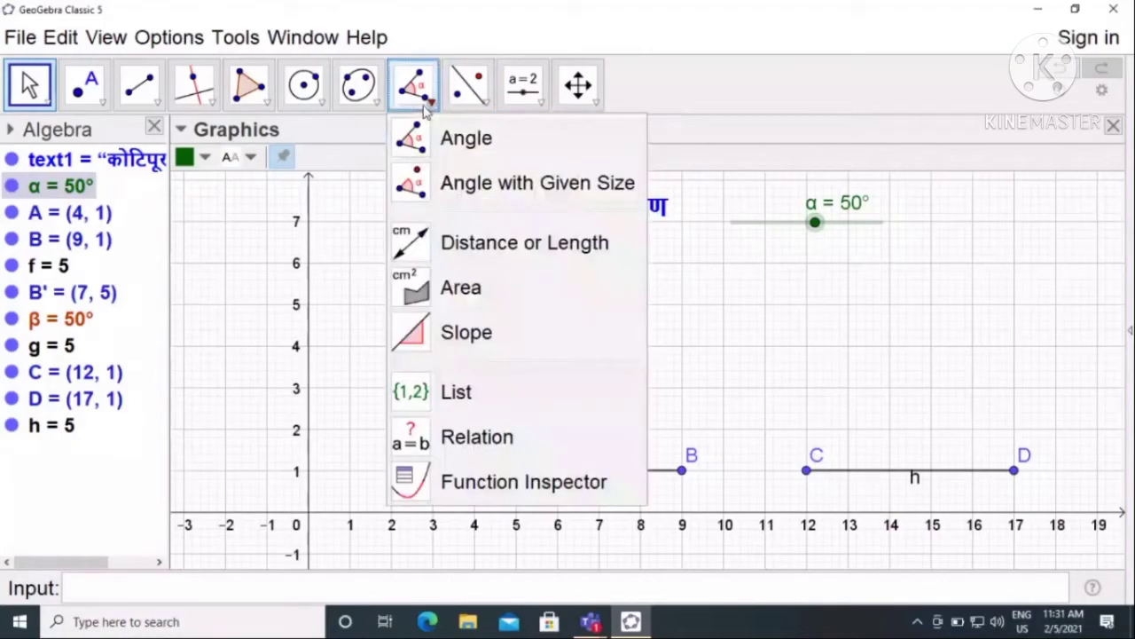
pyautogui.click(431, 194)
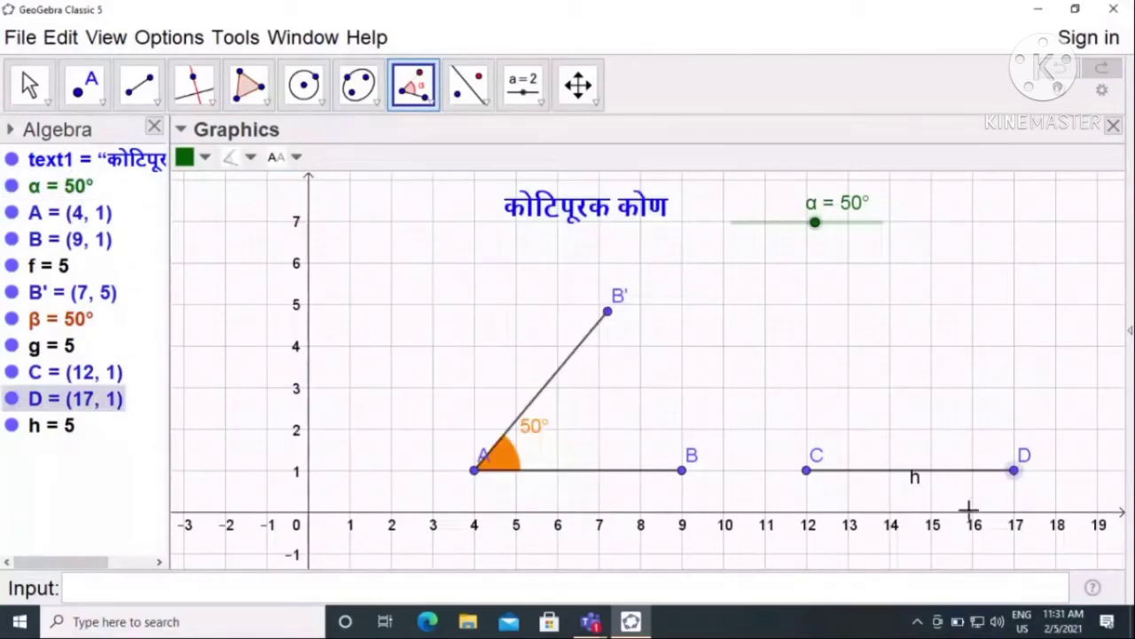
pyautogui.click(806, 470)
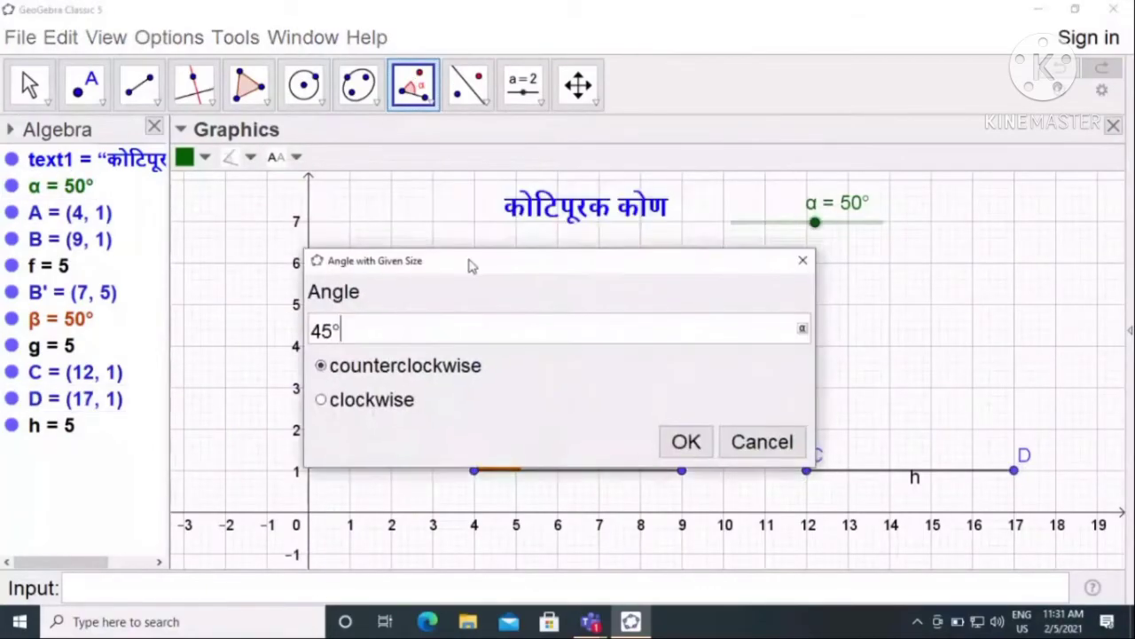
pyautogui.press('BackSpace')
pyautogui.press('BackSpace')
pyautogui.press('BackSpace')
pyautogui.moveTo(433, 265); pyautogui.dragTo(342, 189)
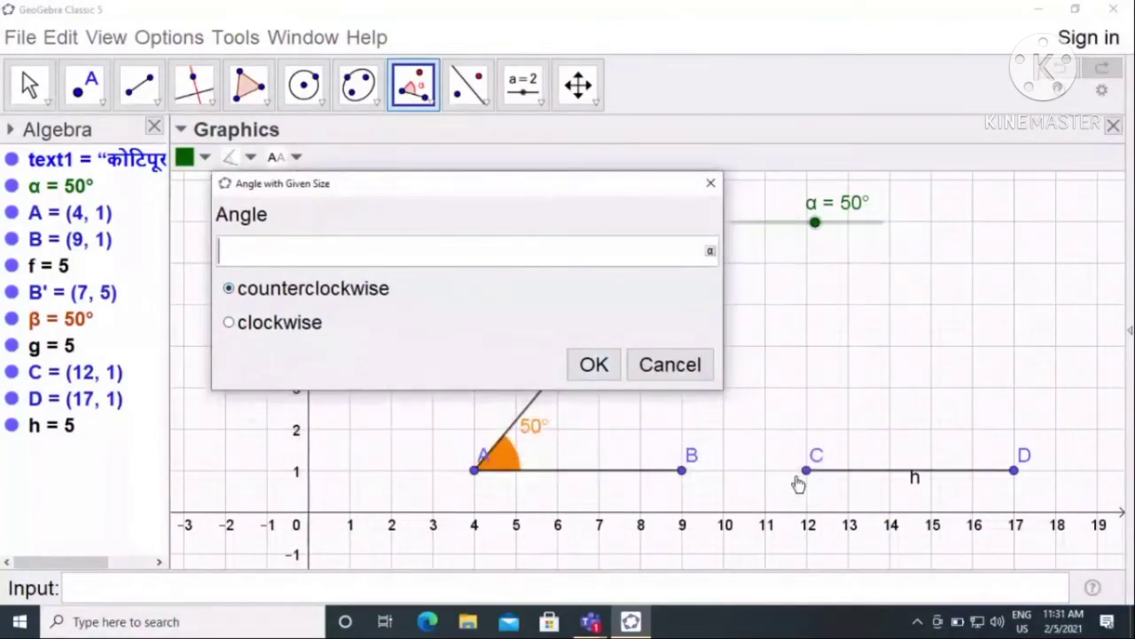
pyautogui.write('9')
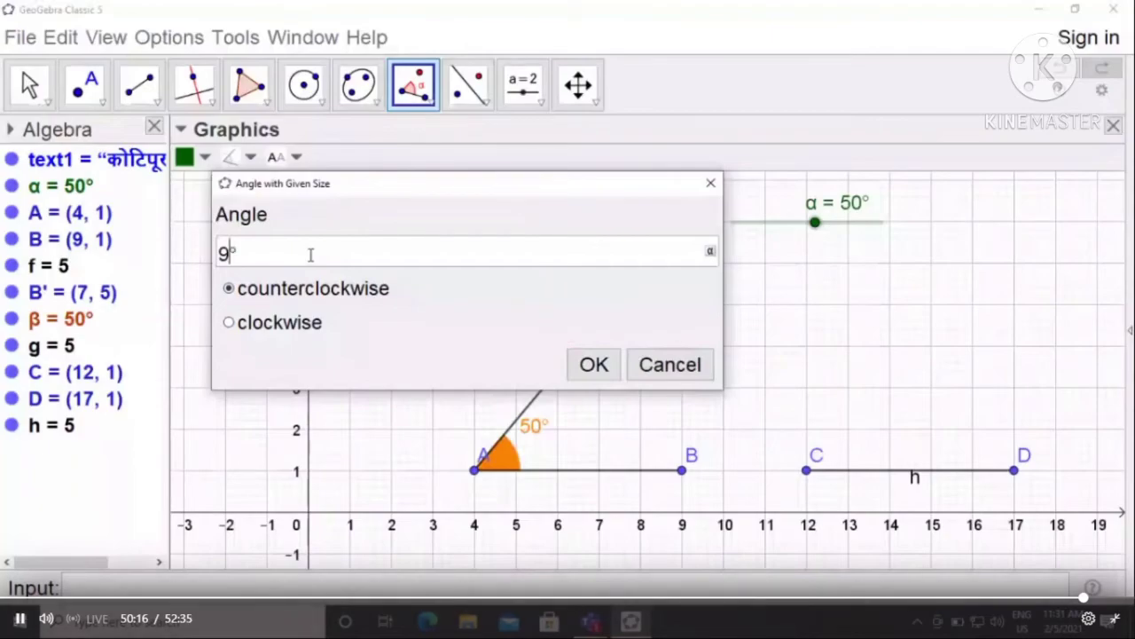
pyautogui.write('0°')
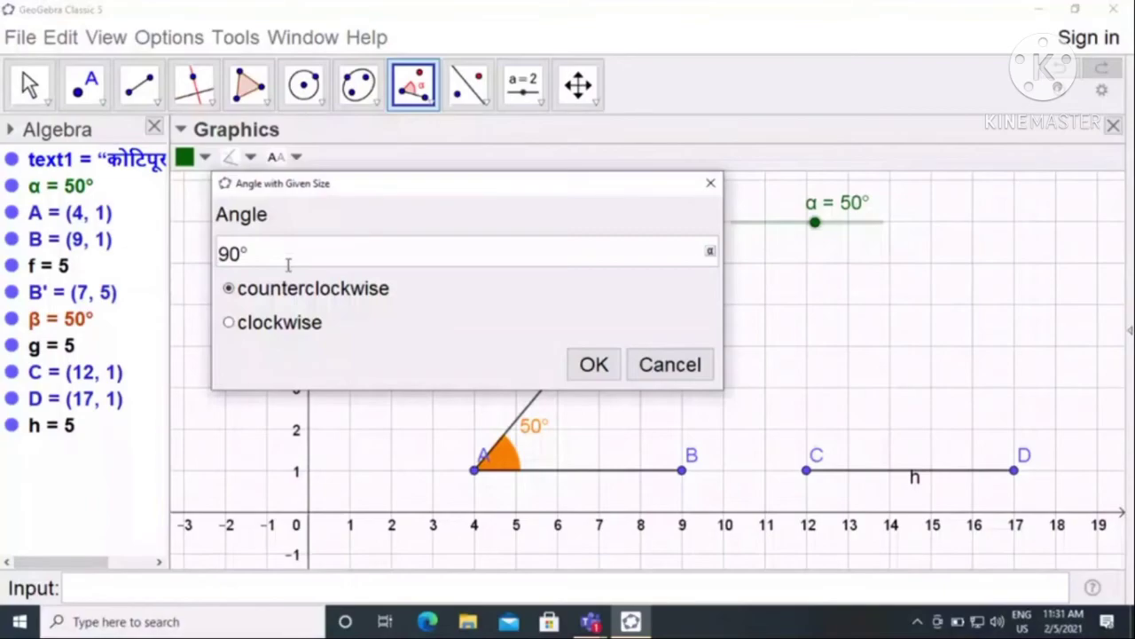
pyautogui.write('-')
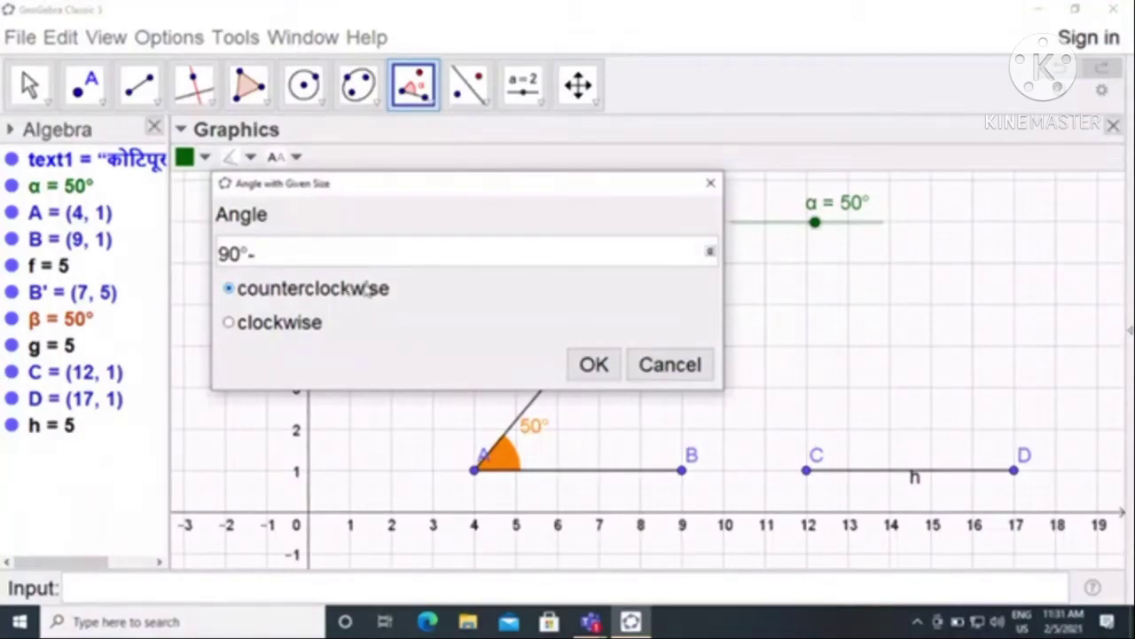
pyautogui.click(710, 251)
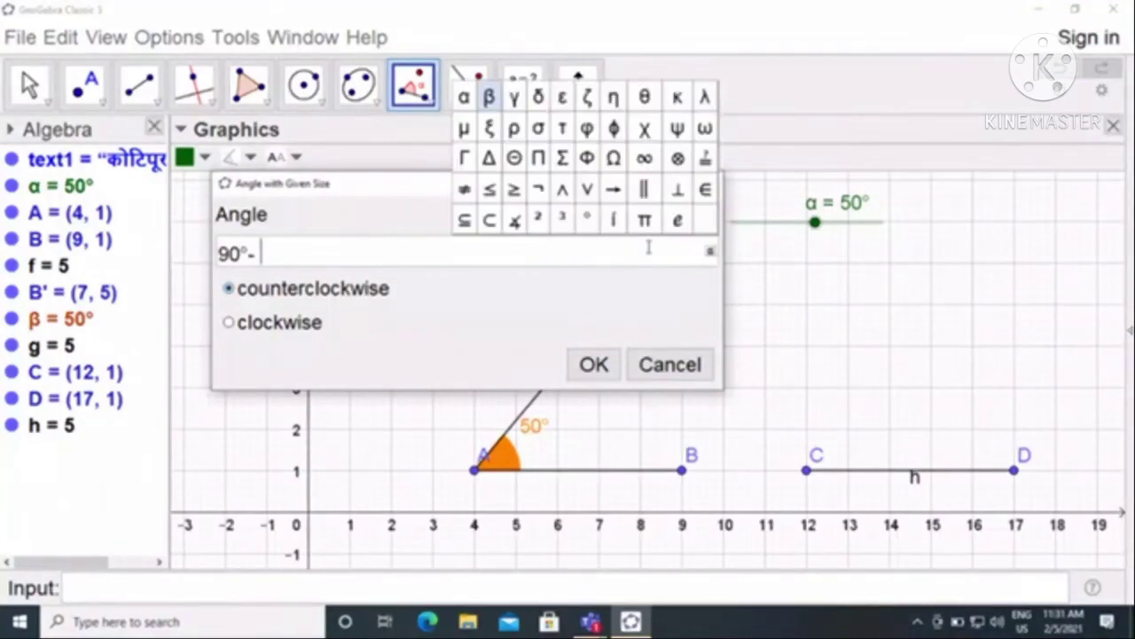
pyautogui.click(464, 94)
pyautogui.click(595, 364)
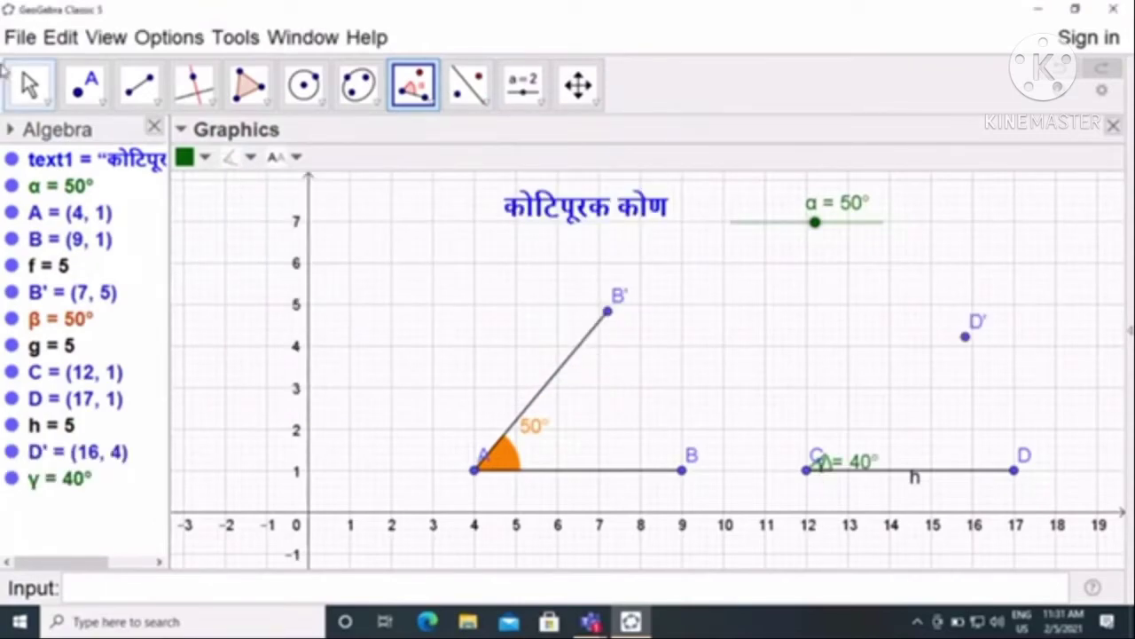
# Draw a segment from C to D' and hide the labels of segments CD' and CD.
pyautogui.click(140, 84)
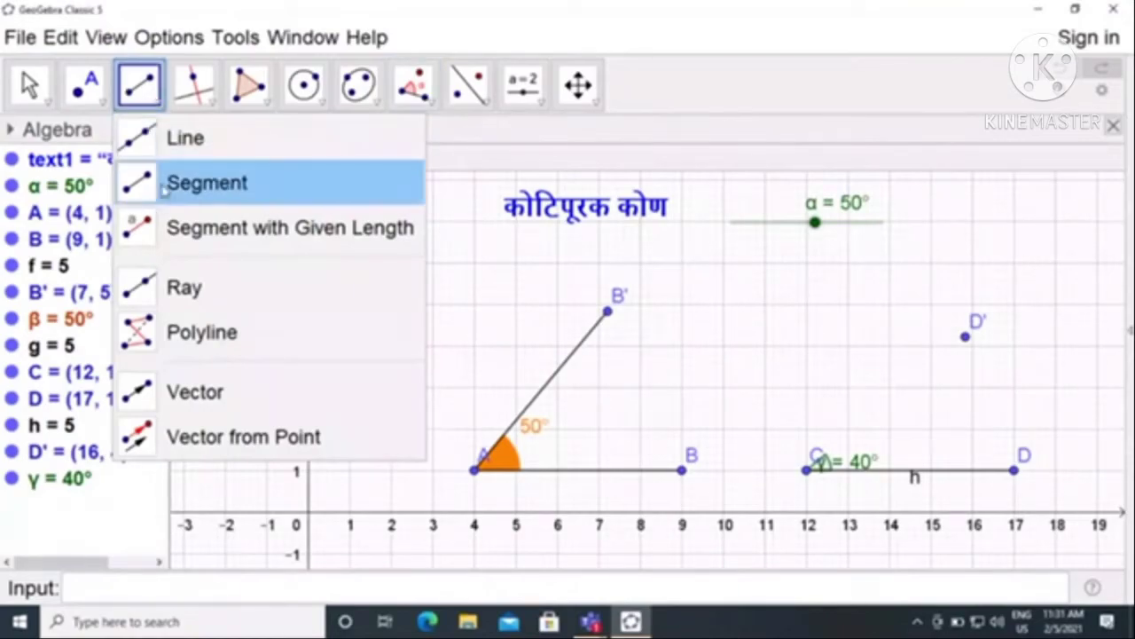
pyautogui.click(165, 184)
pyautogui.click(807, 471)
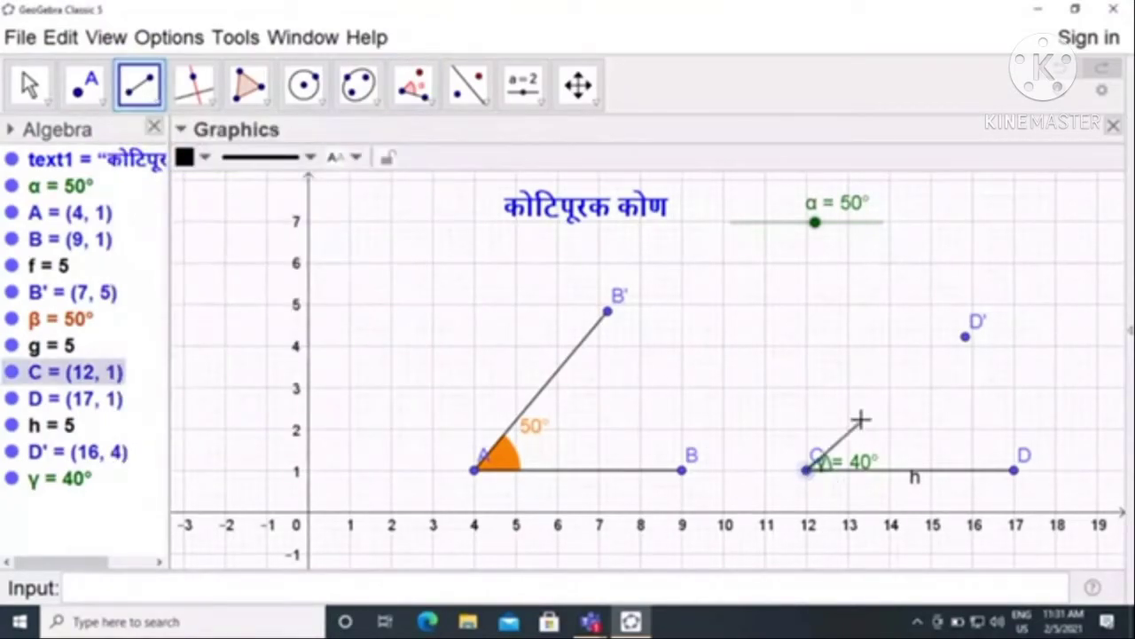
pyautogui.click(965, 337)
pyautogui.click(29, 84)
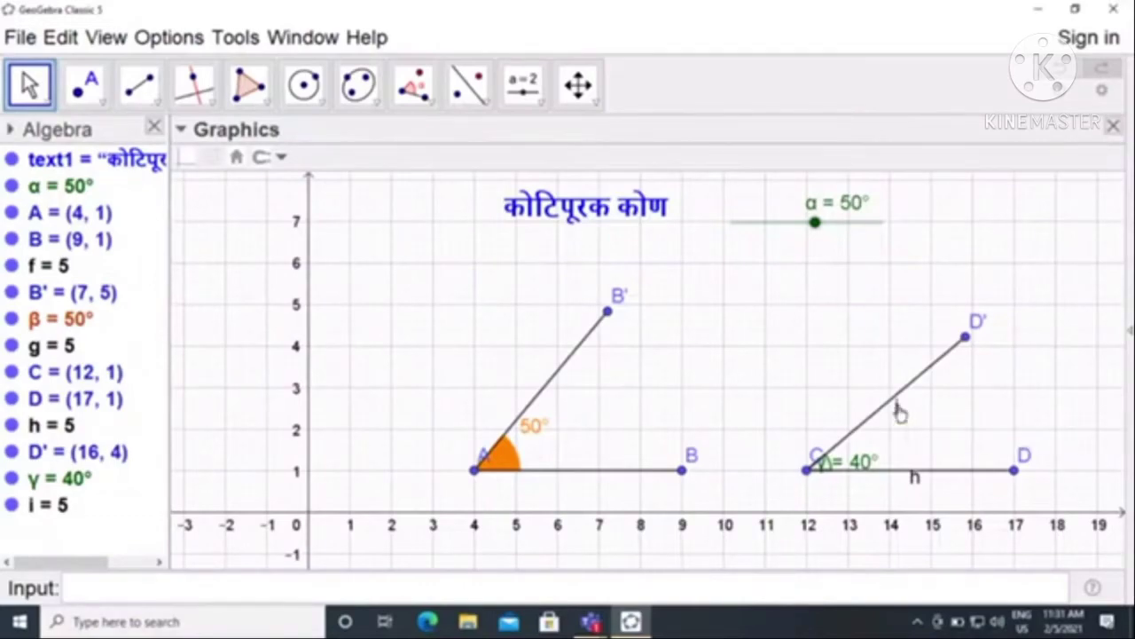
pyautogui.rightClick(896, 407)
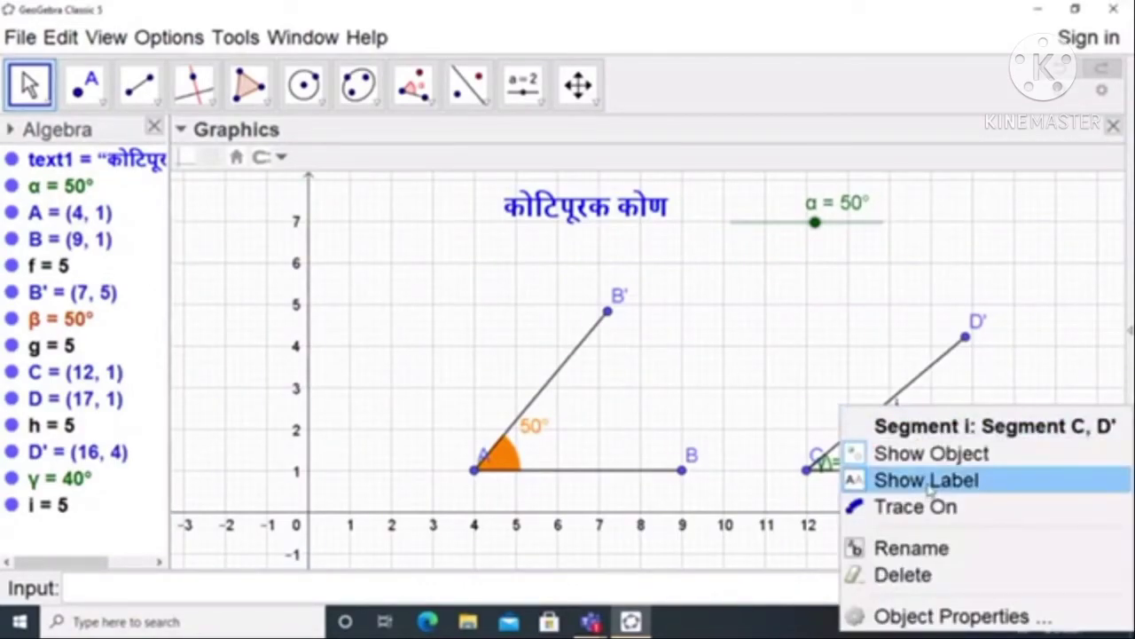
pyautogui.click(929, 487)
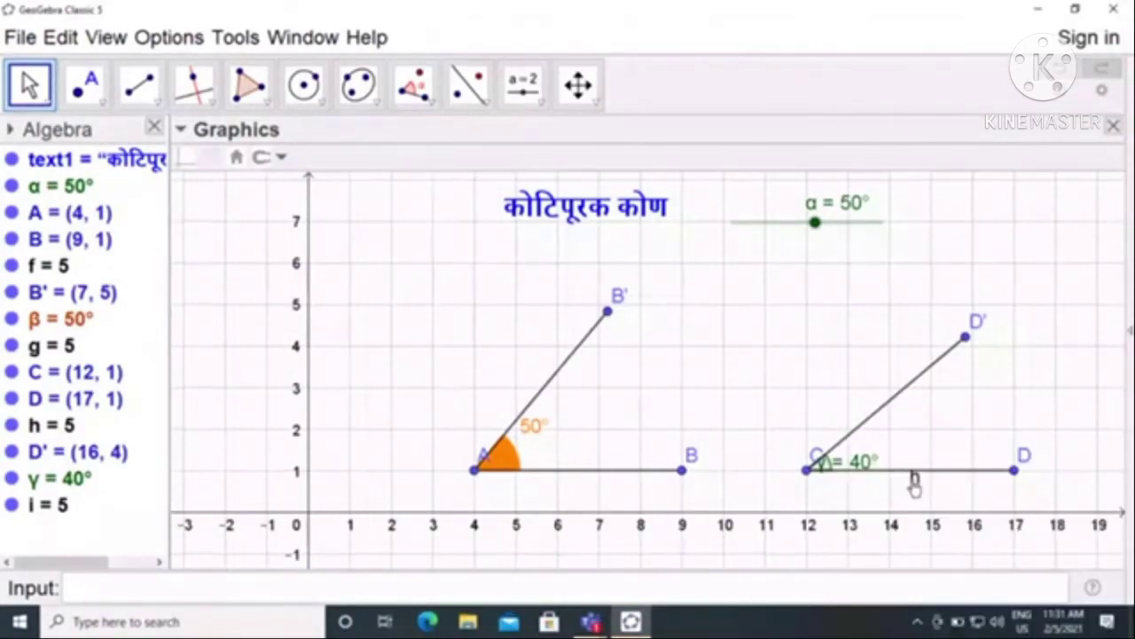
# Move angle γ's label away from vertex C and set it to show only the value.
pyautogui.moveTo(843, 469); pyautogui.dragTo(875, 455)
pyautogui.rightClick(825, 472)
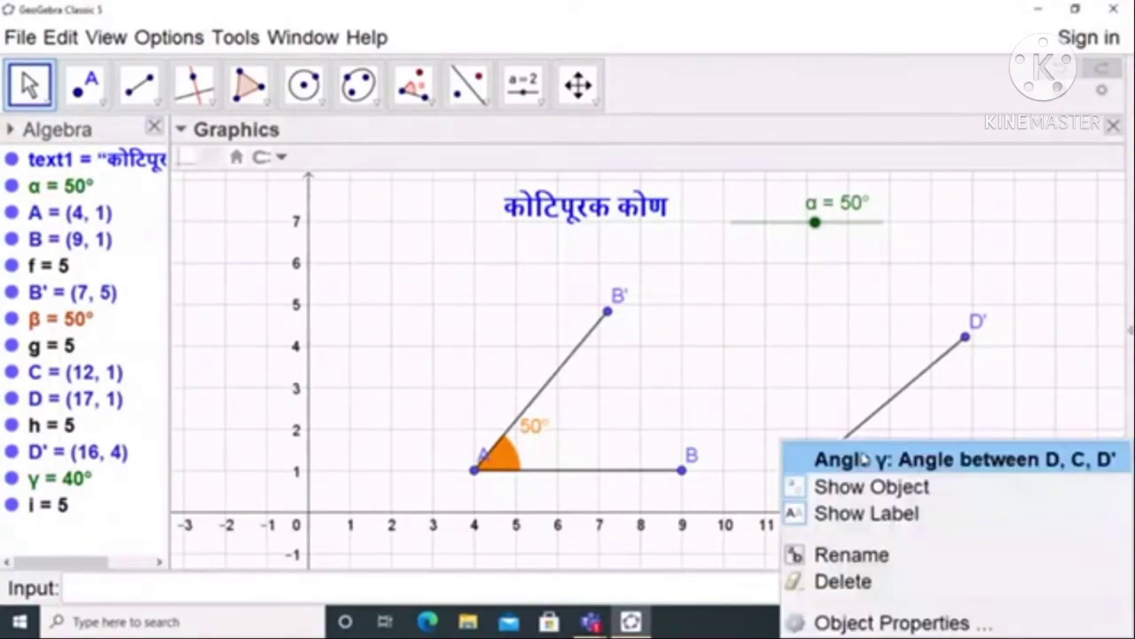
pyautogui.click(892, 618)
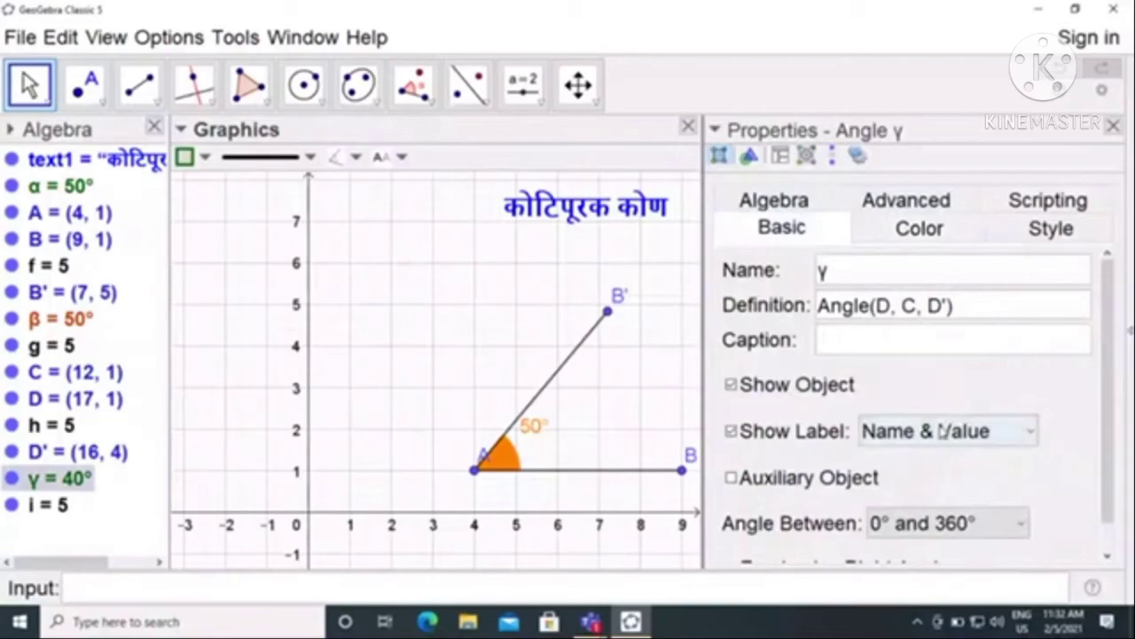
pyautogui.click(942, 432)
pyautogui.click(898, 517)
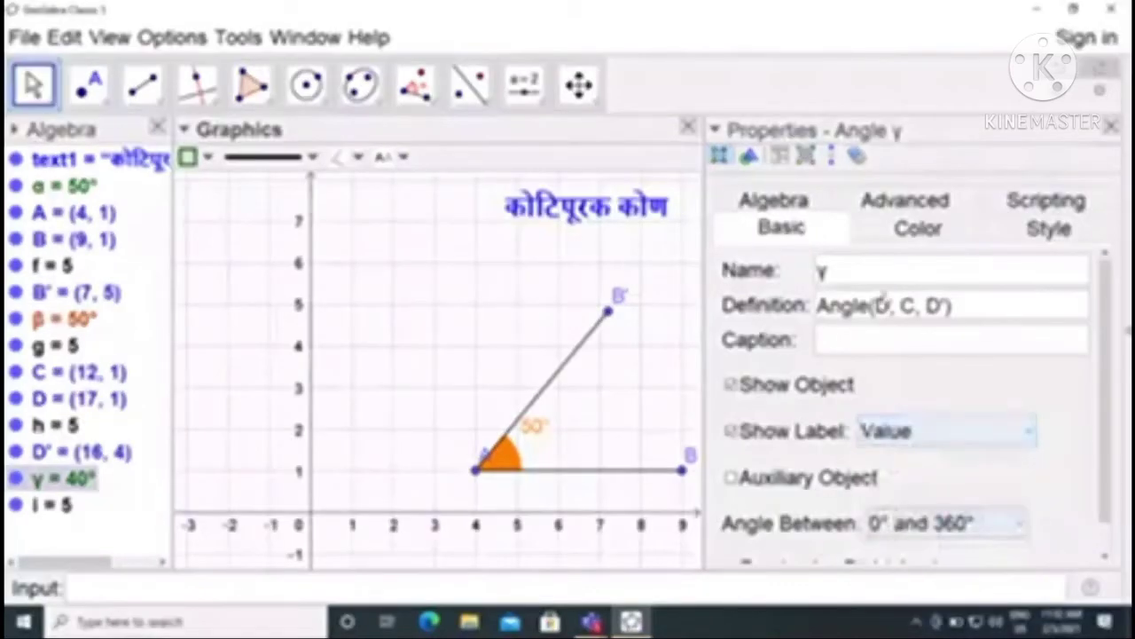
# Color angle γ green (0, 153, 0) with 100 opacity and enlarge its angle arc.
pyautogui.click(889, 233)
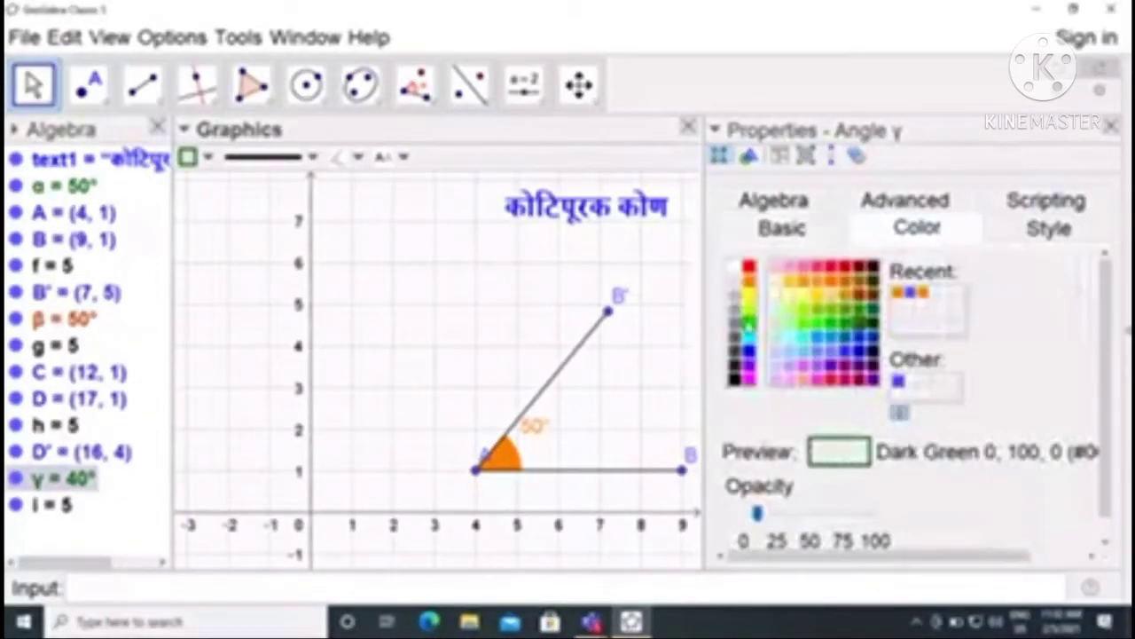
pyautogui.click(846, 323)
pyautogui.moveTo(765, 515); pyautogui.dragTo(877, 513)
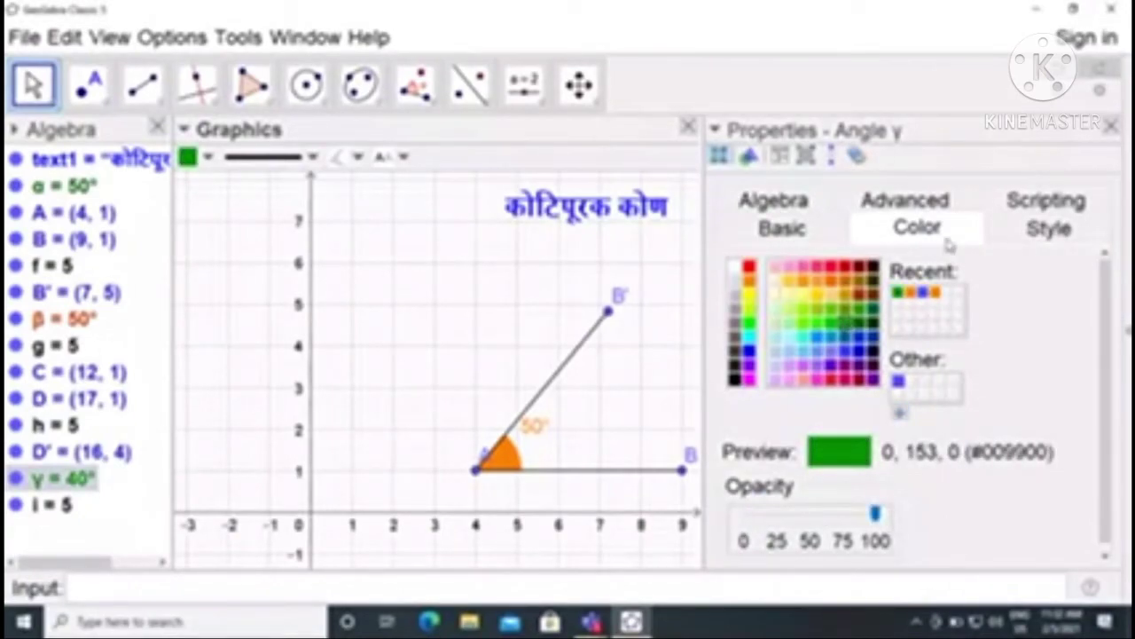
pyautogui.click(1036, 232)
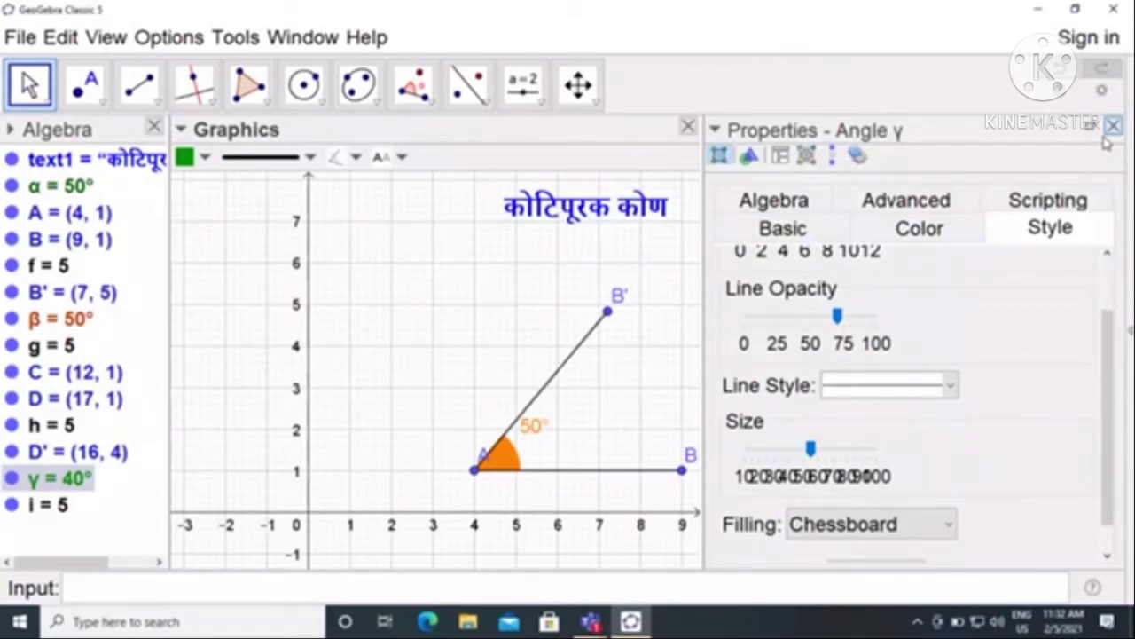
pyautogui.click(1113, 125)
# Vary the α slider through 11°, 30°, 70° and 36° to compare the two complementary angles.
pyautogui.moveTo(813, 226); pyautogui.dragTo(750, 229)
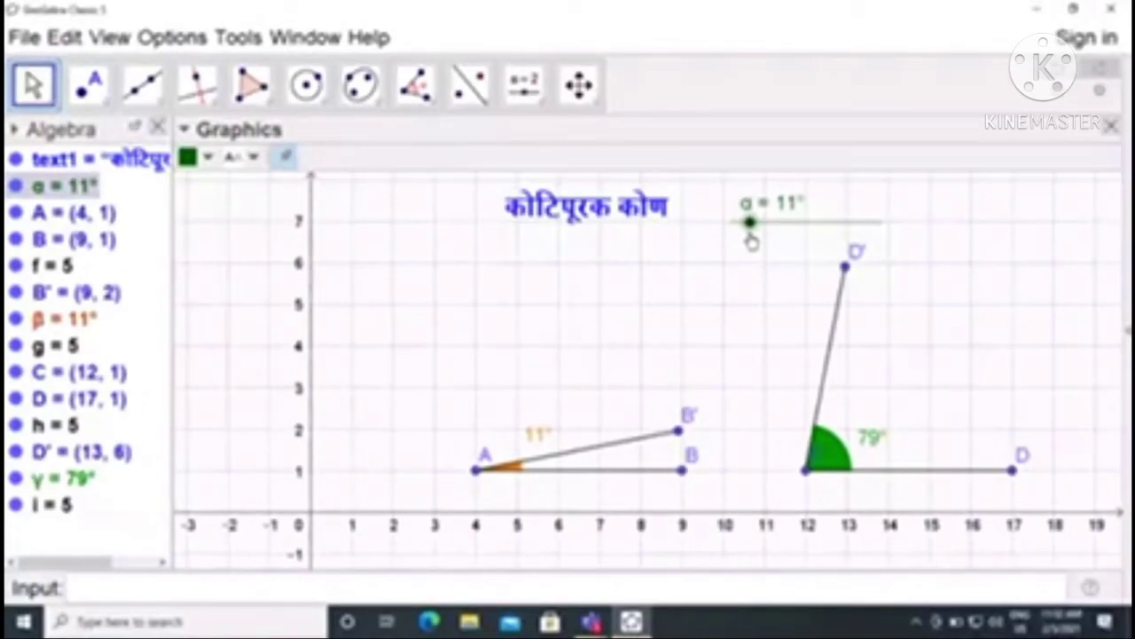
pyautogui.moveTo(751, 242); pyautogui.dragTo(784, 234)
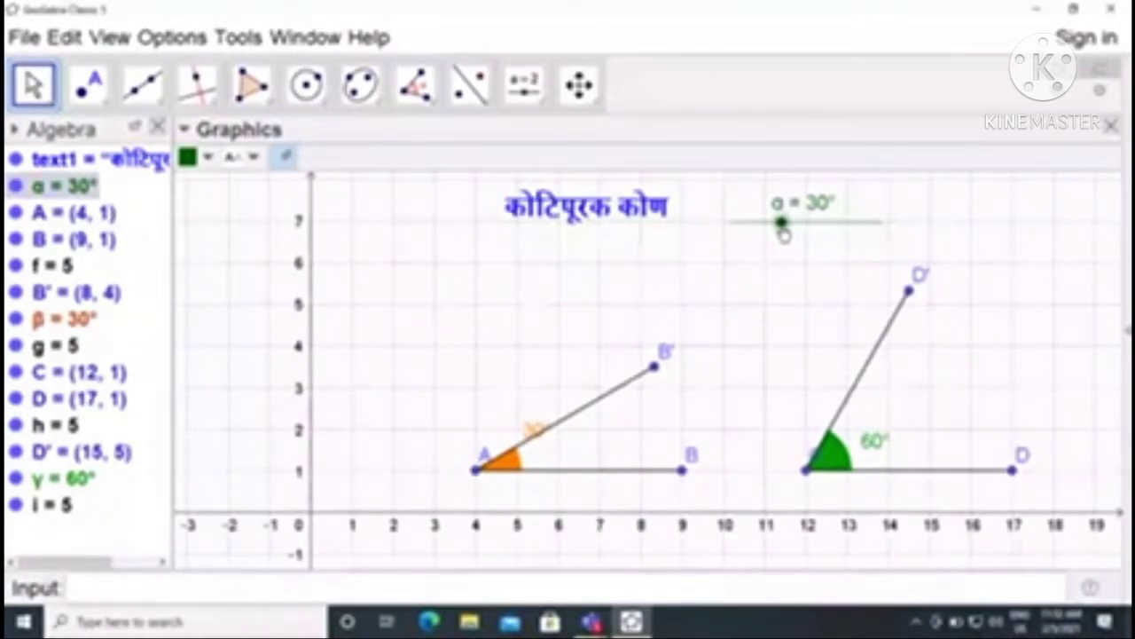
pyautogui.moveTo(786, 233); pyautogui.dragTo(849, 233)
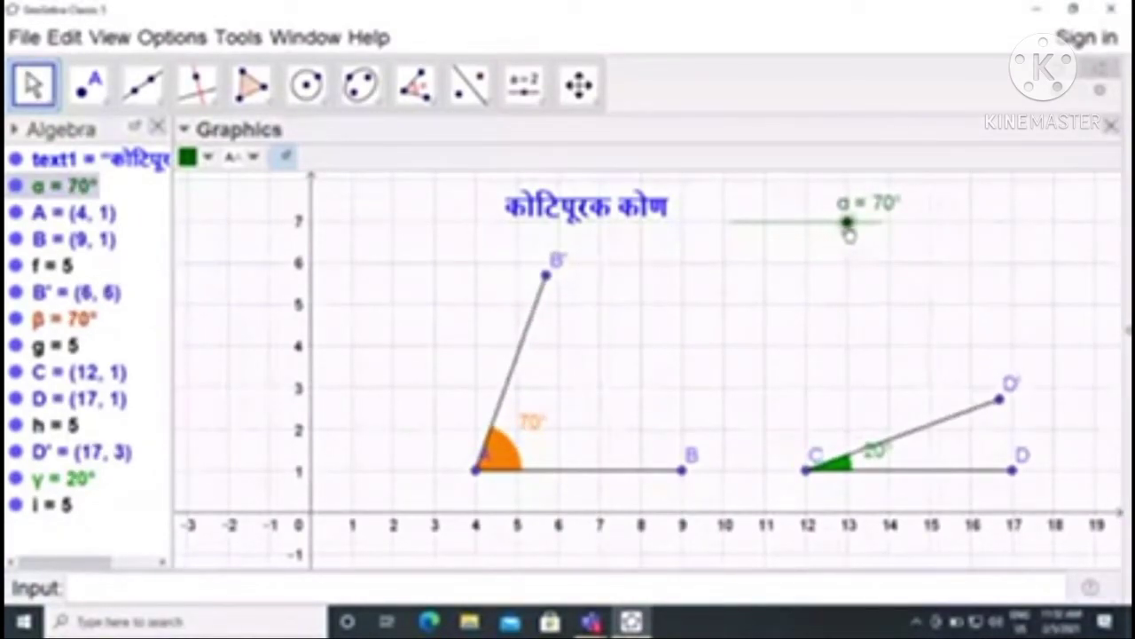
pyautogui.moveTo(848, 233); pyautogui.dragTo(792, 228)
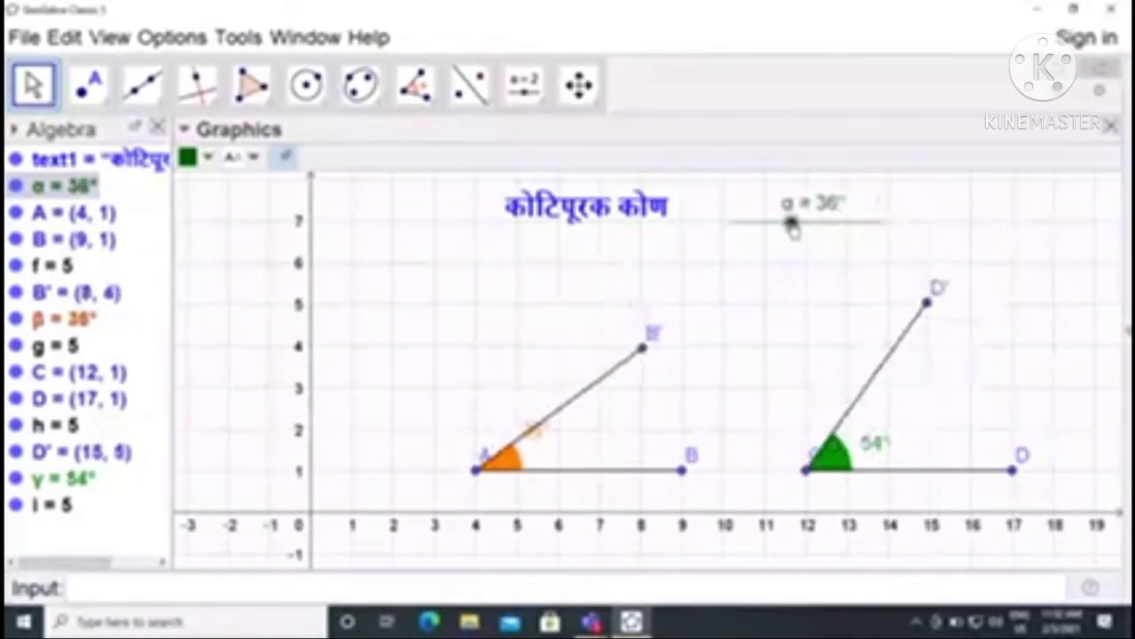
# Turn on animation for the α slider to demonstrate the changing angles, and set α to 42°.
pyautogui.rightClick(791, 223)
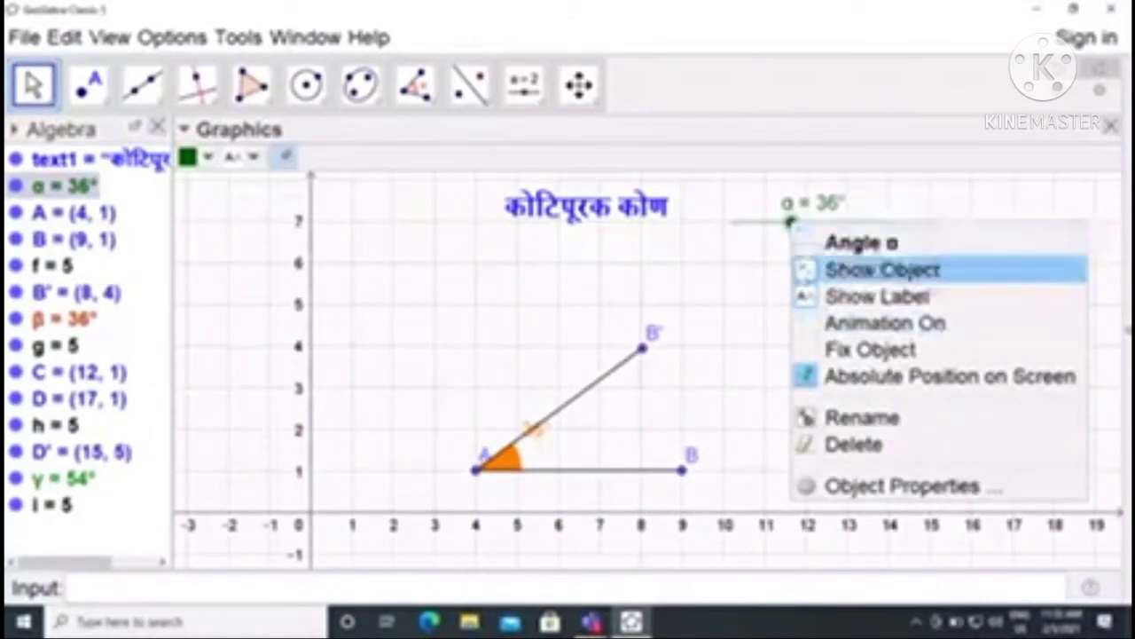
pyautogui.click(831, 325)
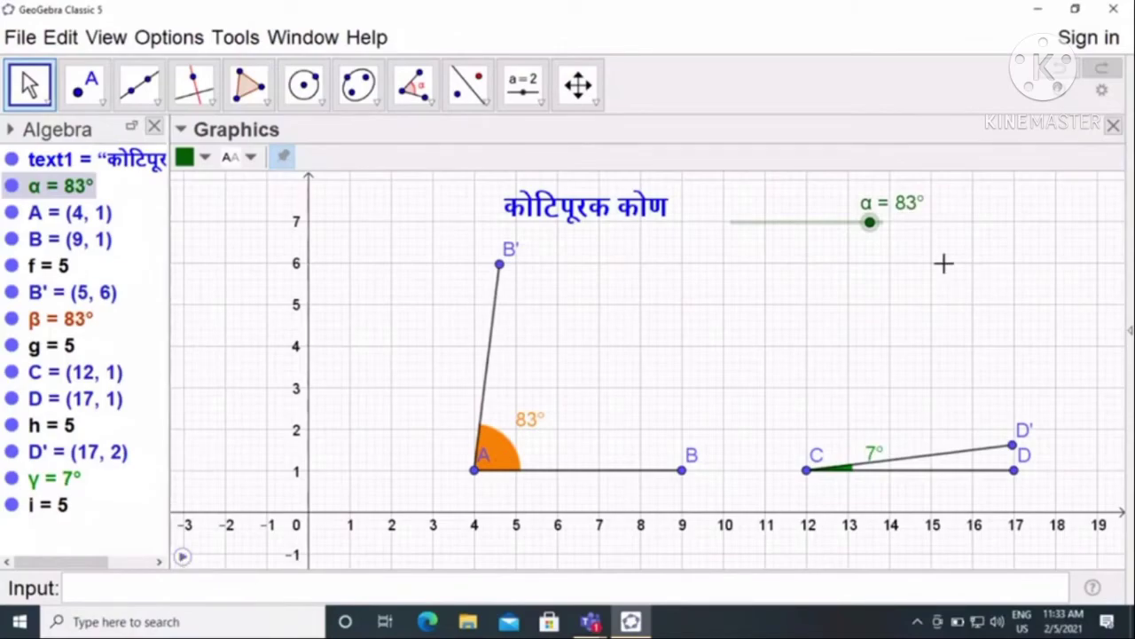
pyautogui.moveTo(869, 223); pyautogui.dragTo(802, 228)
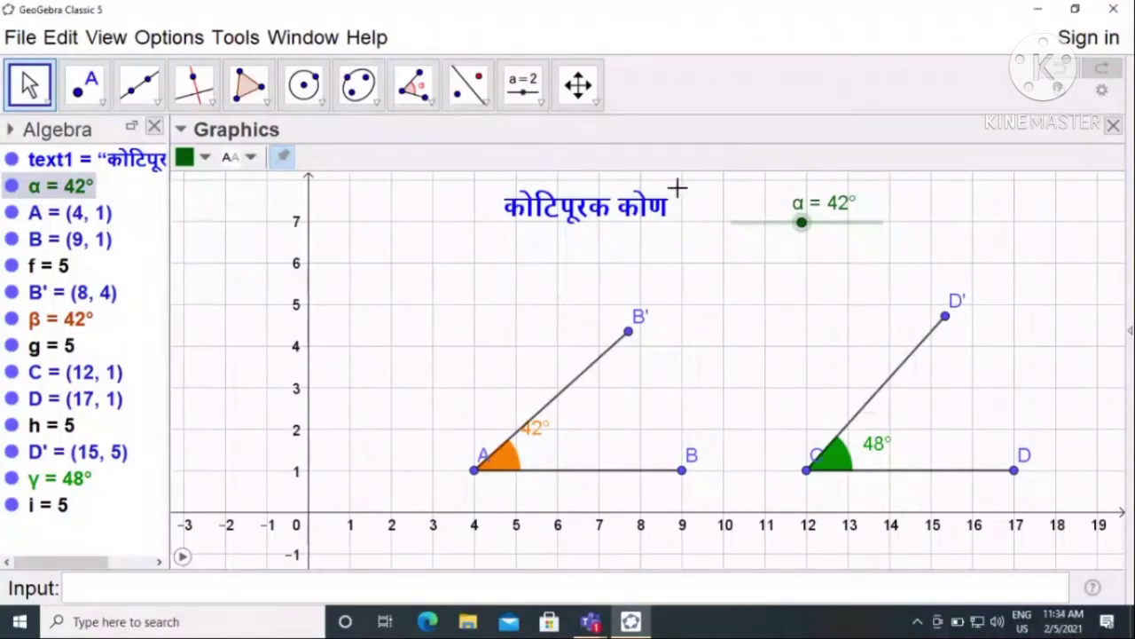
# Start a new blank construction without saving the complementary angles worksheet.
pyautogui.click(20, 37)
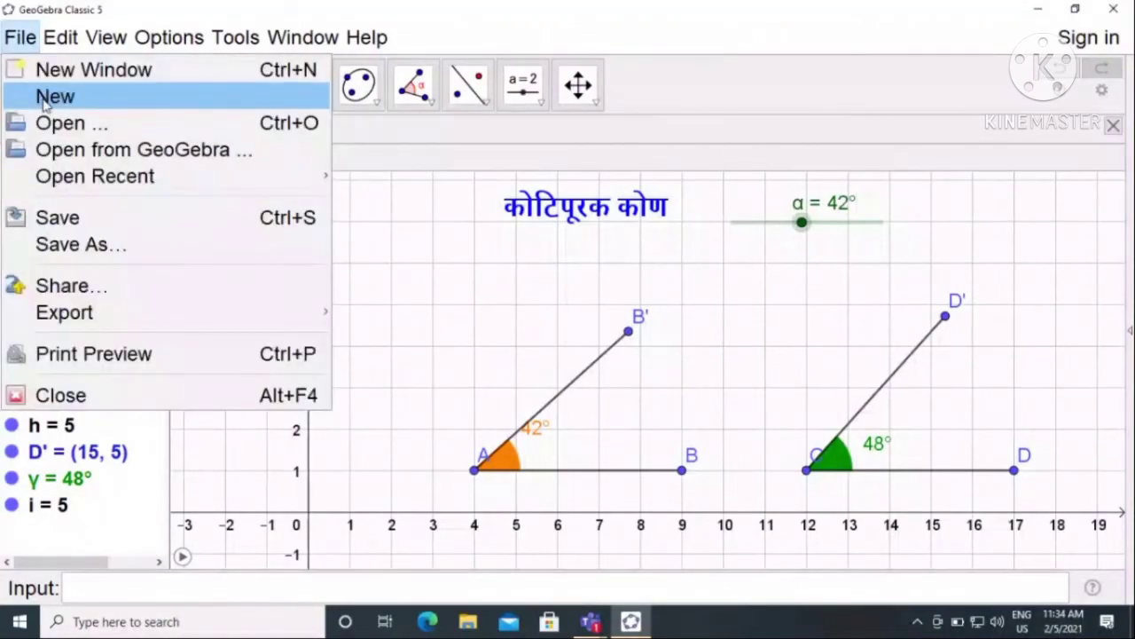
pyautogui.click(44, 99)
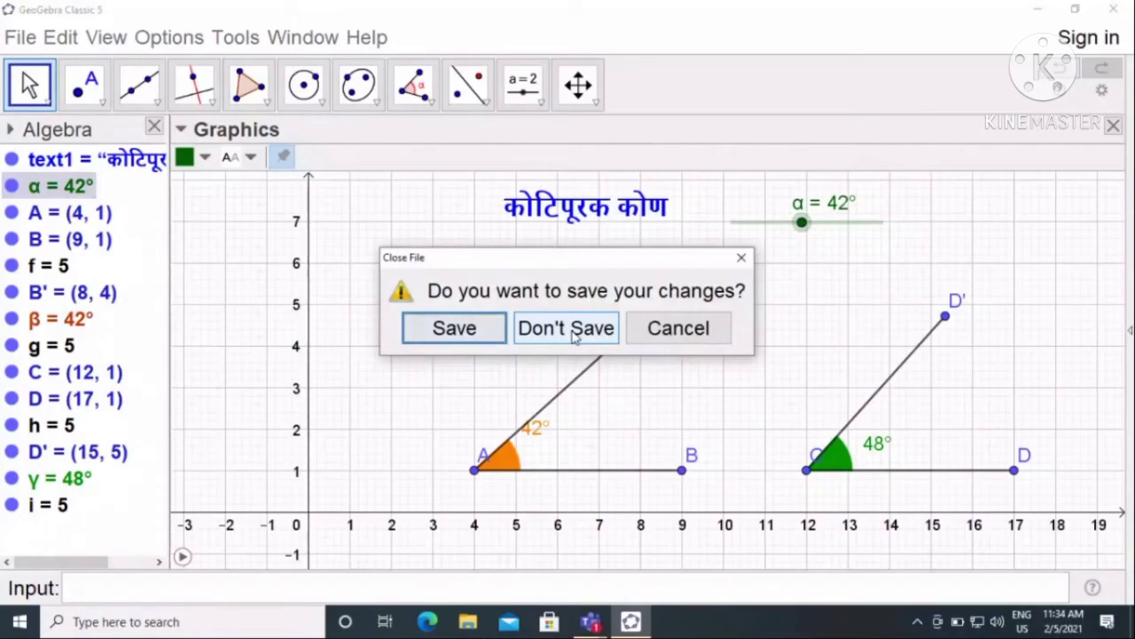
pyautogui.click(568, 328)
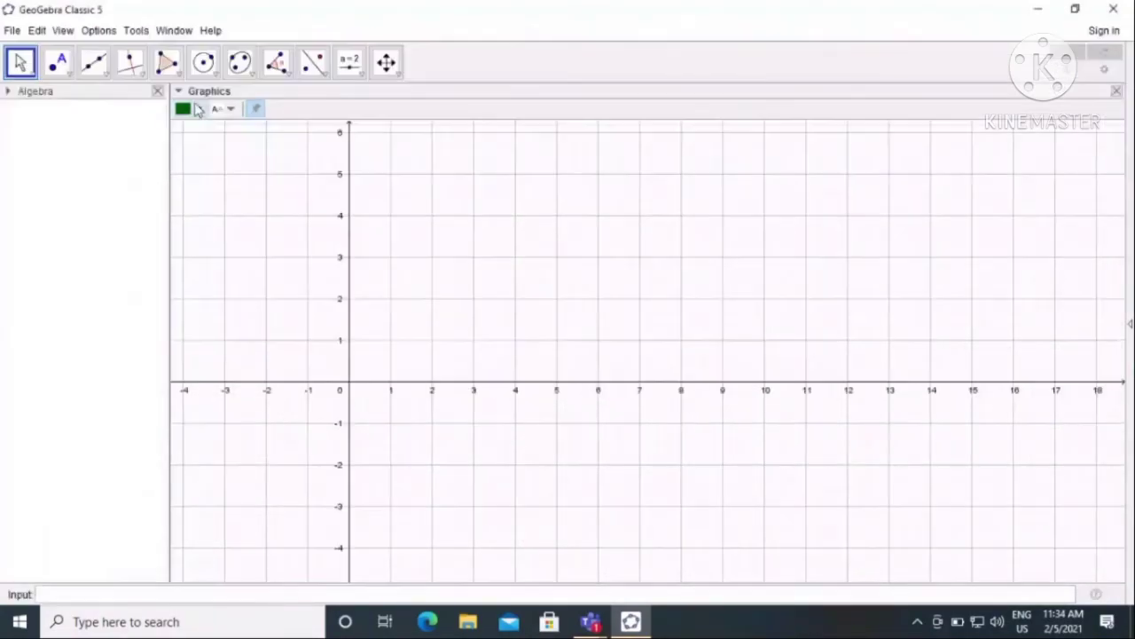
# Set the rounding to 0 decimal places and the font size to 24 pt.
pyautogui.moveTo(445, 319); pyautogui.dragTo(580, 364)
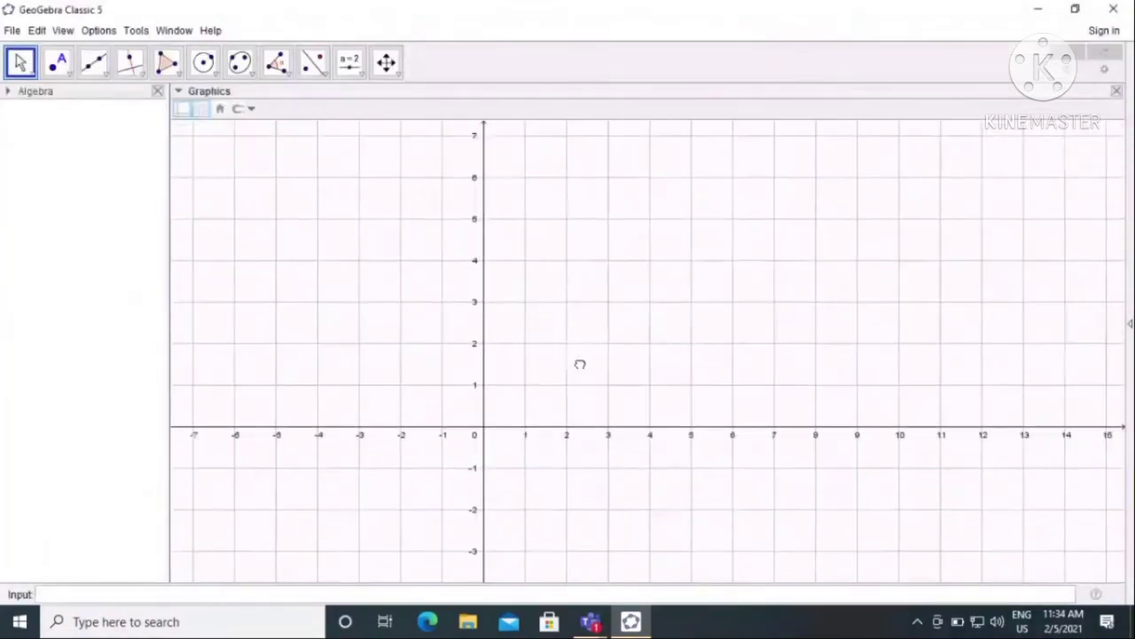
pyautogui.click(98, 30)
pyautogui.moveTo(111, 55)
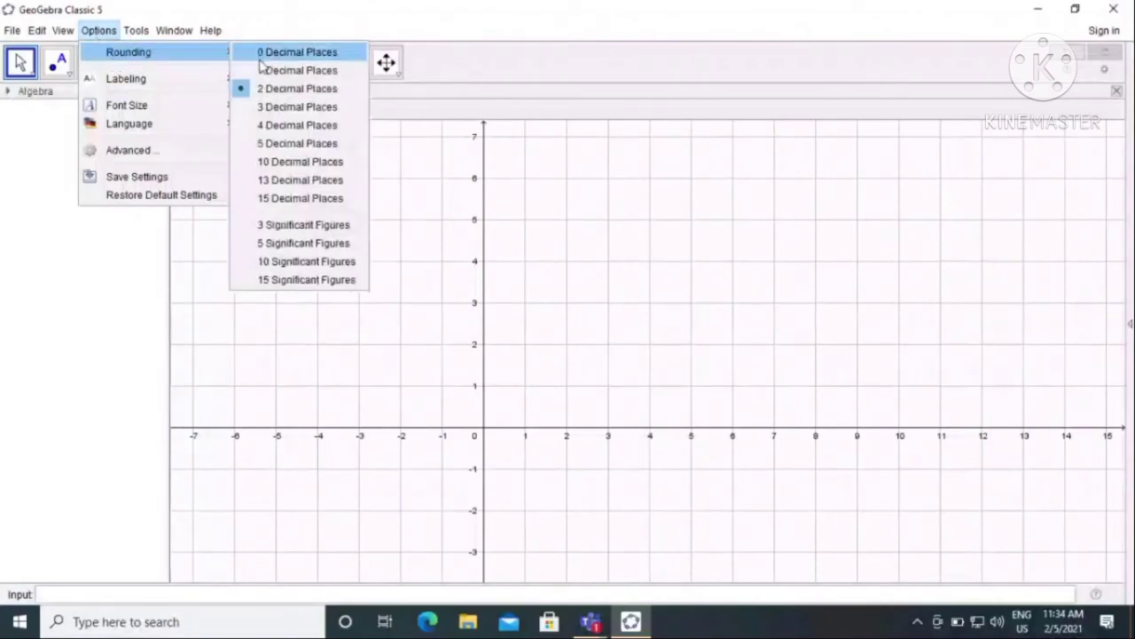
pyautogui.click(266, 51)
pyautogui.click(99, 30)
pyautogui.moveTo(139, 103)
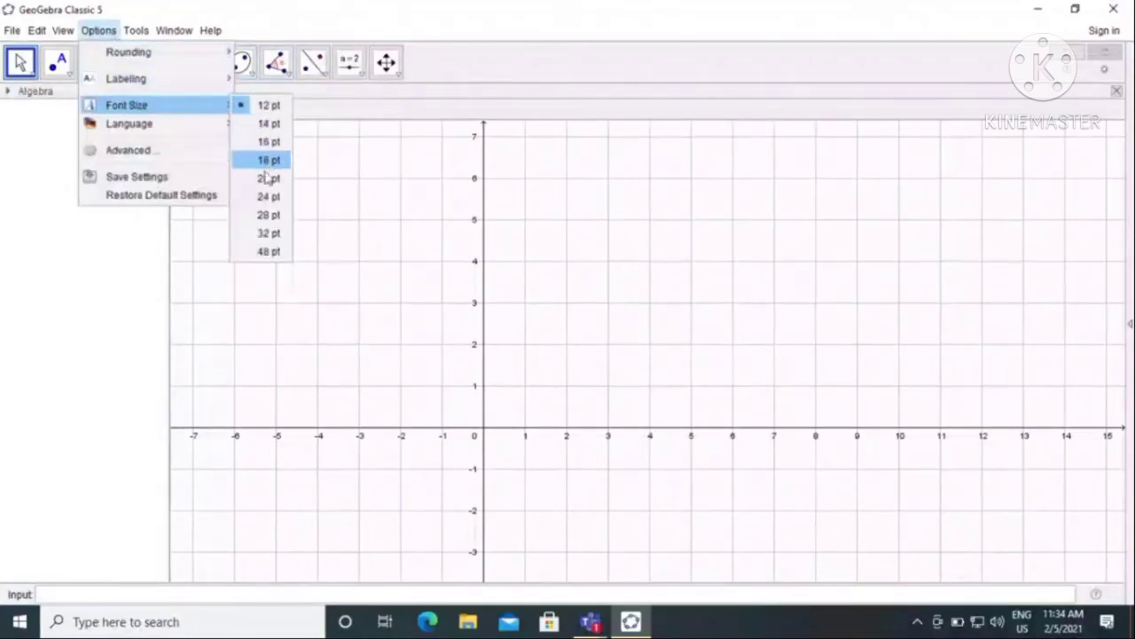
pyautogui.click(258, 195)
pyautogui.moveTo(610, 384); pyautogui.dragTo(434, 389)
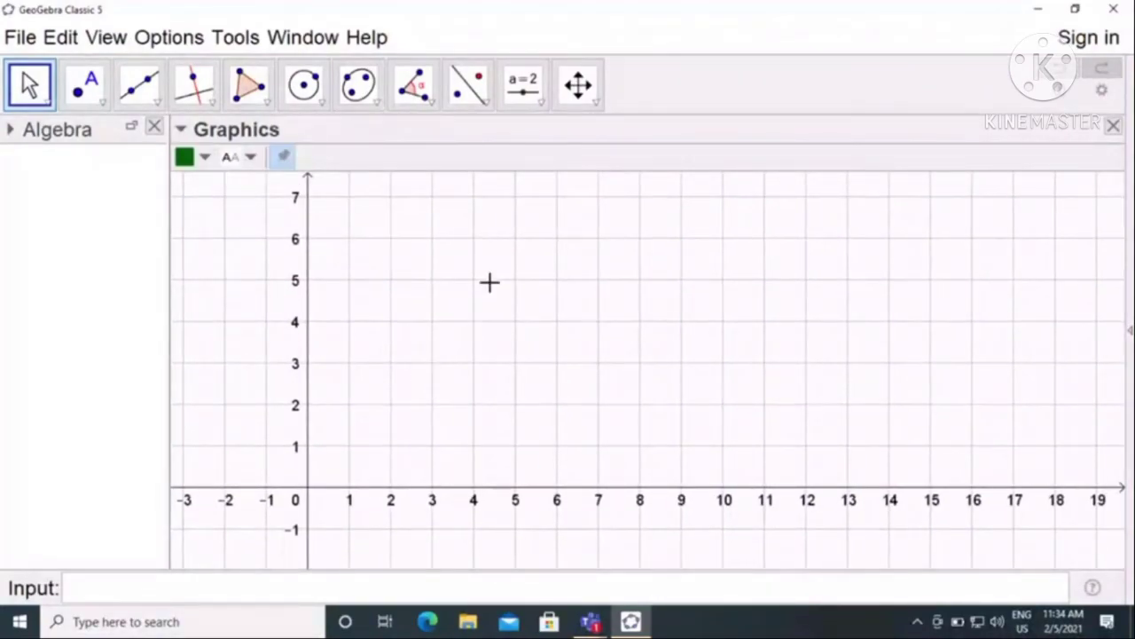
# Add the Hindi title text "संपूरक कोण" to the graphics view using the Hindi Google Input Tools keyboard.
pyautogui.click(542, 107)
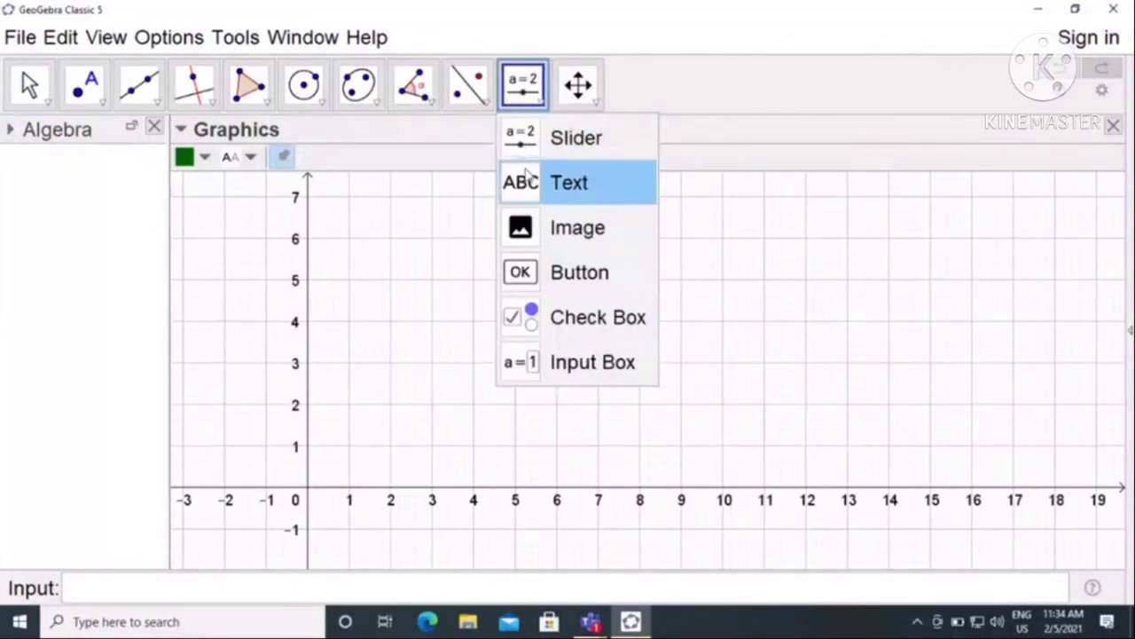
pyautogui.click(525, 181)
pyautogui.click(755, 322)
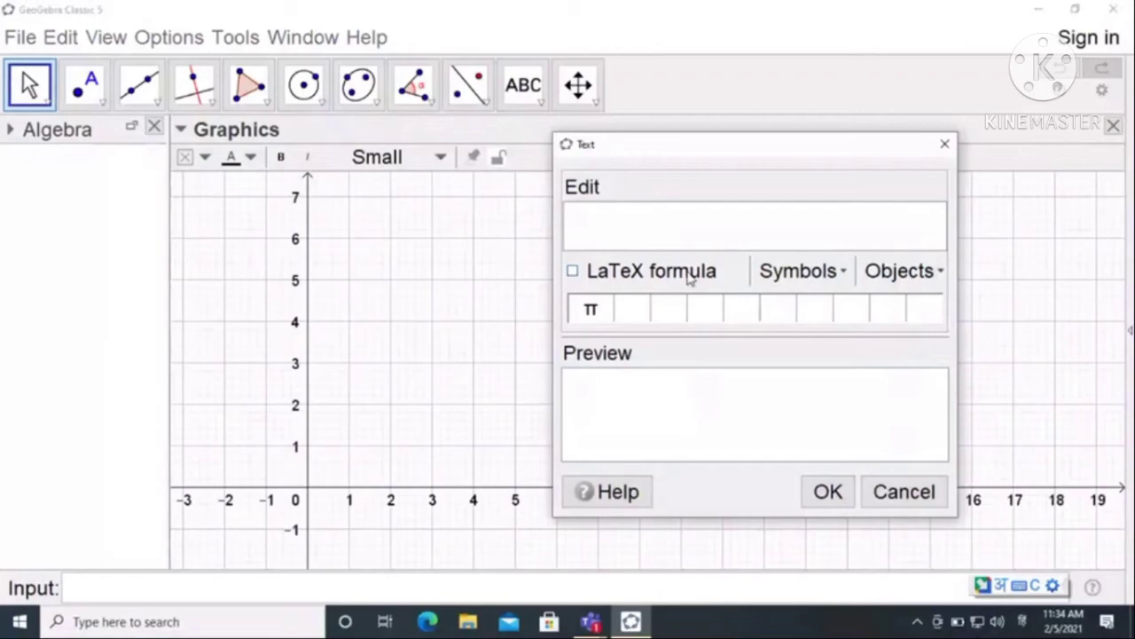
pyautogui.click(1023, 621)
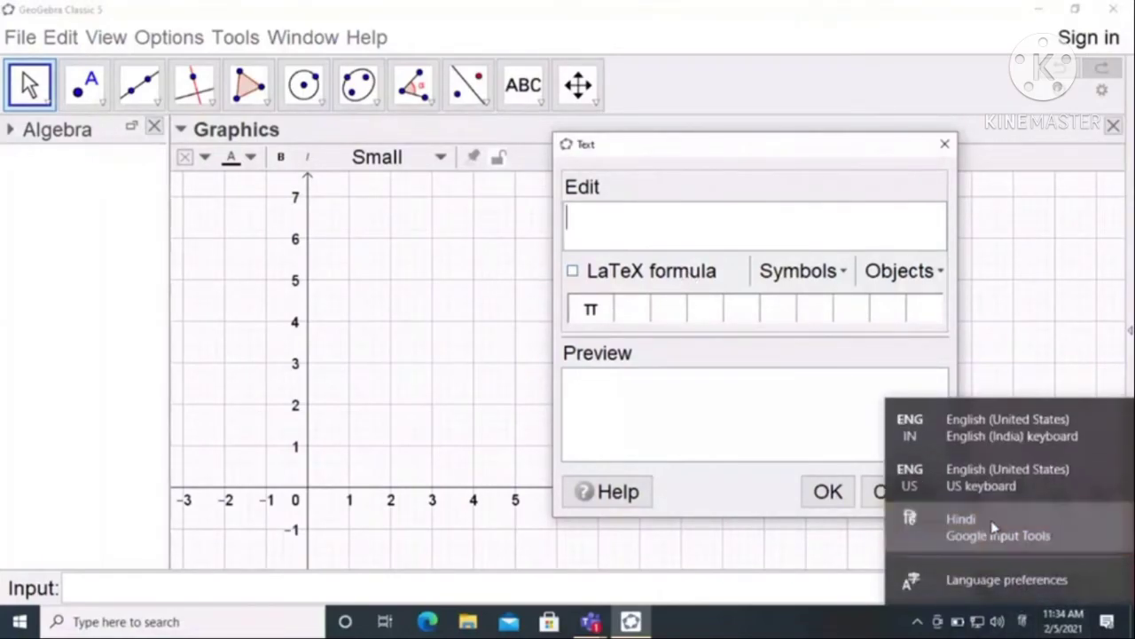
pyautogui.click(993, 528)
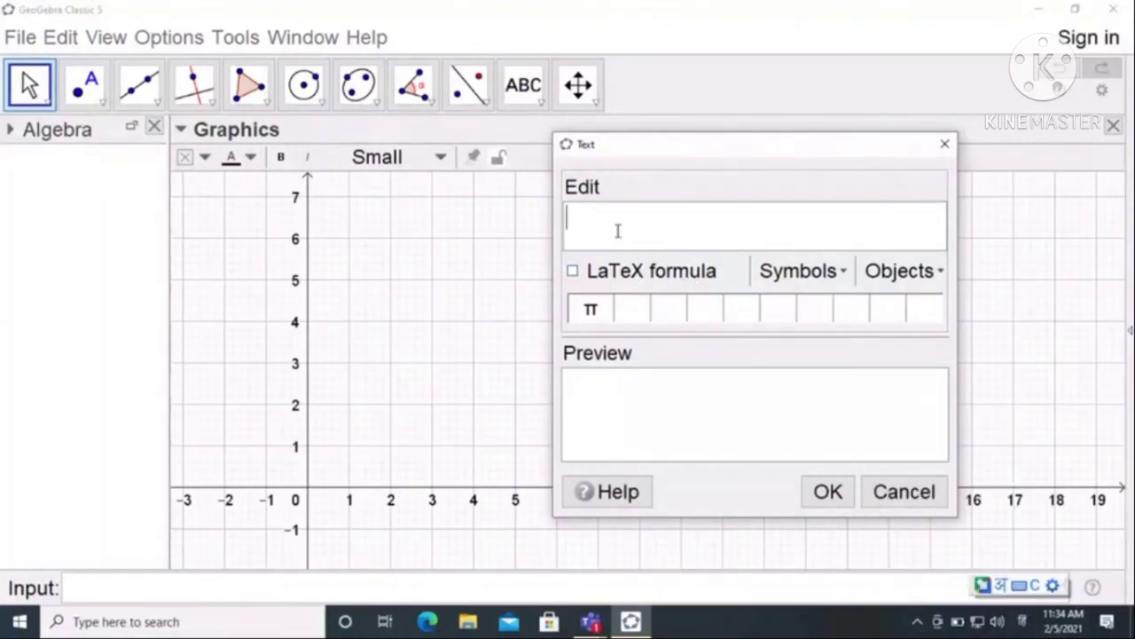
pyautogui.write('sampoor')
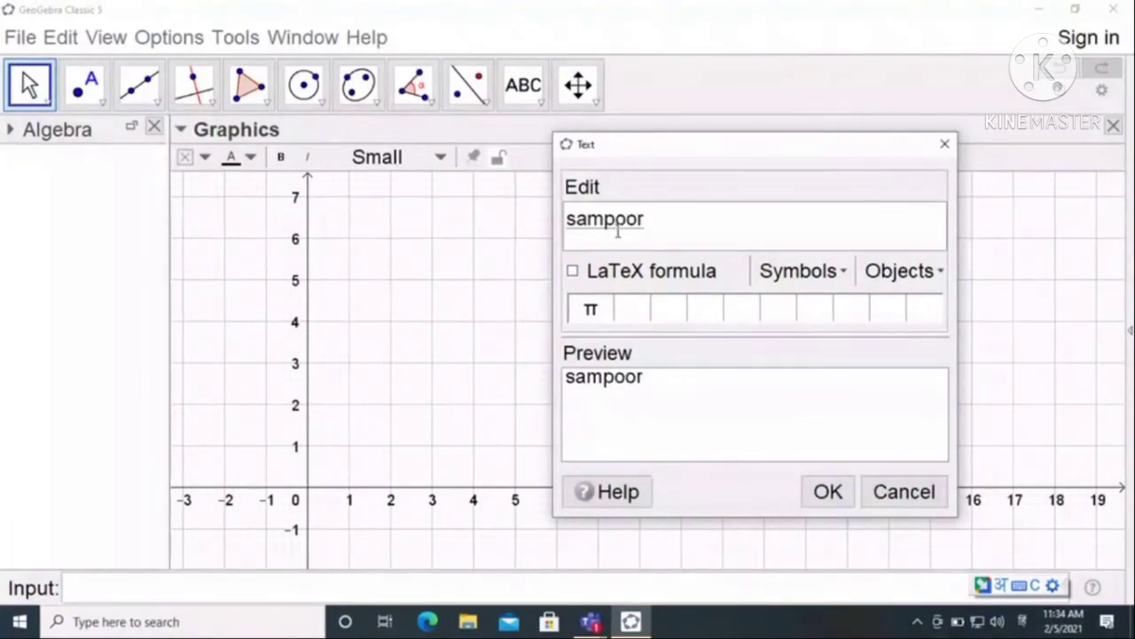
pyautogui.write('ak kon')
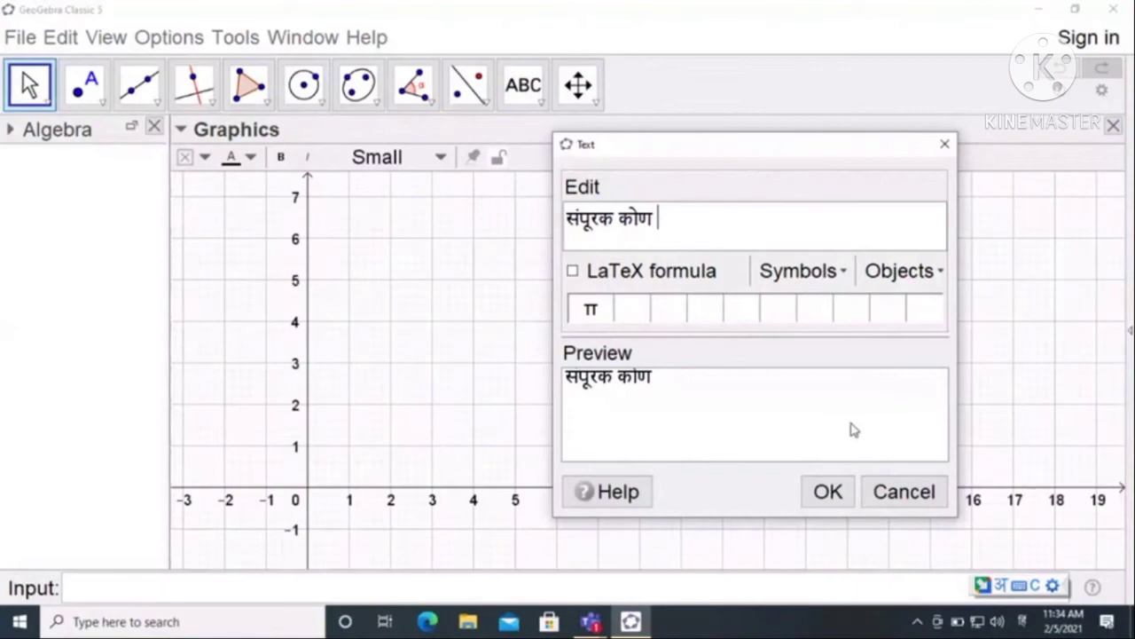
pyautogui.click(825, 491)
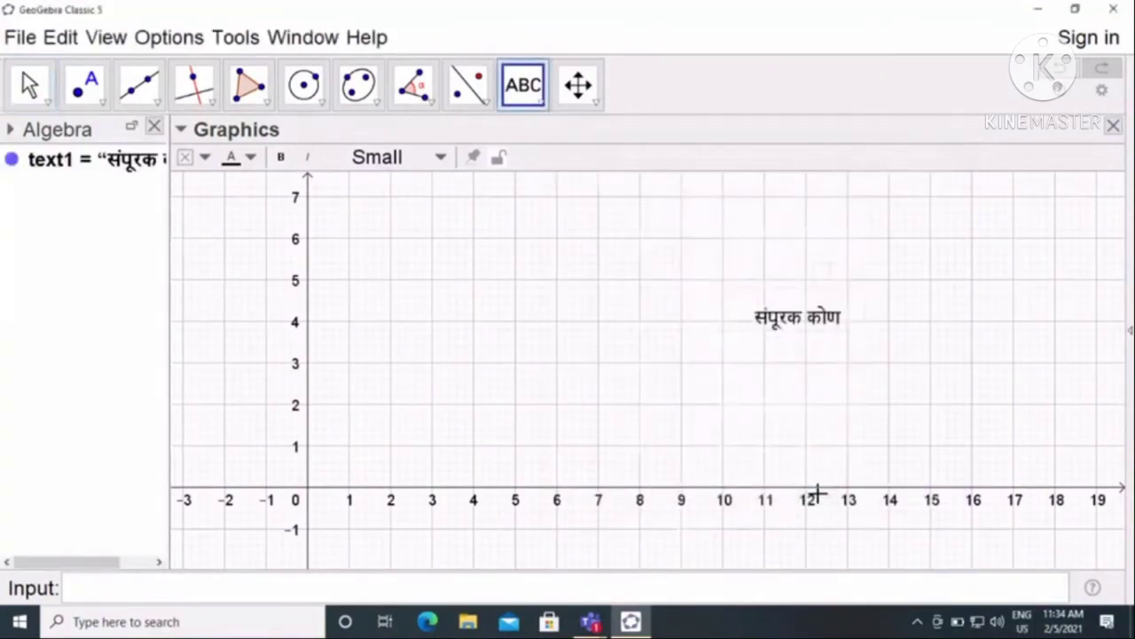
# Move the title to the upper middle of the graphics view and format it orange, bold and Medium size.
pyautogui.click(12, 94)
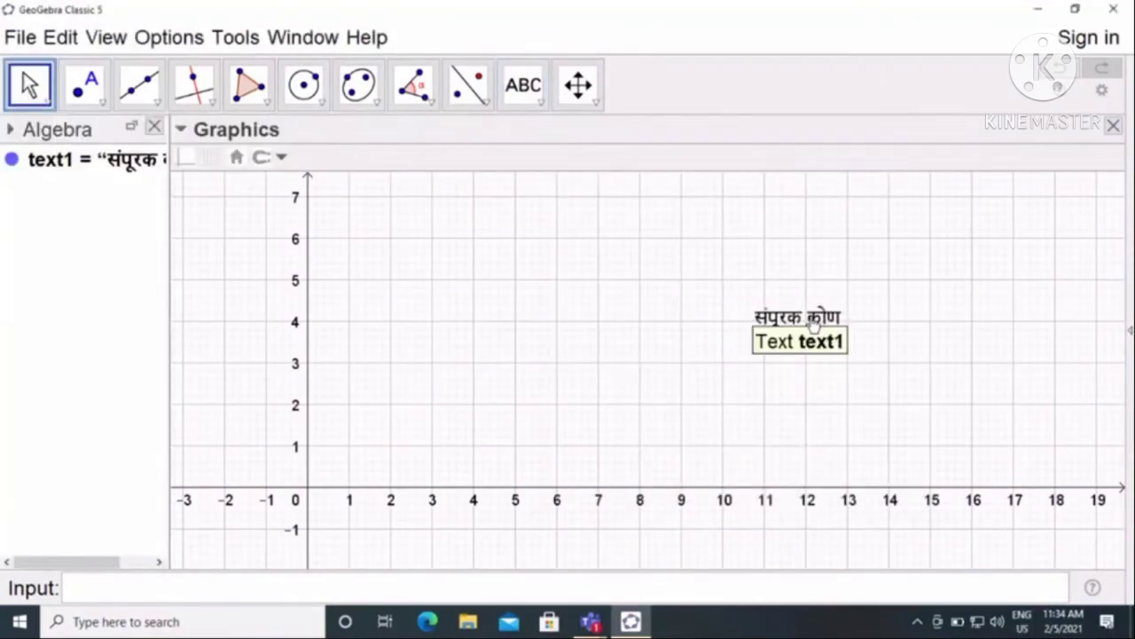
pyautogui.moveTo(812, 330); pyautogui.dragTo(595, 210)
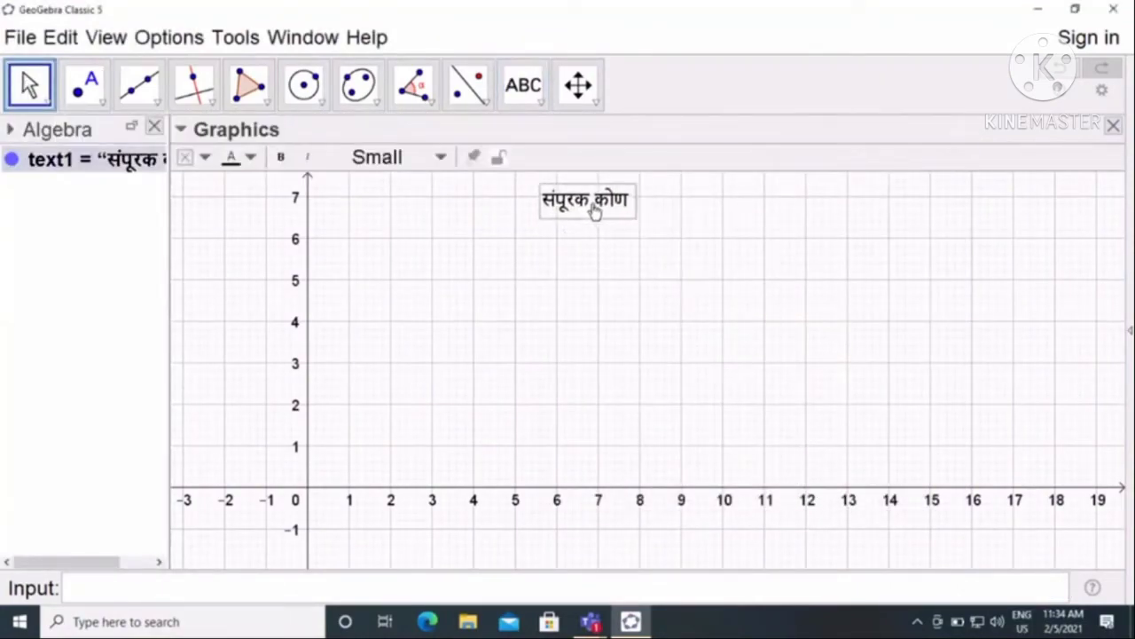
pyautogui.click(254, 160)
pyautogui.click(254, 195)
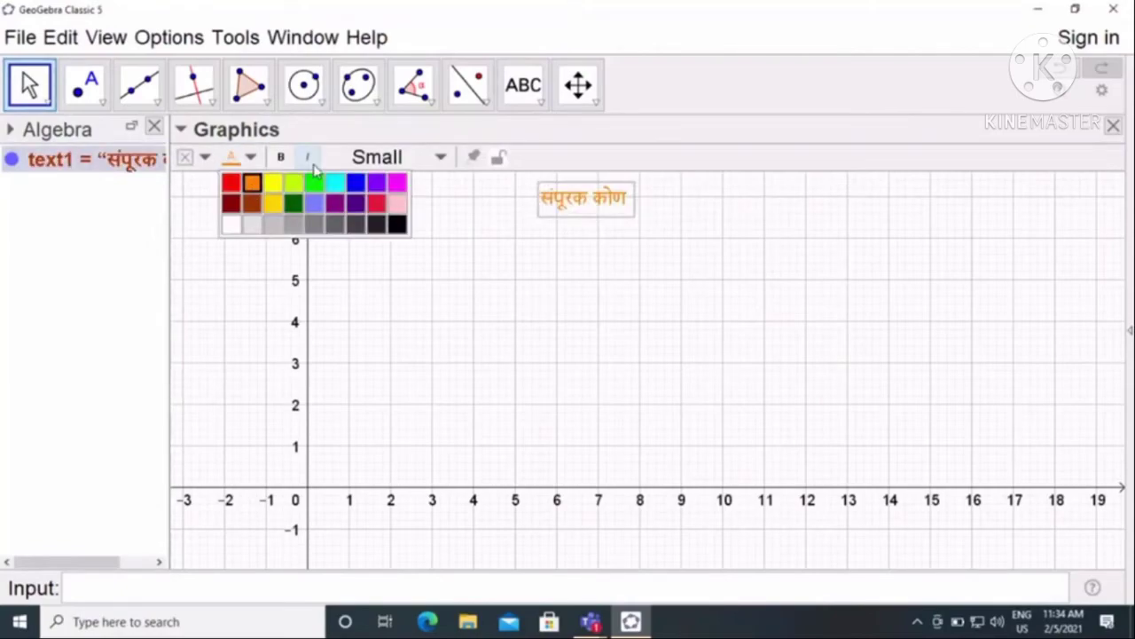
pyautogui.click(280, 157)
pyautogui.click(367, 167)
pyautogui.click(395, 277)
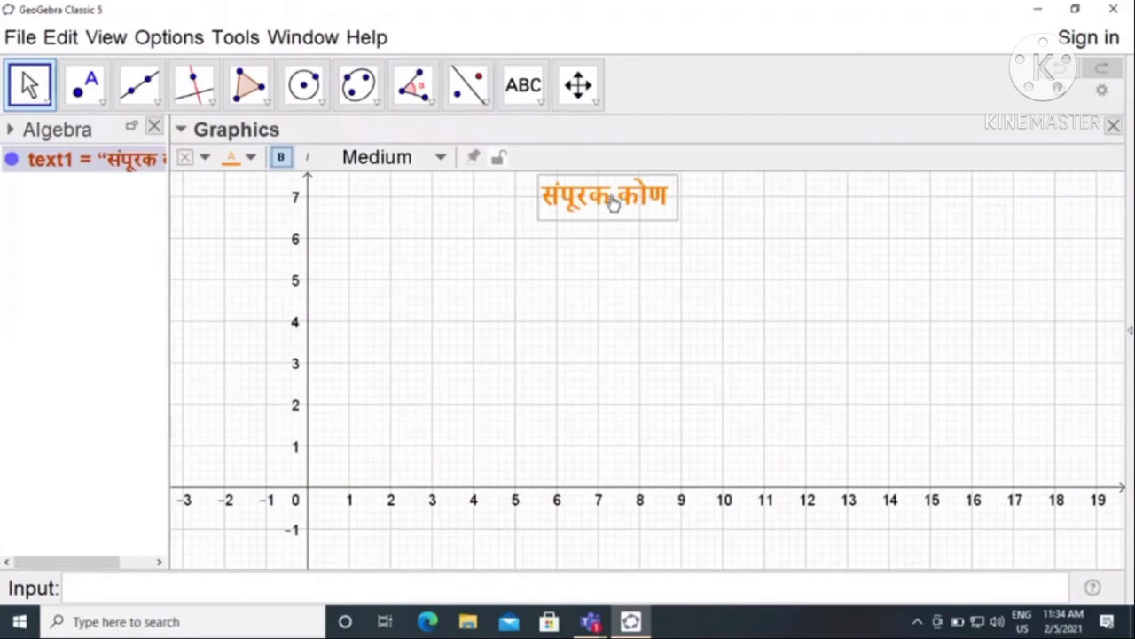
pyautogui.moveTo(612, 202); pyautogui.dragTo(607, 224)
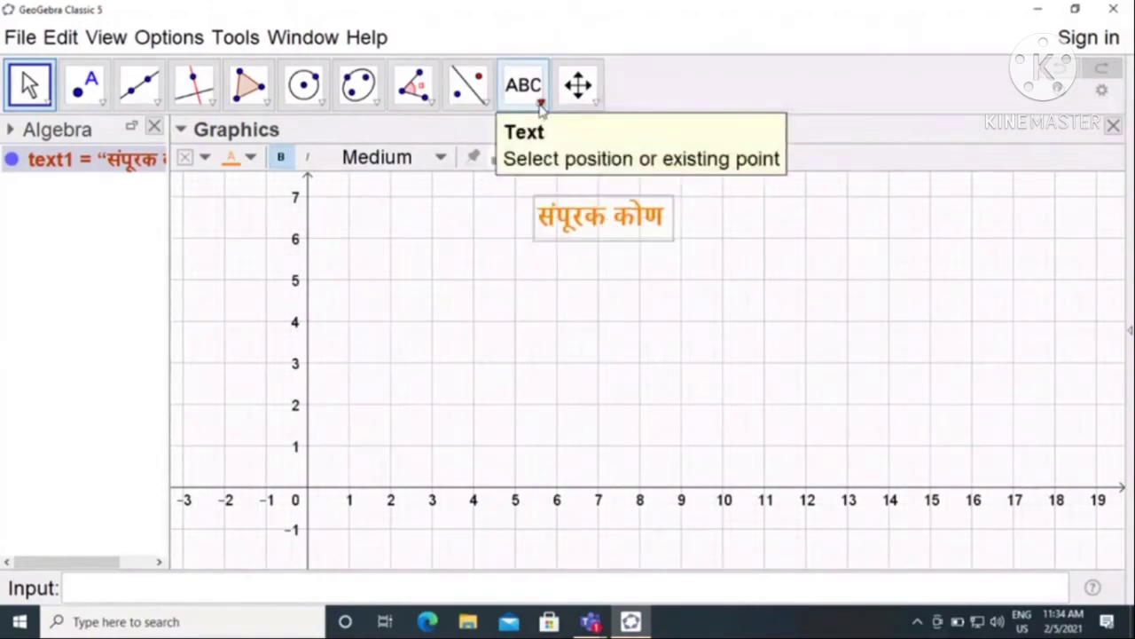
# Create an angle slider α ranging from 0° to 180° with an increment of 1°.
pyautogui.click(540, 104)
pyautogui.click(549, 140)
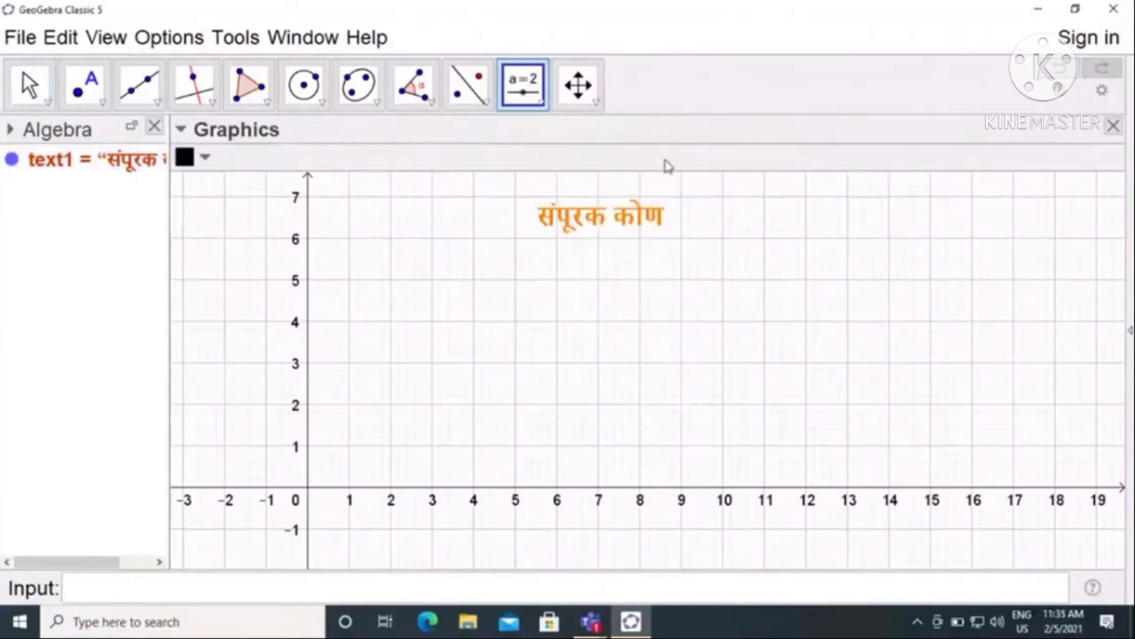
pyautogui.click(800, 316)
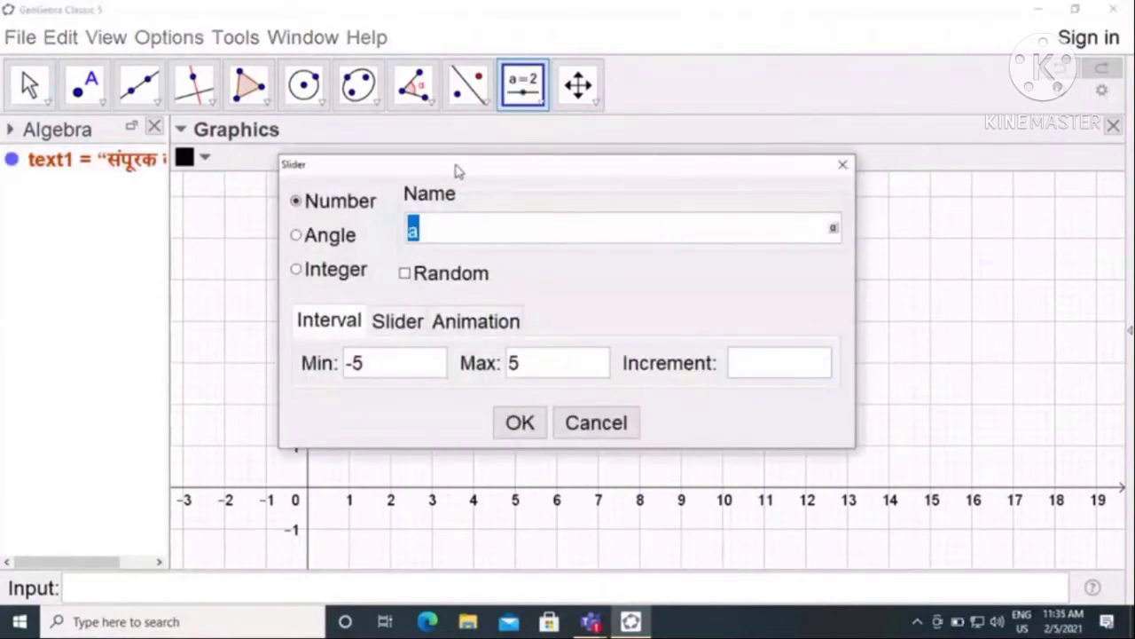
pyautogui.moveTo(457, 168); pyautogui.dragTo(743, 181)
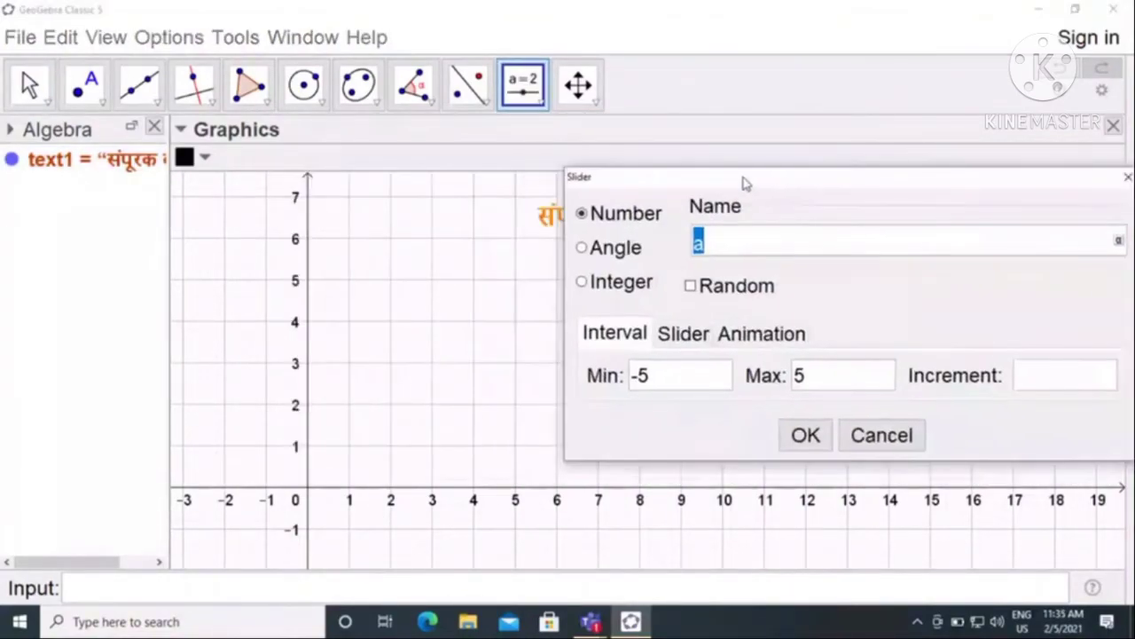
pyautogui.click(605, 256)
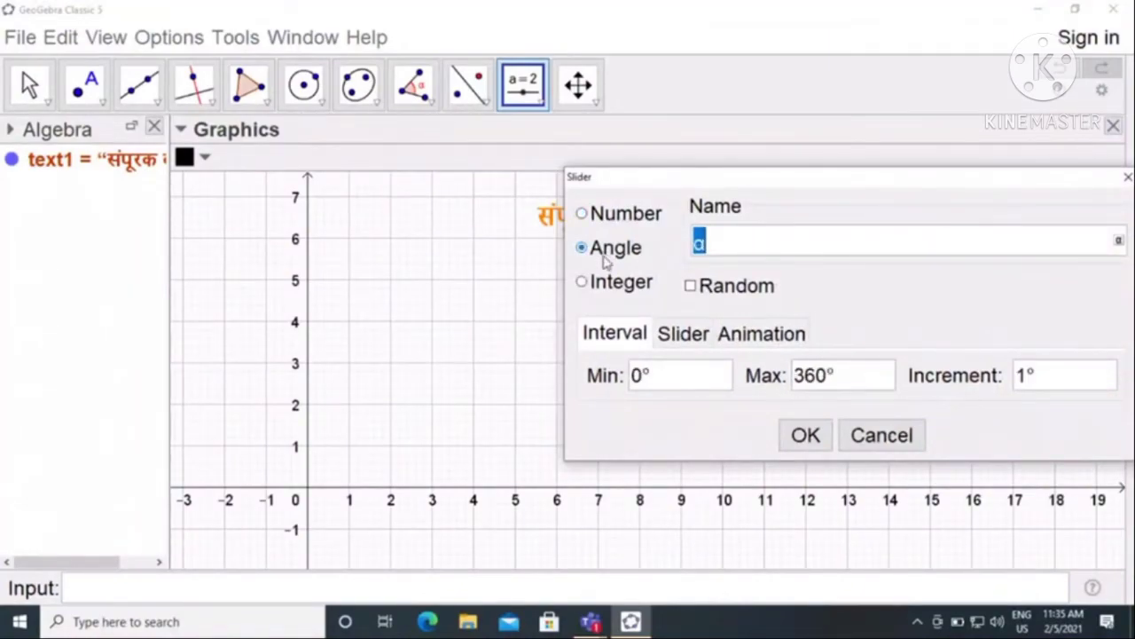
pyautogui.click(826, 377)
pyautogui.press('BackSpace')
pyautogui.press('BackSpace')
pyautogui.press('BackSpace')
pyautogui.write('180')
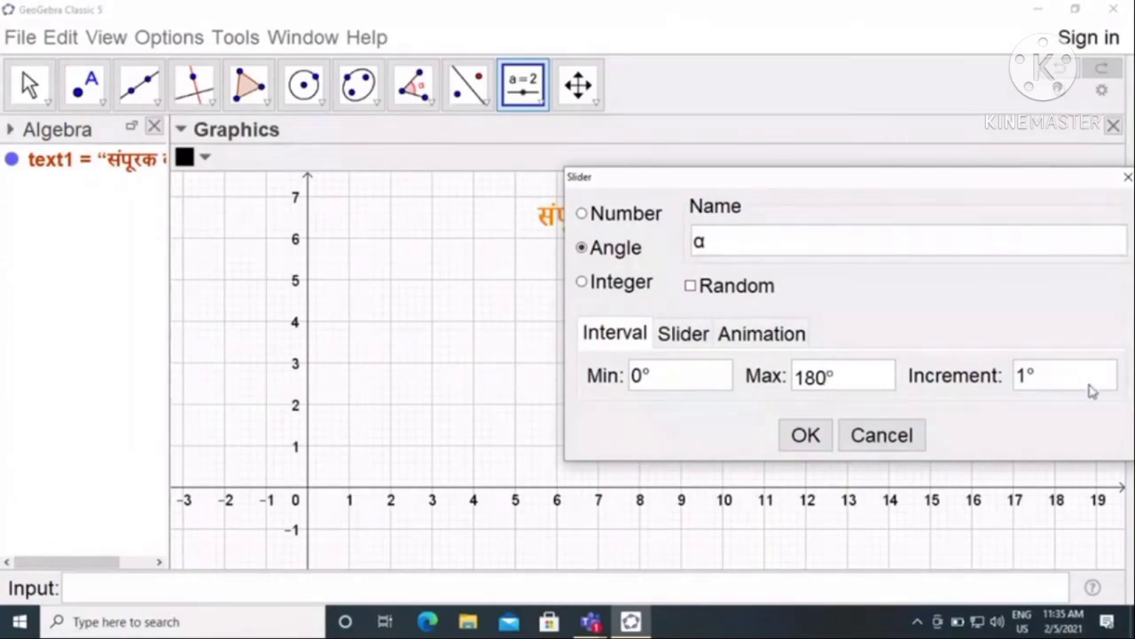
pyautogui.click(806, 435)
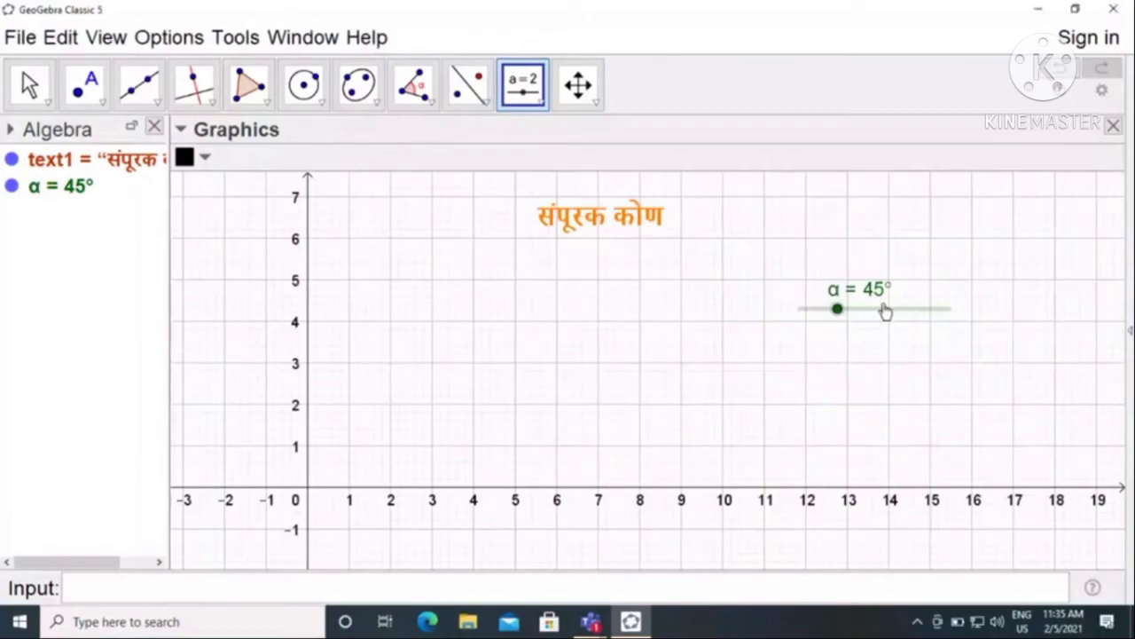
# Reposition the α slider beside the title, starting near x = 10.5 at y = 6, and set α to 180°.
pyautogui.click(24, 109)
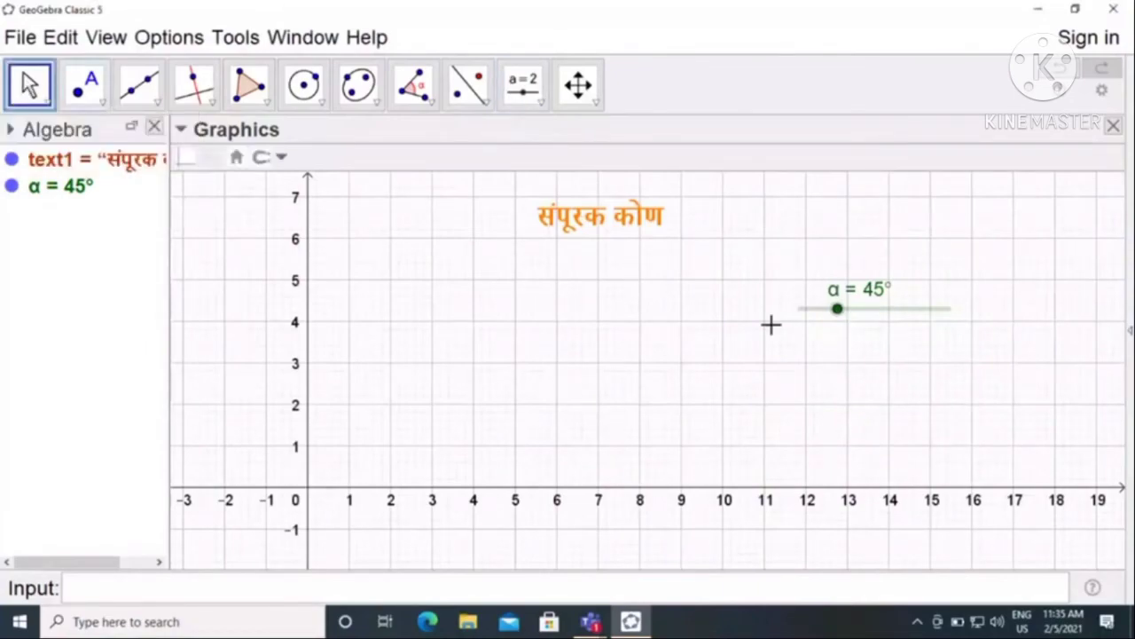
pyautogui.moveTo(868, 317); pyautogui.dragTo(811, 245)
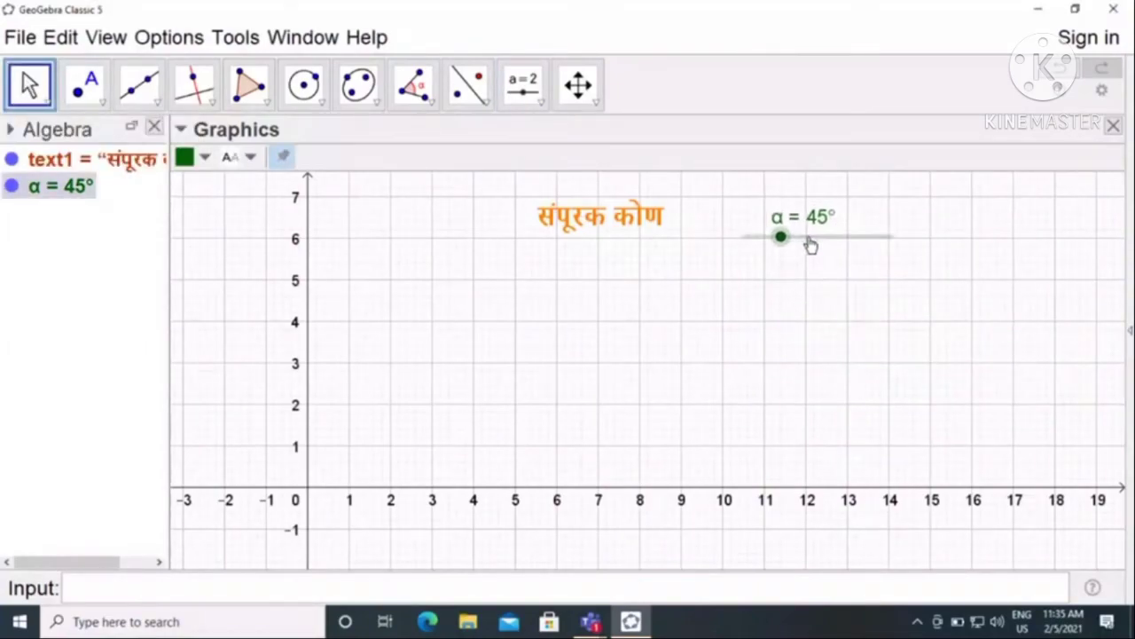
pyautogui.moveTo(787, 249); pyautogui.dragTo(914, 251)
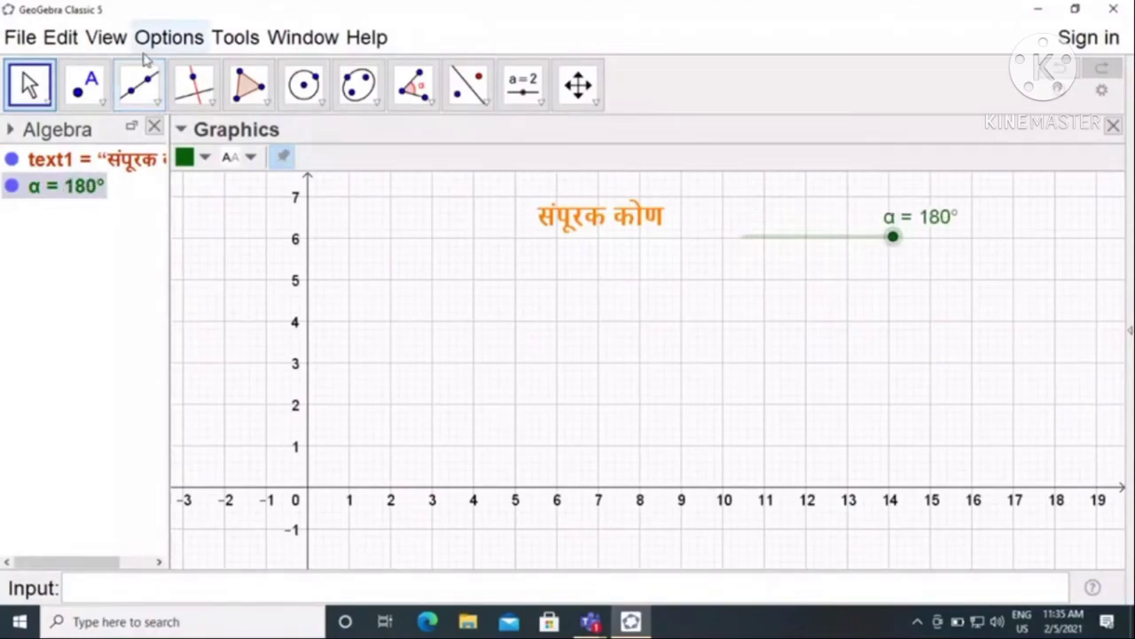
# Draw segment AB from (6, 1) to (10, 1) and hide the segment's label.
pyautogui.click(139, 85)
pyautogui.click(171, 181)
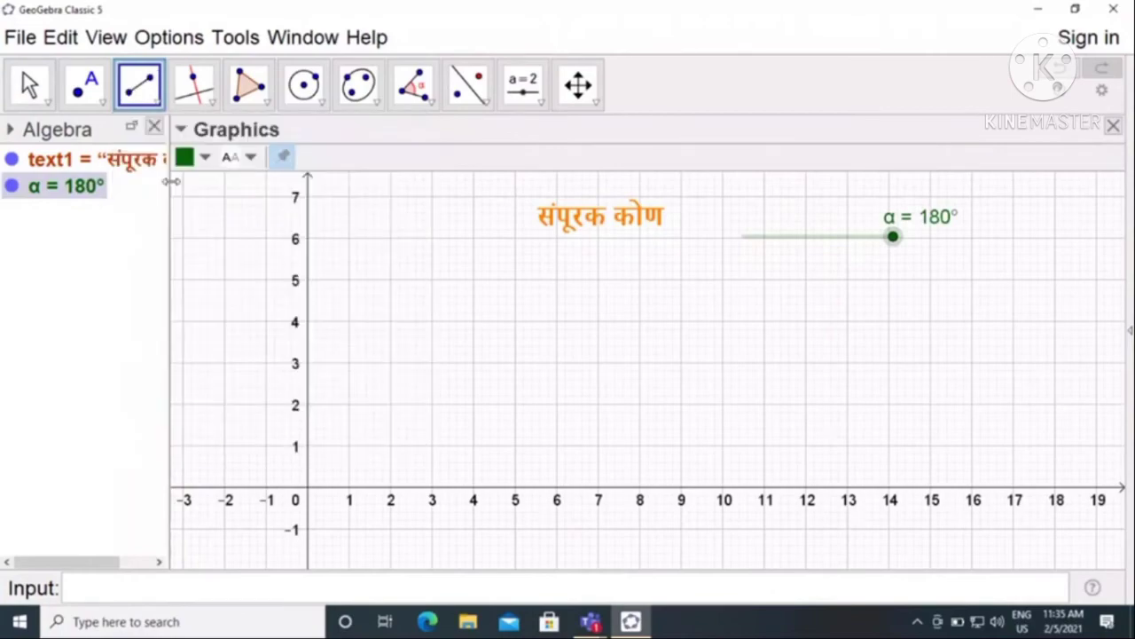
pyautogui.click(556, 445)
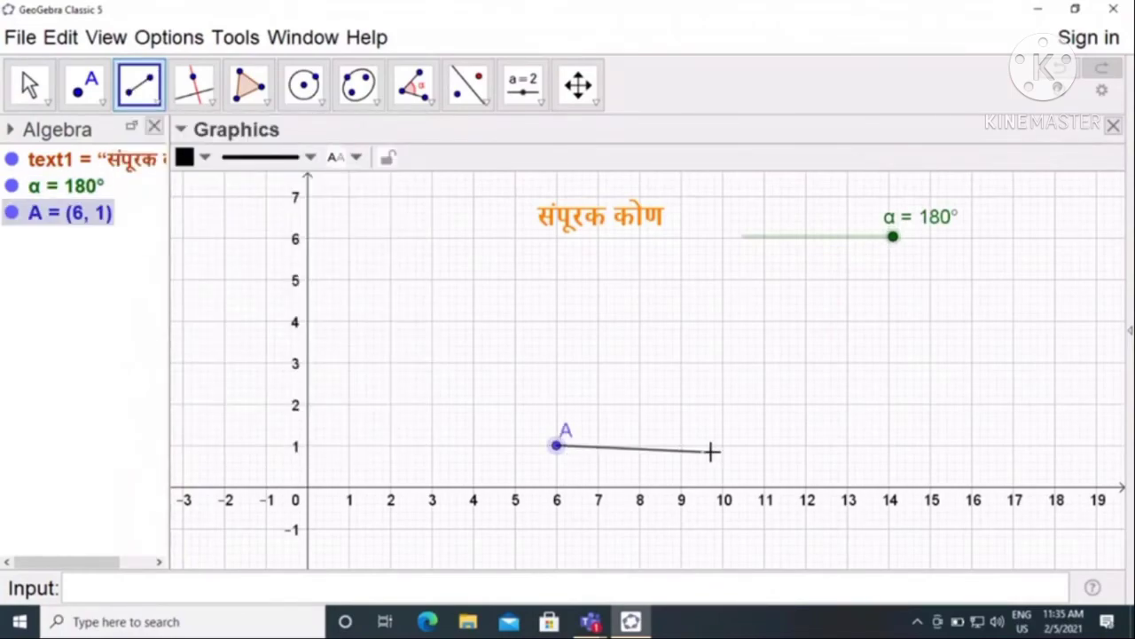
pyautogui.click(723, 445)
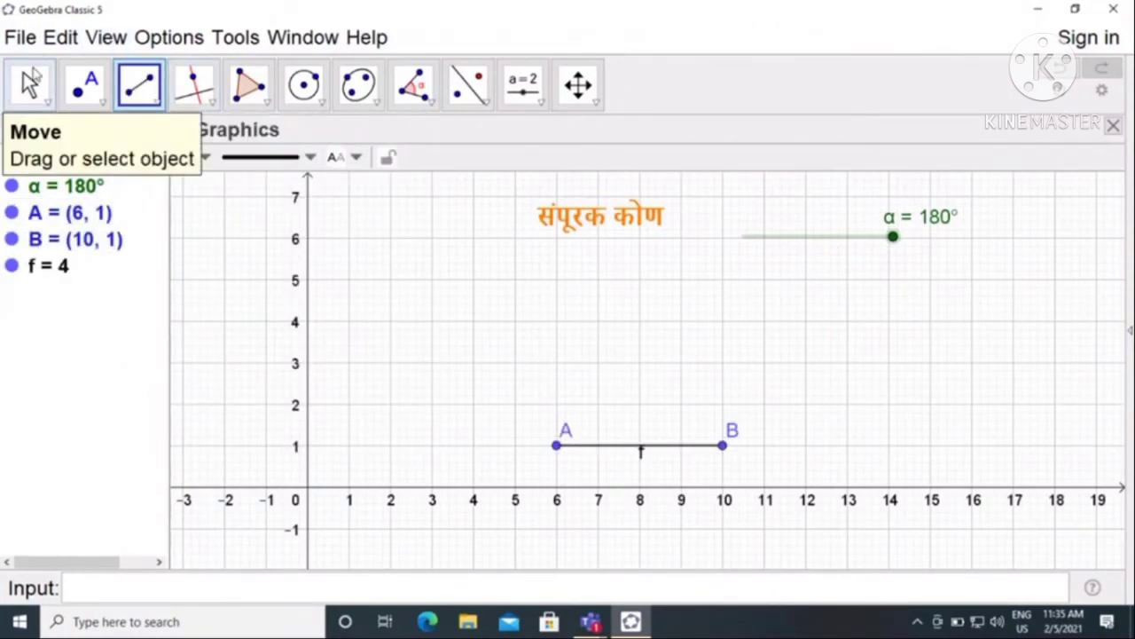
pyautogui.click(31, 82)
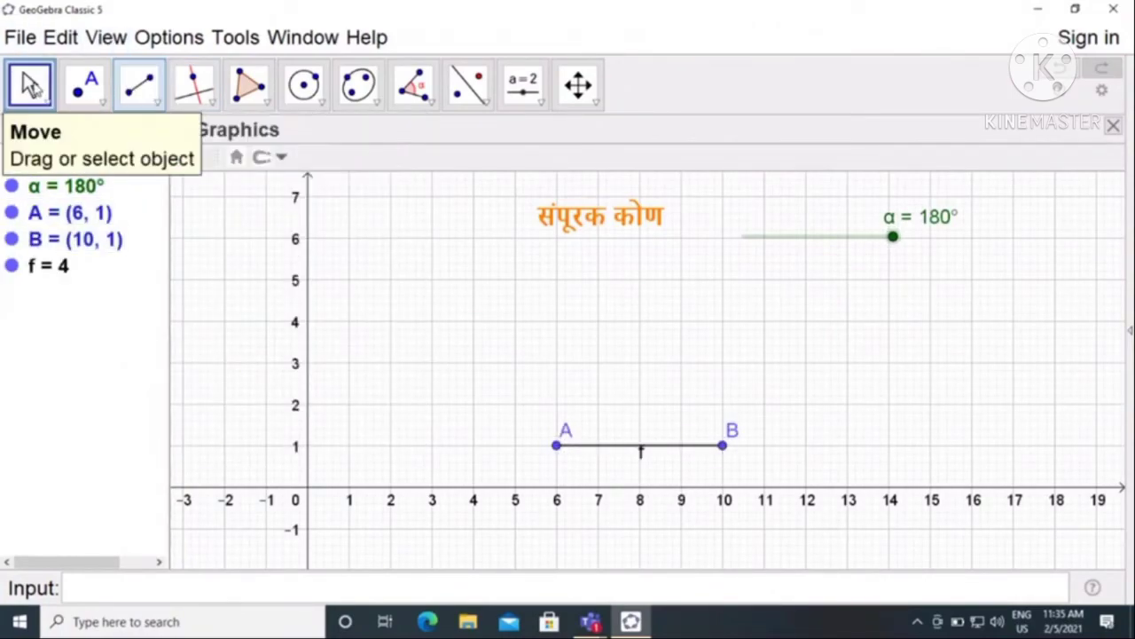
pyautogui.rightClick(643, 457)
pyautogui.click(727, 481)
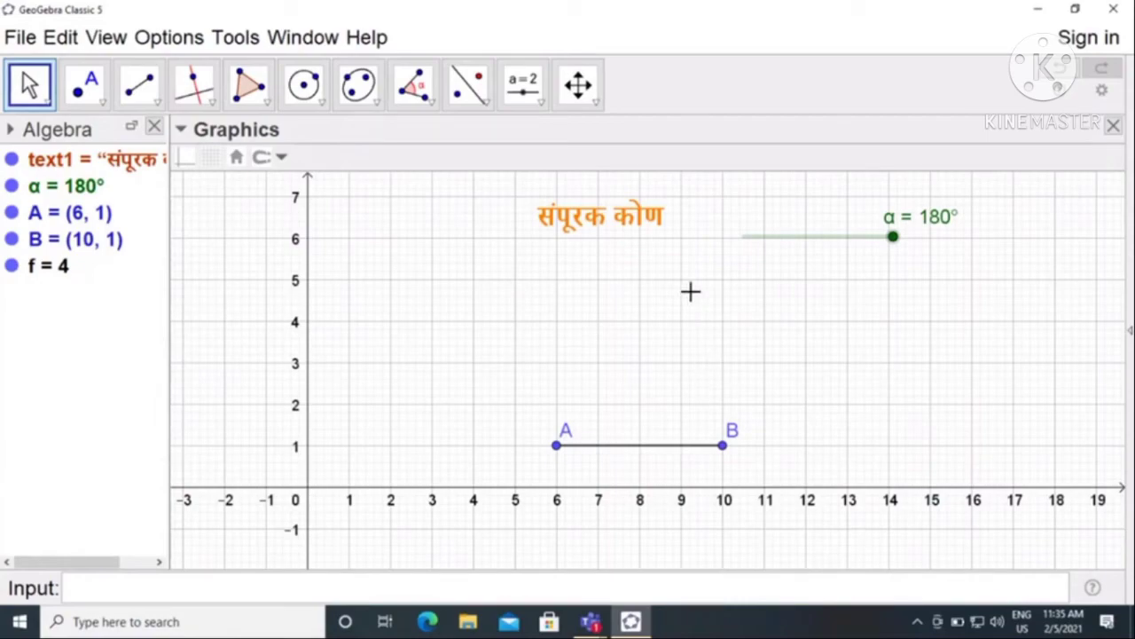
# Construct a counterclockwise angle of size α from point B about vertex A.
pyautogui.click(412, 86)
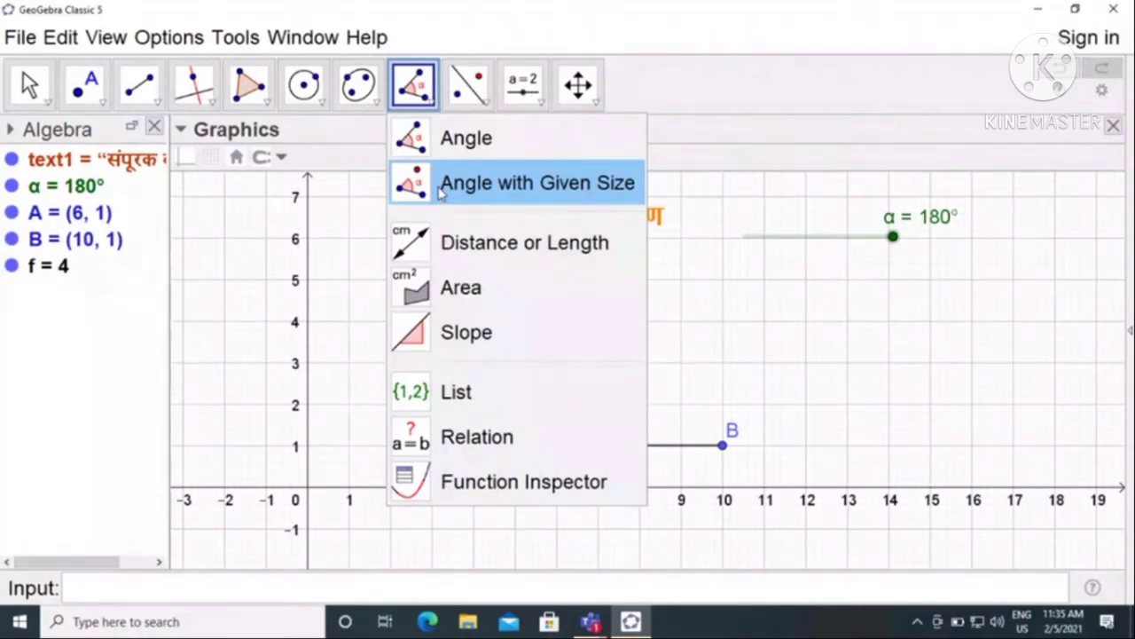
pyautogui.click(441, 188)
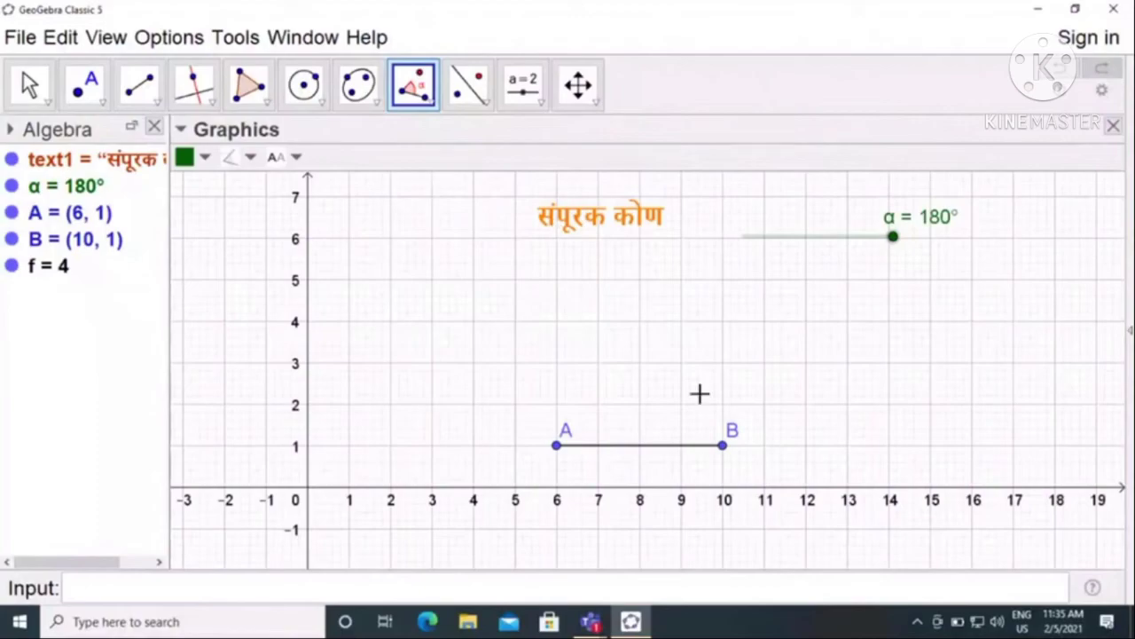
pyautogui.click(726, 446)
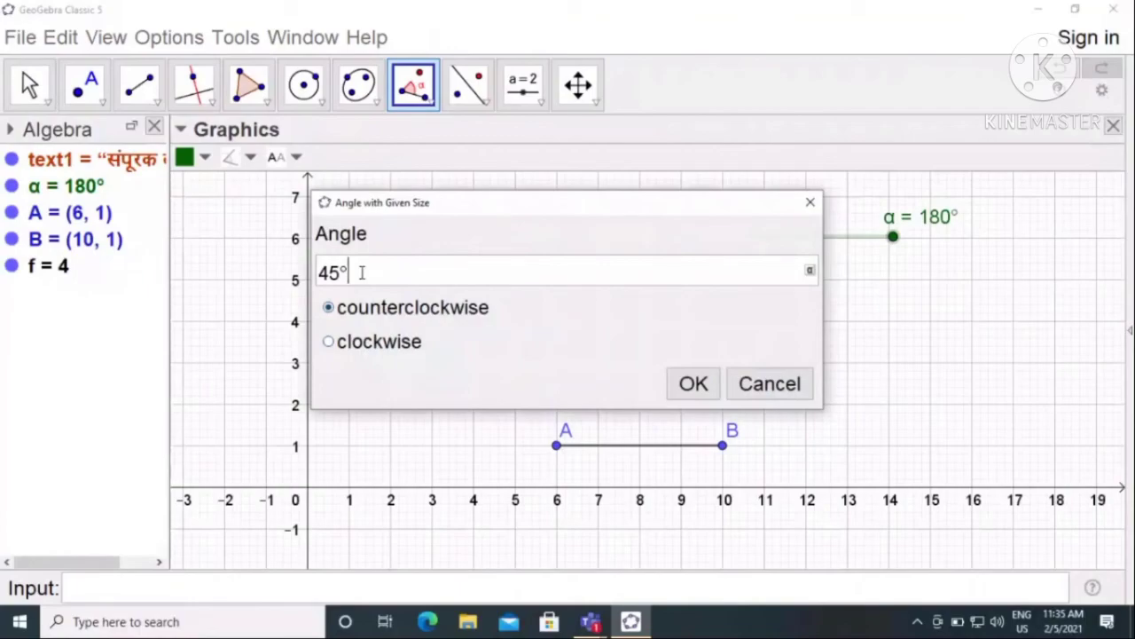
pyautogui.moveTo(349, 273); pyautogui.dragTo(287, 274)
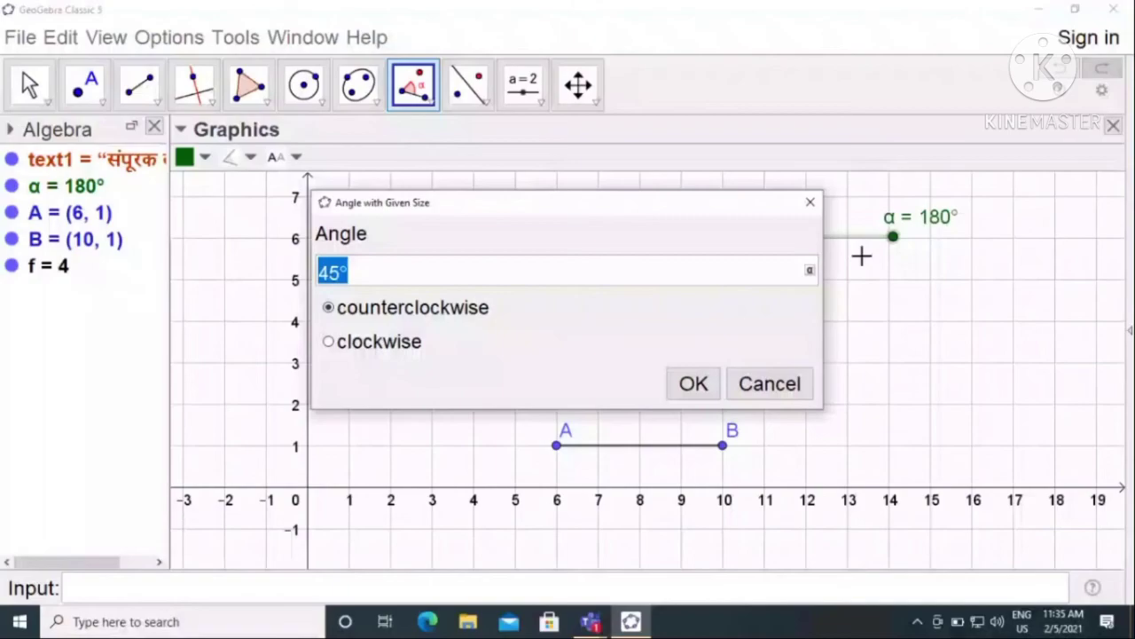
pyautogui.click(811, 269)
pyautogui.click(570, 115)
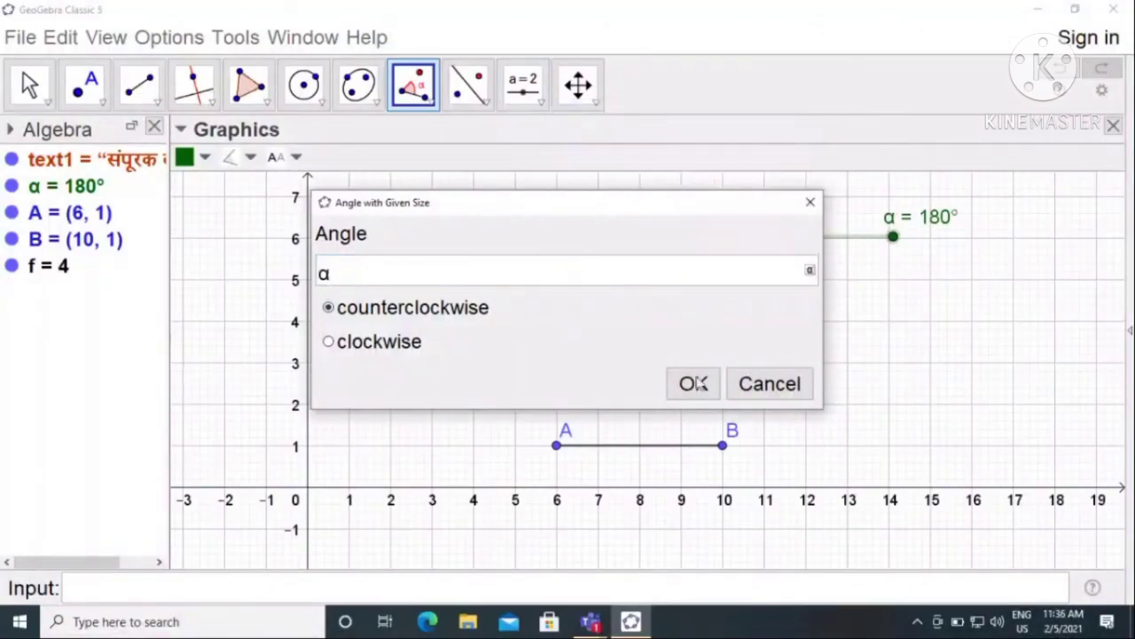
pyautogui.click(692, 383)
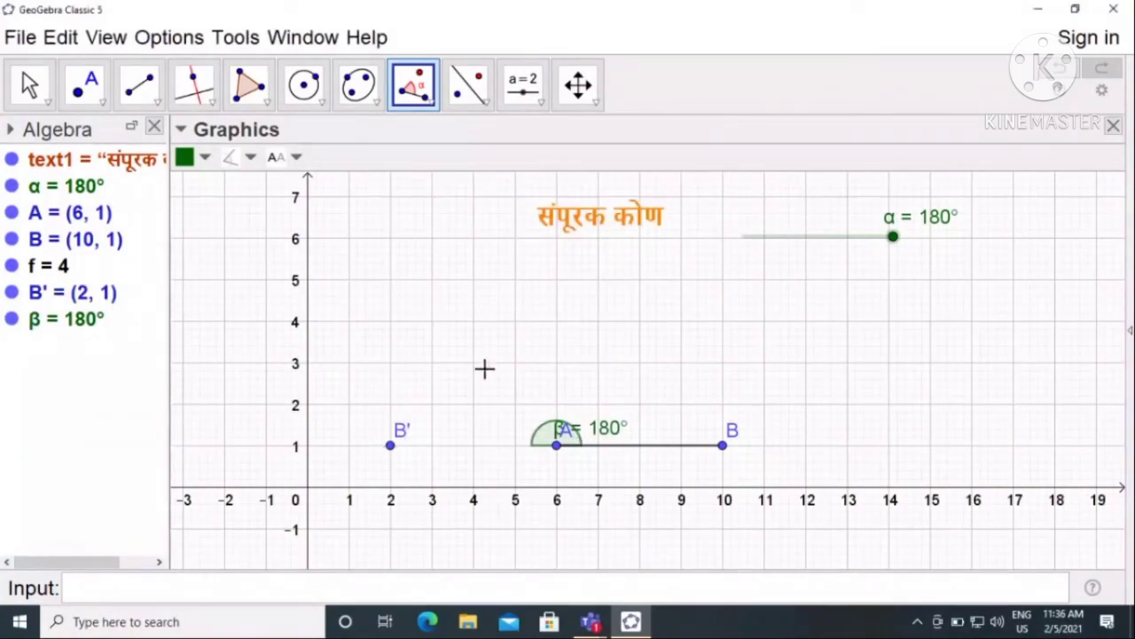
# Draw a segment joining B' to A, and set the α slider to 75° to test the rotating arm.
pyautogui.click(139, 84)
pyautogui.click(190, 183)
pyautogui.click(390, 445)
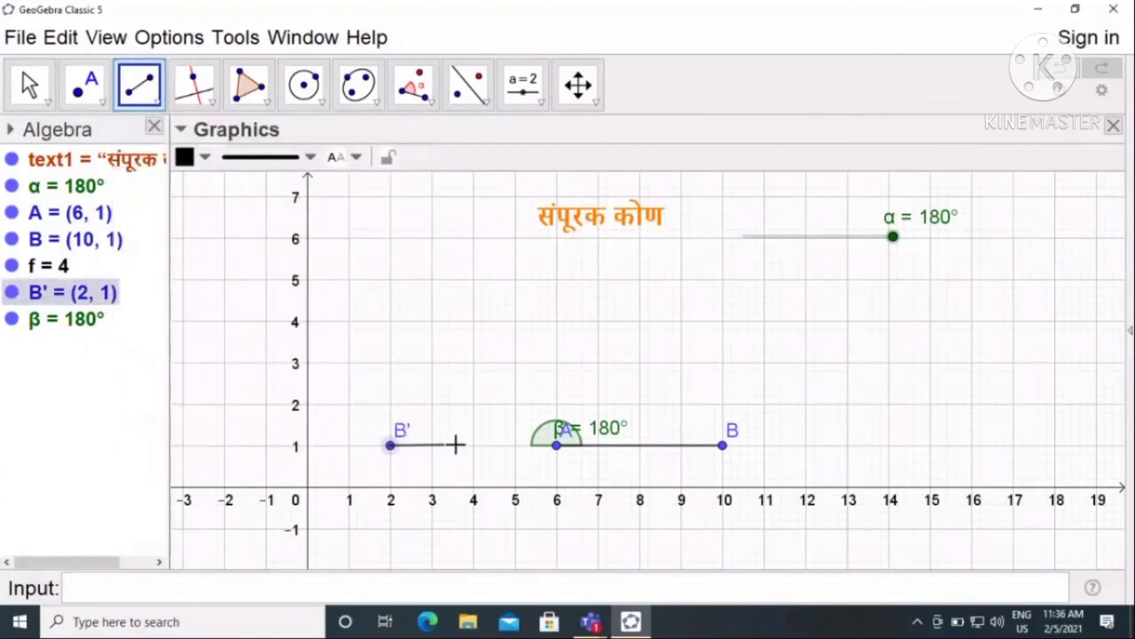
pyautogui.click(555, 447)
pyautogui.press('Escape')
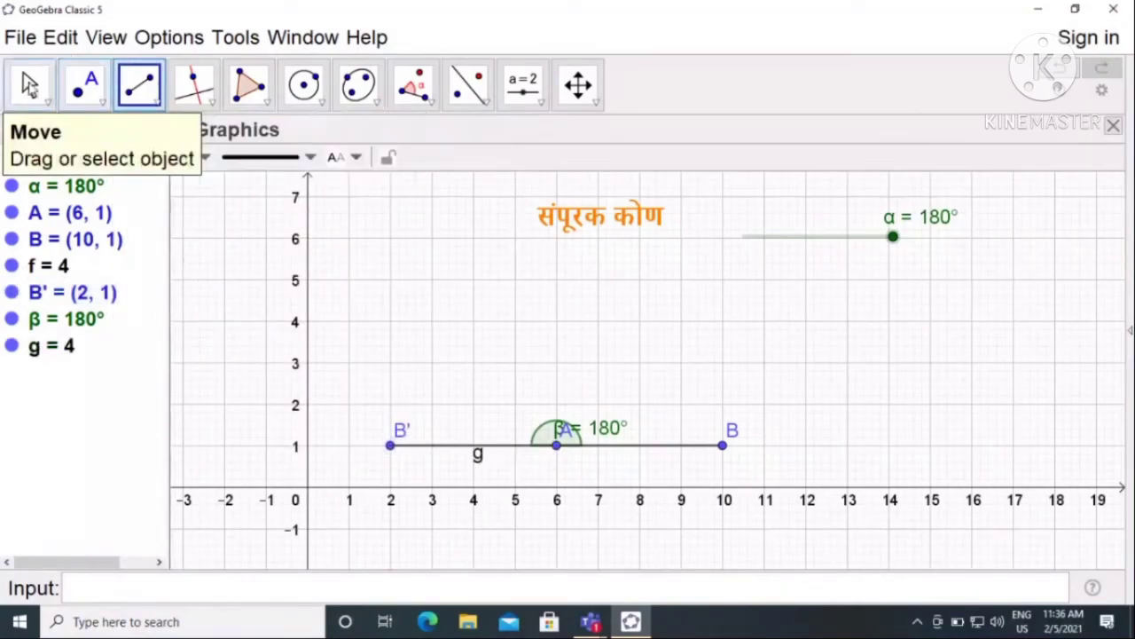
pyautogui.moveTo(893, 237); pyautogui.dragTo(808, 258)
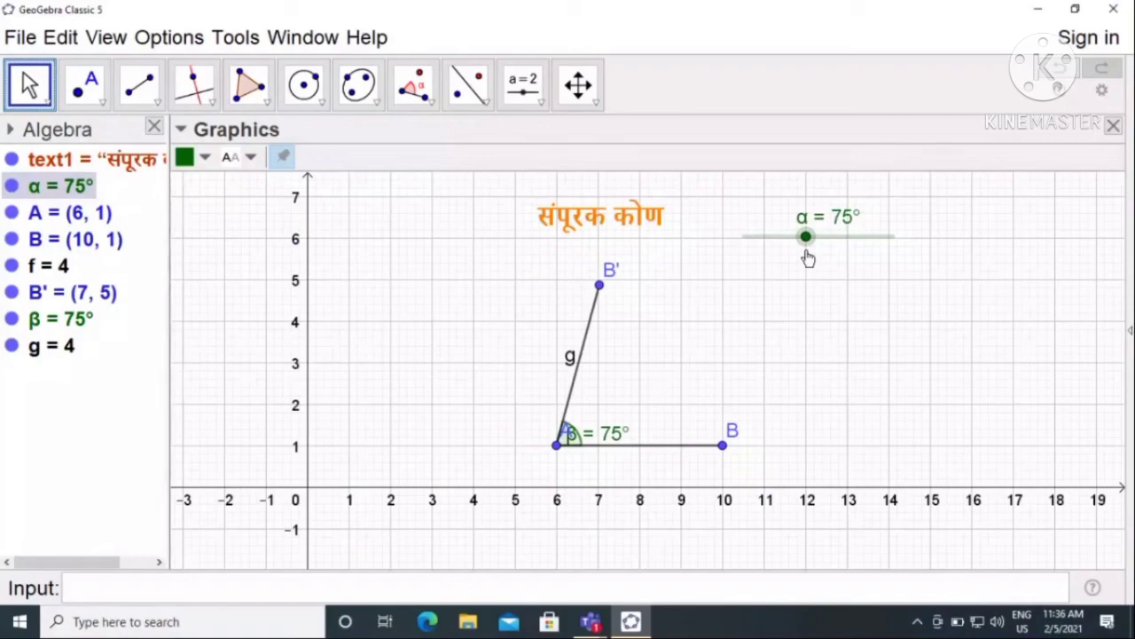
# Move the β angle label up clear of vertex A, and draw segment CD from (13, 1) to (17, 1).
pyautogui.moveTo(587, 430); pyautogui.dragTo(638, 415)
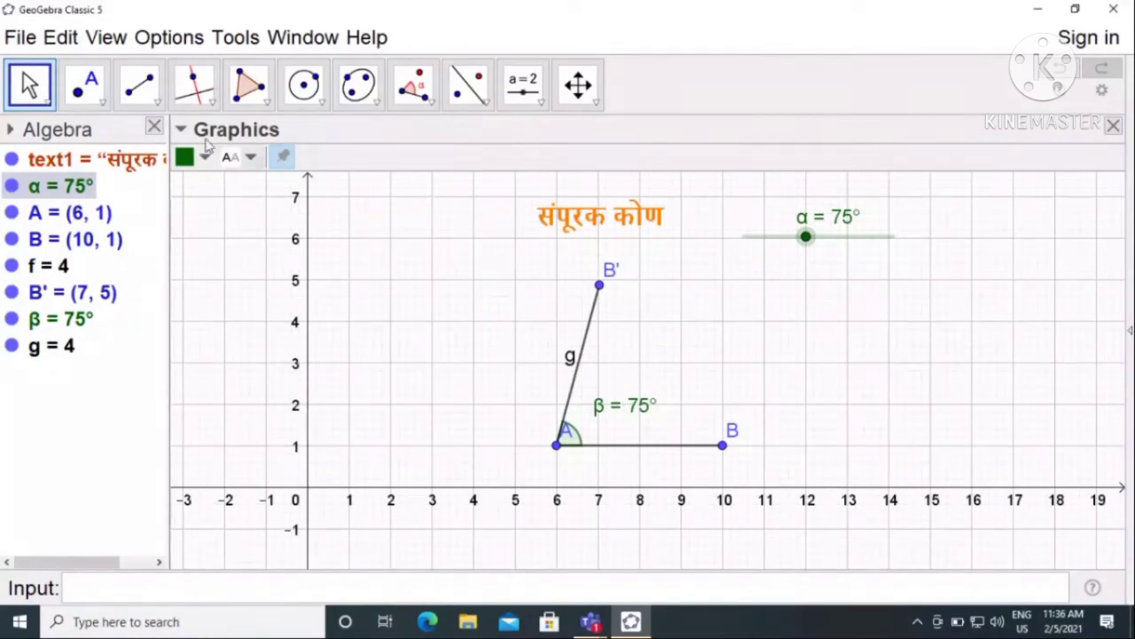
pyautogui.click(140, 85)
pyautogui.click(151, 196)
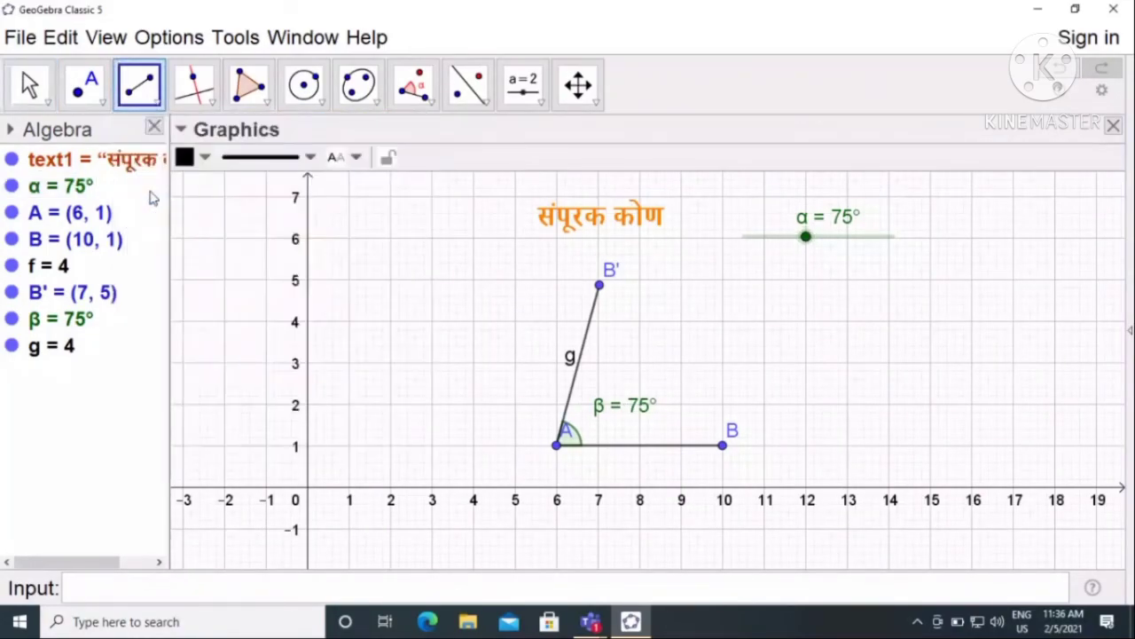
pyautogui.click(848, 445)
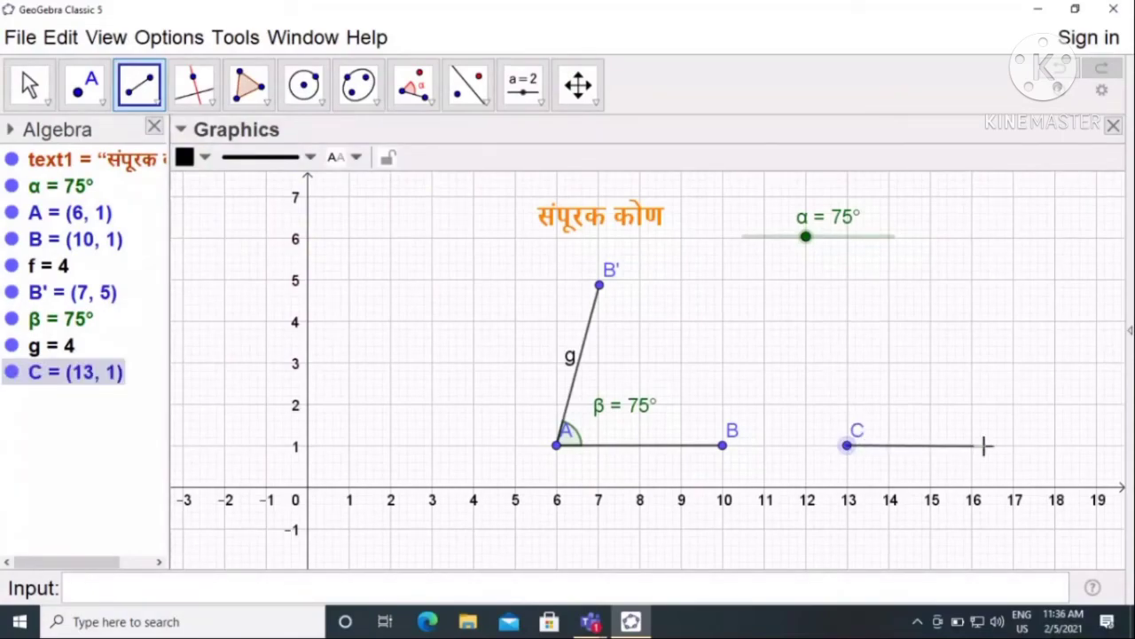
pyautogui.click(1014, 445)
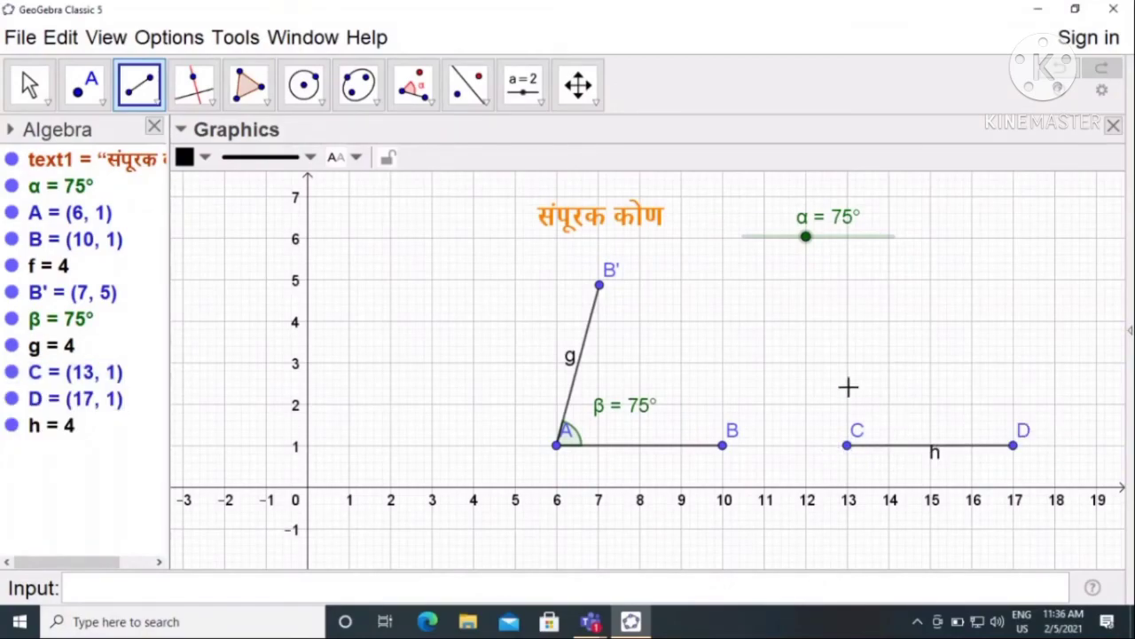
# Construct a counterclockwise angle of size 180° - α from point D about vertex C.
pyautogui.click(425, 95)
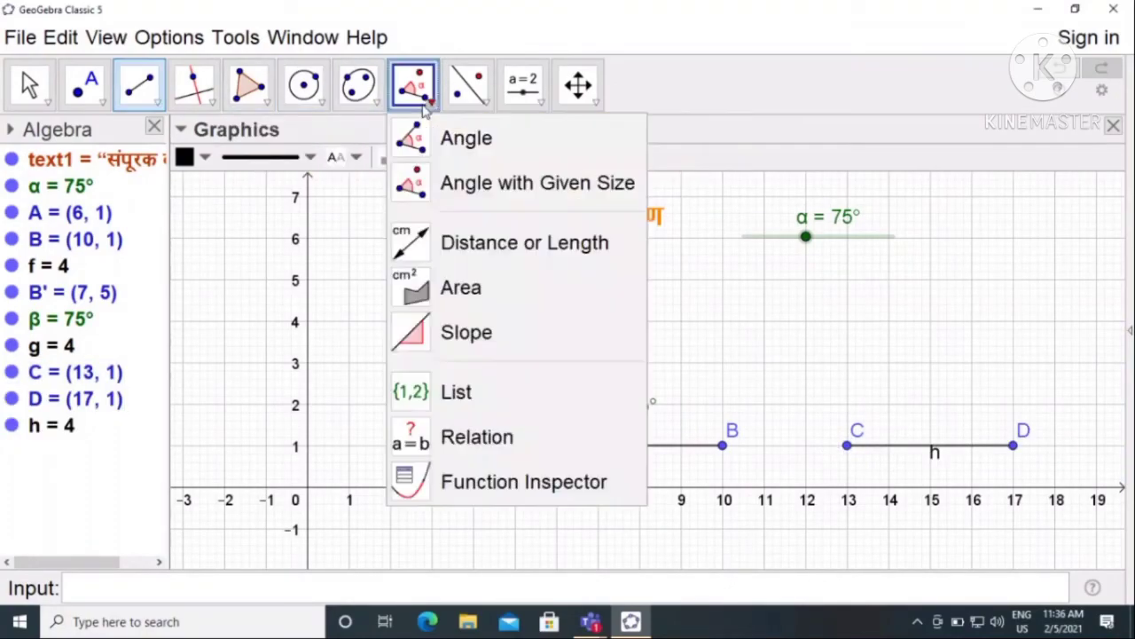
pyautogui.click(437, 184)
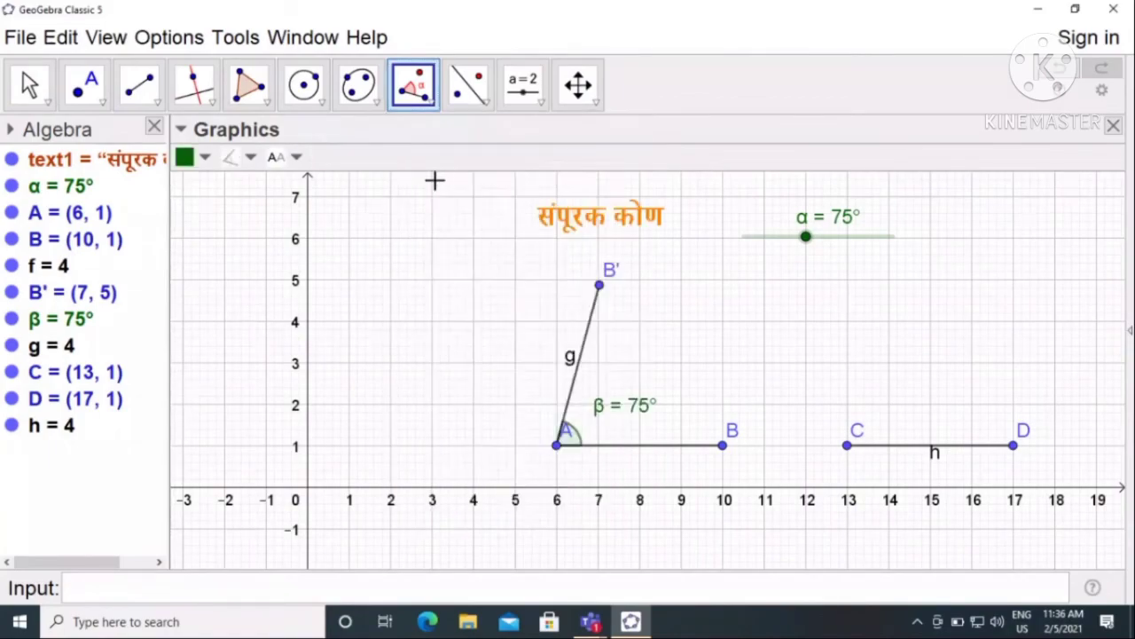
pyautogui.click(1014, 446)
pyautogui.click(847, 447)
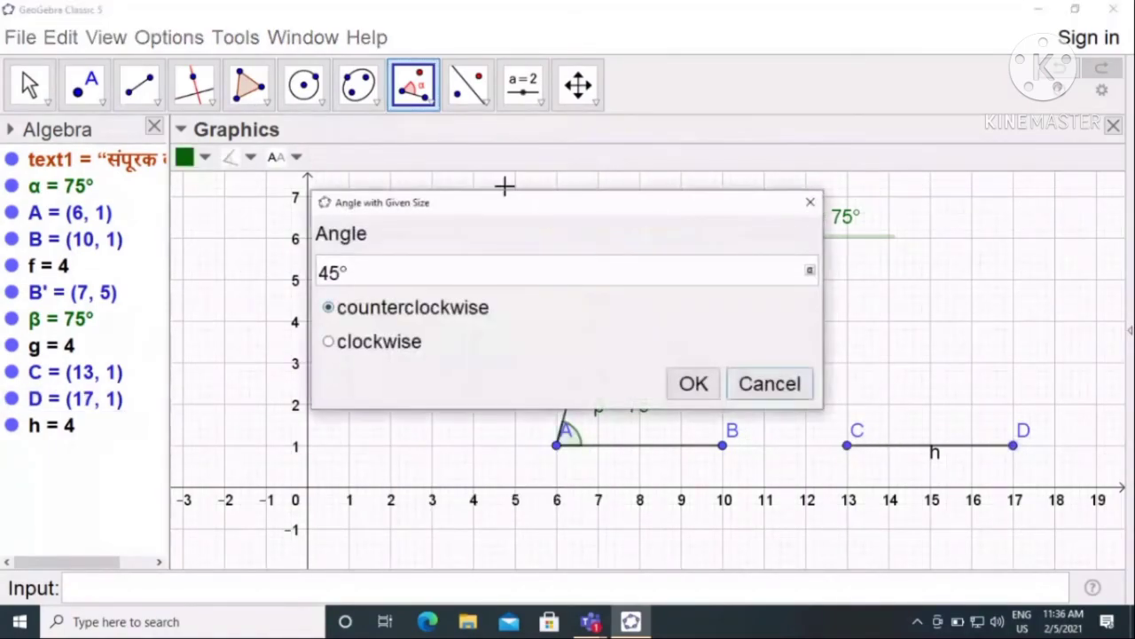
pyautogui.moveTo(517, 210); pyautogui.dragTo(306, 84)
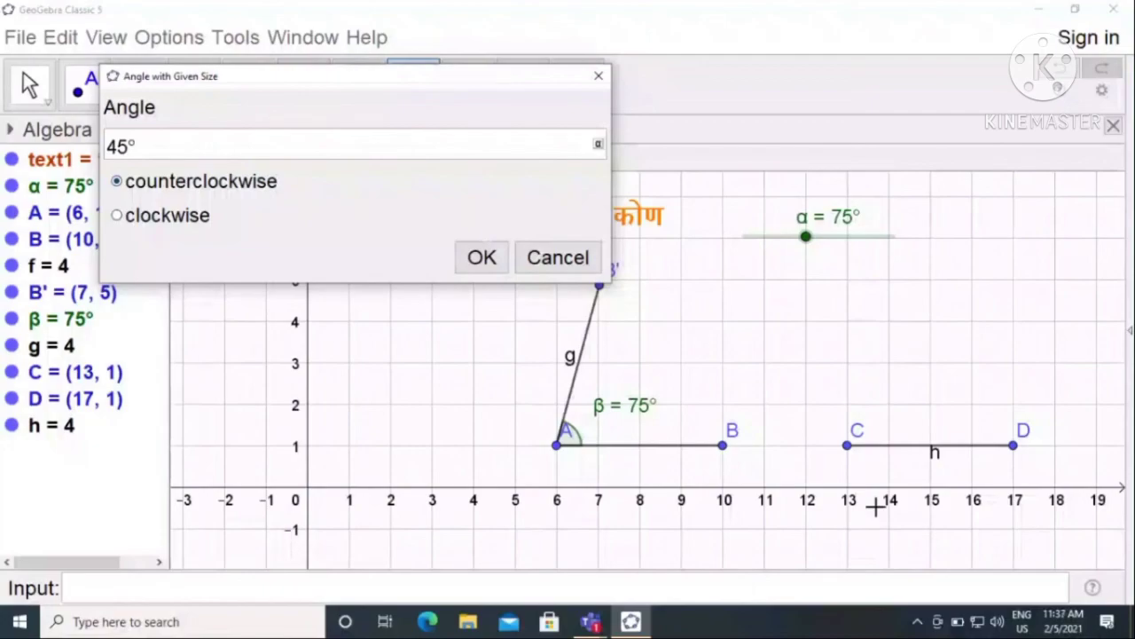
pyautogui.press('BackSpace')
pyautogui.press('BackSpace')
pyautogui.write('180°')
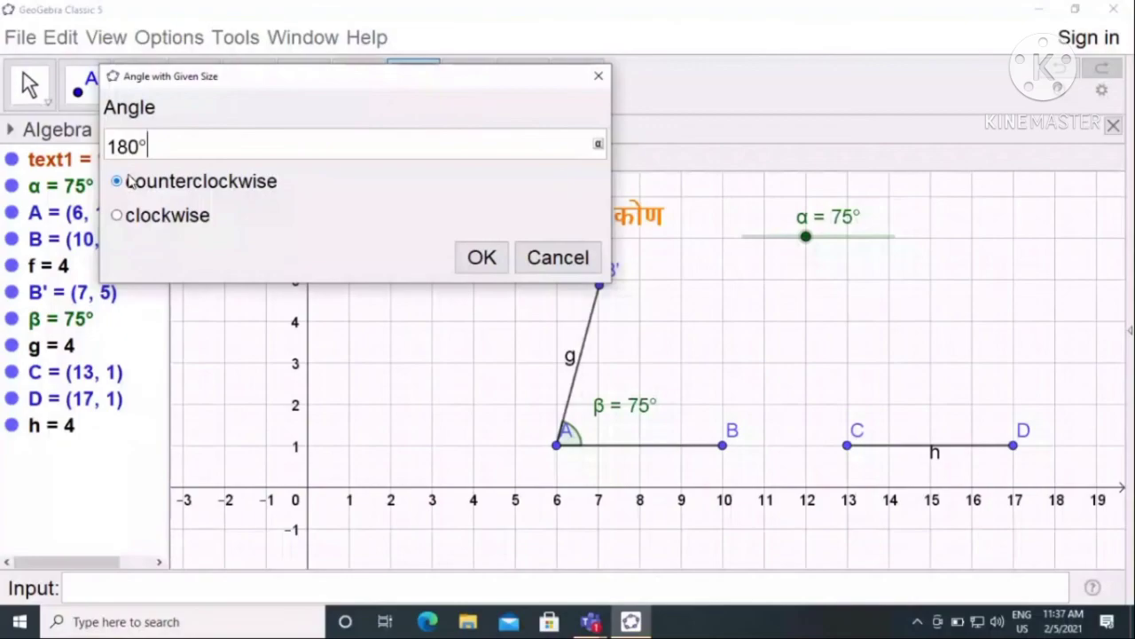
pyautogui.write(' -')
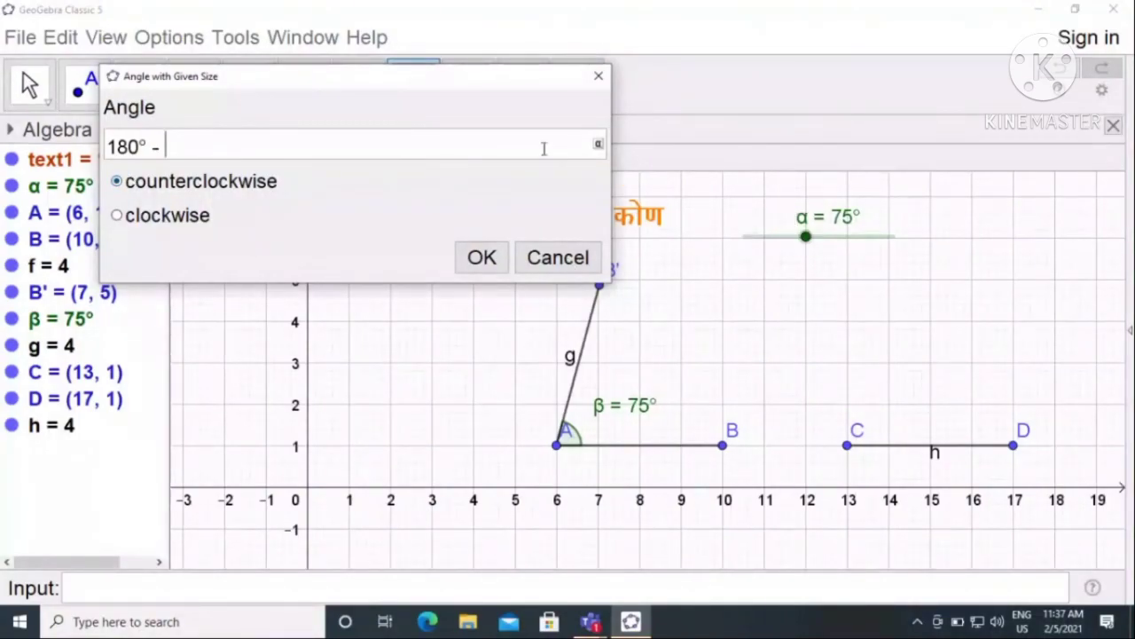
pyautogui.click(598, 144)
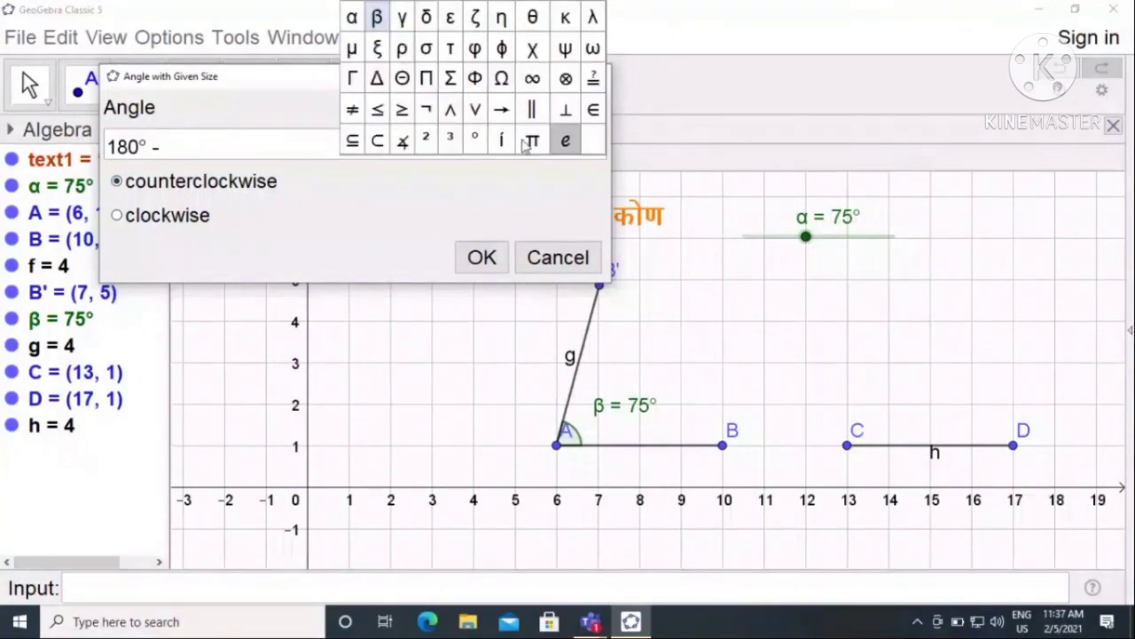
pyautogui.click(353, 18)
pyautogui.click(482, 256)
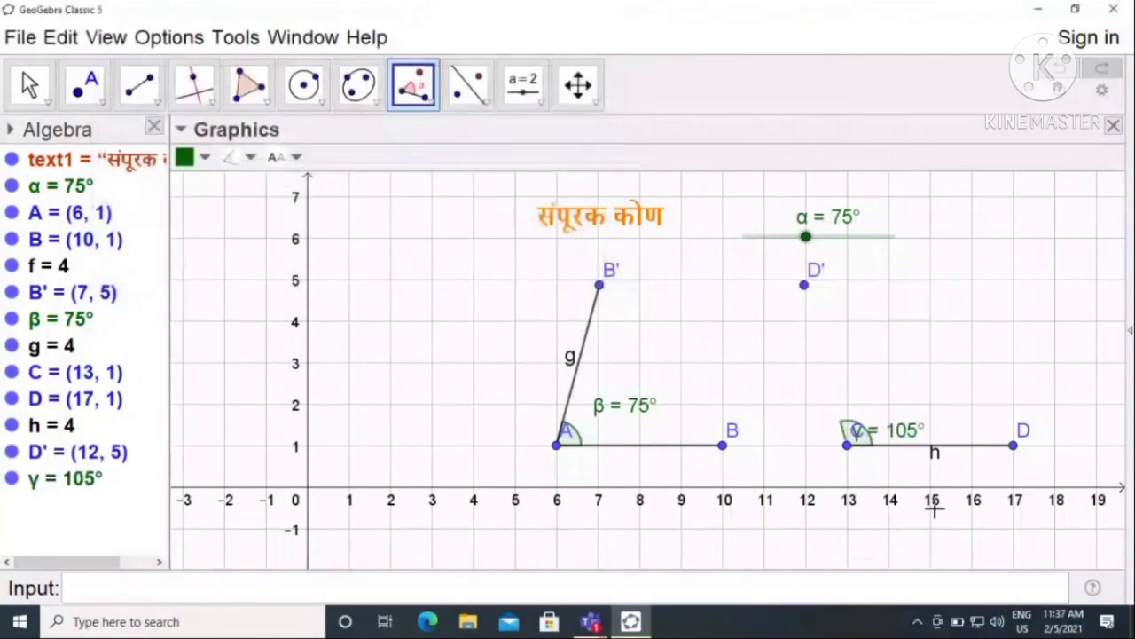
# Draw a segment joining D' to C as the second arm of the 180° - α angle.
pyautogui.click(139, 85)
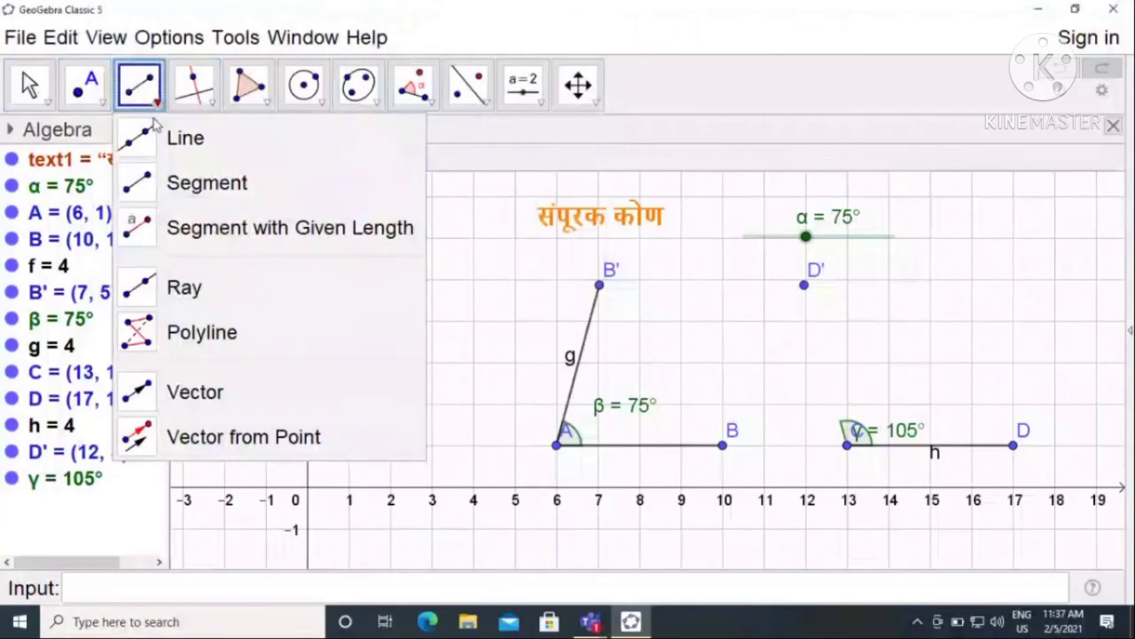
pyautogui.click(178, 192)
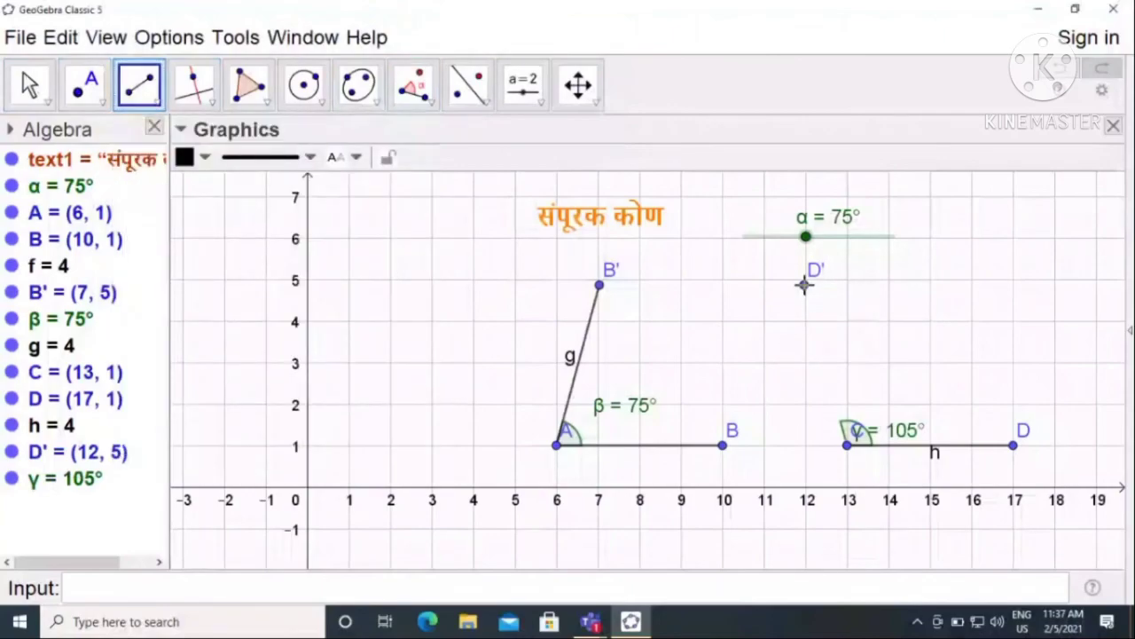
pyautogui.click(803, 285)
pyautogui.click(848, 446)
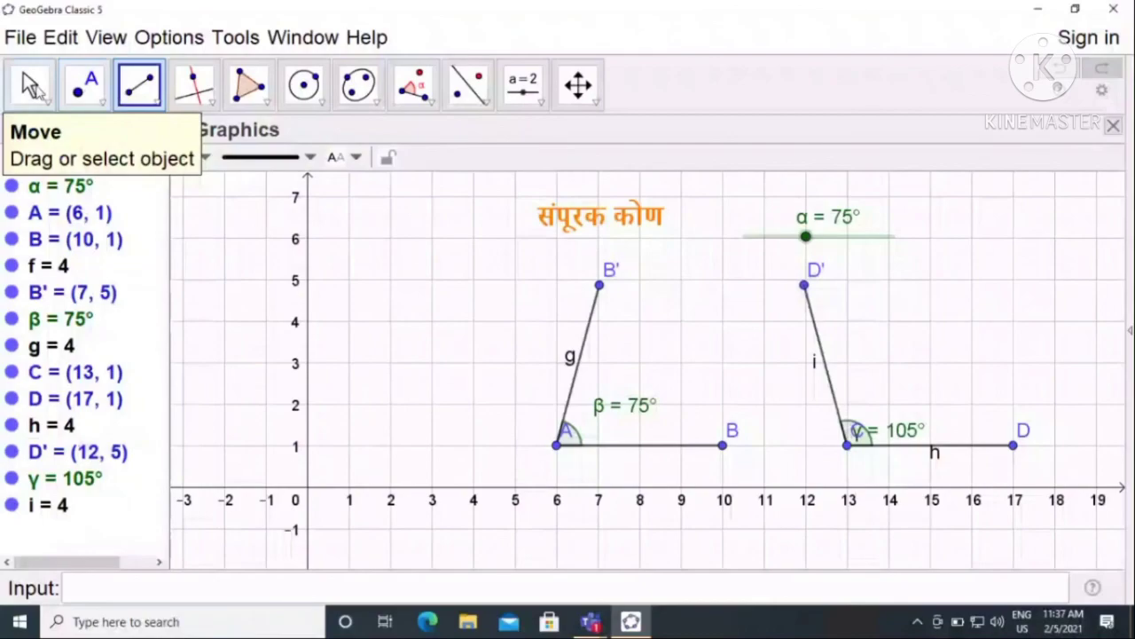
# Vary the α slider to 101°, 92° and 115° to examine how the two supplementary angles respond.
pyautogui.click(31, 84)
pyautogui.moveTo(806, 254); pyautogui.dragTo(830, 277)
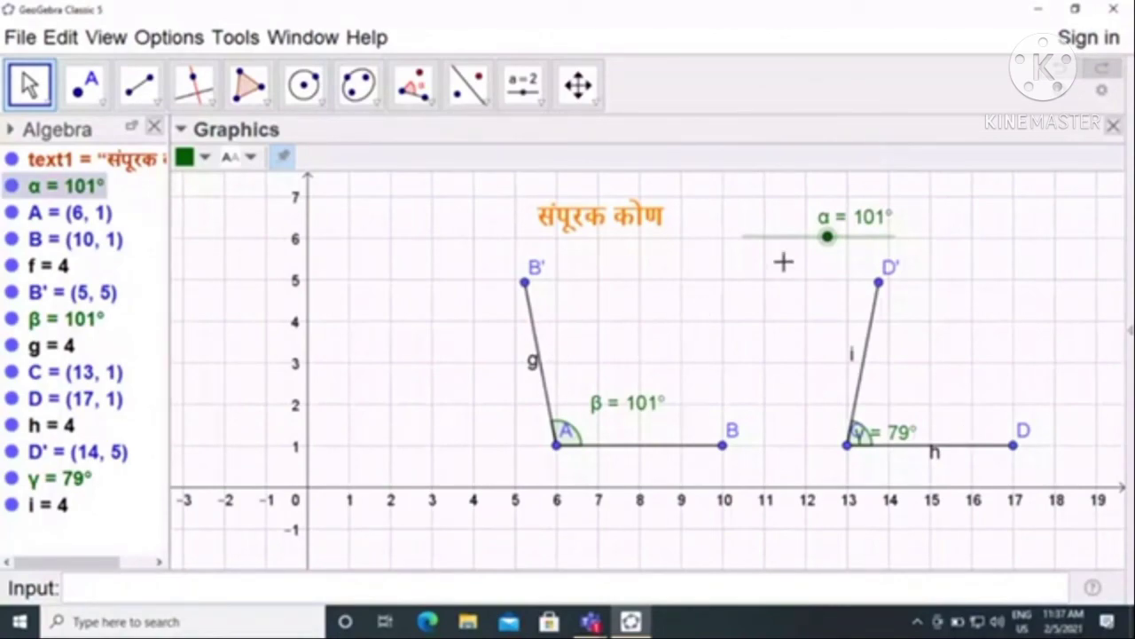
pyautogui.moveTo(828, 239)
pyautogui.mouseDown()
pyautogui.moveTo(776, 246)
pyautogui.moveTo(823, 249)
pyautogui.mouseUp()
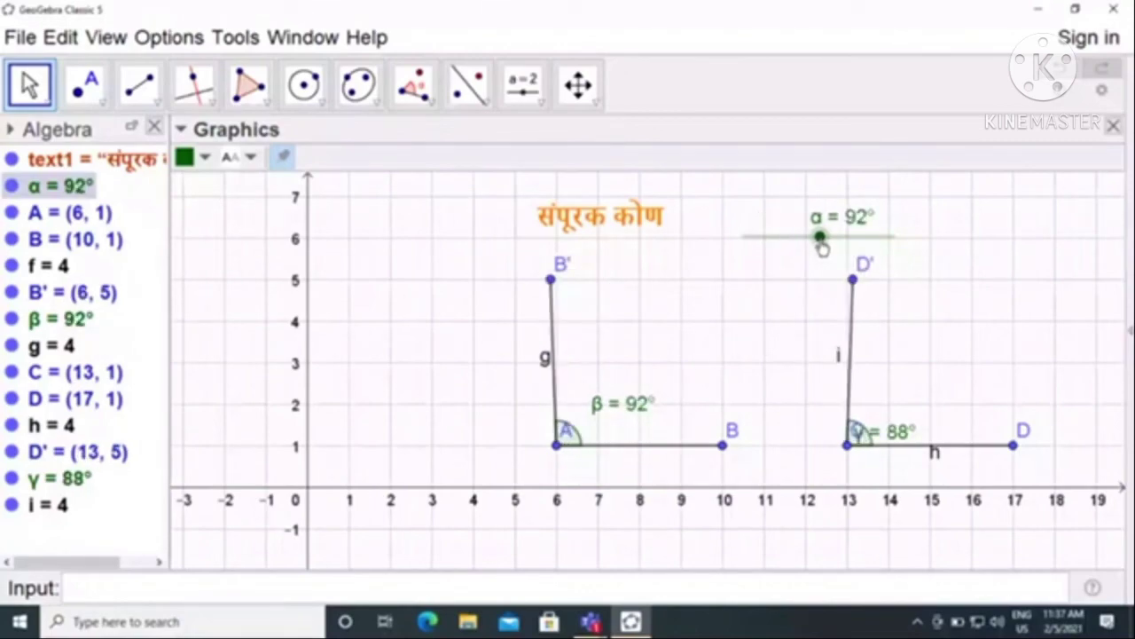
pyautogui.moveTo(821, 248); pyautogui.dragTo(841, 247)
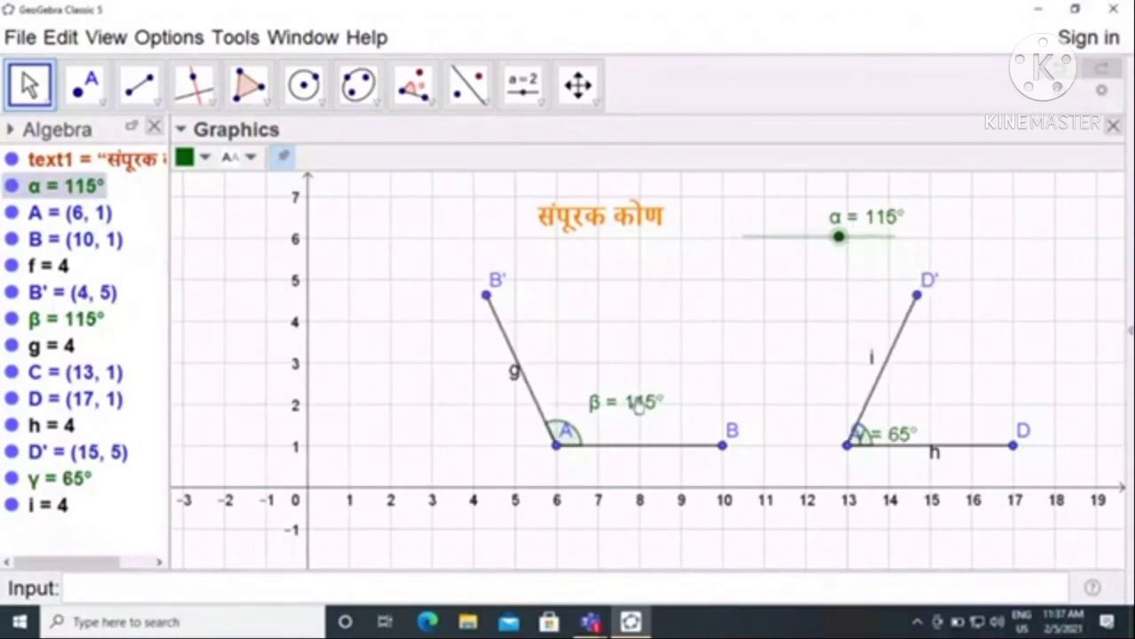
# Start a new blank worksheet, discarding the changes to the supplementary angles construction.
pyautogui.click(20, 37)
pyautogui.click(36, 98)
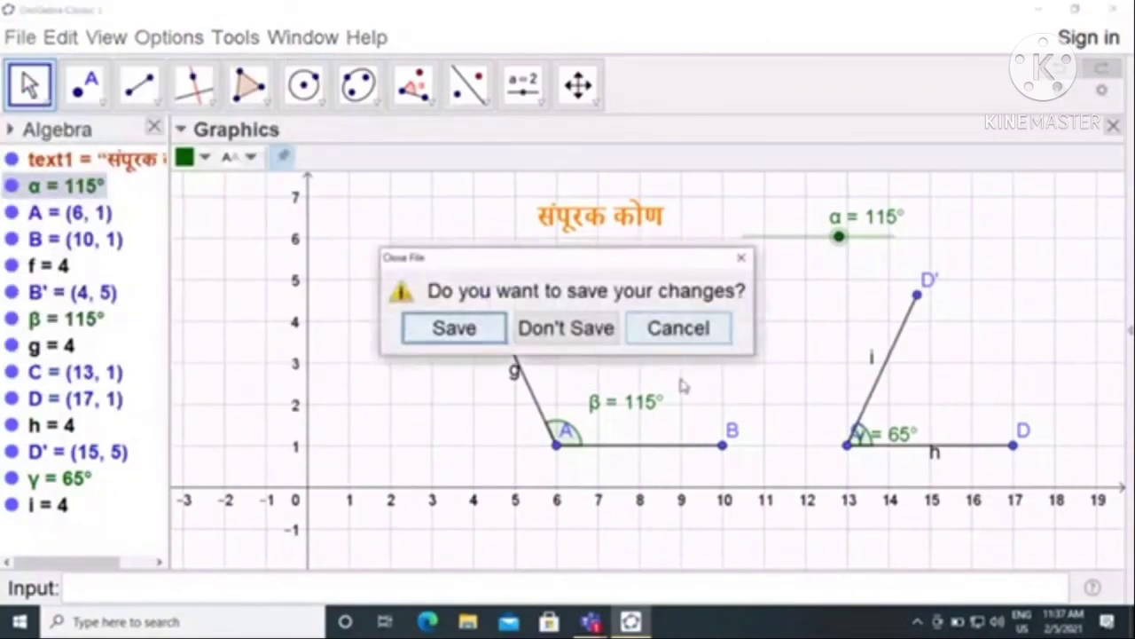
pyautogui.click(567, 328)
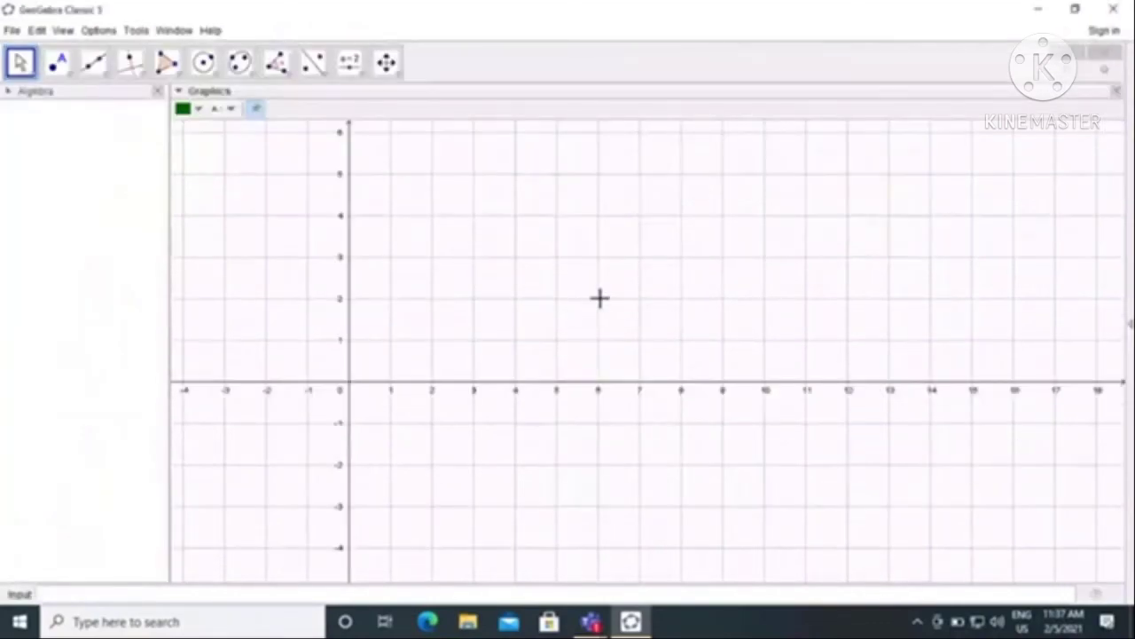